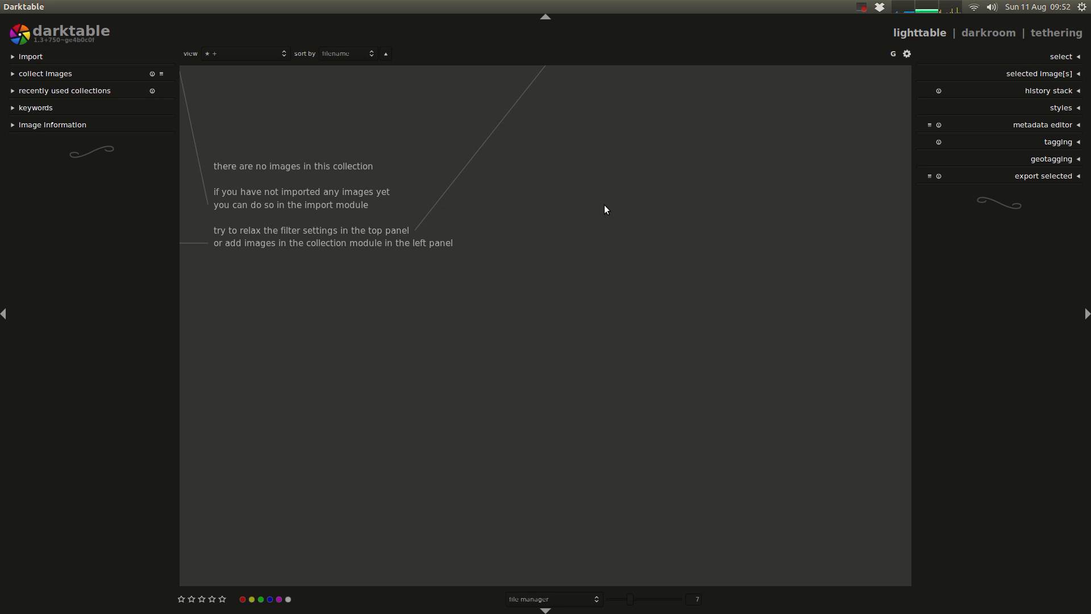
# Step: Check the butterfly RAW edit video page in the browser and the color picker bug fix commit in the terminal's commit log
pyautogui.hotkey('alt', 'Tab')
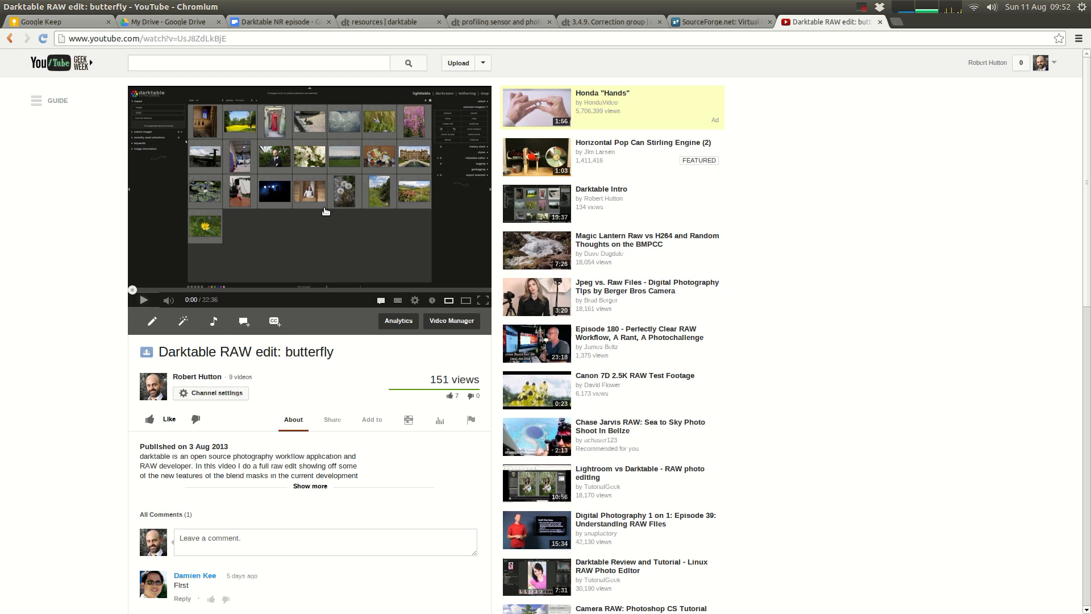
pyautogui.hotkey('alt', 'Tab')
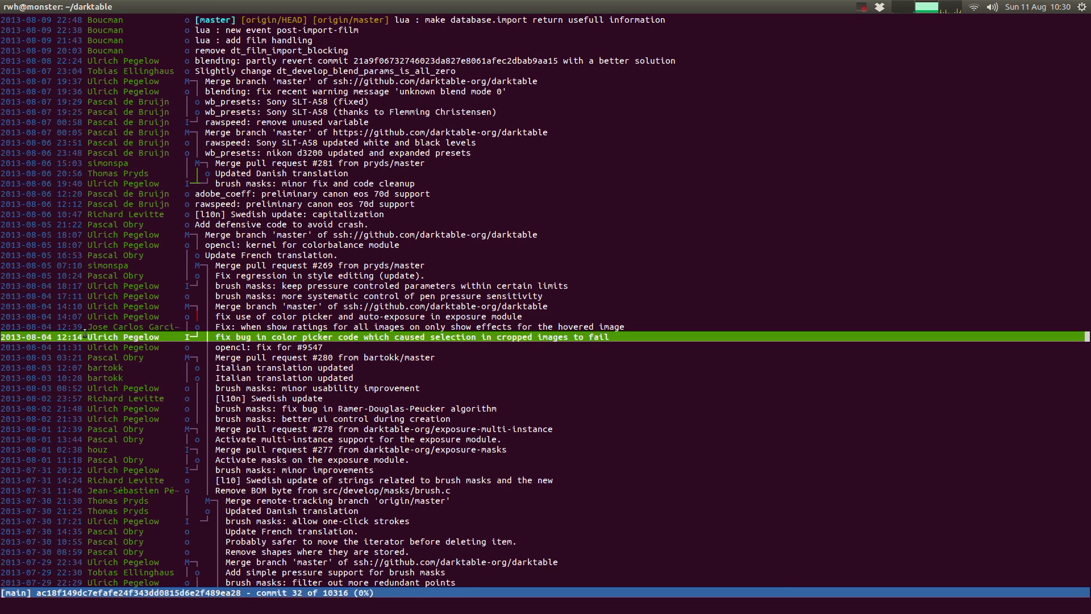
pyautogui.doubleClick(154, 338)
pyautogui.click(154, 339)
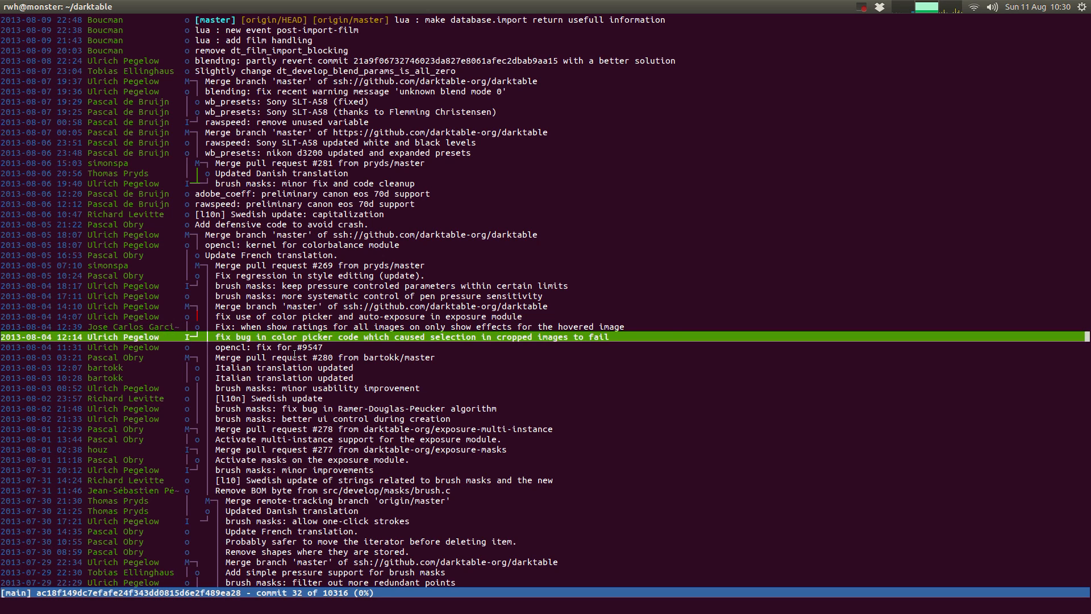
# Step: Switch to Chromium to view the "Darktable RAW edit: butterfly" video page and return to the empty darktable lighttable
pyautogui.hotkey('alt', 'Tab')
pyautogui.hotkey('alt', 'Tab')
pyautogui.hotkey('alt', 'Tab')
pyautogui.hotkey('ctrl', 'alt', 'Down')
pyautogui.hotkey('alt', 'Tab')
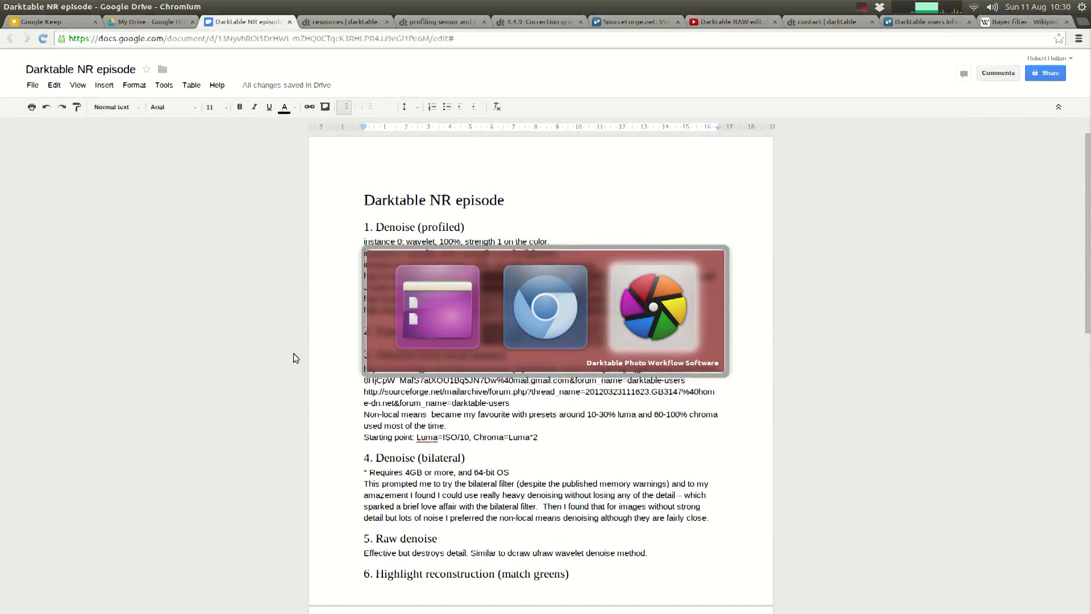
pyautogui.click(731, 23)
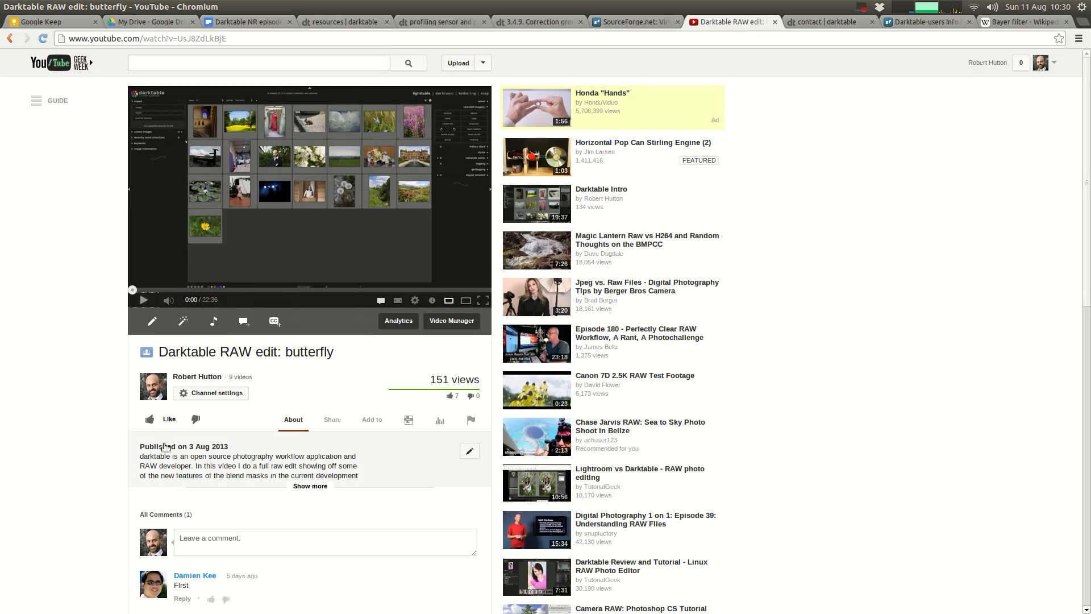
pyautogui.hotkey('ctrl', 'alt', 'Up')
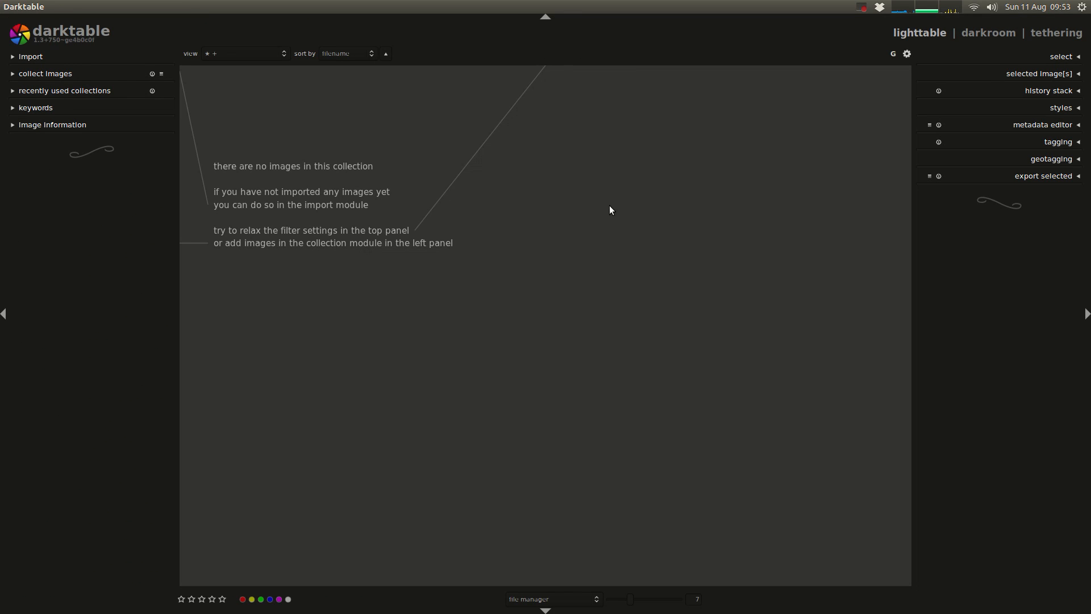
# Step: Import the "2013-03-16_02 Oxford Roller Derby vs Wiltshire" folder from Demos on the Seagate Backup Plus Drive
pyautogui.click(41, 57)
pyautogui.click(63, 90)
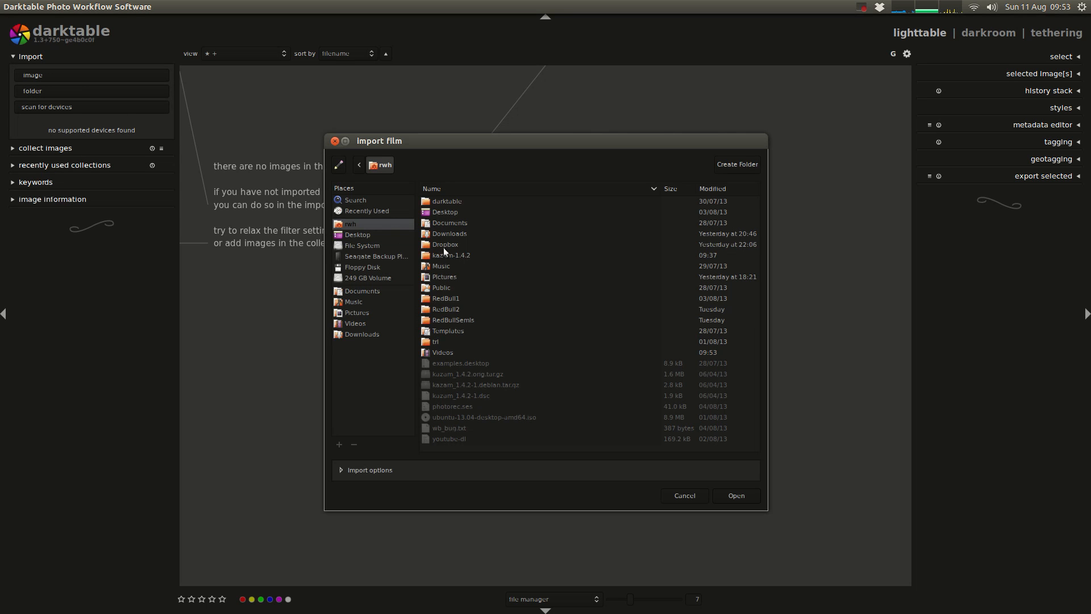
pyautogui.click(364, 257)
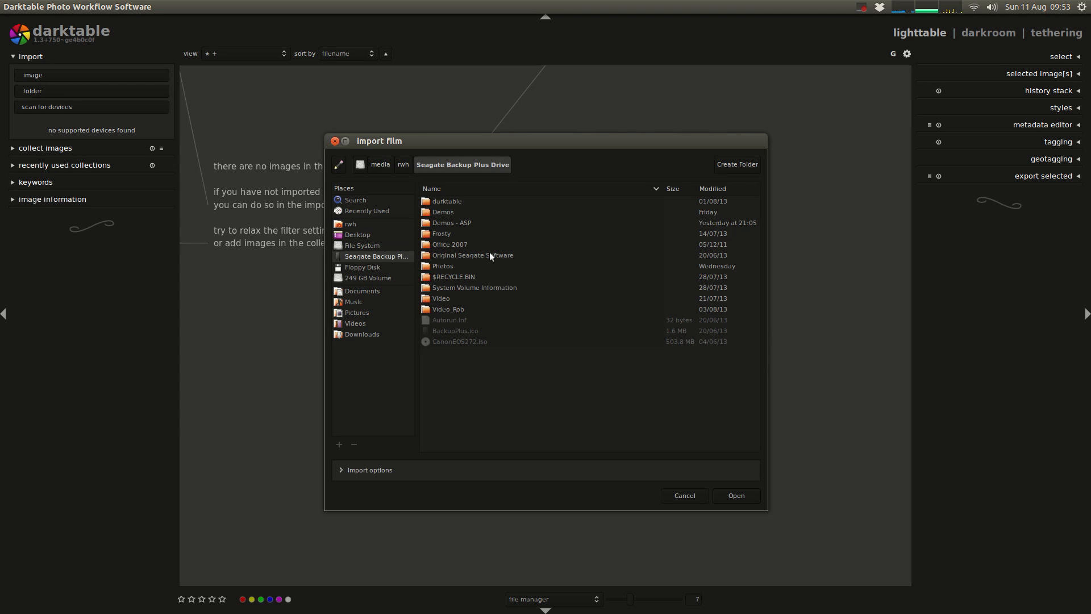
pyautogui.doubleClick(455, 214)
pyautogui.doubleClick(477, 202)
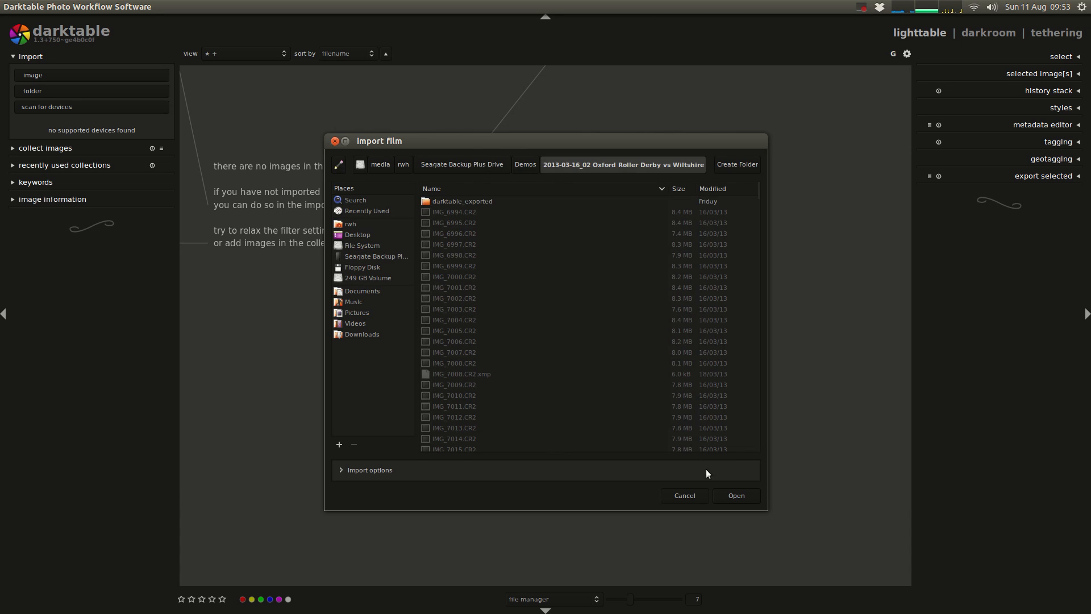
pyautogui.click(736, 495)
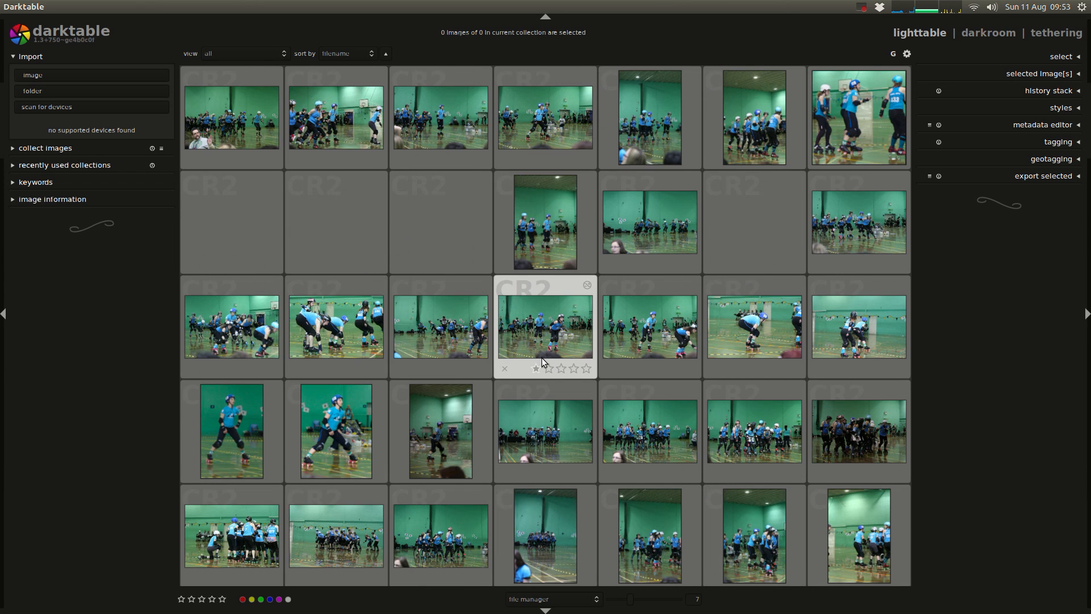
# Step: Look through the imported roller derby photos with the image information expanded to examine their camera and exposure details
pyautogui.scroll(-4, 541, 356)
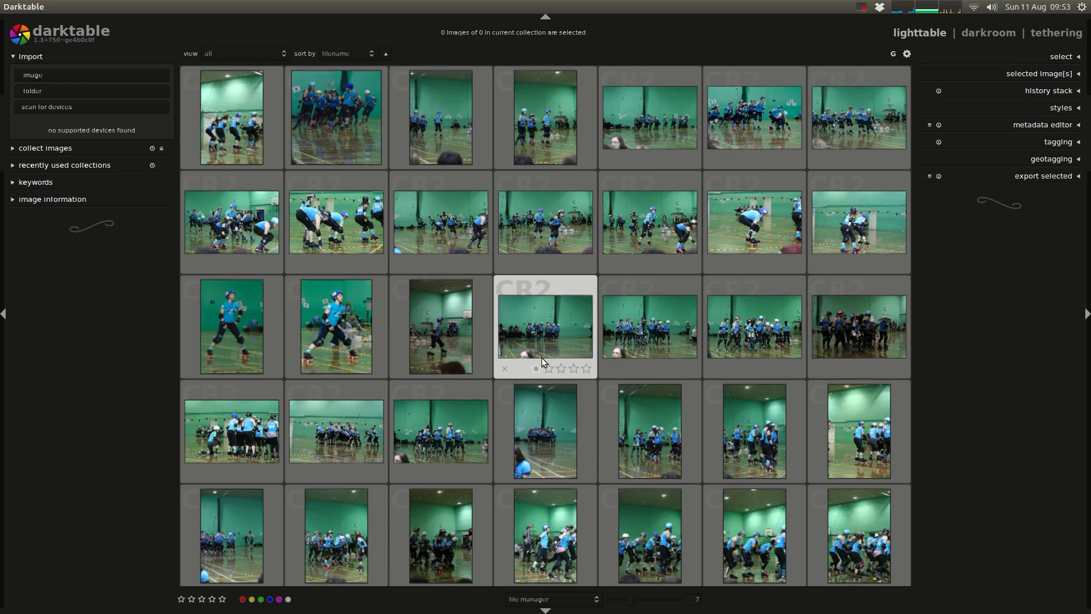
pyautogui.scroll(-8, 541, 357)
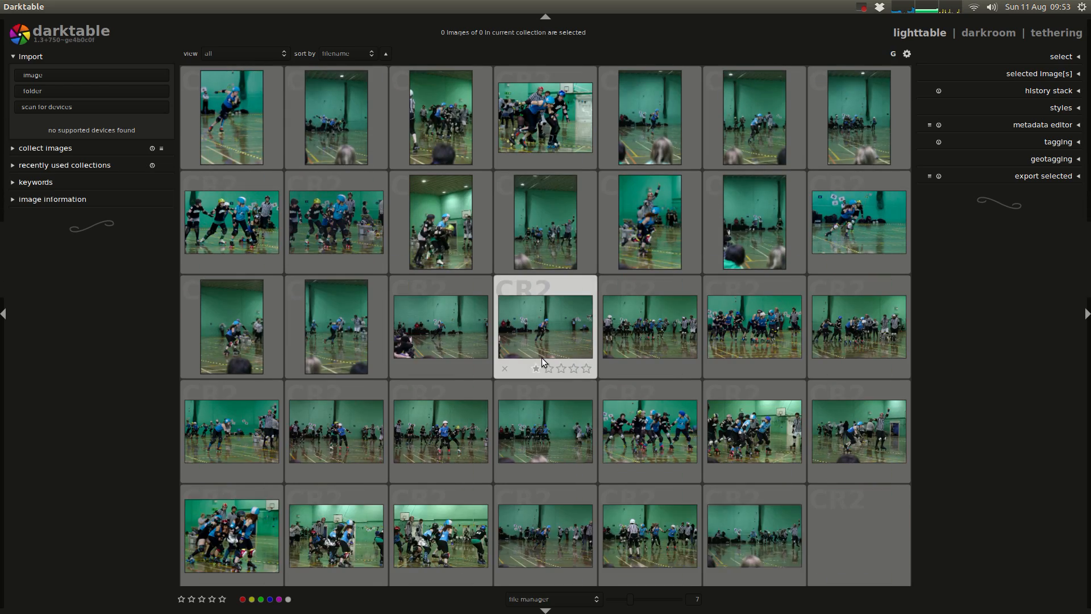
pyautogui.scroll(-2, 541, 356)
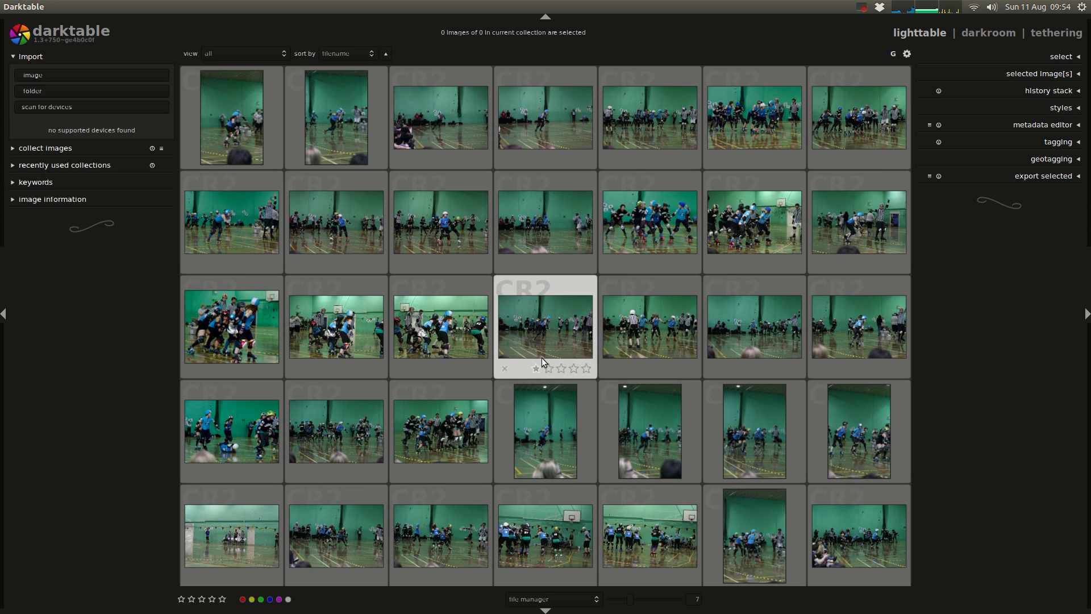
pyautogui.scroll(-3, 541, 357)
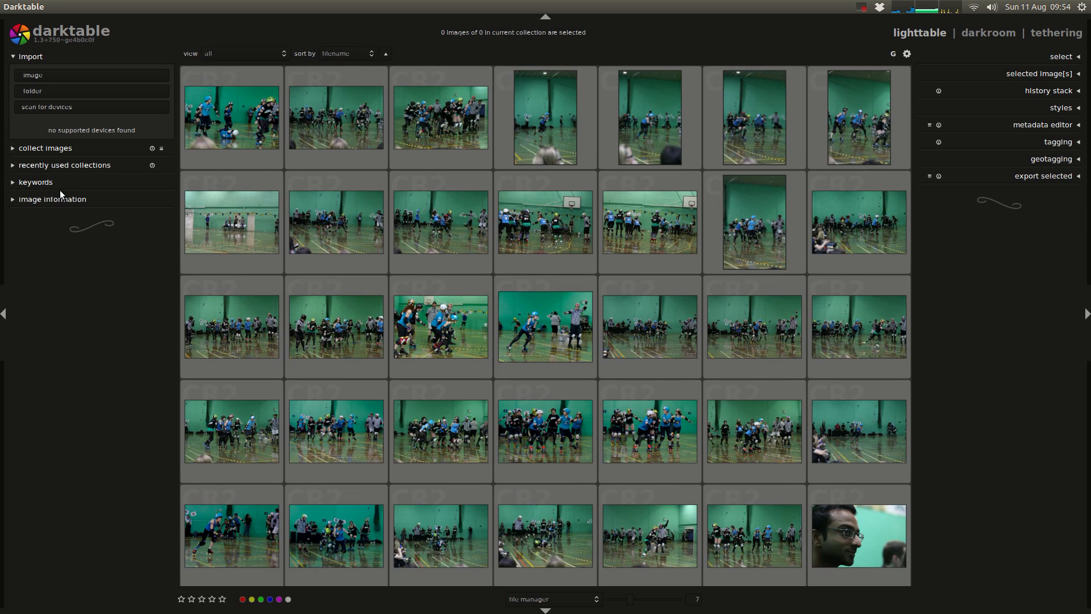
pyautogui.scroll(-5, 259, 202)
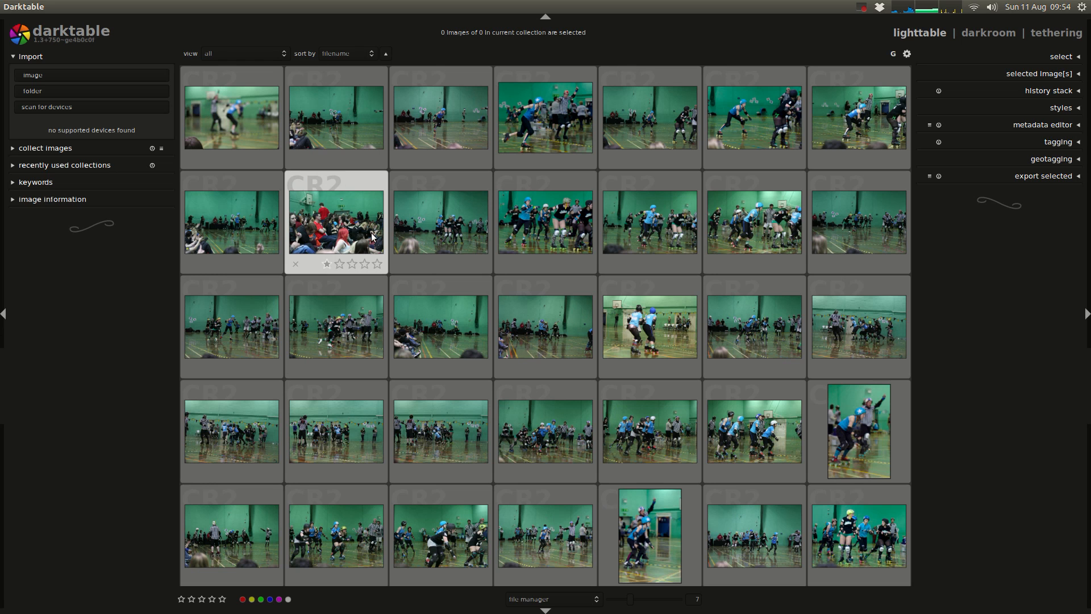
pyautogui.click(66, 200)
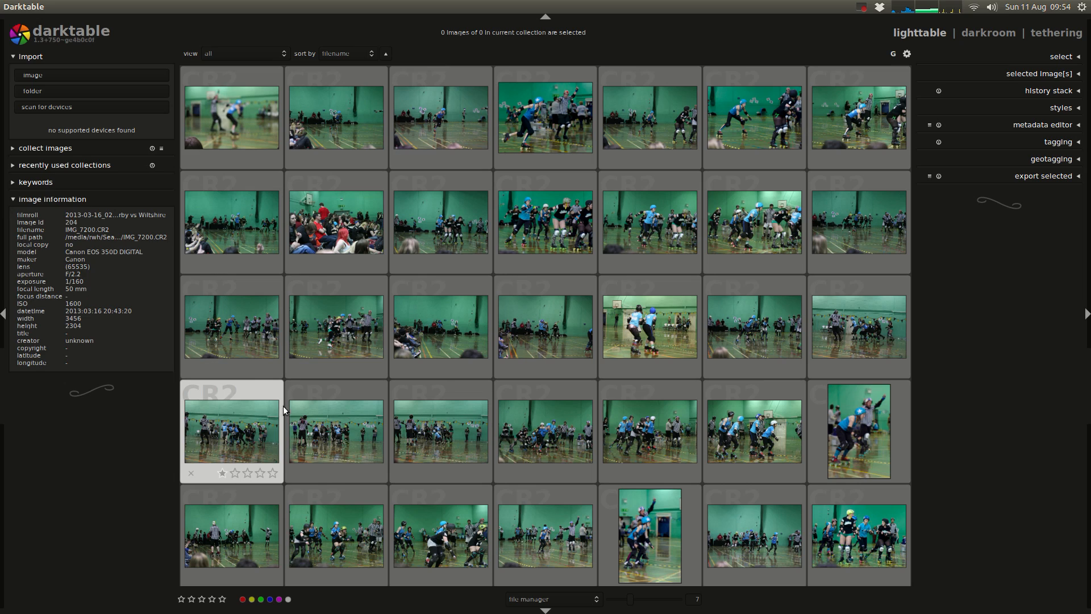
pyautogui.scroll(-4, 583, 352)
pyautogui.scroll(-4, 581, 352)
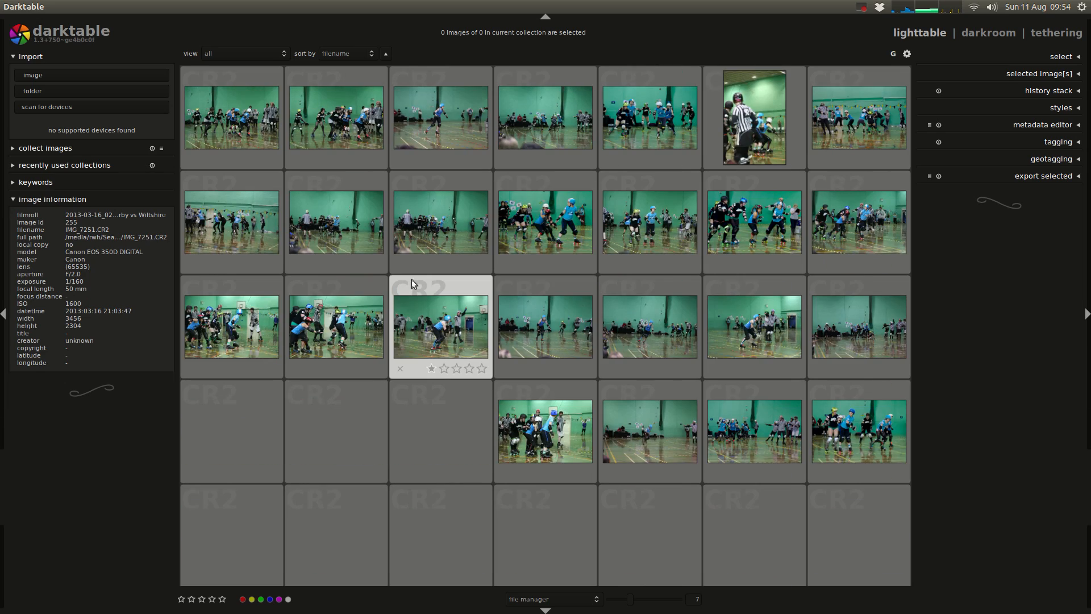
pyautogui.scroll(-4, 477, 287)
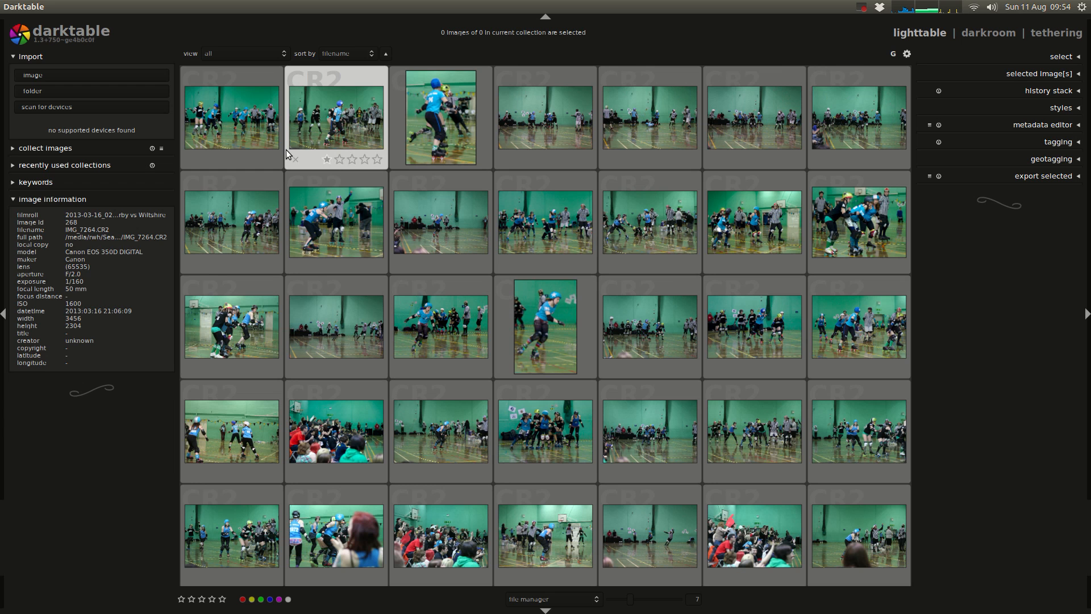
# Step: Filter the collection to photos rated two stars or more and open IMG_7239.CR2 in the darkroom
pyautogui.click(247, 51)
pyautogui.click(252, 91)
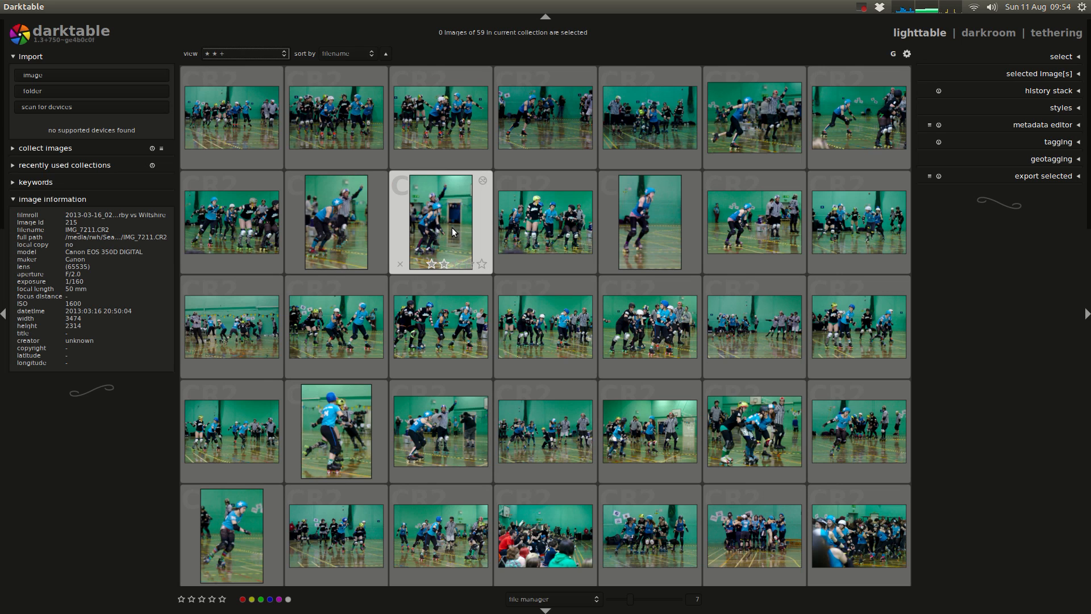
pyautogui.click(875, 226)
pyautogui.doubleClick(875, 226)
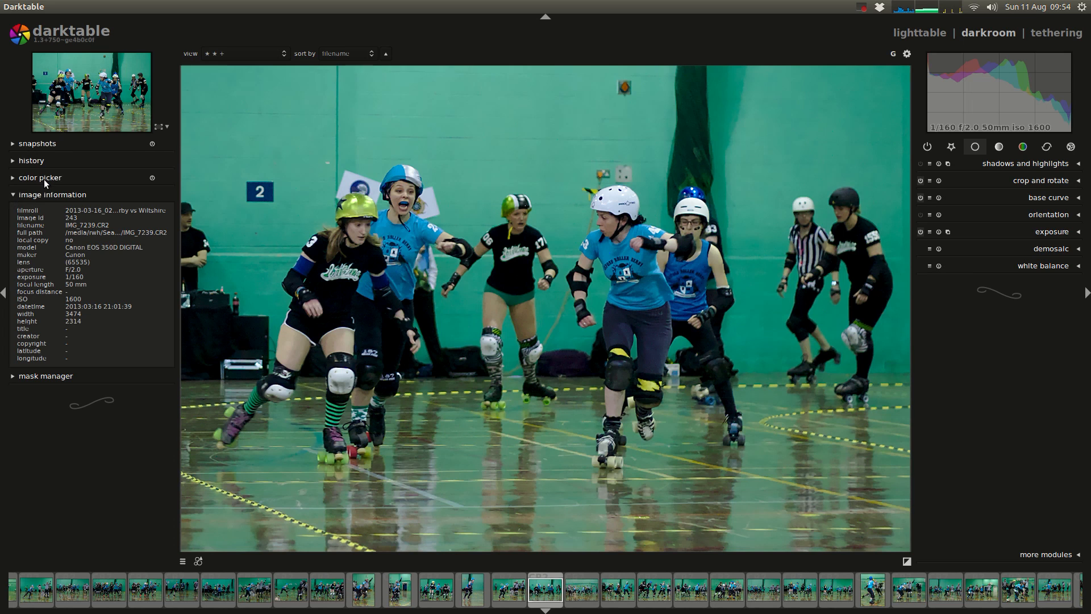
# Step: Roll the photo's history back to step 6, exposure
pyautogui.click(36, 161)
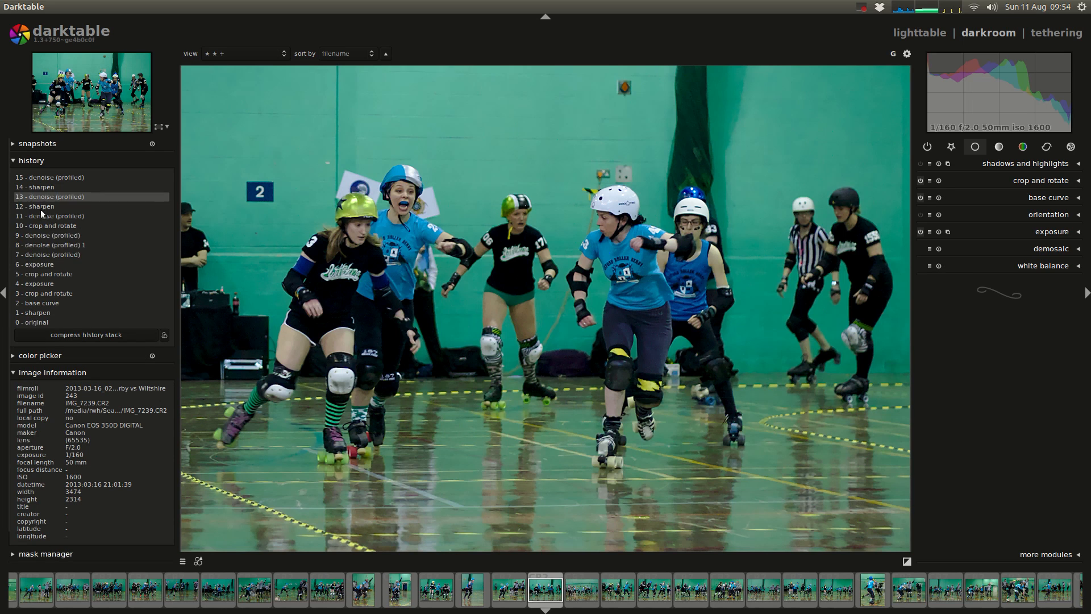
pyautogui.click(53, 261)
pyautogui.scroll(4, 384, 308)
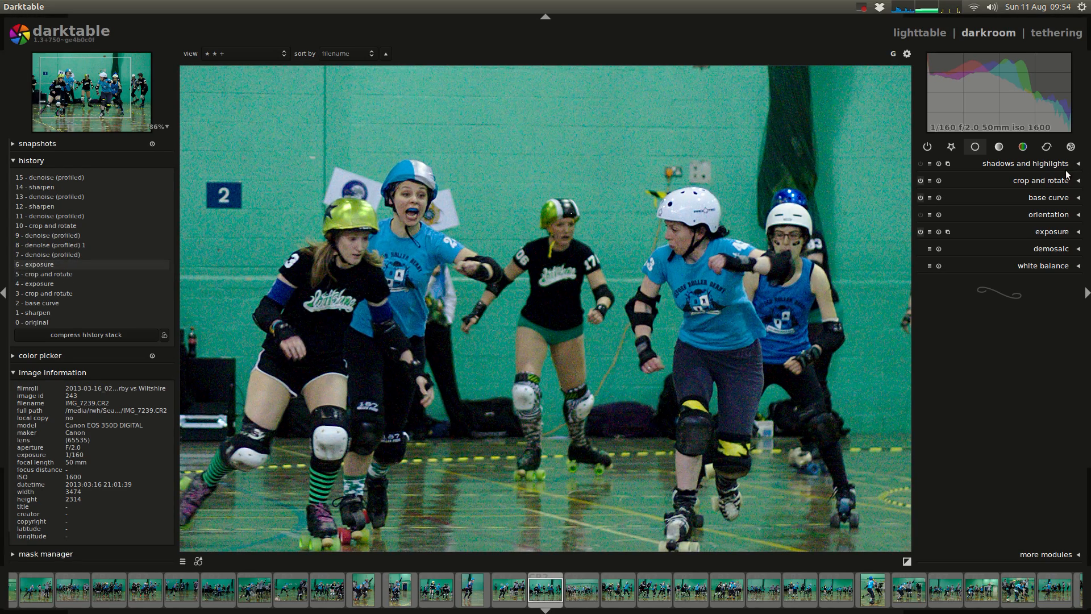
# Step: Add the denoise (bilateral filter), denoise (non-local means) and denoise (profiled) modules to the correction group
pyautogui.click(1047, 147)
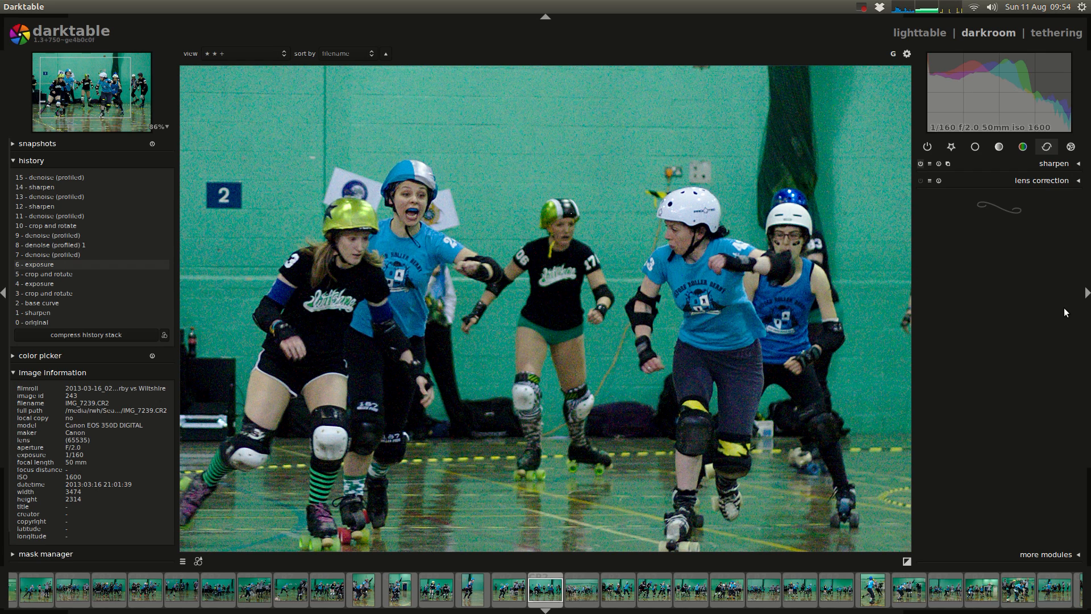
pyautogui.click(1047, 555)
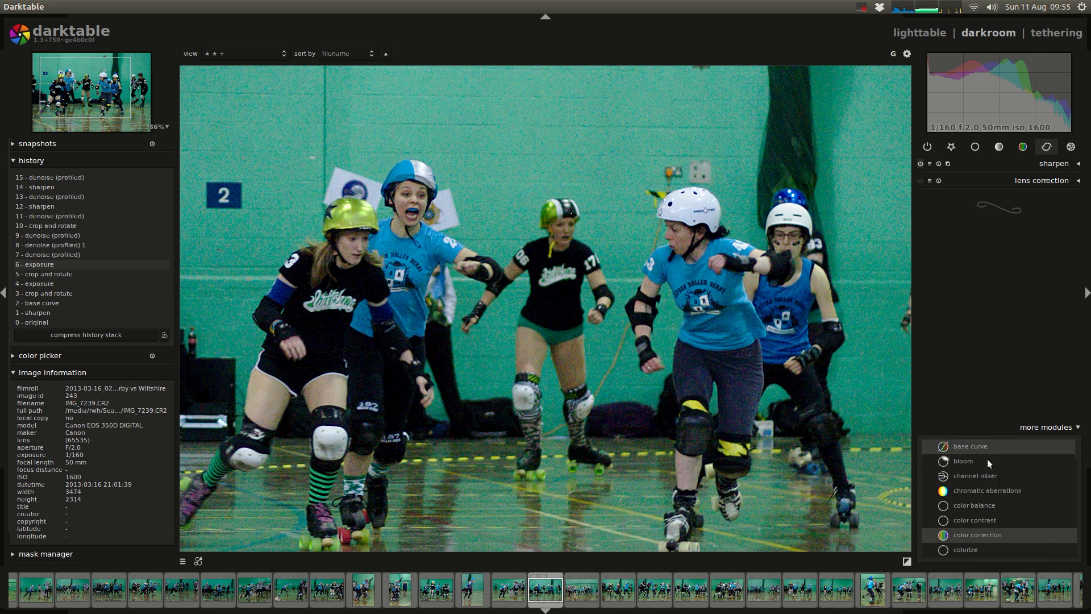
pyautogui.scroll(-3, 1022, 483)
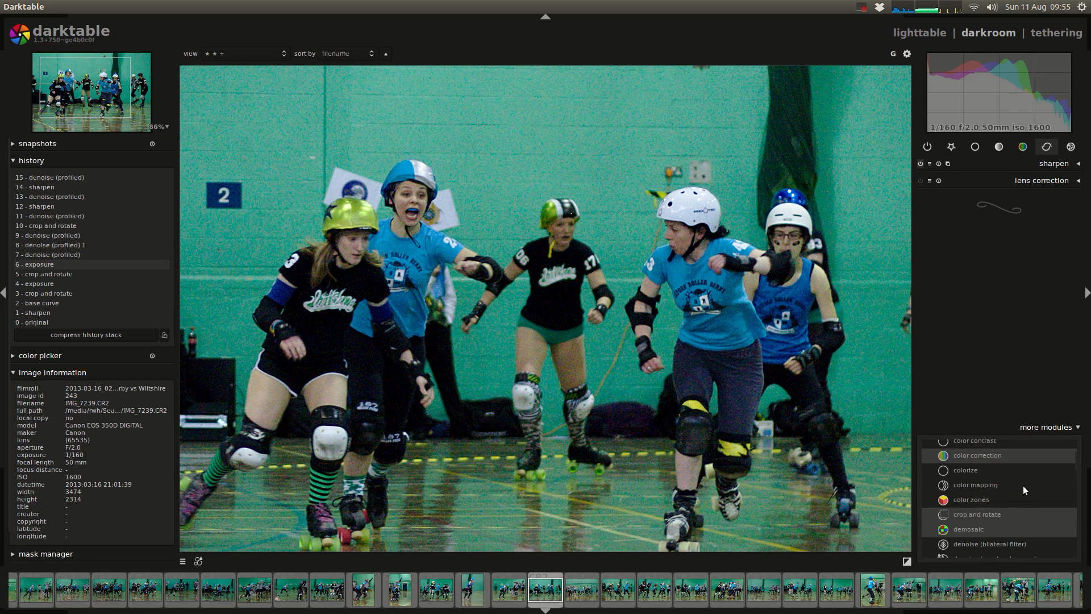
pyautogui.scroll(-4, 1024, 482)
pyautogui.click(1010, 486)
pyautogui.click(1008, 500)
pyautogui.click(1011, 512)
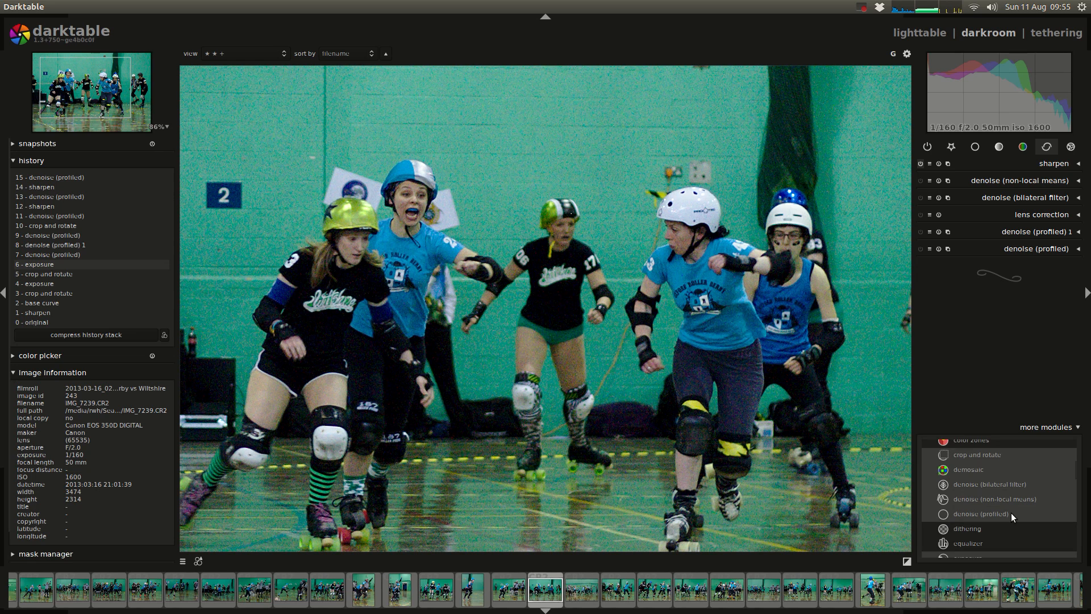
# Step: Add the equalizer and raw denoise modules to the correction group and collapse the module list
pyautogui.click(999, 542)
pyautogui.scroll(-5, 1013, 516)
pyautogui.scroll(-10, 1015, 507)
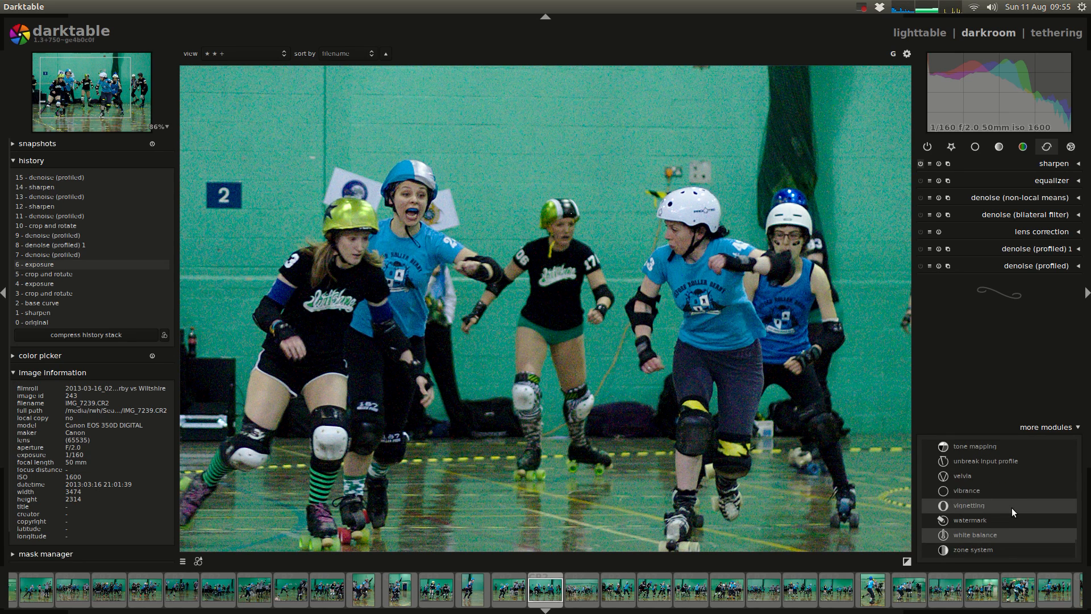
pyautogui.scroll(5, 1012, 507)
pyautogui.click(1000, 482)
pyautogui.click(1044, 426)
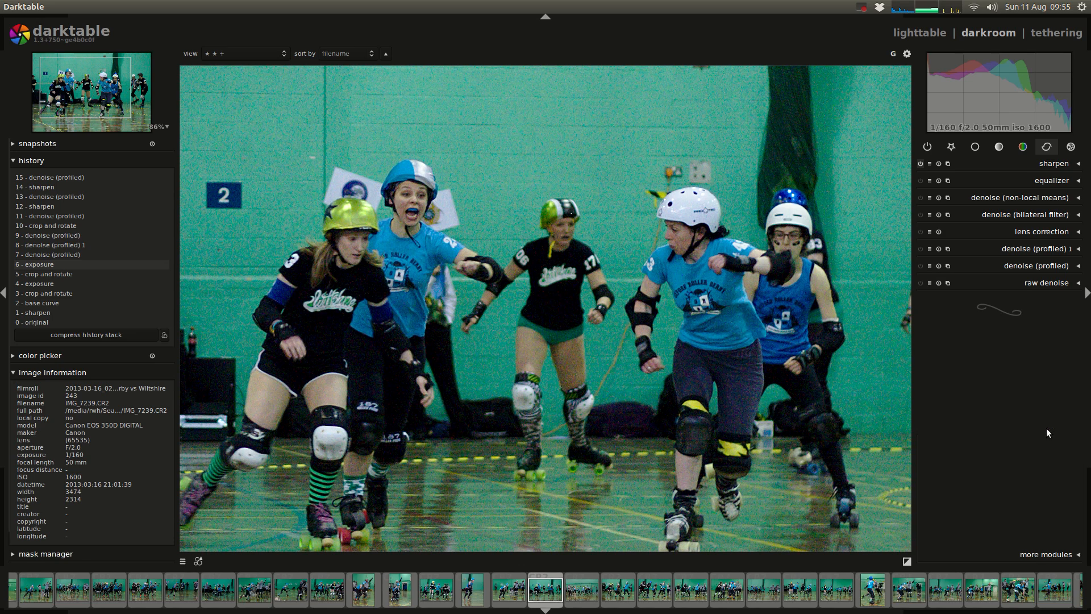
# Step: Switch to Chromium, show the "Darktable NR episode" document and highlight its heading "1. Denoise (profiled)"
pyautogui.hotkey('alt', 'Tab')
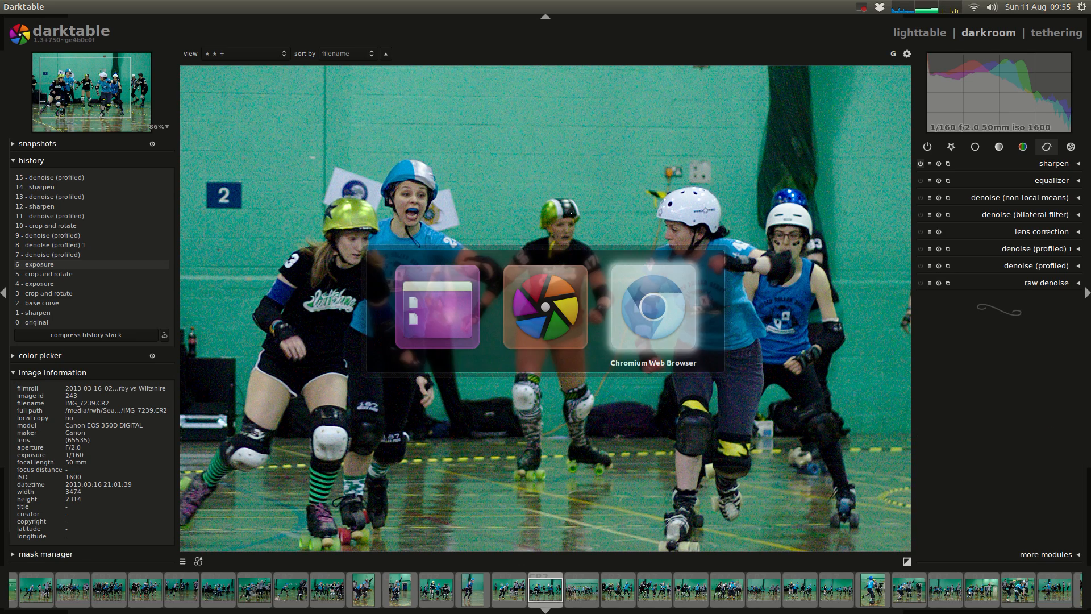
pyautogui.click(315, 23)
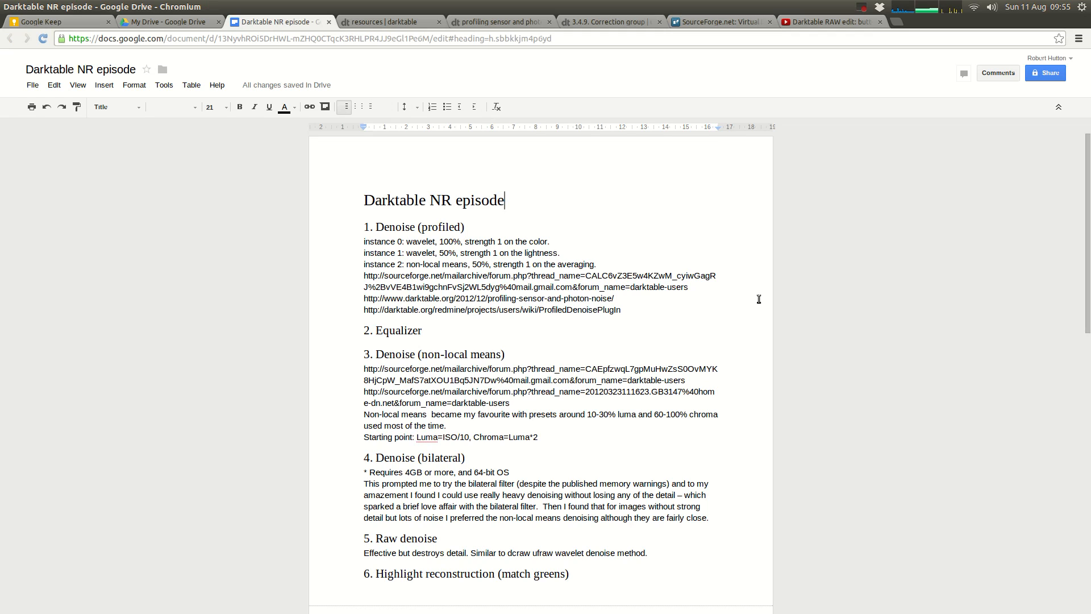
pyautogui.doubleClick(405, 227)
pyautogui.click(462, 227)
pyautogui.moveTo(469, 227); pyautogui.dragTo(322, 227)
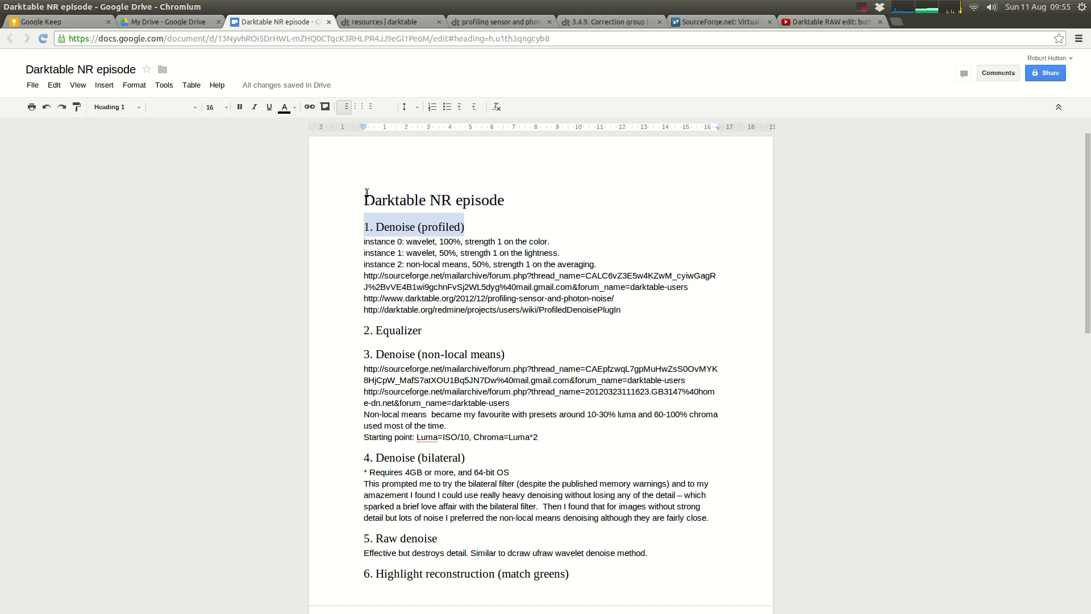
# Step: Show the darktable resources page and the "profiling sensor and photon noise" article, examining the article's introduction
pyautogui.click(385, 22)
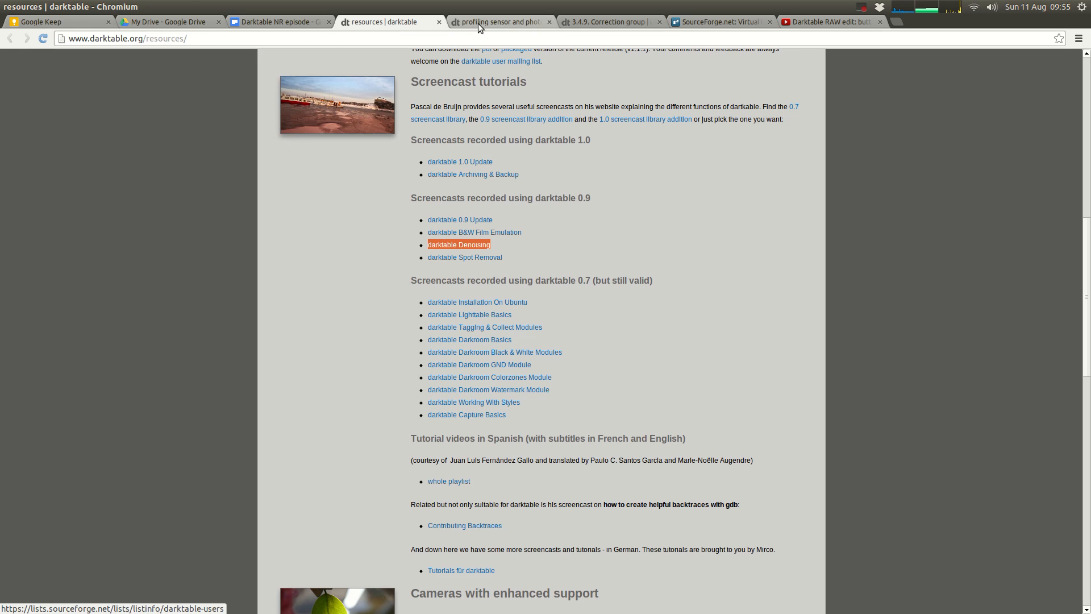
pyautogui.click(494, 22)
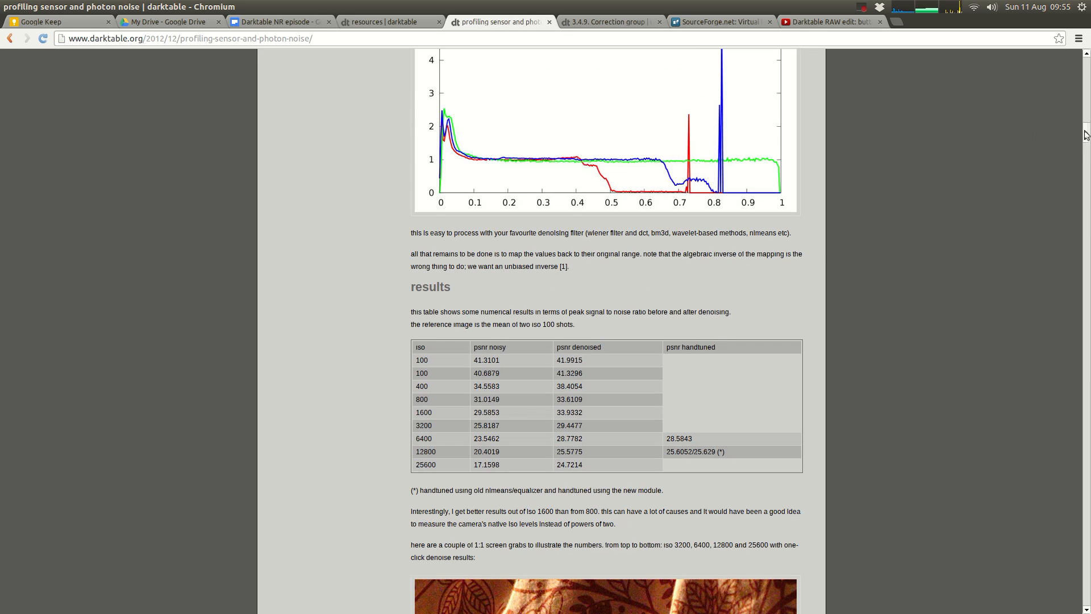
pyautogui.moveTo(1085, 132); pyautogui.dragTo(1076, 22)
pyautogui.scroll(-5, 851, 265)
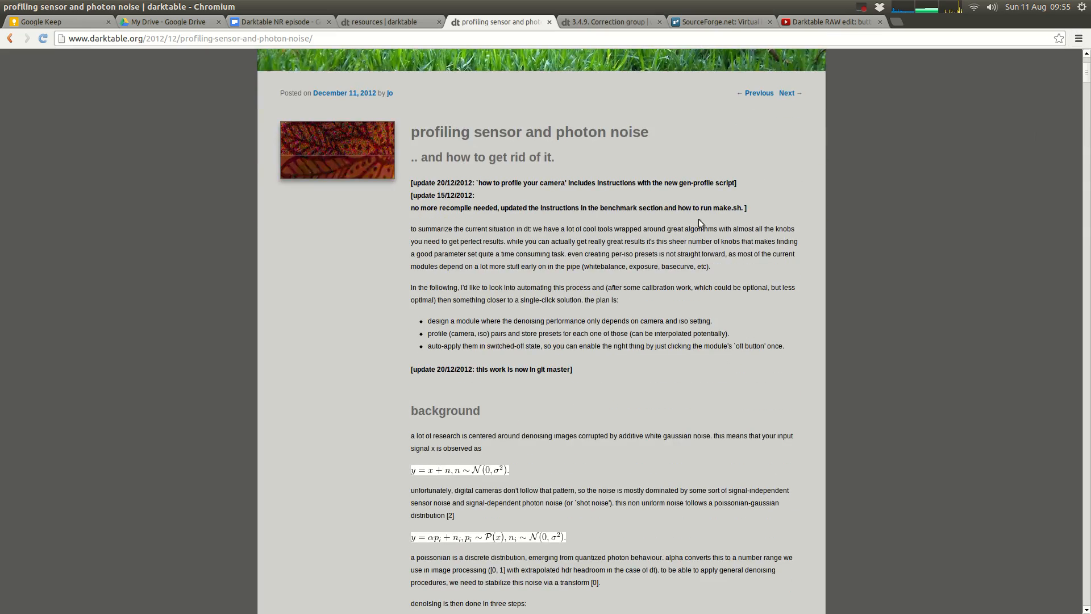
pyautogui.scroll(-6, 599, 353)
pyautogui.scroll(6, 602, 339)
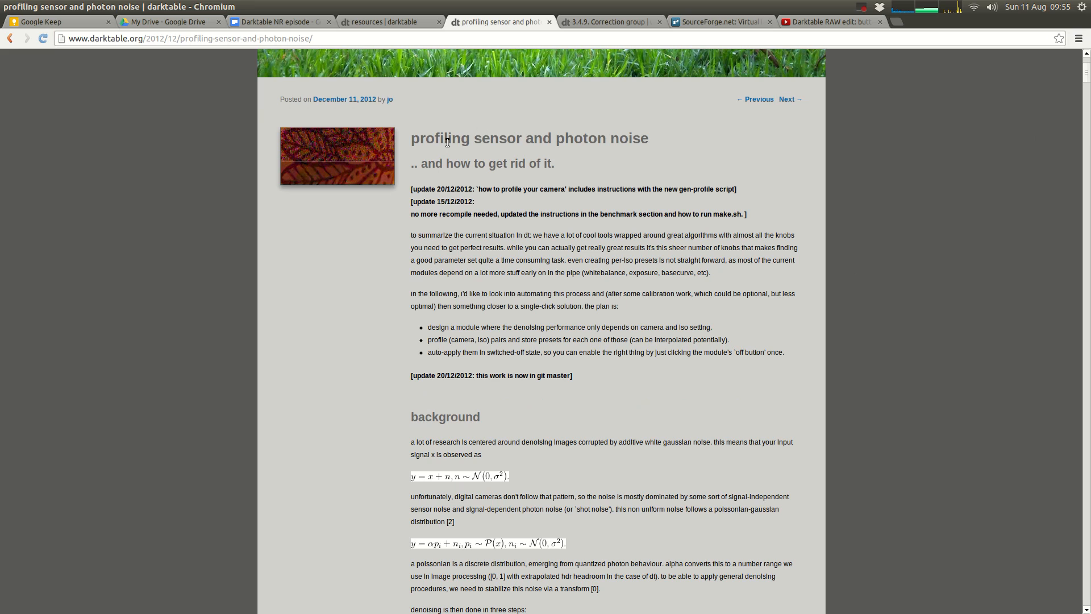
# Step: Highlight the "profiling sensor and photon noise" title and examine the article's noise plots, PSNR results table and denoised sample images
pyautogui.tripleClick(448, 142)
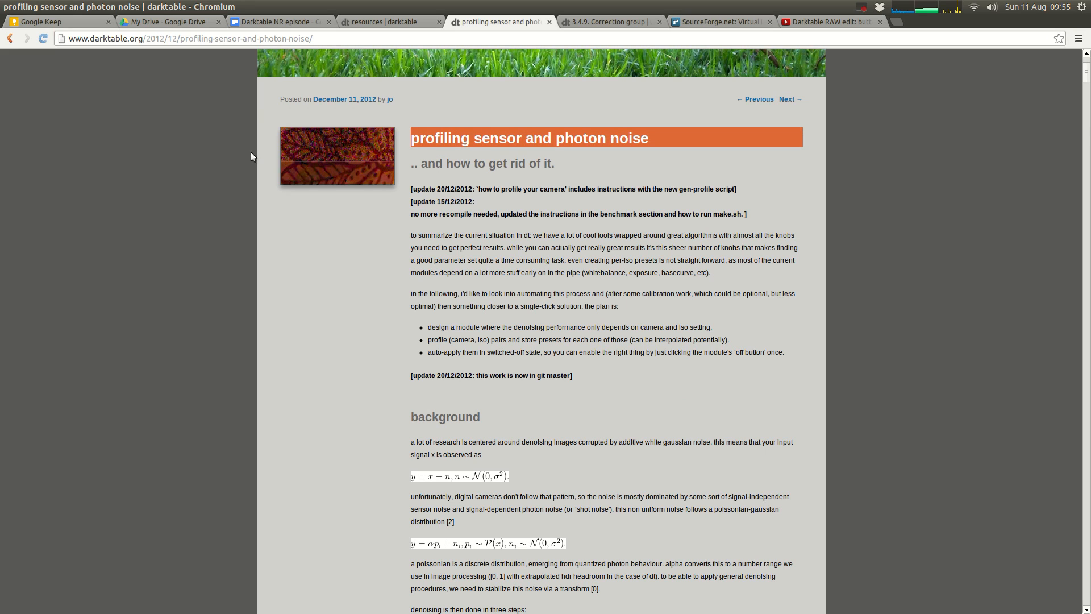
pyautogui.click(124, 39)
pyautogui.tripleClick(546, 138)
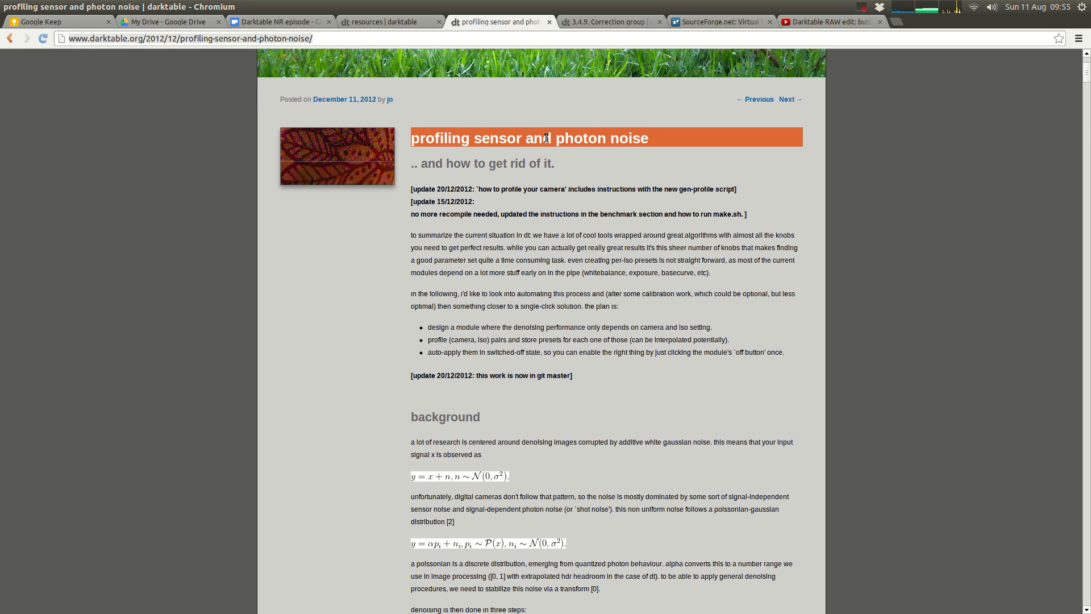
pyautogui.click(633, 202)
pyautogui.scroll(-9, 632, 203)
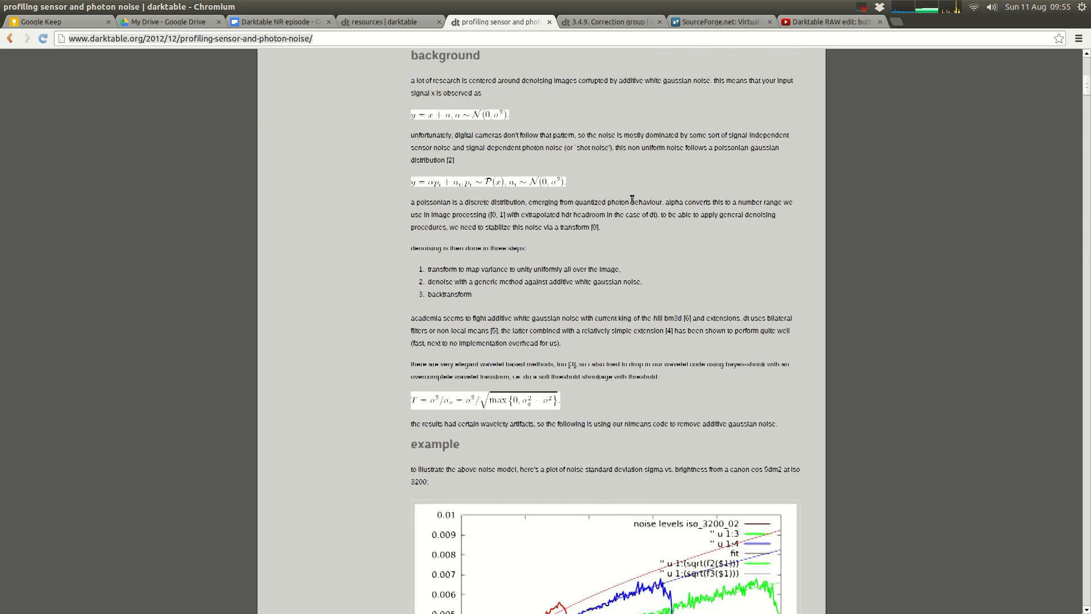
pyautogui.scroll(-2, 767, 401)
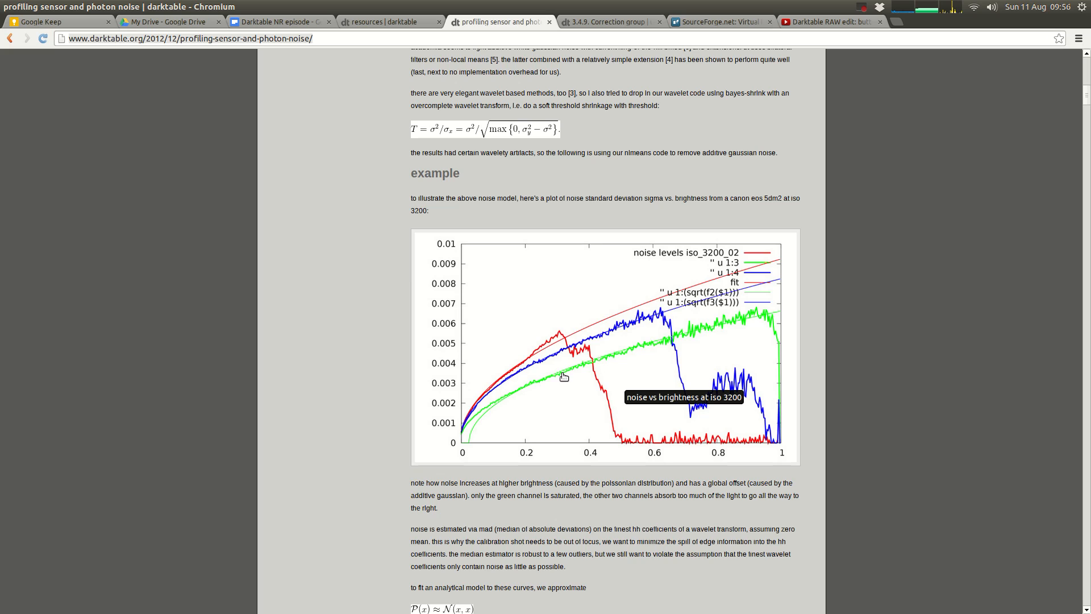
pyautogui.scroll(-6, 687, 459)
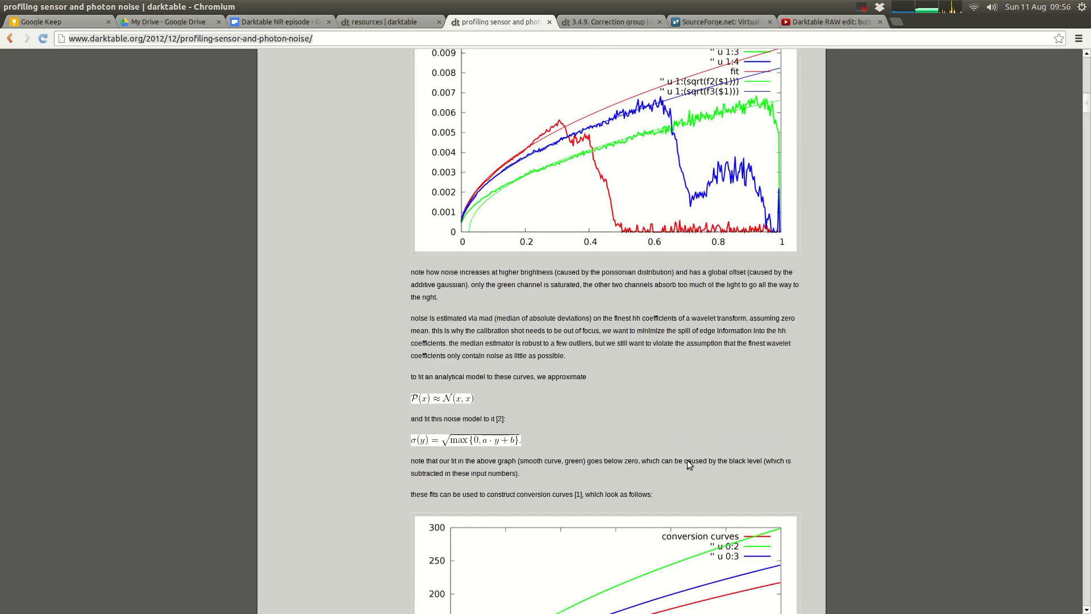
pyautogui.scroll(-12, 720, 449)
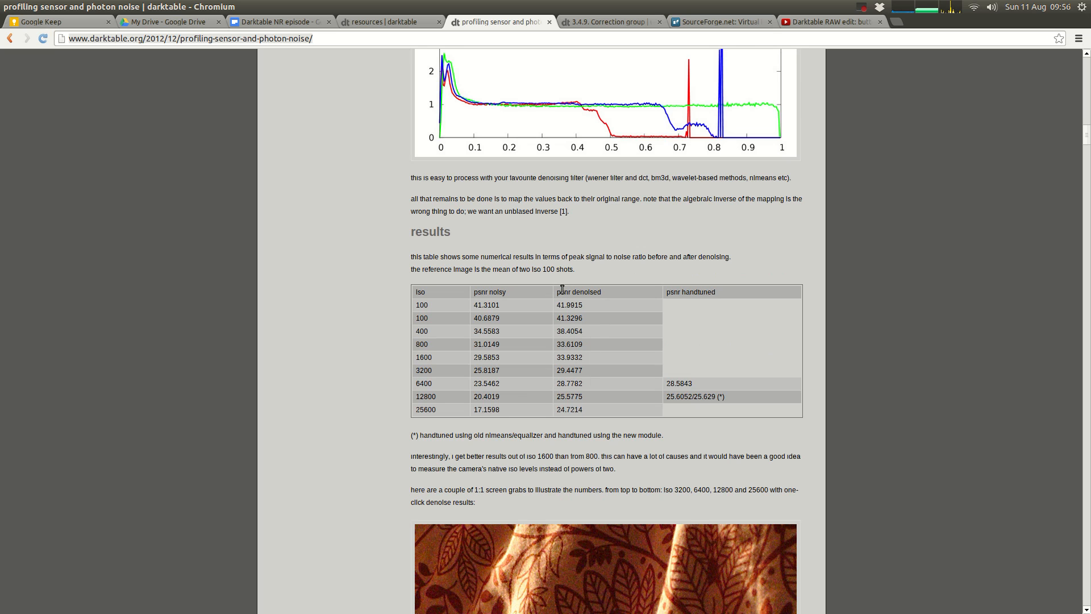
pyautogui.scroll(-5, 675, 414)
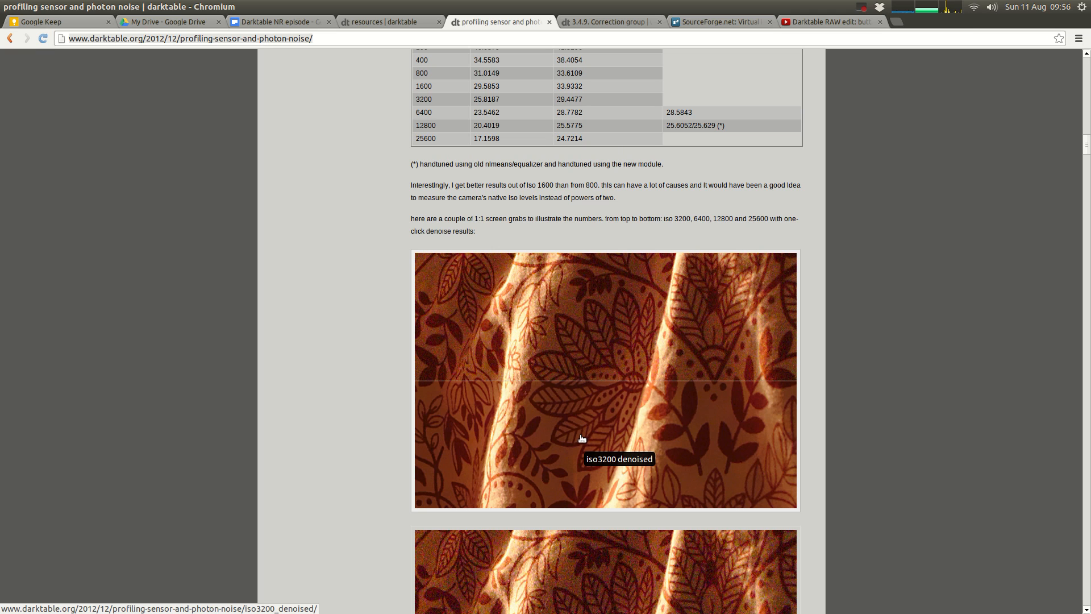
pyautogui.scroll(-2, 663, 397)
# Step: Show the user manual page "3.4.9. Correction group", highlight its heading and examine the page down to "Denoise - profiled"
pyautogui.click(610, 24)
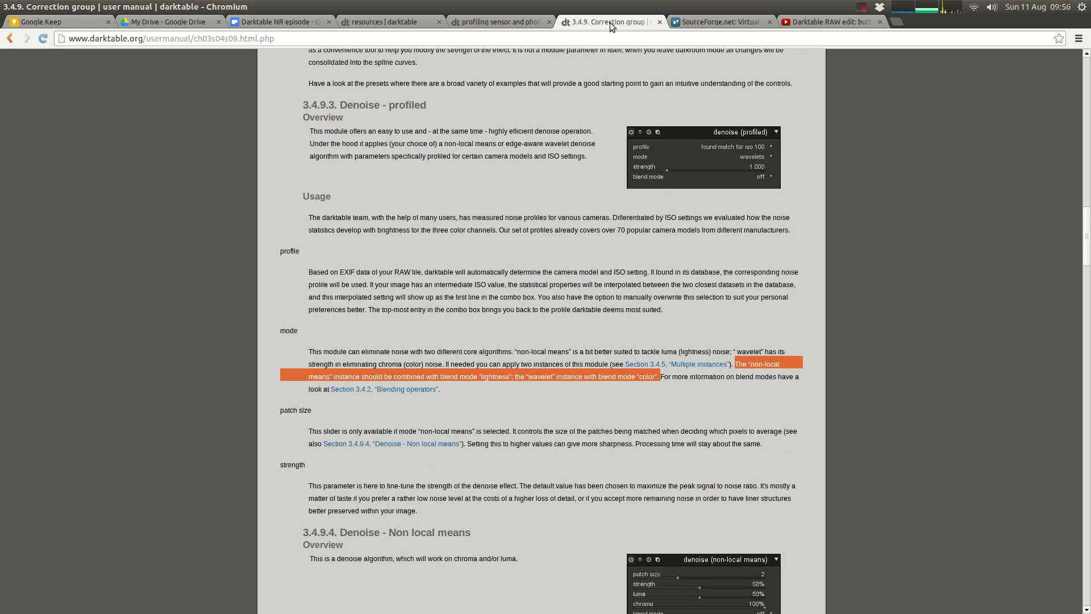
pyautogui.scroll(15, 466, 288)
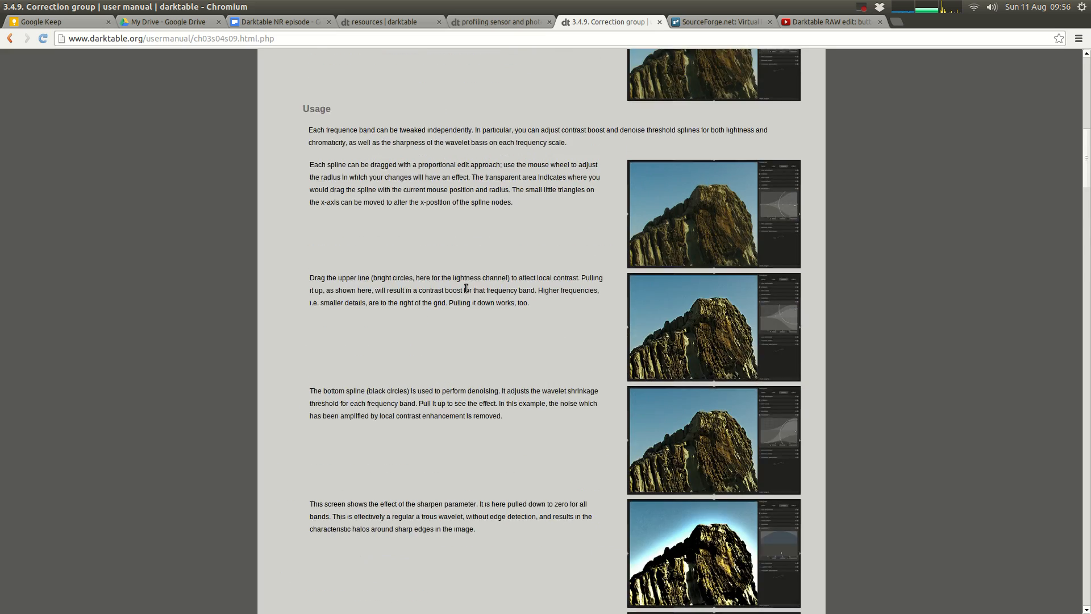
pyautogui.scroll(10, 465, 288)
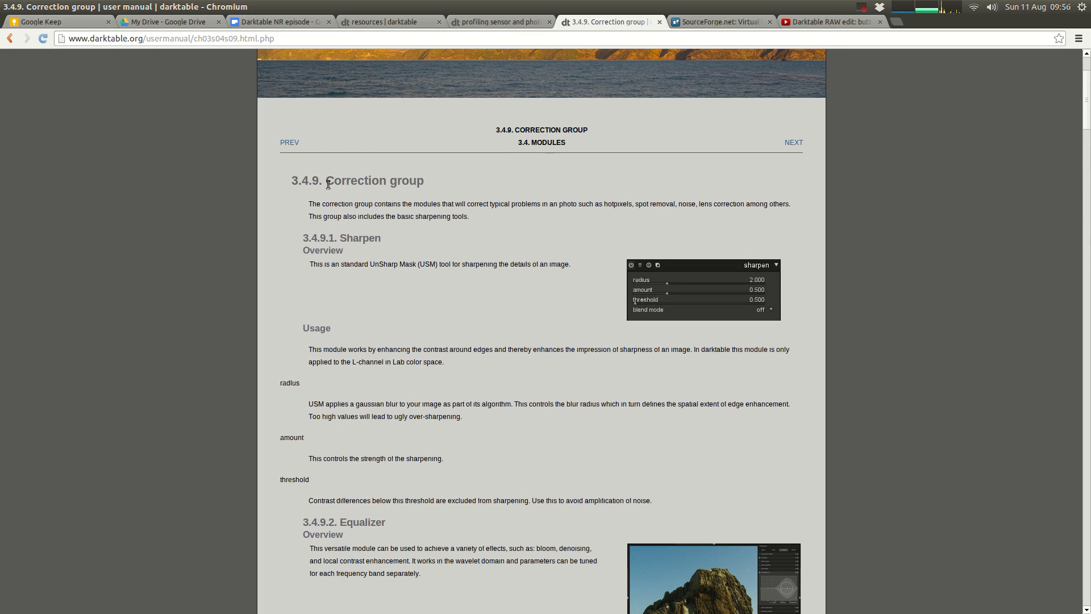
pyautogui.tripleClick(327, 185)
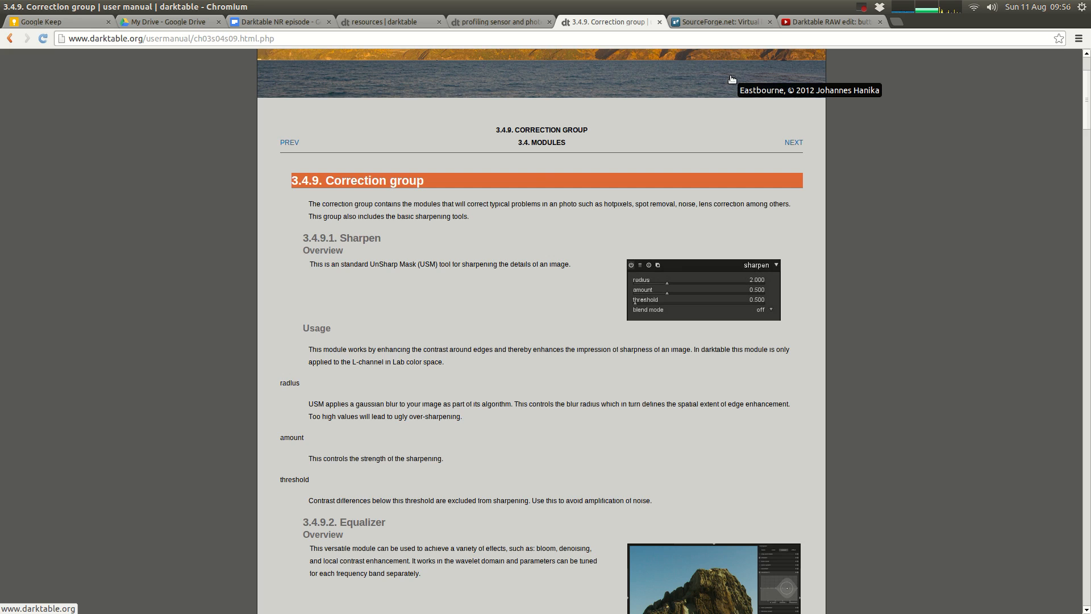
pyautogui.scroll(-5, 728, 313)
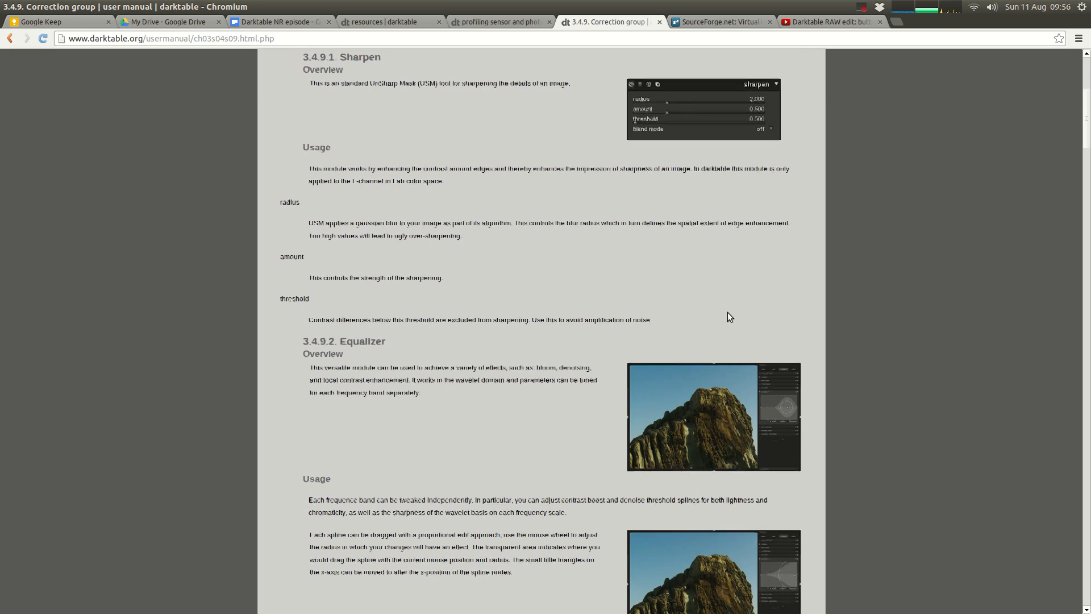
pyautogui.scroll(-7, 728, 312)
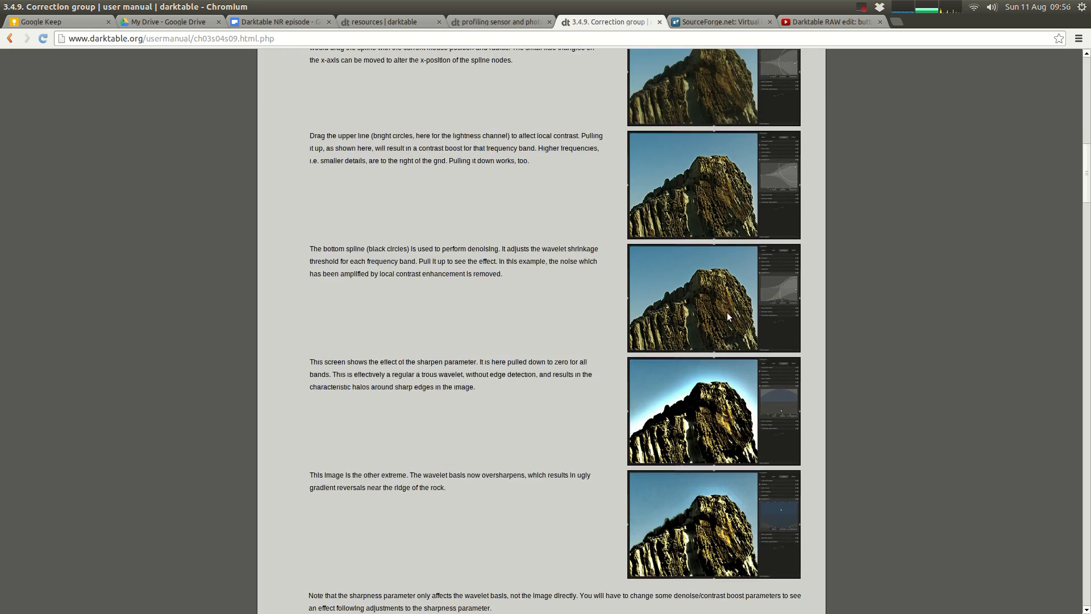
pyautogui.scroll(-5, 728, 317)
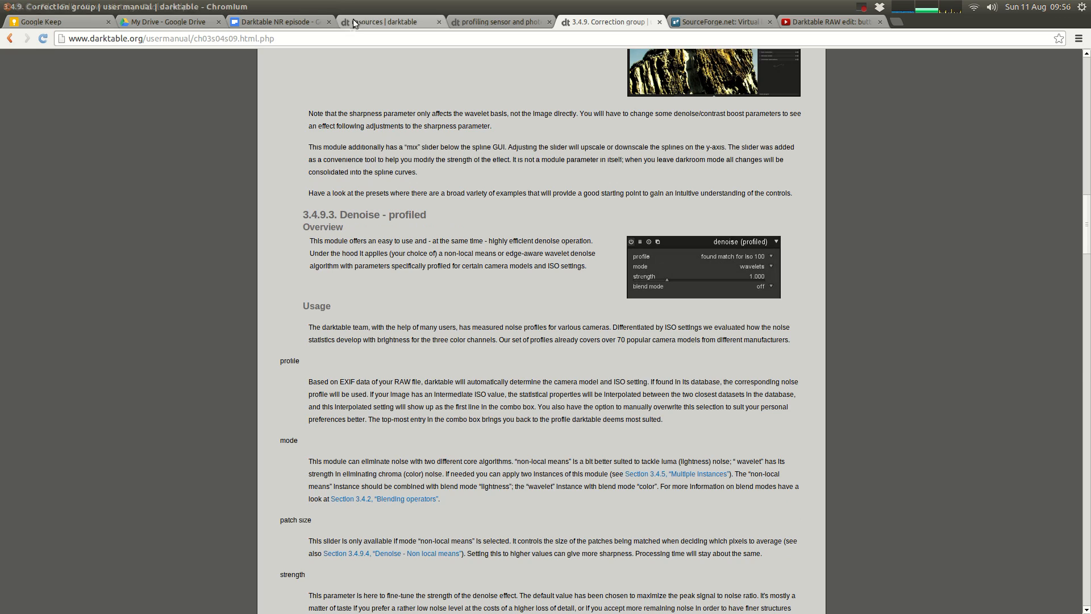
# Step: Highlight the "darktable Denoising" screencast and its "darktable 0.9" heading on the resources page, and show the SourceForge thread on structured noise
pyautogui.click(386, 21)
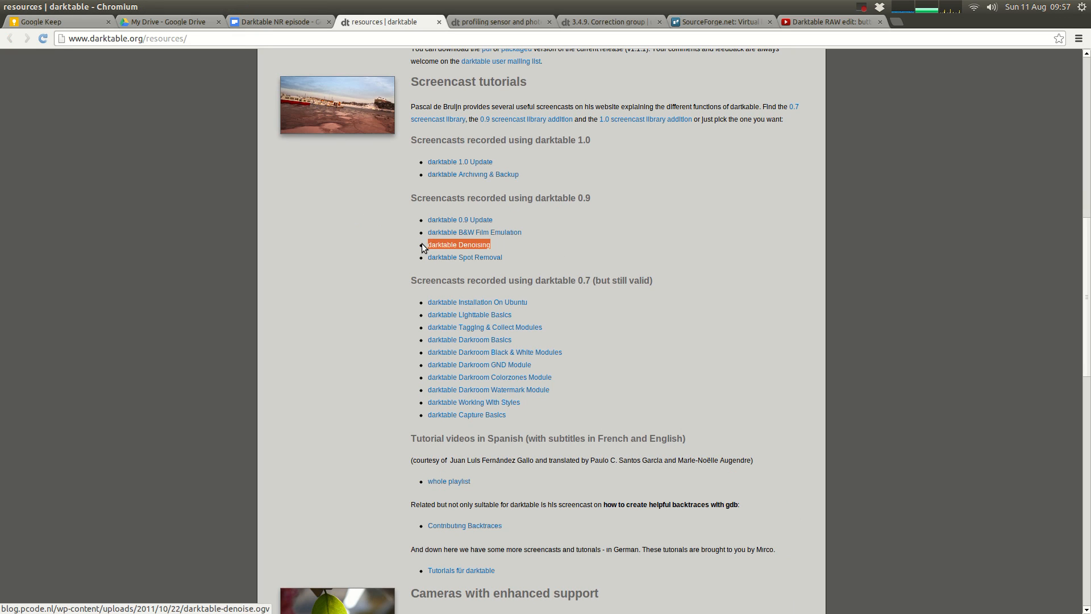
pyautogui.moveTo(513, 240); pyautogui.dragTo(392, 248)
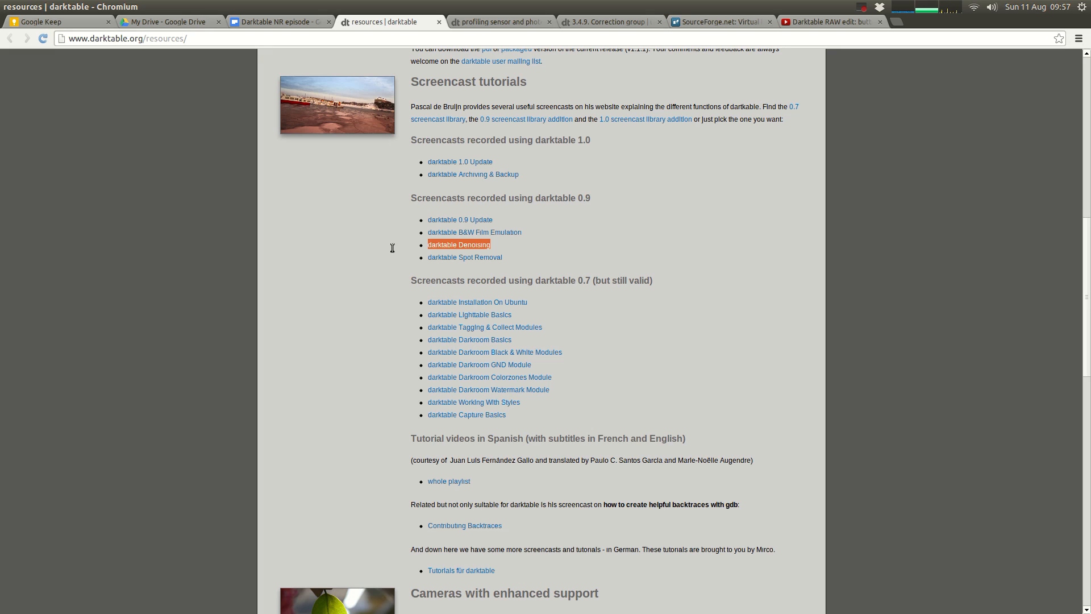
pyautogui.moveTo(537, 198); pyautogui.dragTo(630, 194)
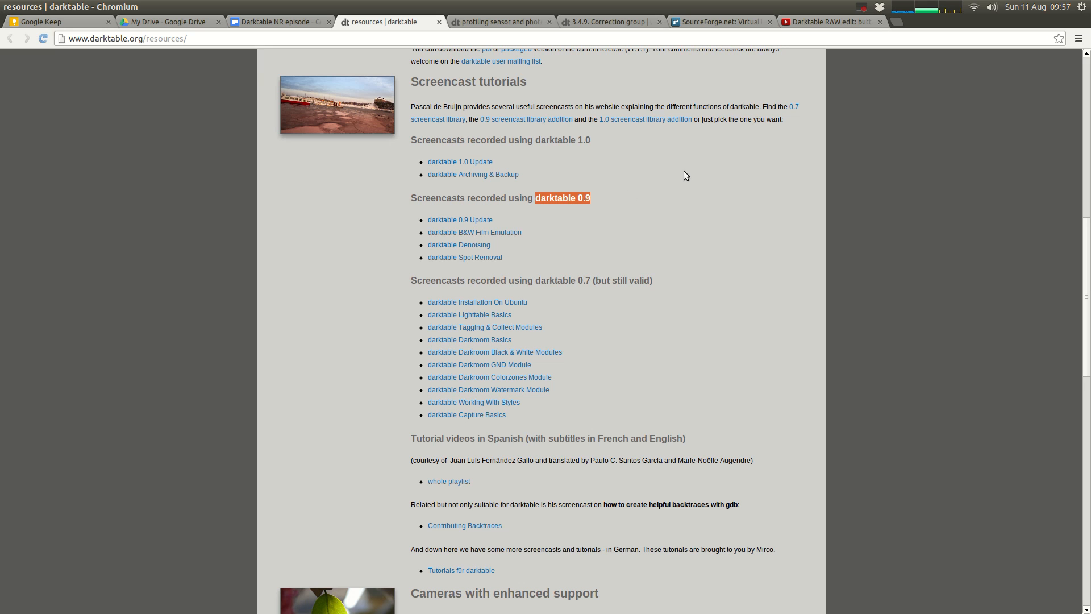
pyautogui.click(721, 22)
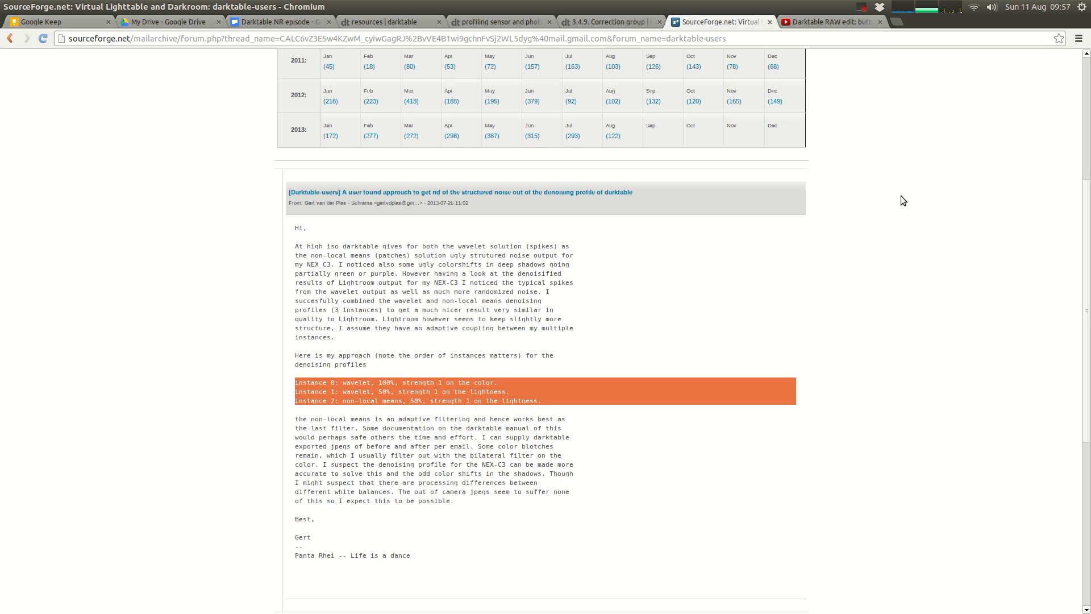
pyautogui.scroll(5, 902, 200)
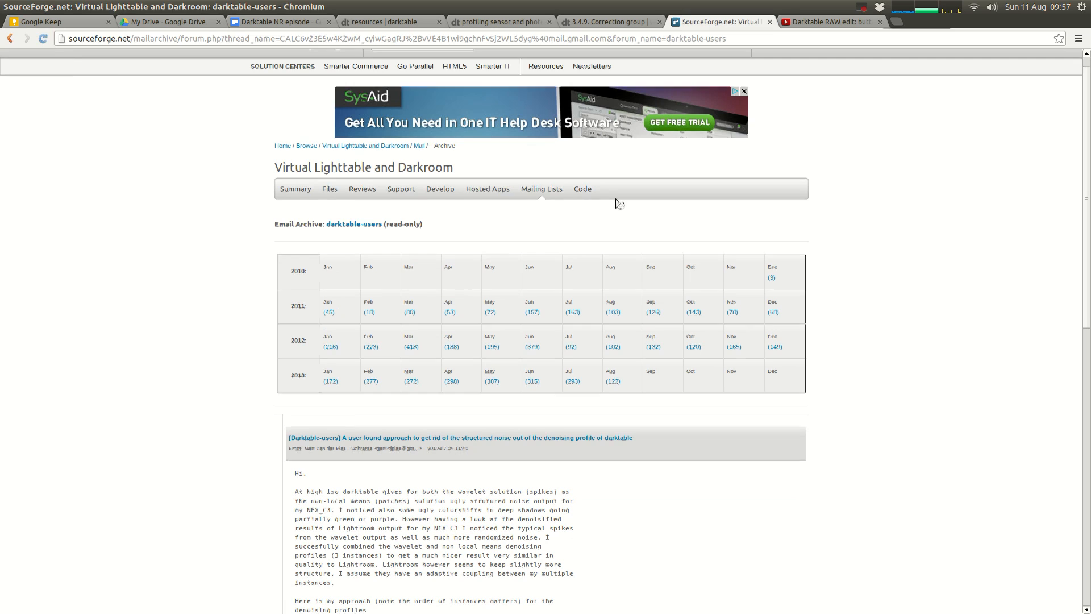
pyautogui.hotkey('ctrl', 't')
pyautogui.write('dark')
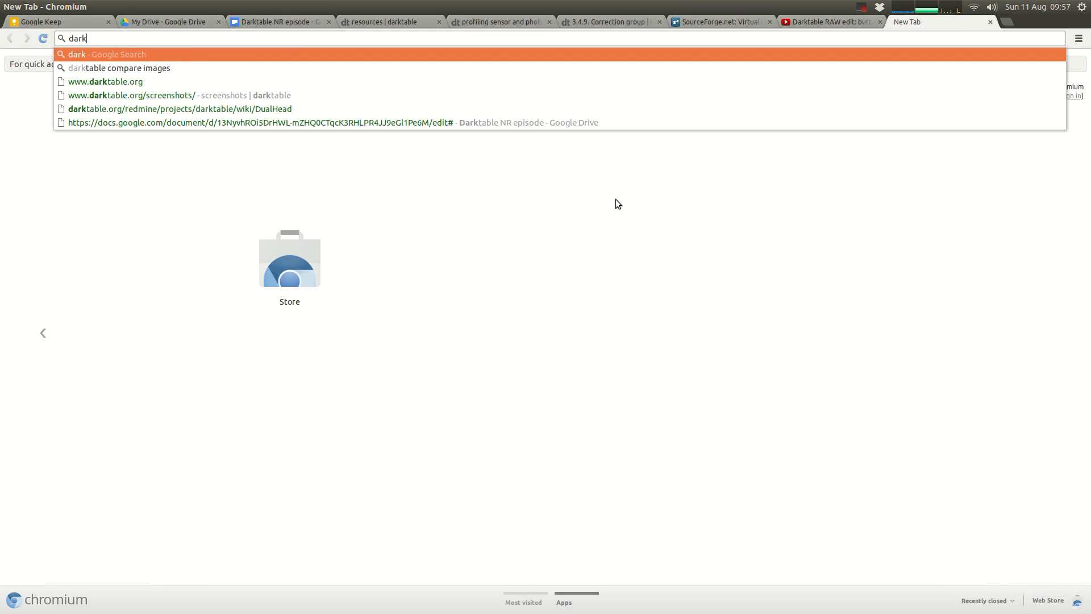
pyautogui.press('Down')
pyautogui.press('Down')
pyautogui.press('Return')
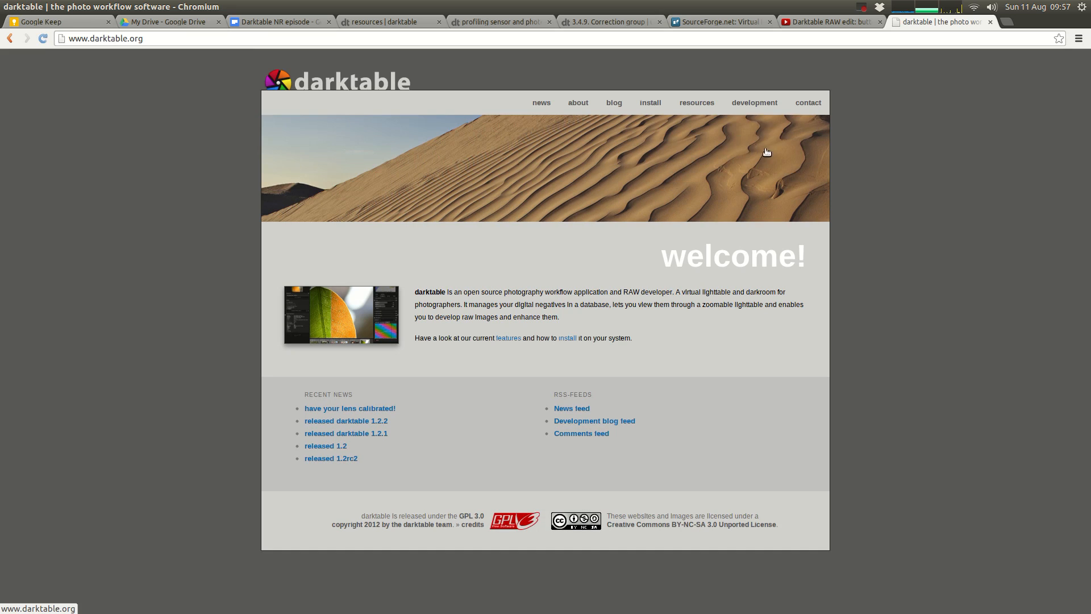
pyautogui.click(808, 105)
pyautogui.scroll(-3, 751, 287)
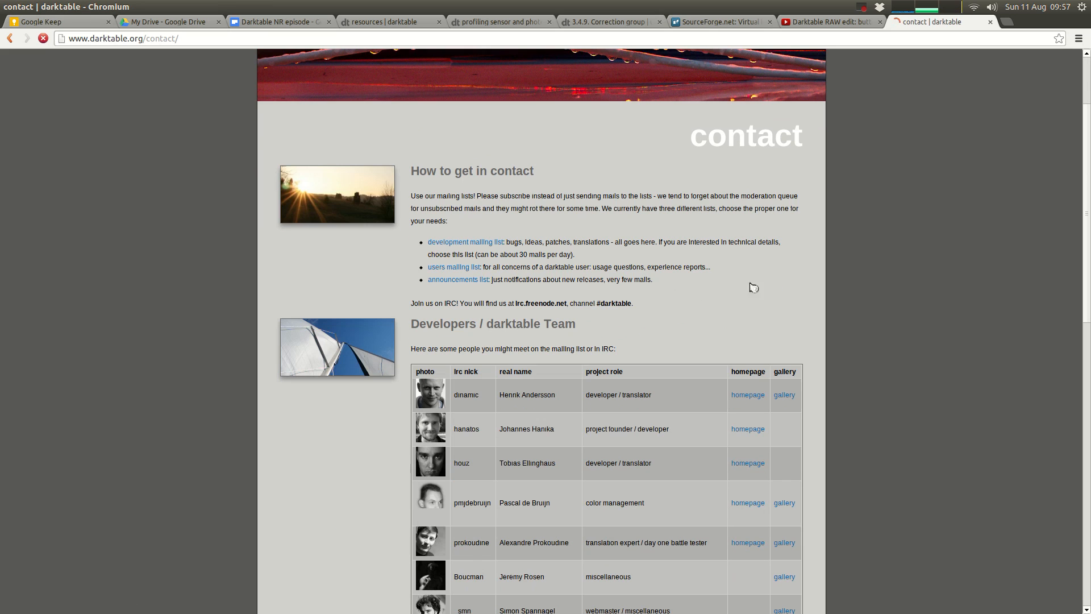
pyautogui.click(465, 268)
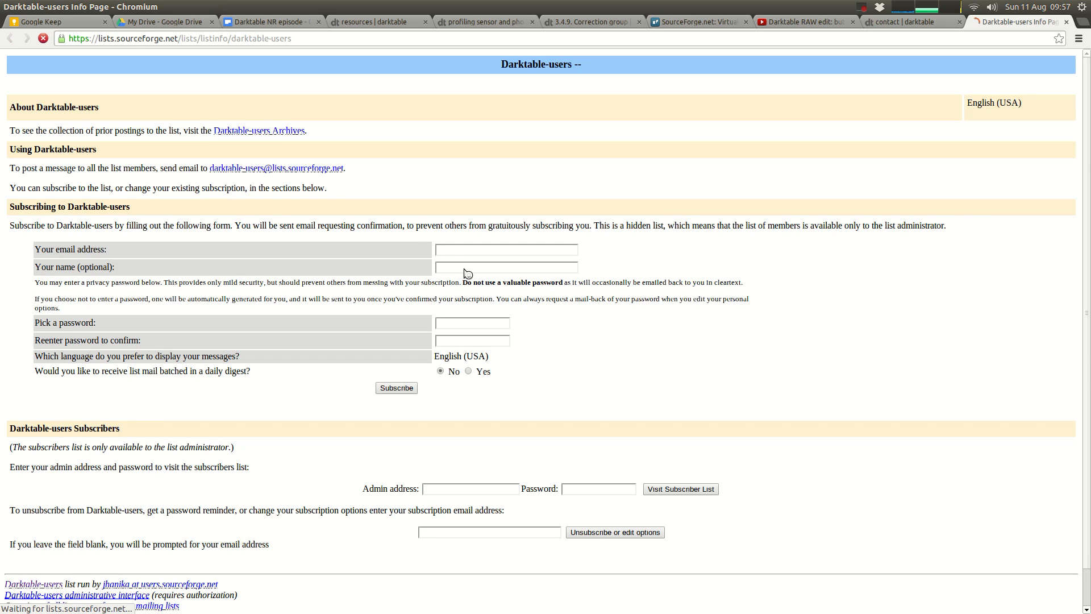
# Step: Browse the topic list in the Darktable-users archives and return to the mailing list's info page
pyautogui.click(267, 134)
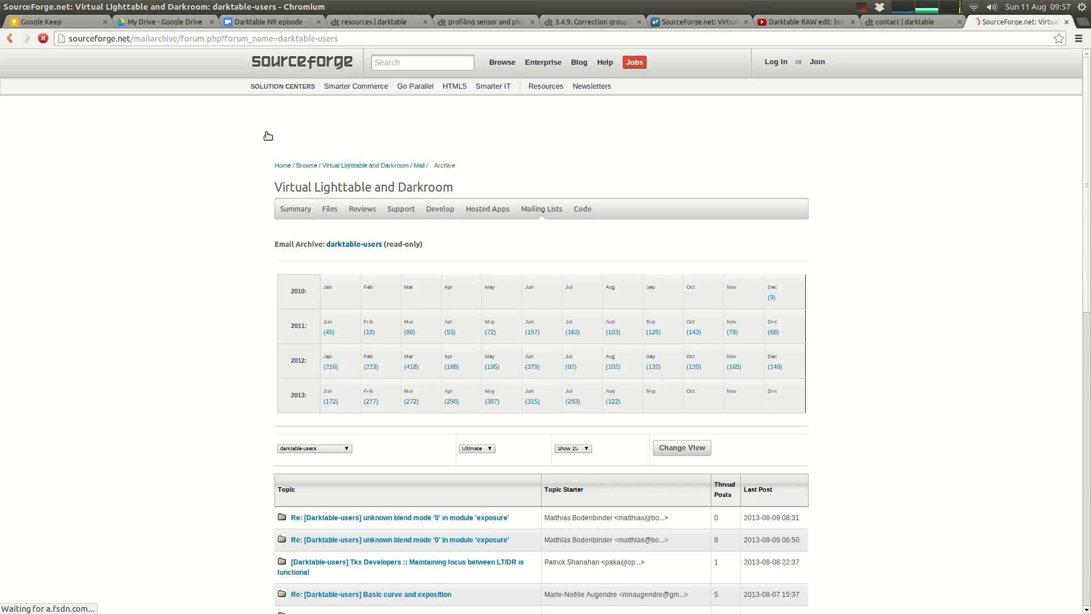
pyautogui.scroll(-10, 827, 356)
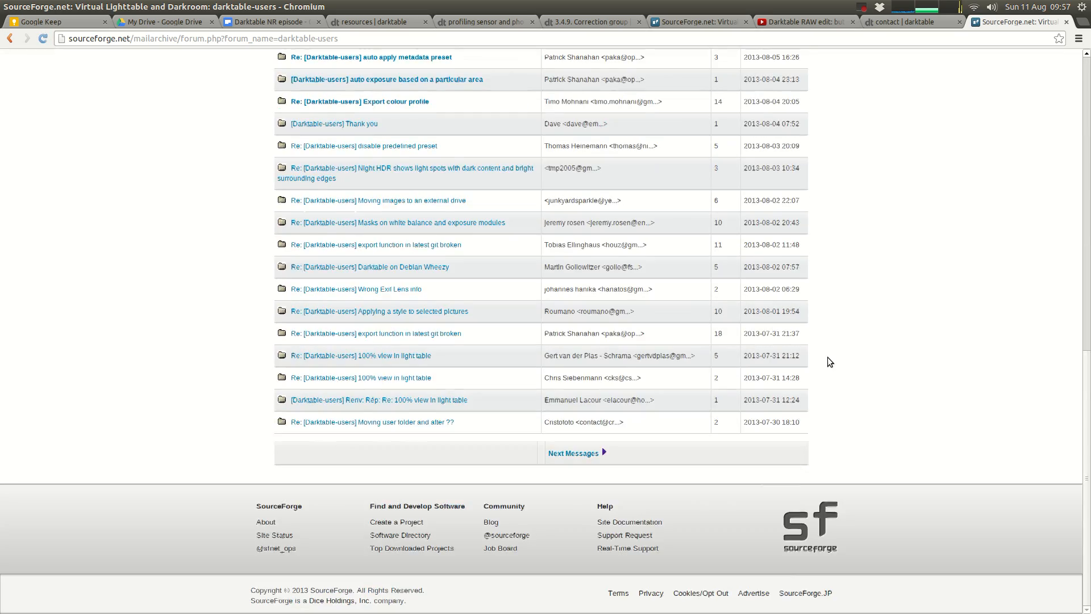
pyautogui.scroll(5, 827, 353)
pyautogui.scroll(4, 828, 355)
pyautogui.scroll(-2, 827, 355)
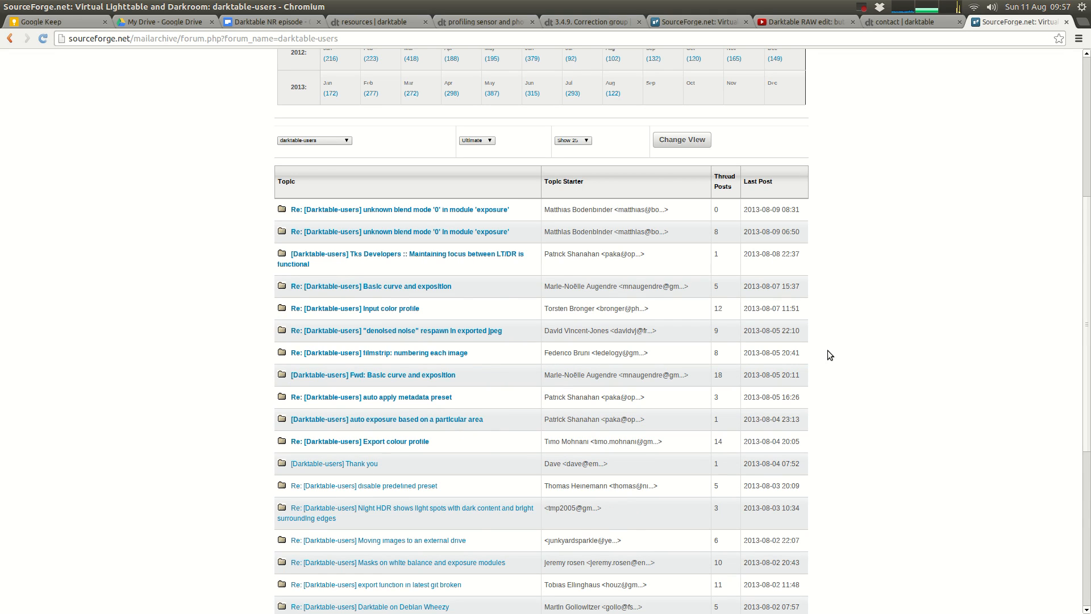
pyautogui.click(6, 38)
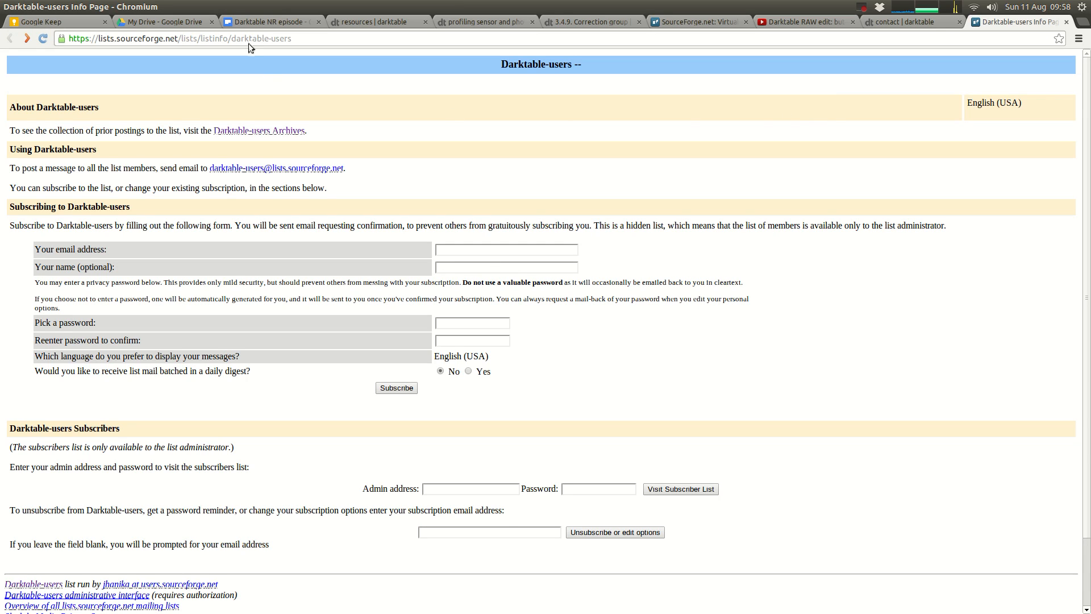
# Step: Highlight the three instance settings in the "Darktable NR episode" document and the manual's advice on combining non-local means and wavelet instances
pyautogui.click(257, 25)
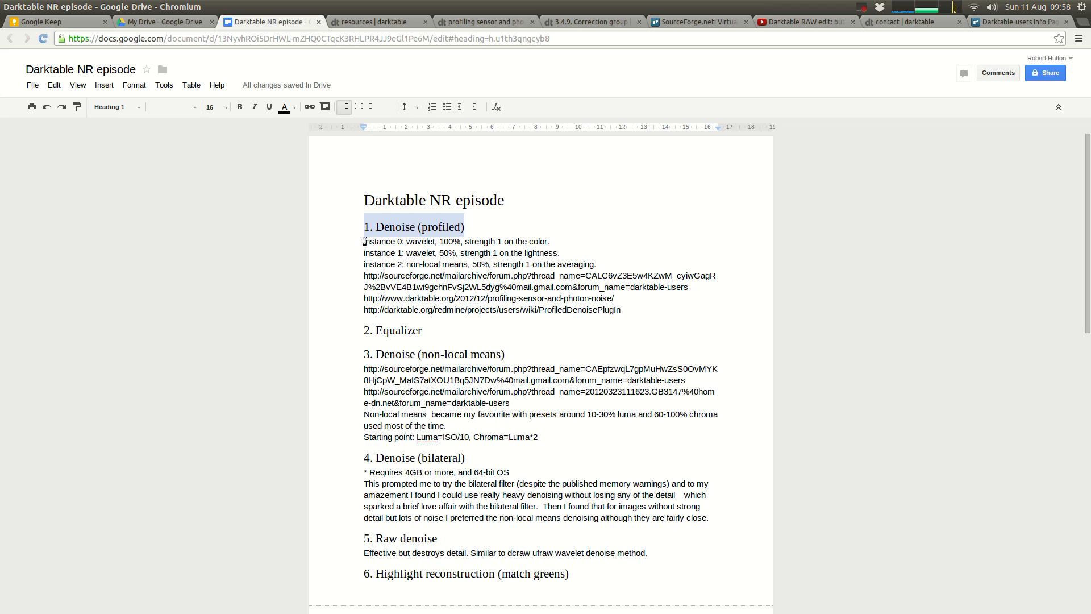
pyautogui.moveTo(360, 242); pyautogui.dragTo(637, 266)
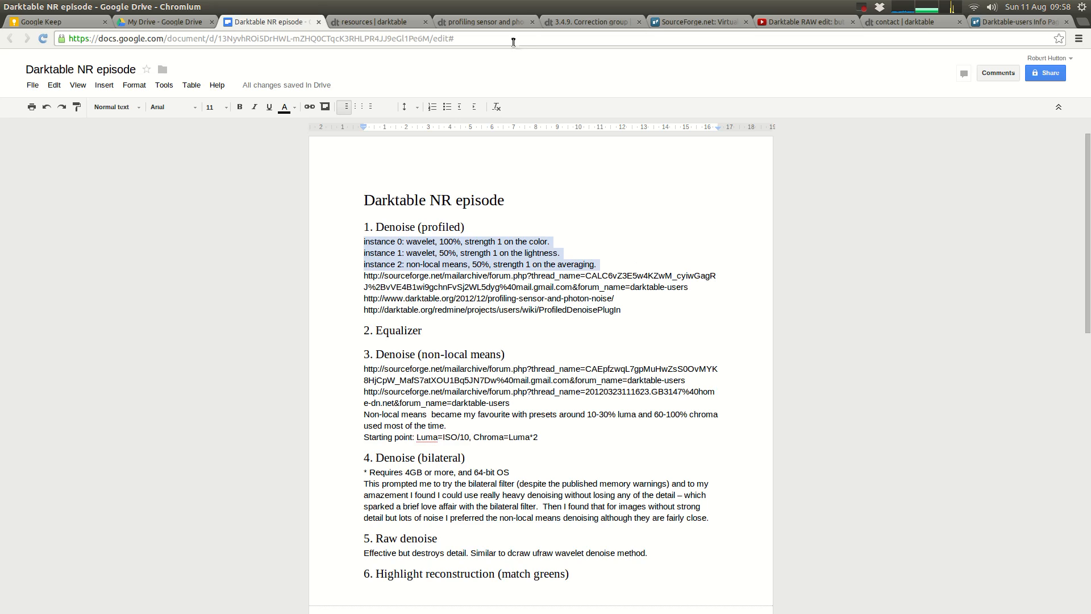
pyautogui.click(506, 23)
pyautogui.click(588, 22)
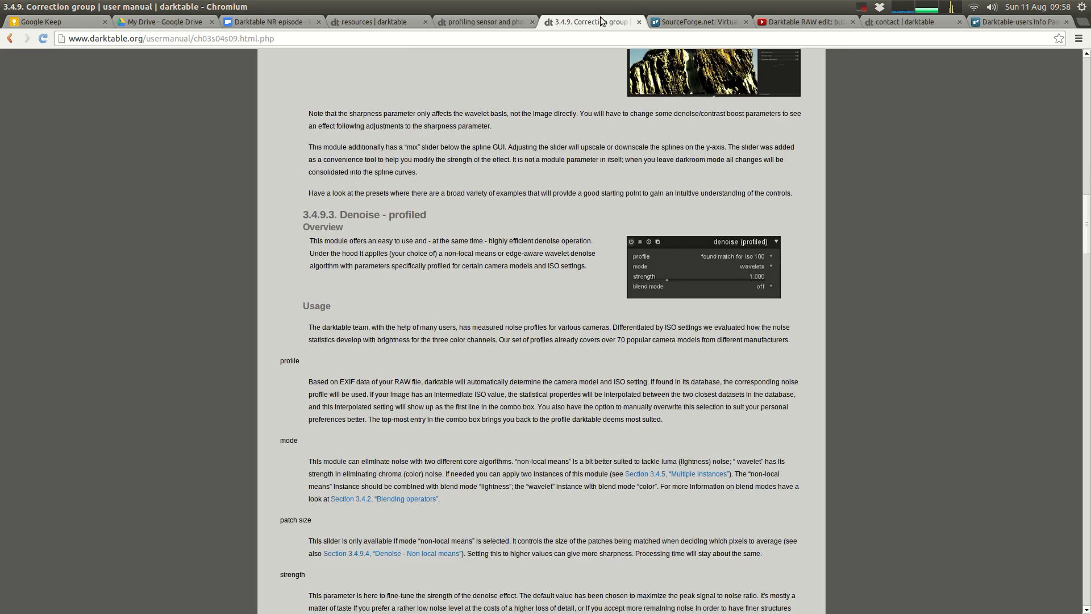
pyautogui.scroll(-3, 677, 306)
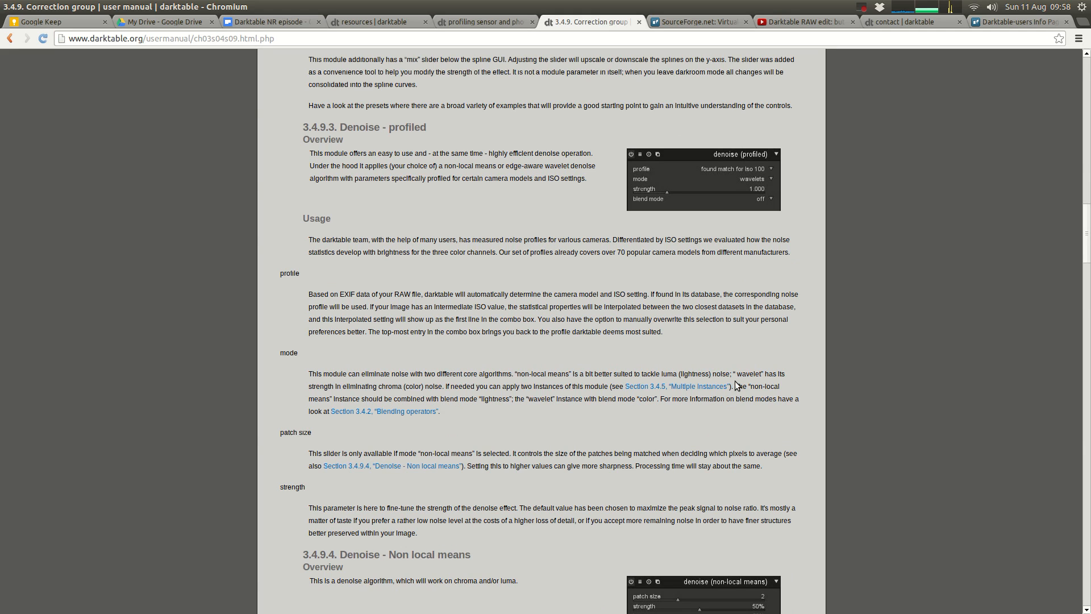
pyautogui.moveTo(735, 386); pyautogui.dragTo(658, 400)
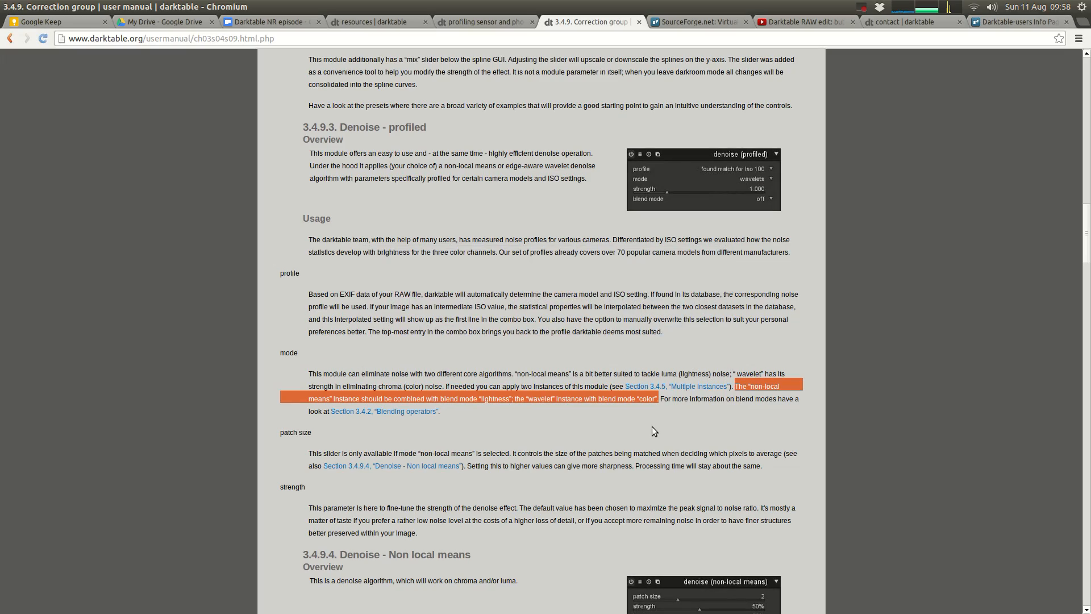
# Step: Switch to darktable, remove the extra "denoise (profiled) 1" instance and turn on the remaining denoise (profiled) module
pyautogui.hotkey('alt', 'Tab')
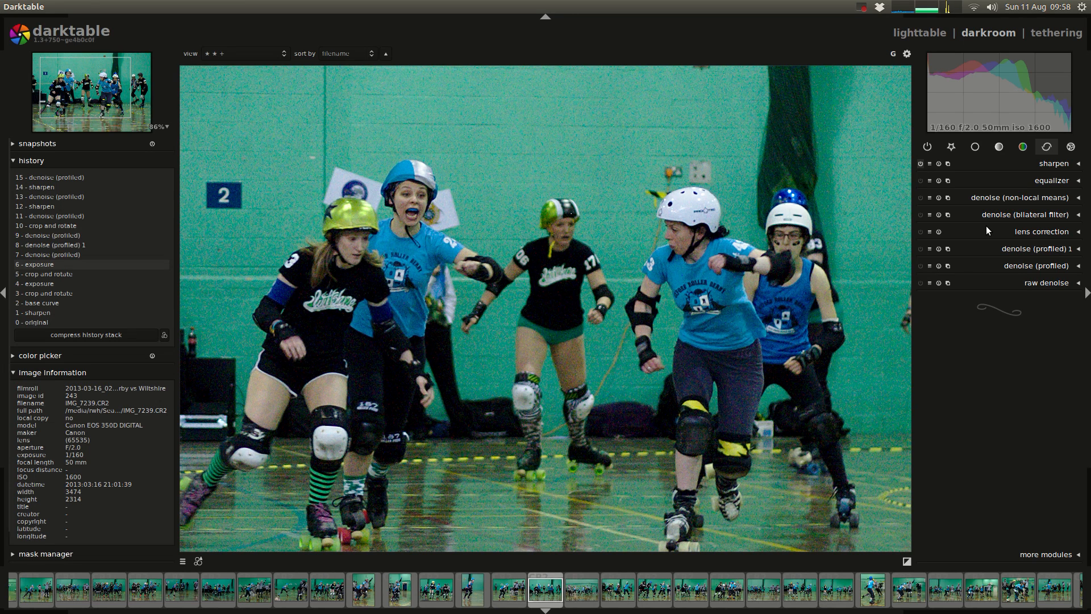
pyautogui.click(1052, 251)
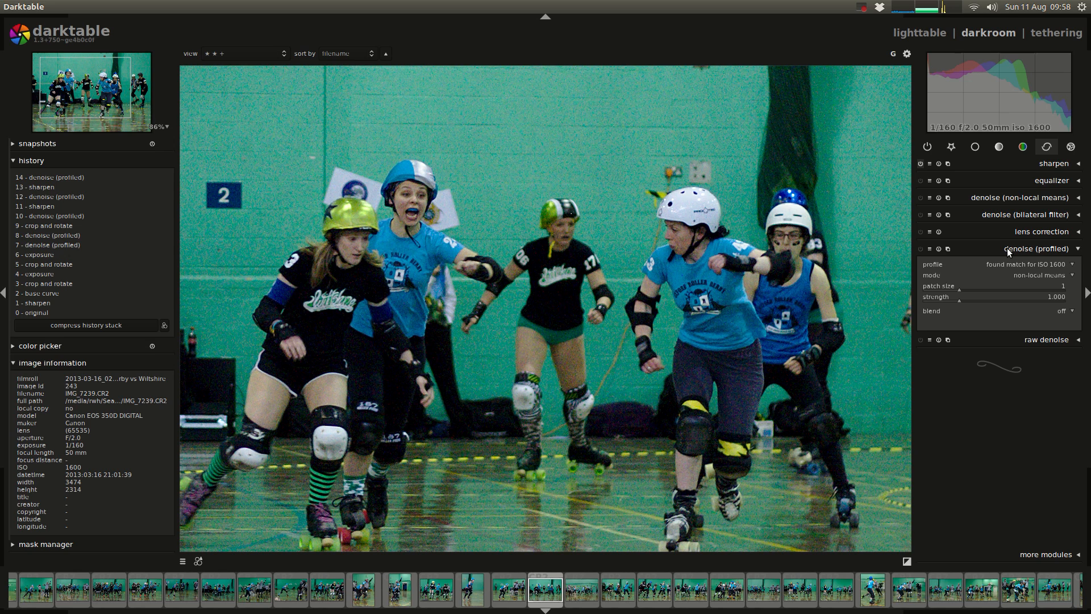
pyautogui.click(921, 249)
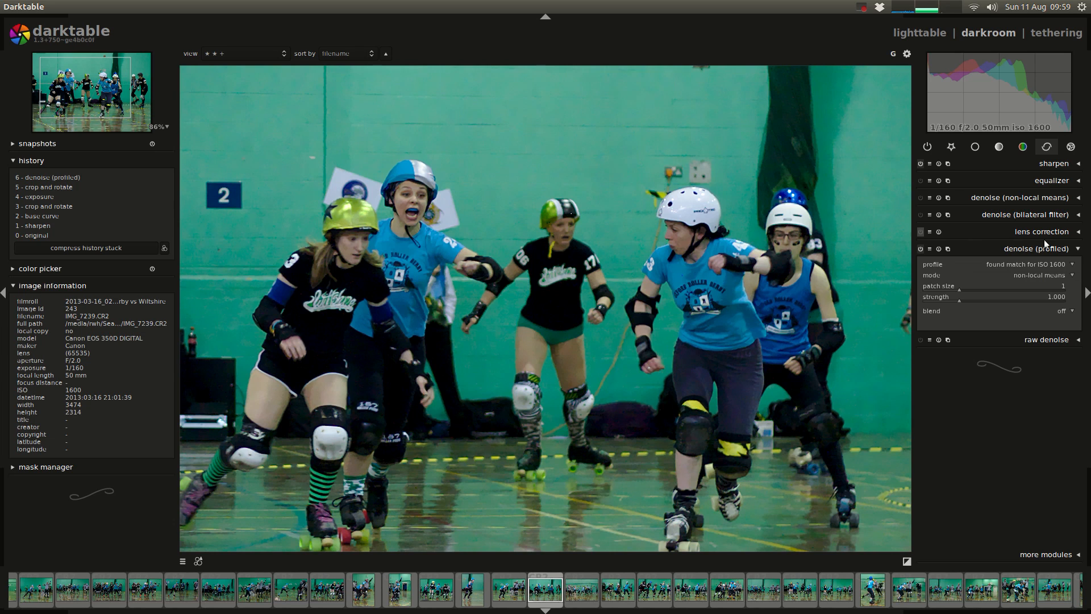
# Step: Look through the ISO profiles offered by denoise (profiled) and inspect the denoised skaters at 200% zoom
pyautogui.click(1062, 263)
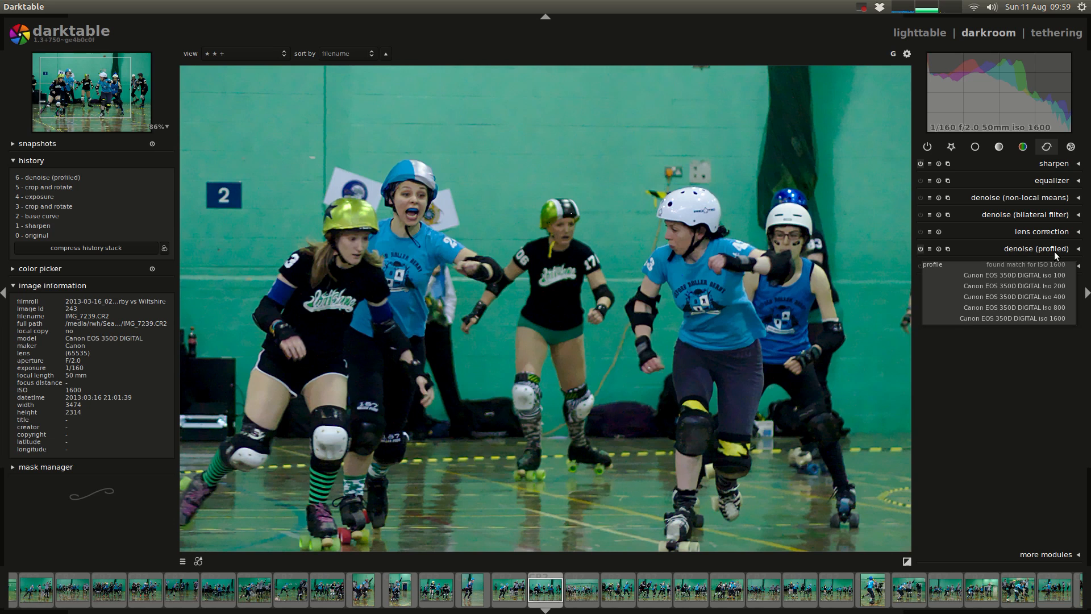
pyautogui.click(1051, 250)
pyautogui.click(1037, 248)
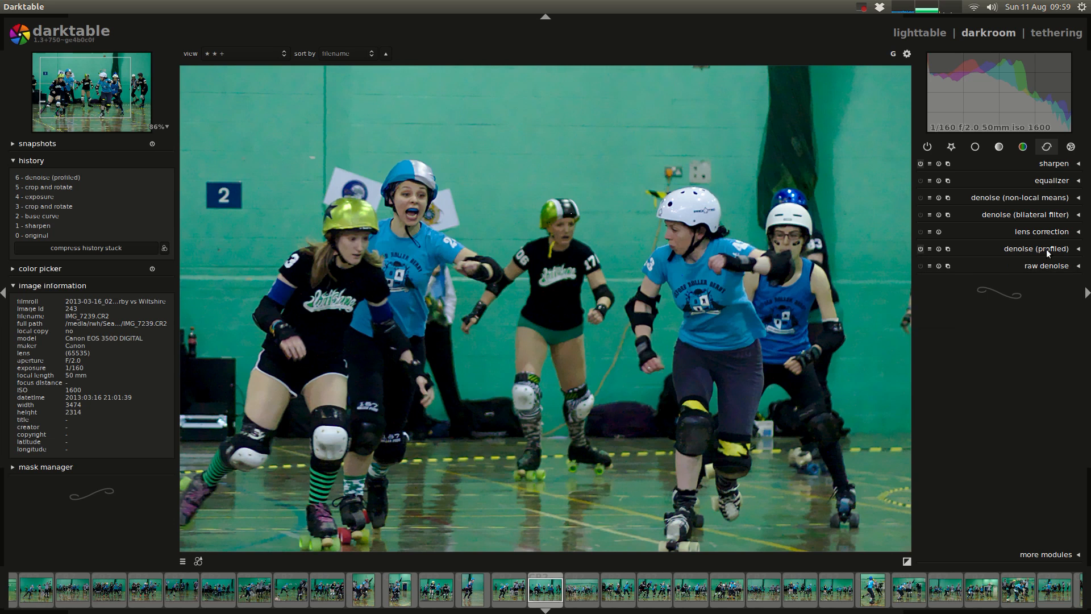
pyautogui.click(1026, 249)
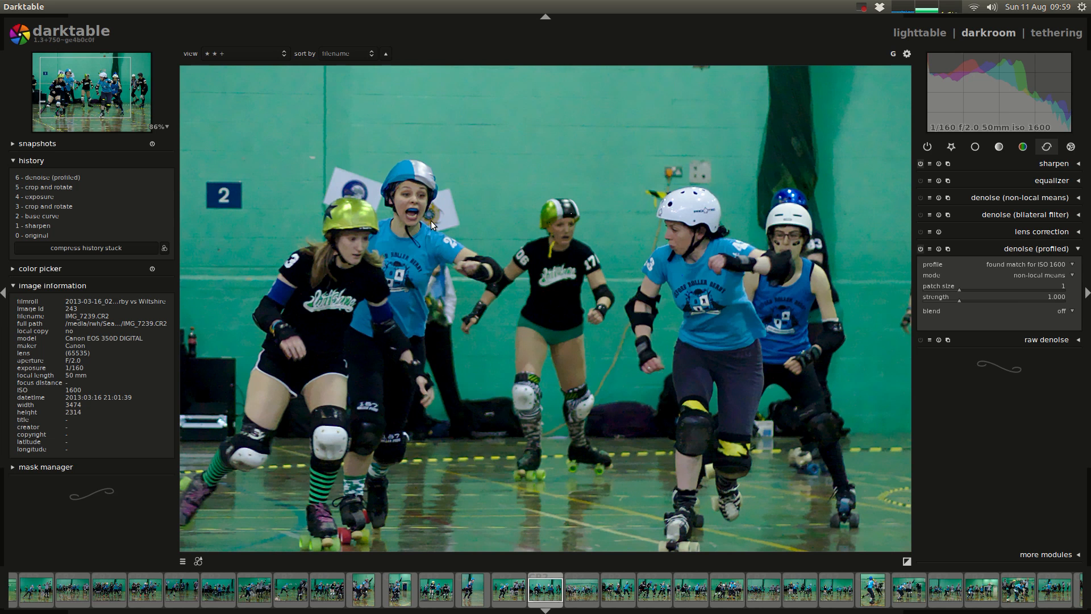
pyautogui.scroll(5, 429, 223)
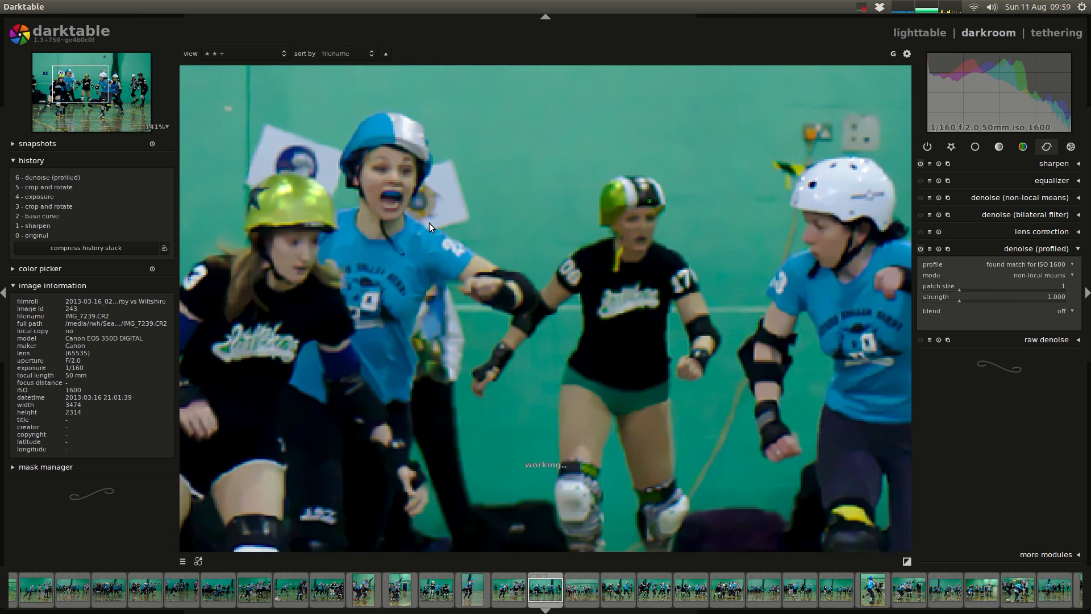
pyautogui.moveTo(503, 211); pyautogui.dragTo(538, 262)
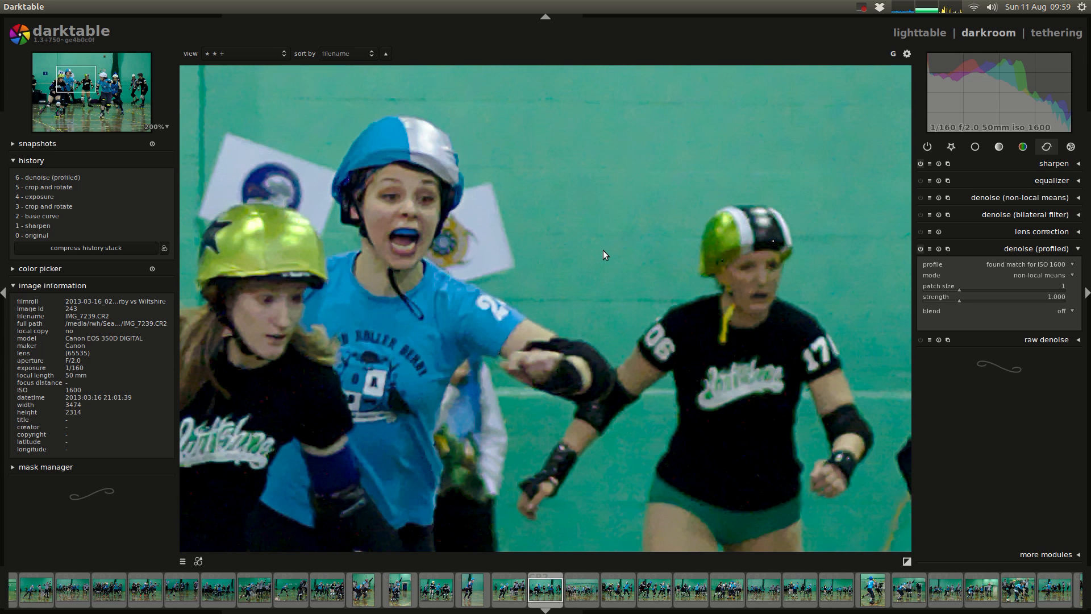
# Step: Switch to Chromium and highlight "lightness", "wavelet" and "color" in the manual's paragraph on denoise modes
pyautogui.hotkey('alt', 'Tab')
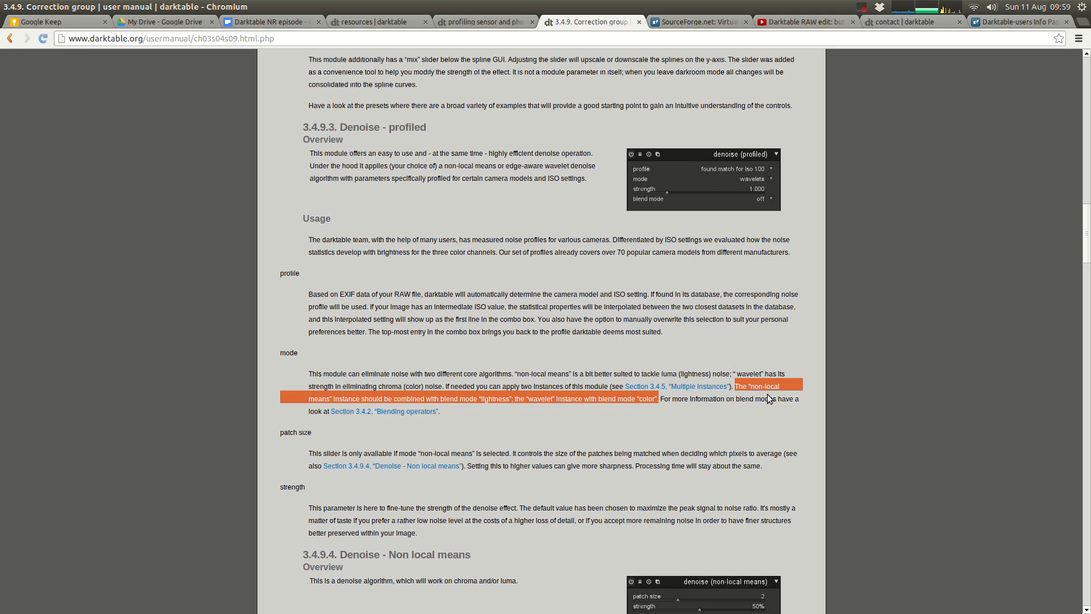
pyautogui.doubleClick(493, 398)
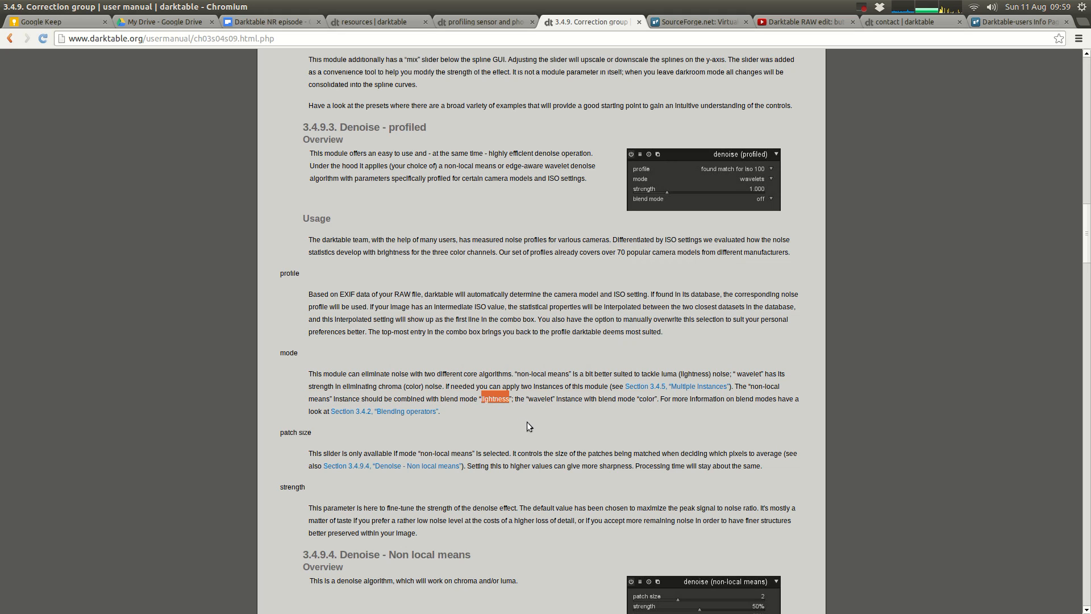
pyautogui.doubleClick(539, 399)
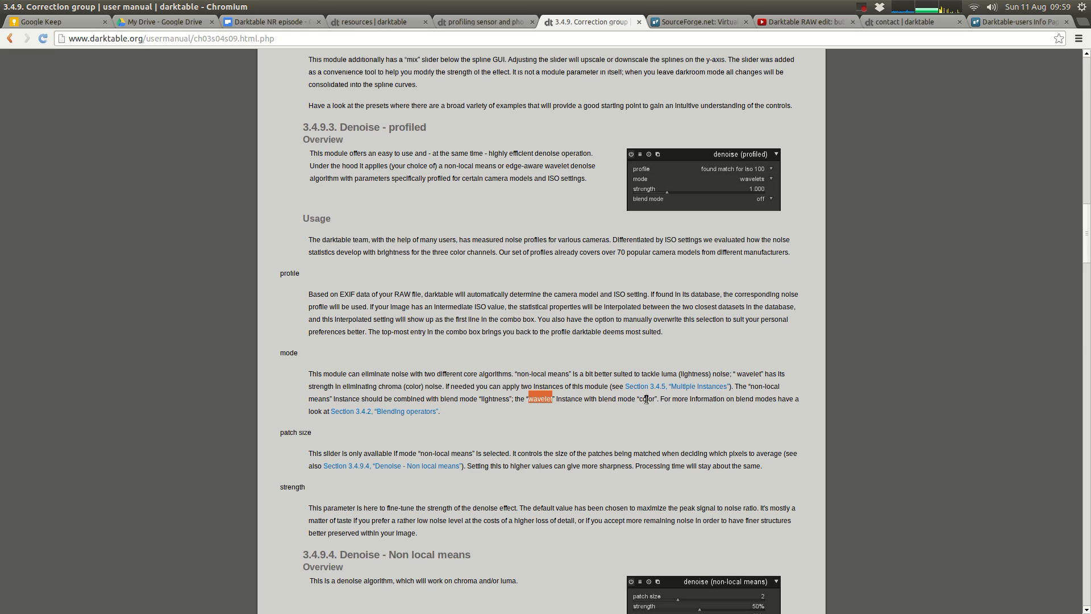
pyautogui.doubleClick(646, 400)
pyautogui.hotkey('alt', 'Tab')
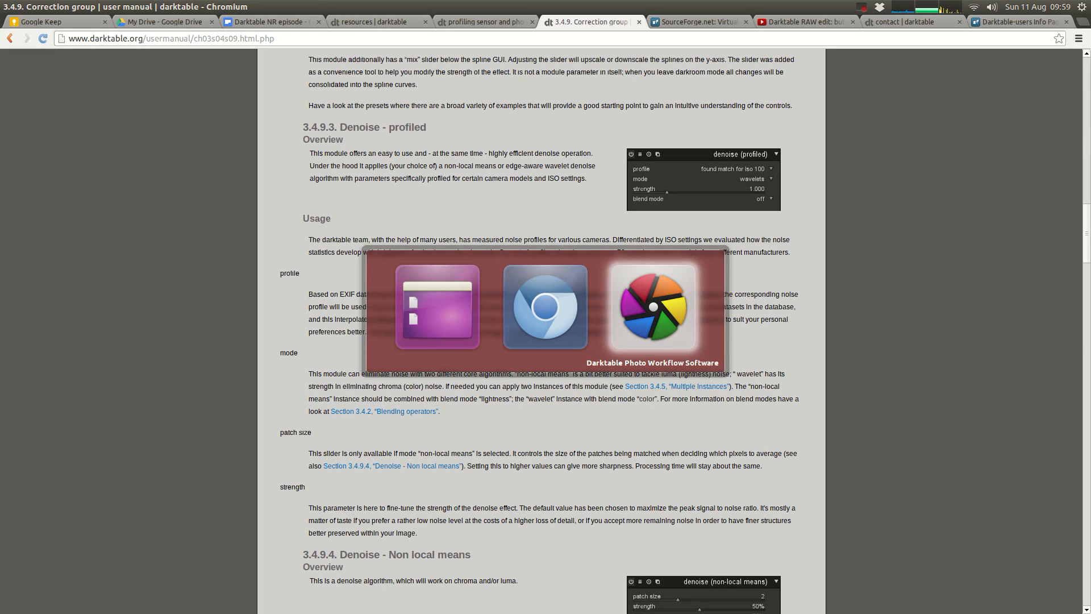
pyautogui.hotkey('alt', 'Tab')
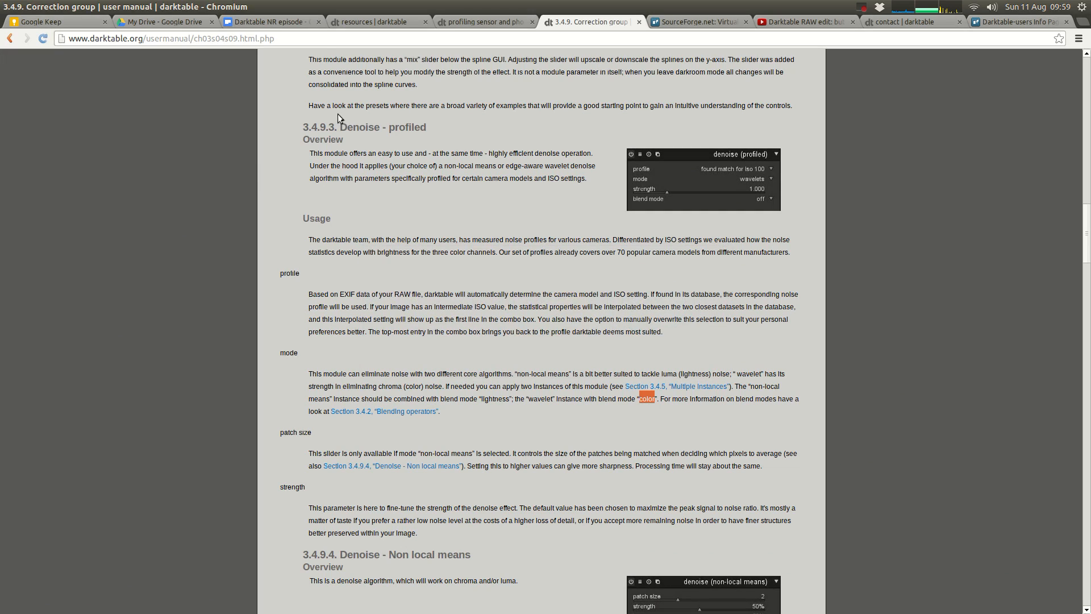
# Step: Open the "Darktable NR episode" document and highlight the instance 1 line under Denoise (profiled)
pyautogui.click(267, 21)
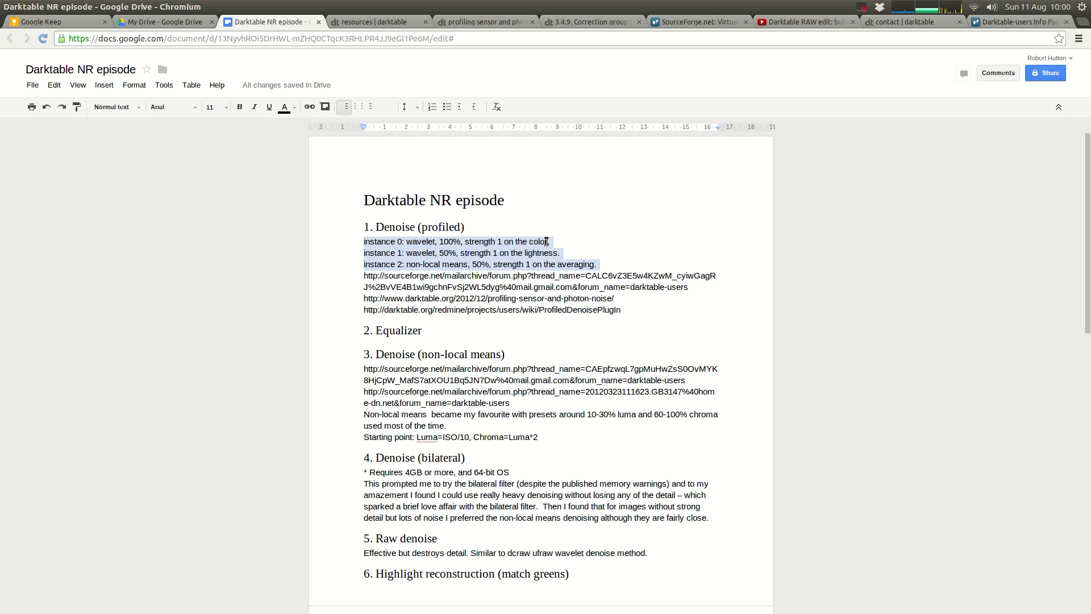
pyautogui.doubleClick(409, 253)
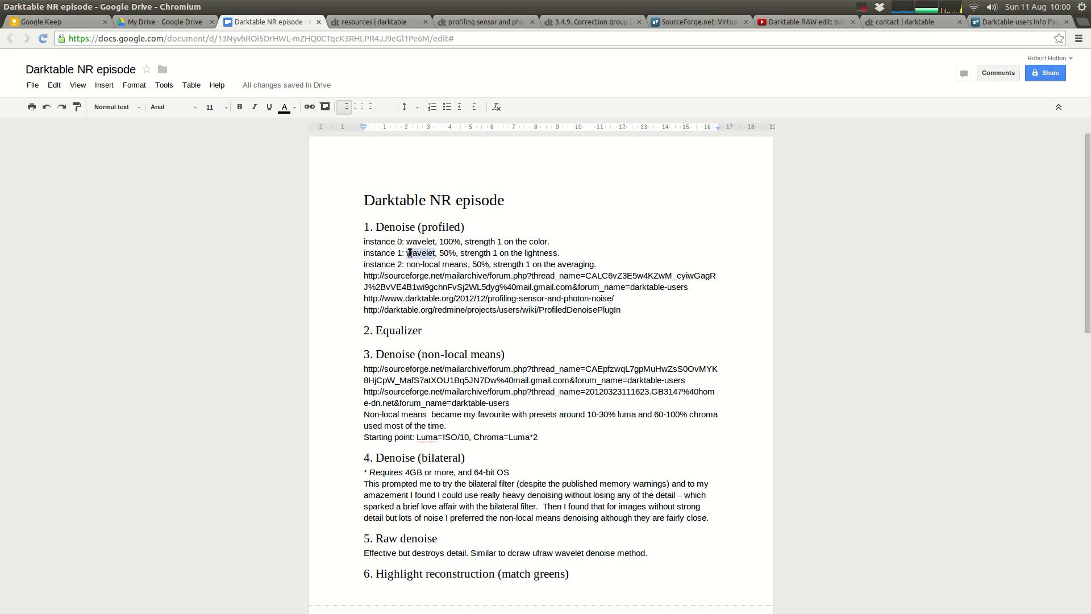
pyautogui.tripleClick(409, 253)
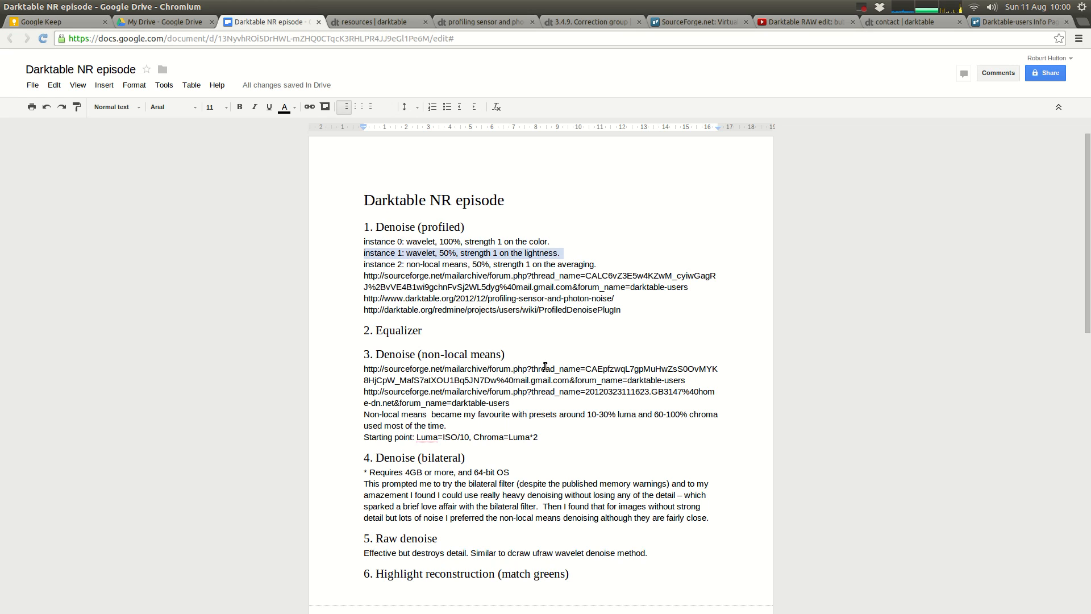
# Step: Switch to darktable and set denoise (profiled) to wavelets mode, blended uniformly with the color blend mode
pyautogui.hotkey('alt', 'Tab')
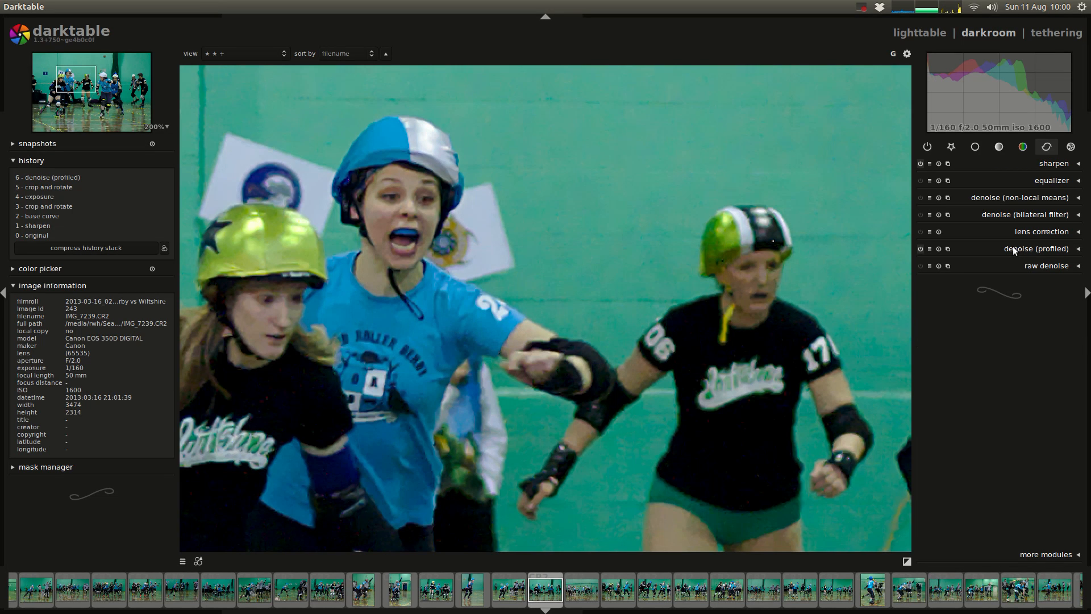
pyautogui.click(1028, 274)
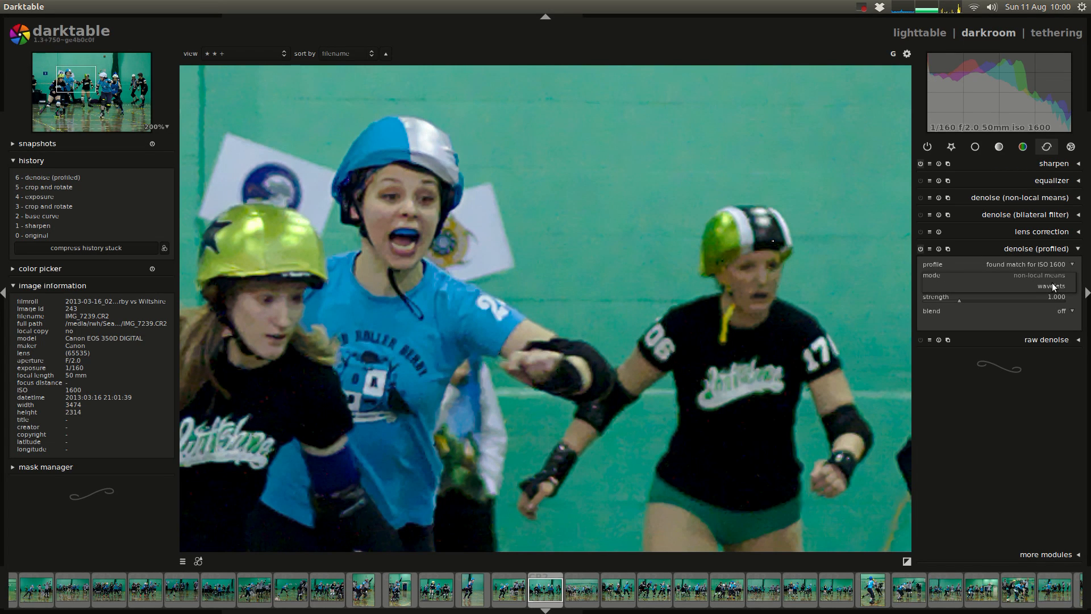
pyautogui.click(1000, 285)
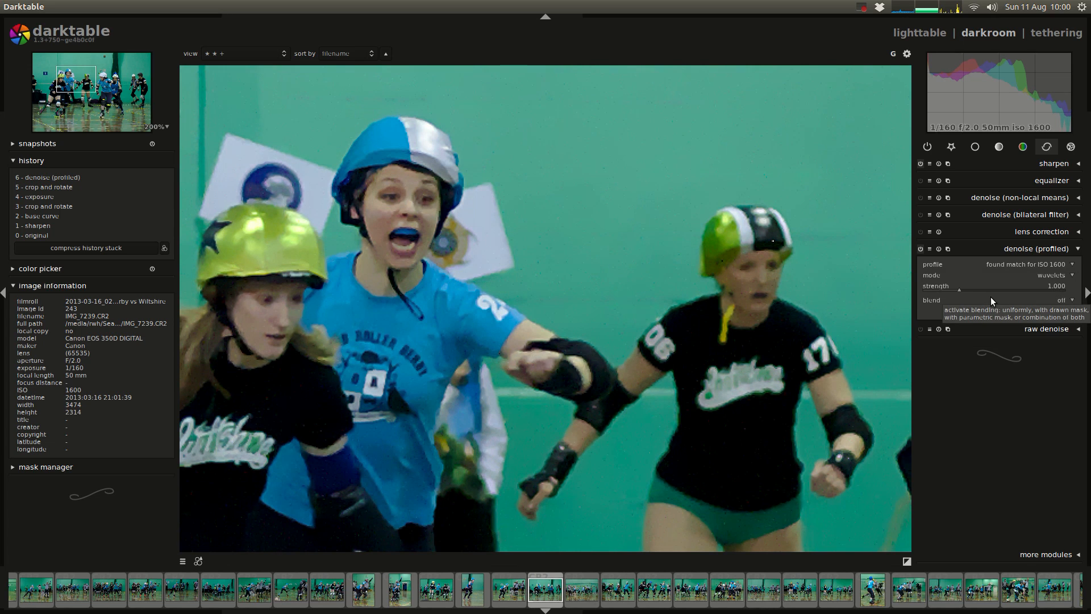
pyautogui.click(1063, 299)
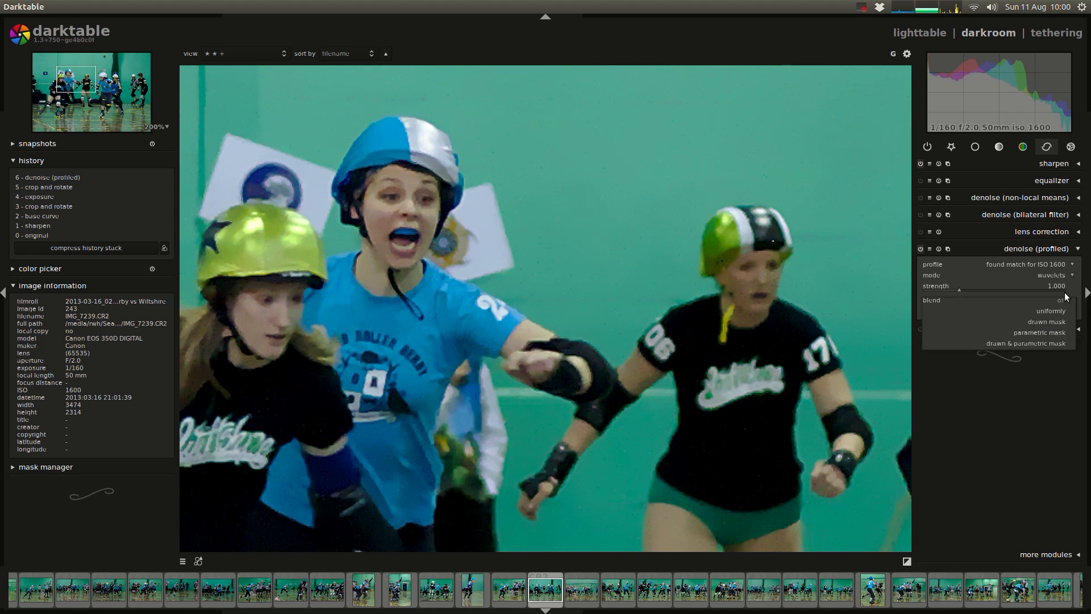
pyautogui.click(1059, 309)
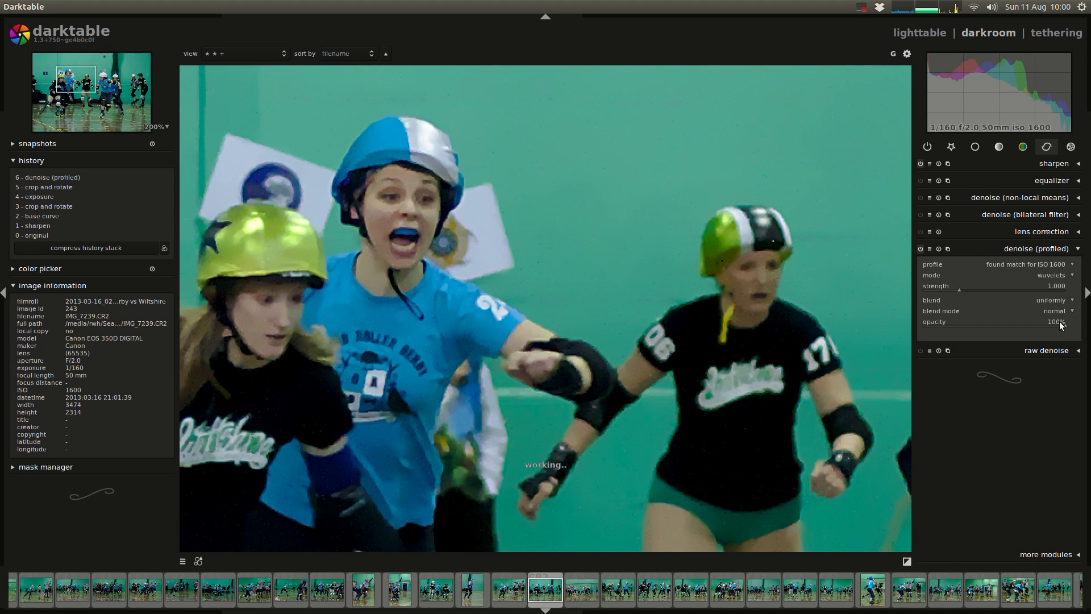
pyautogui.click(1058, 311)
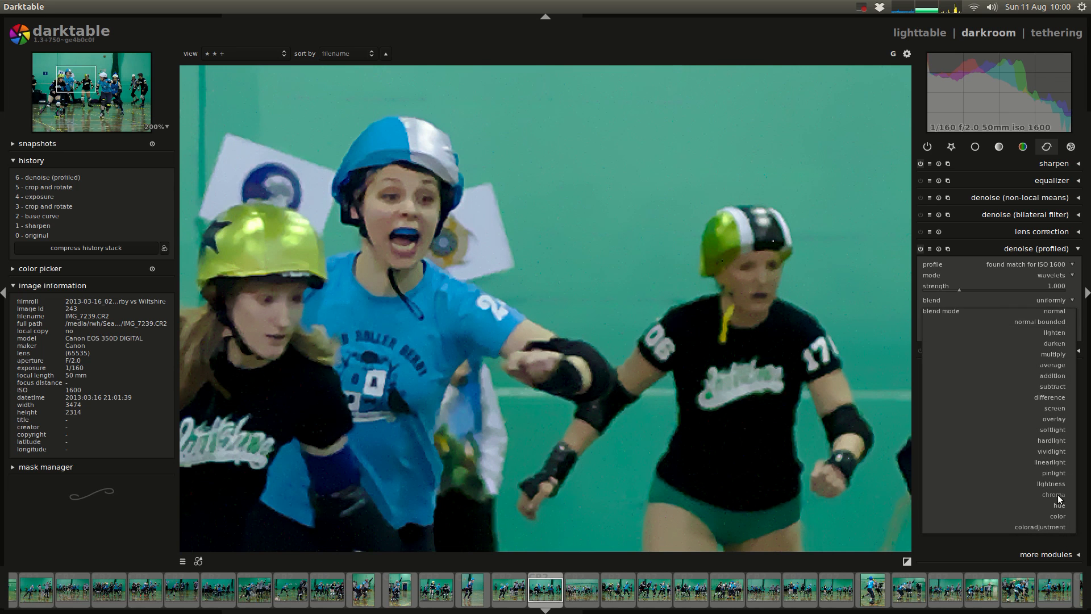
pyautogui.click(1058, 516)
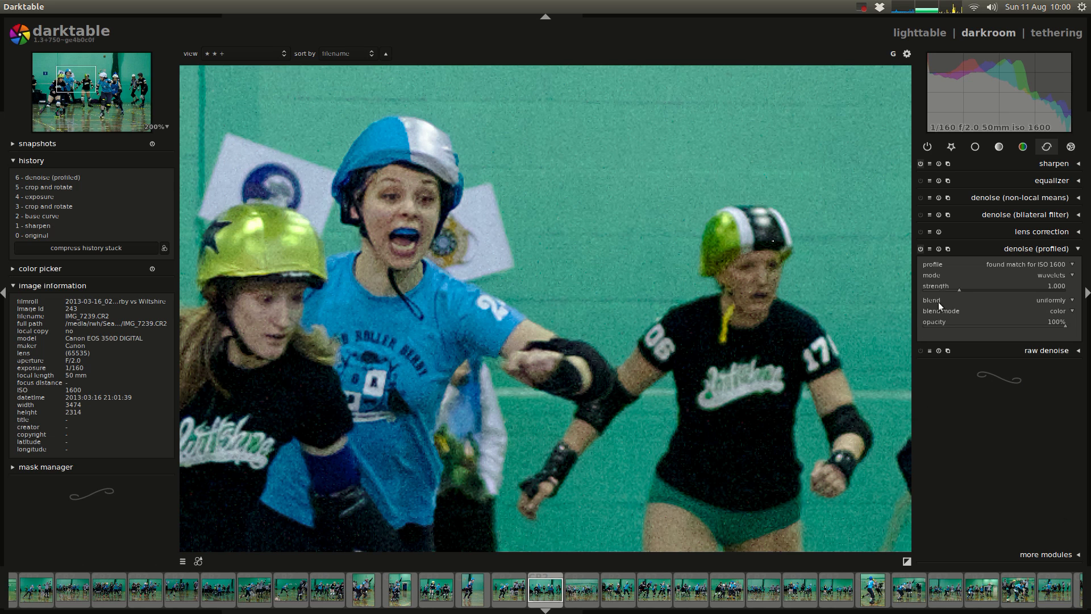
# Step: Toggle denoise (profiled) off and on repeatedly to compare the color noise with and without it
pyautogui.click(920, 249)
pyautogui.click(920, 249)
pyautogui.click(920, 248)
pyautogui.click(920, 249)
pyautogui.click(920, 248)
pyautogui.click(920, 249)
pyautogui.click(920, 249)
pyautogui.click(920, 248)
pyautogui.click(920, 249)
pyautogui.click(920, 249)
pyautogui.click(921, 248)
pyautogui.click(921, 249)
pyautogui.click(921, 248)
pyautogui.click(920, 248)
pyautogui.click(1035, 60)
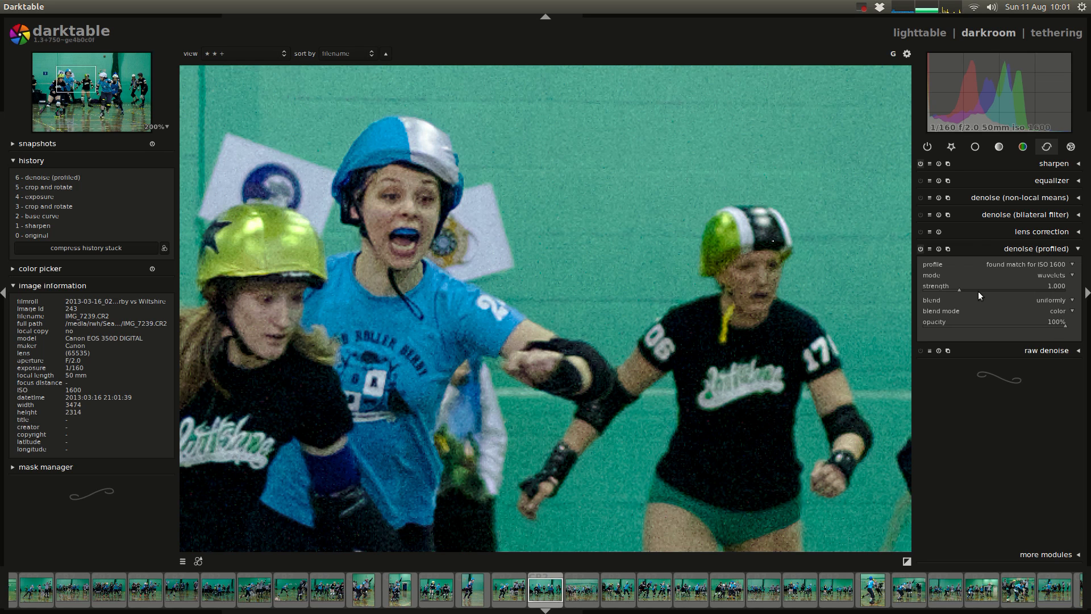
# Step: Try a higher strength on the wavelets instance, reset the strength and collapse the module
pyautogui.moveTo(959, 288); pyautogui.dragTo(1011, 290)
pyautogui.doubleClick(1011, 290)
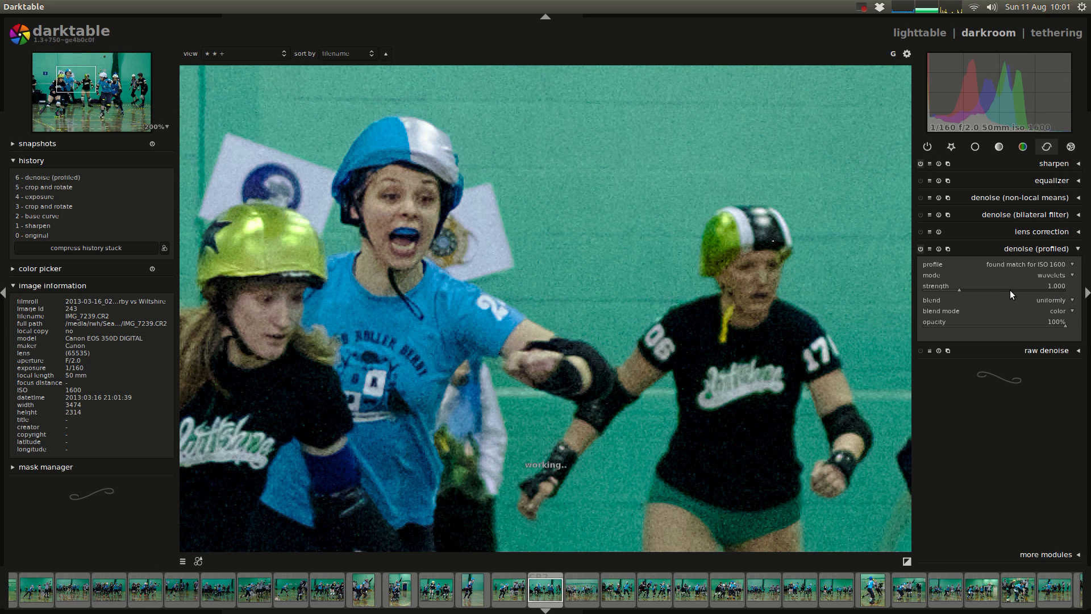
pyautogui.click(1027, 251)
# Step: Add a new denoise (profiled) instance in non-local means mode, blended uniformly with the lightness blend mode
pyautogui.click(948, 248)
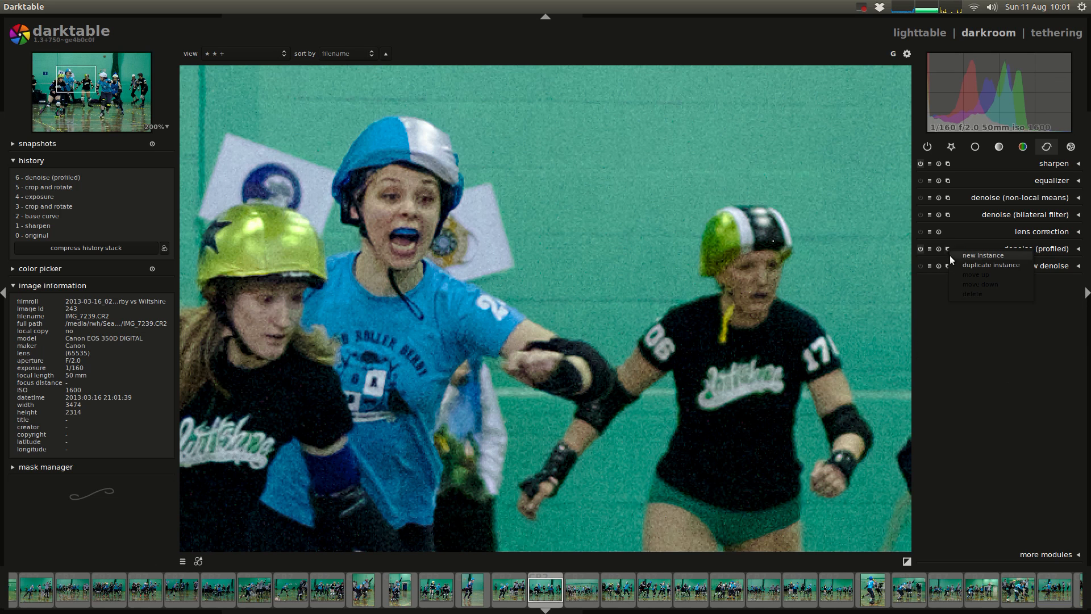
pyautogui.click(960, 257)
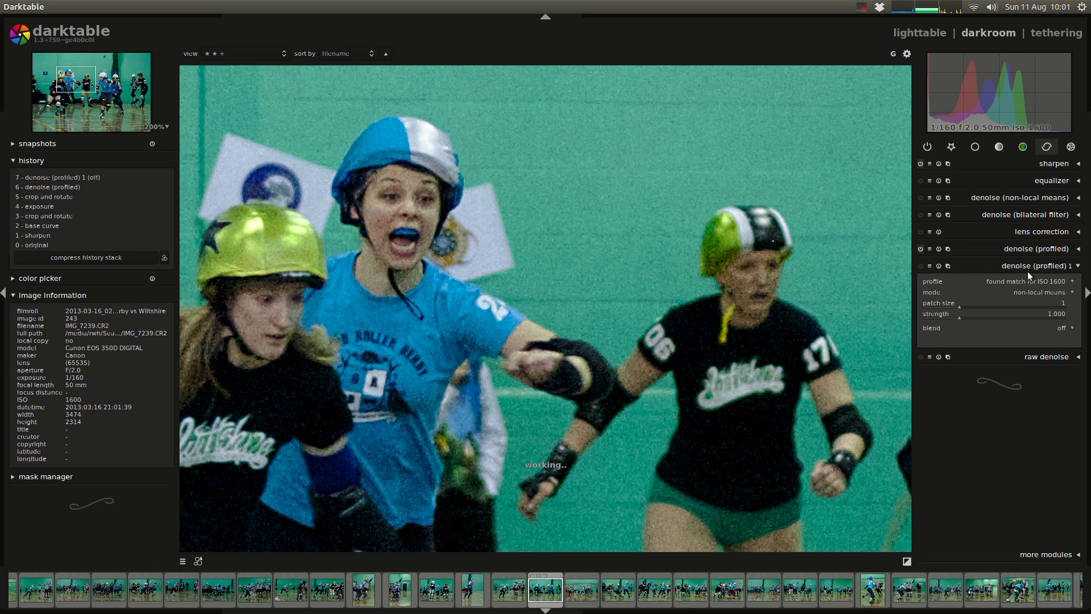
pyautogui.click(1065, 328)
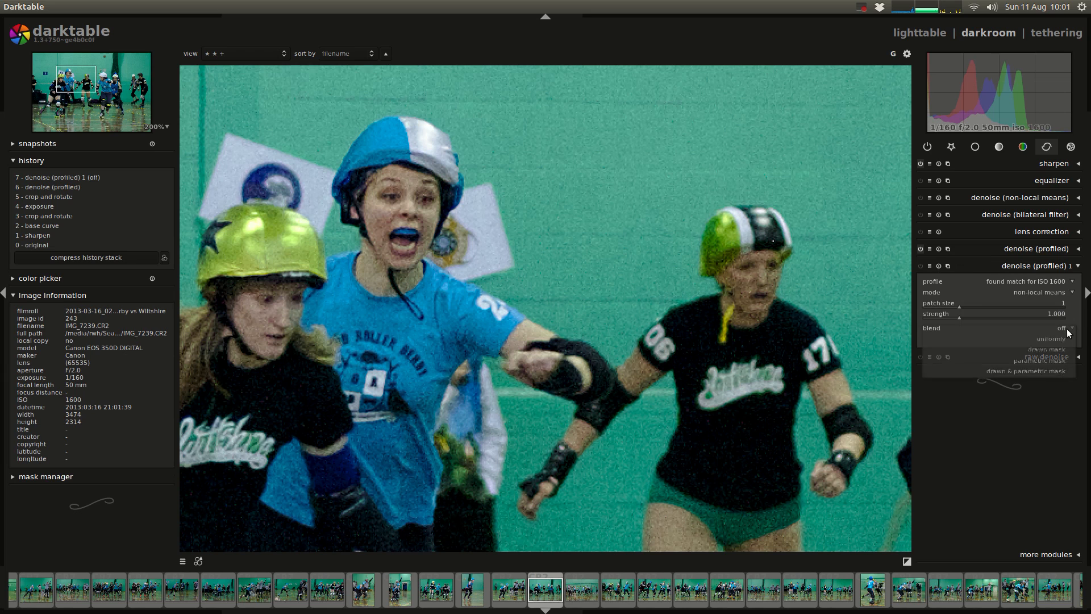
pyautogui.click(1058, 339)
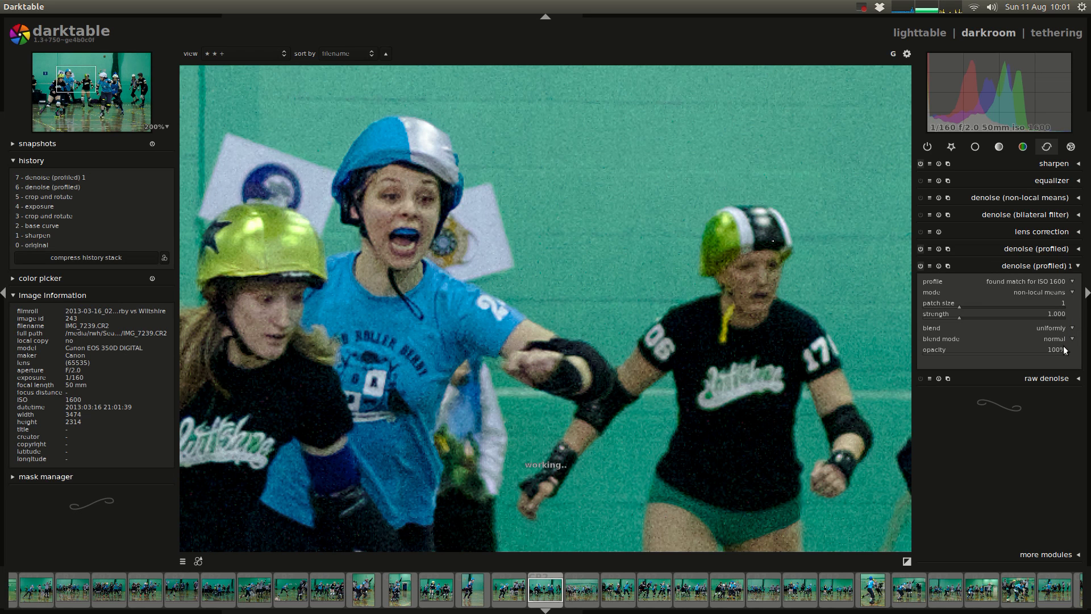
pyautogui.click(1060, 338)
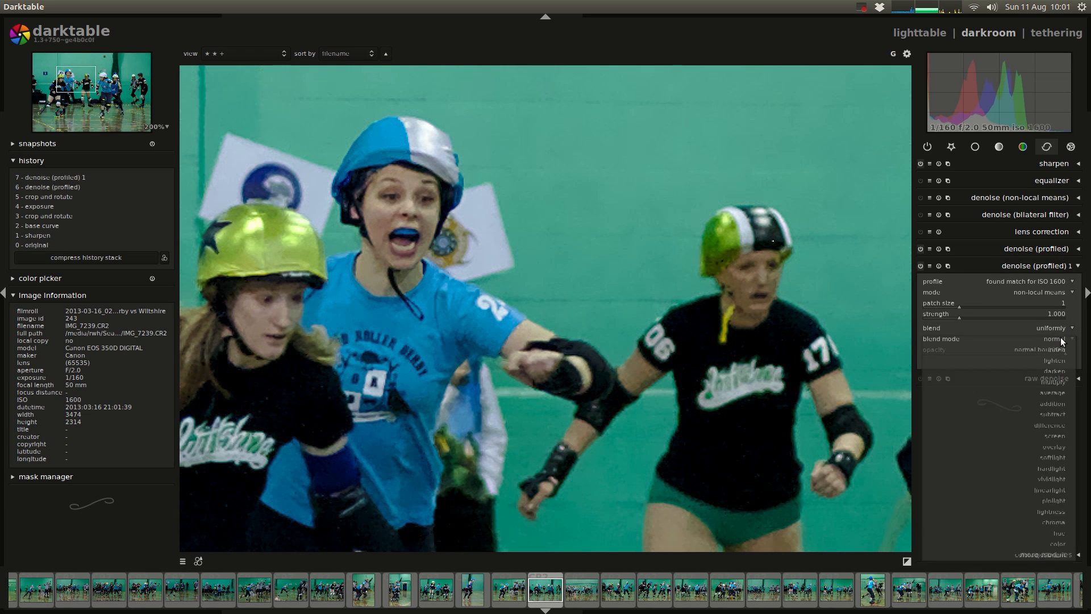
pyautogui.click(1052, 511)
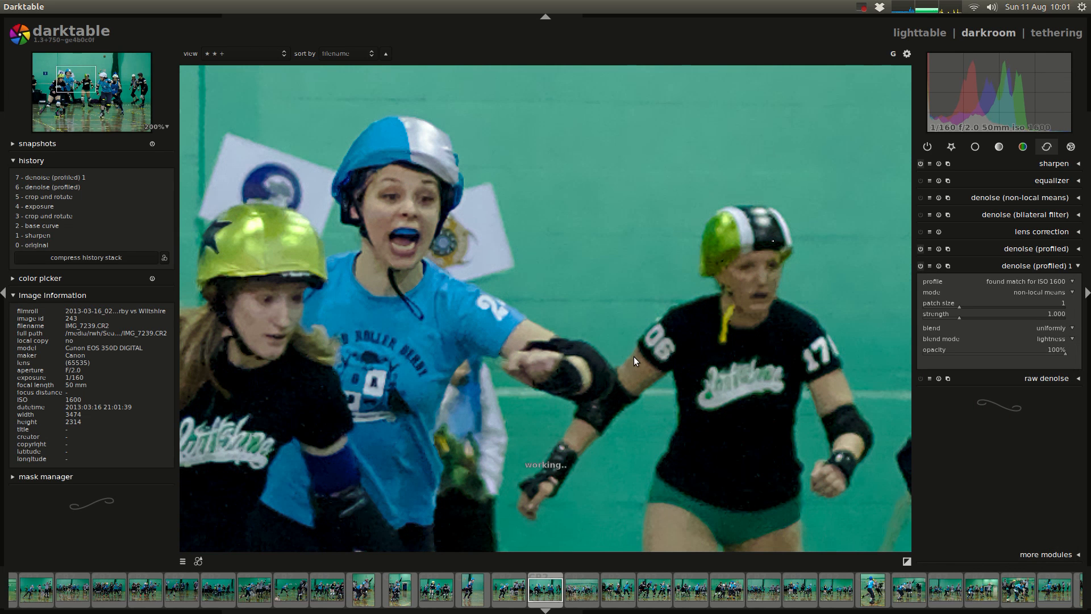
# Step: Switch to the manual in Chromium, highlight its advice on non-local means with lightness blending, and return to darktable
pyautogui.hotkey('alt', 'Tab')
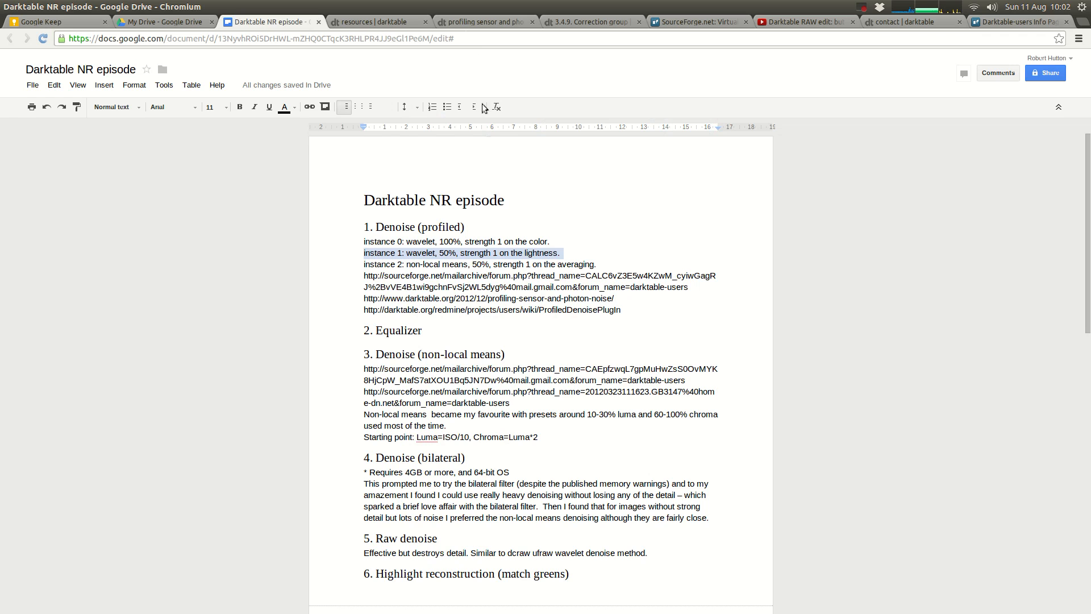
pyautogui.click(495, 23)
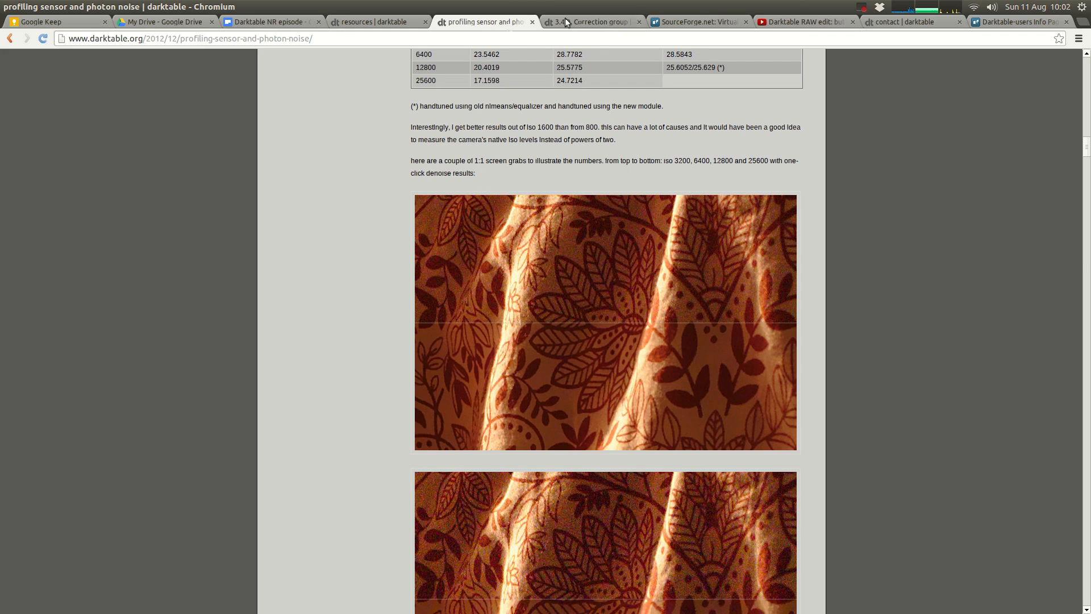
pyautogui.click(591, 21)
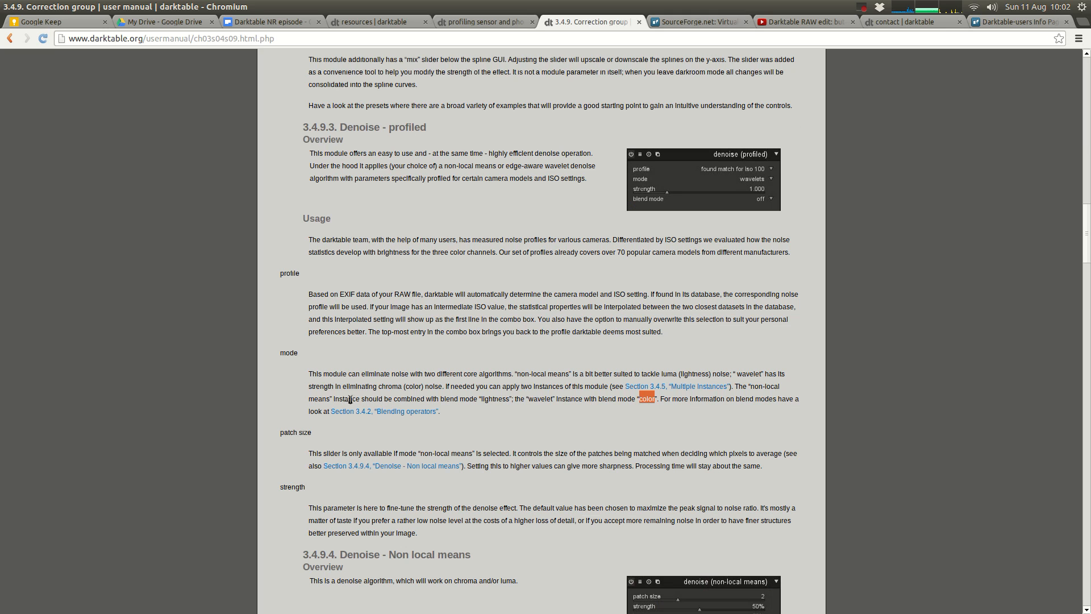
pyautogui.moveTo(314, 399); pyautogui.dragTo(515, 400)
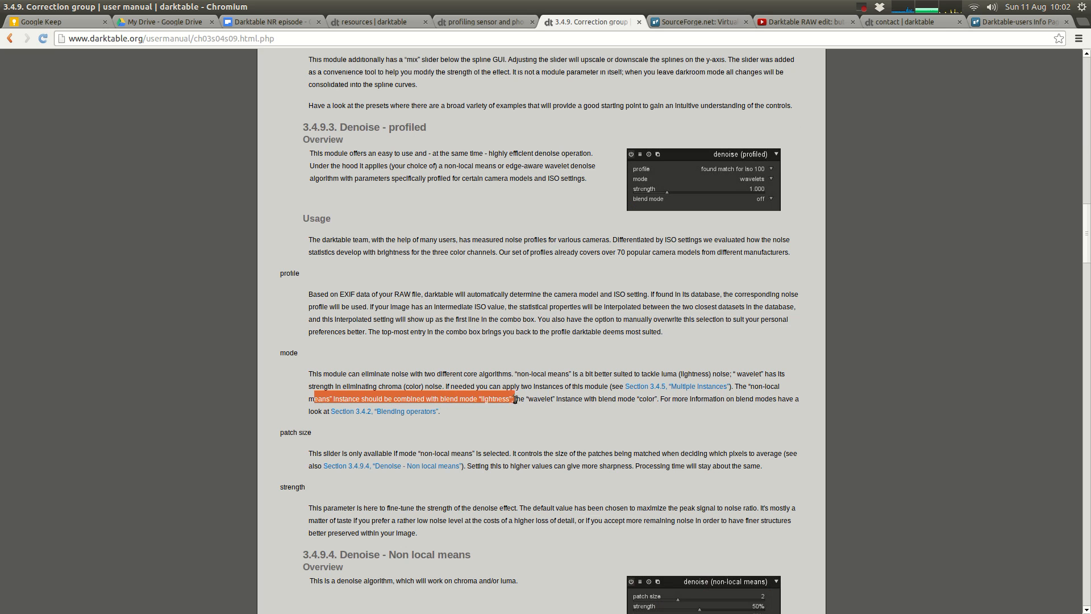
pyautogui.hotkey('alt', 'Tab')
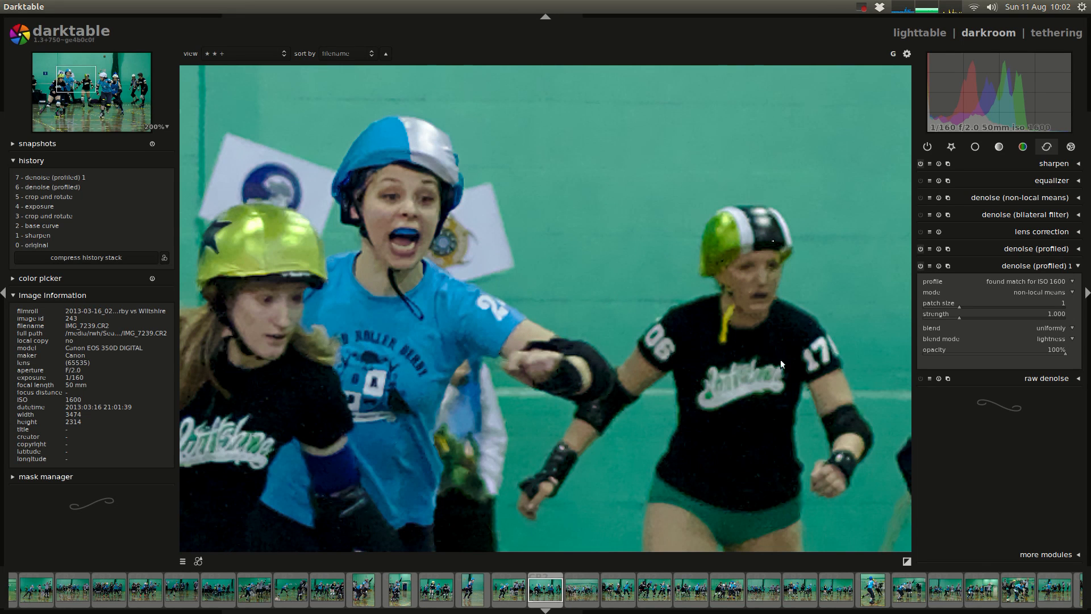
# Step: Try a lower opacity on denoise (profiled) 1, reset the opacity, and set its strength to 0.772
pyautogui.click(1039, 354)
pyautogui.doubleClick(1040, 353)
pyautogui.click(941, 317)
pyautogui.click(948, 317)
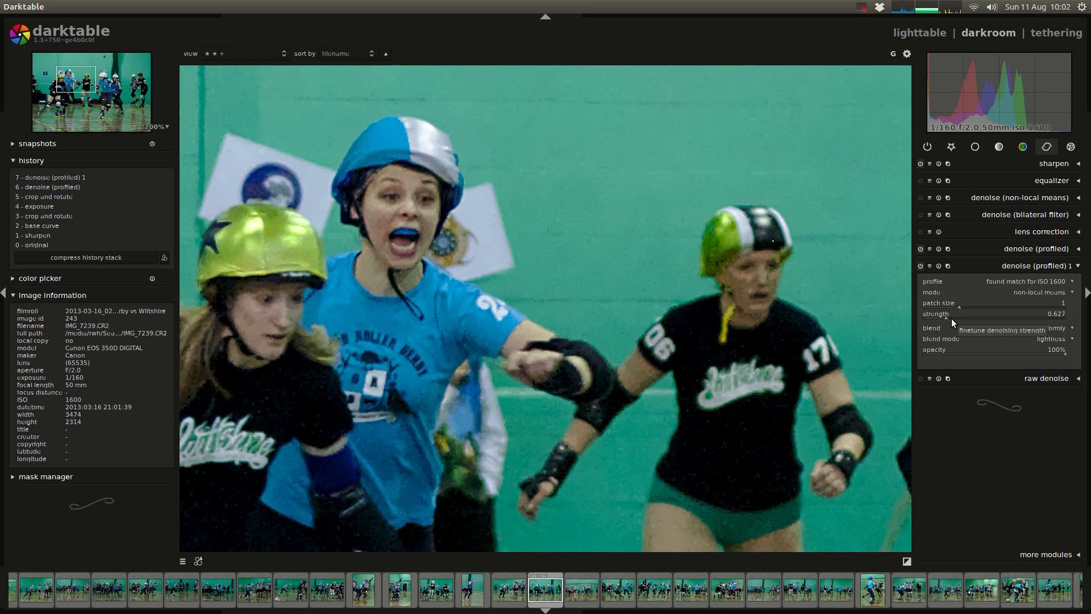
pyautogui.click(950, 318)
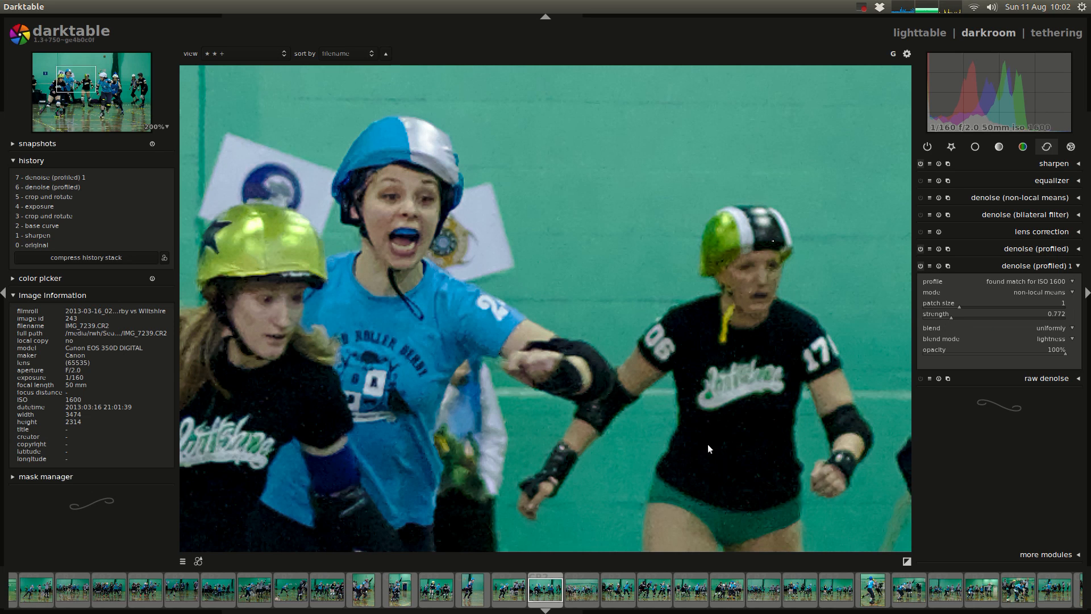
pyautogui.moveTo(708, 444); pyautogui.dragTo(684, 268)
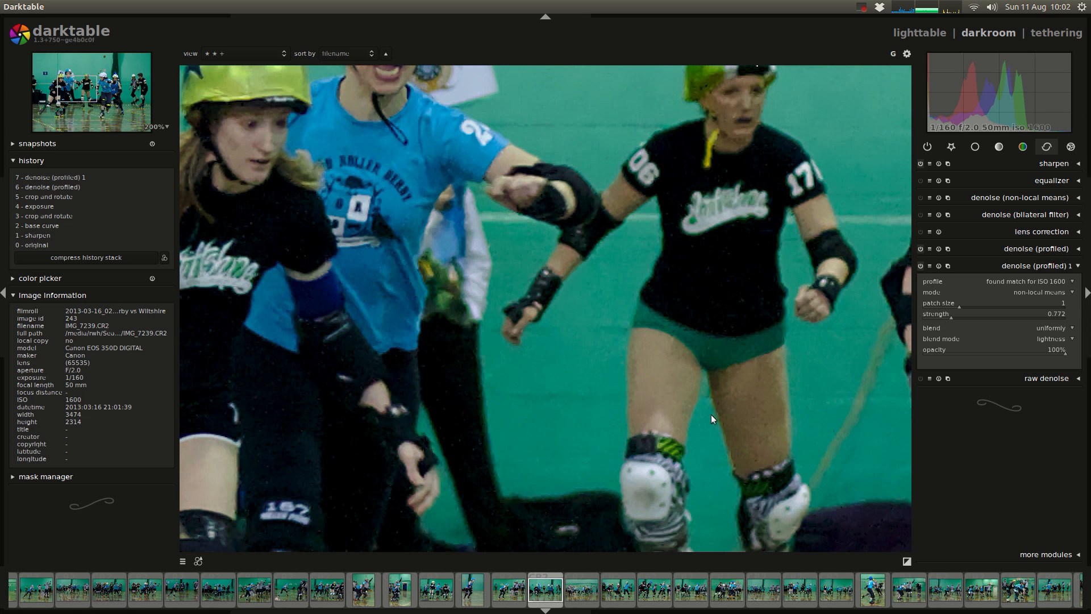
# Step: Set the strength of the denoise (profiled) 1 instance to 0.916
pyautogui.moveTo(528, 211); pyautogui.dragTo(656, 403)
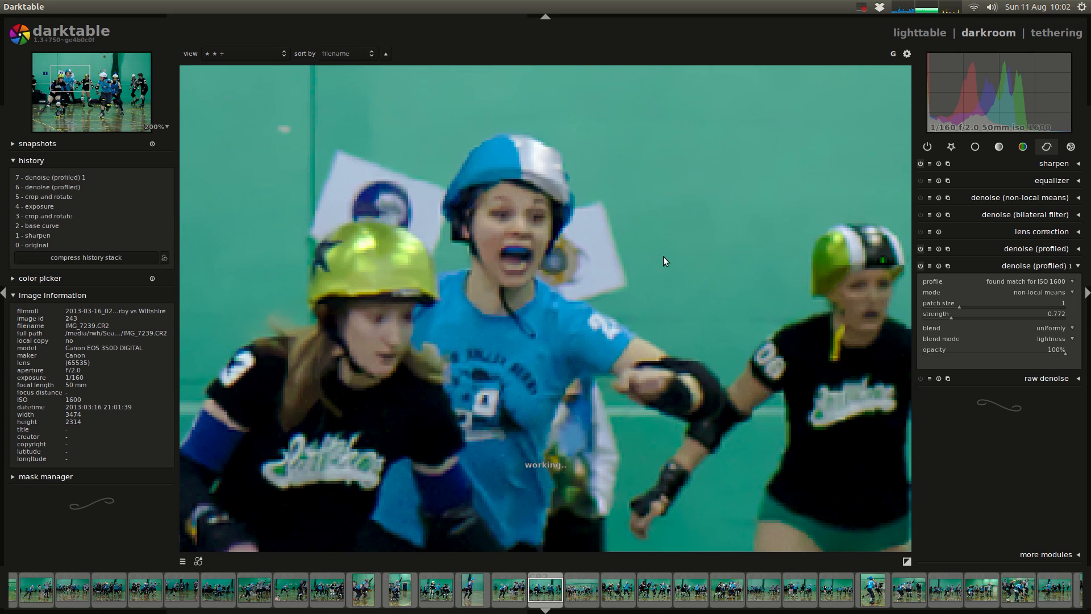
pyautogui.click(953, 315)
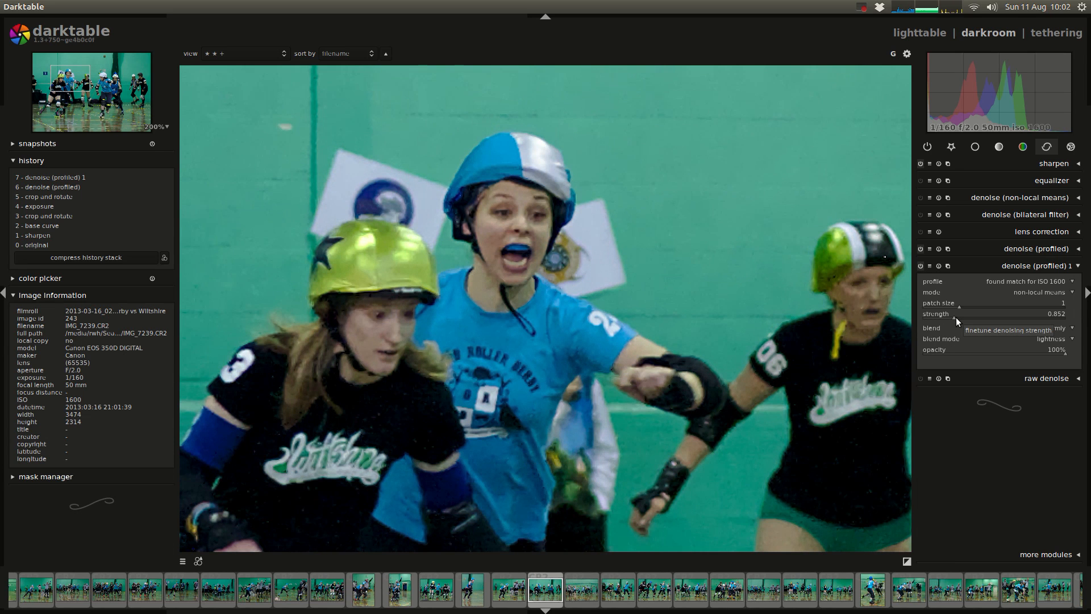
pyautogui.click(956, 317)
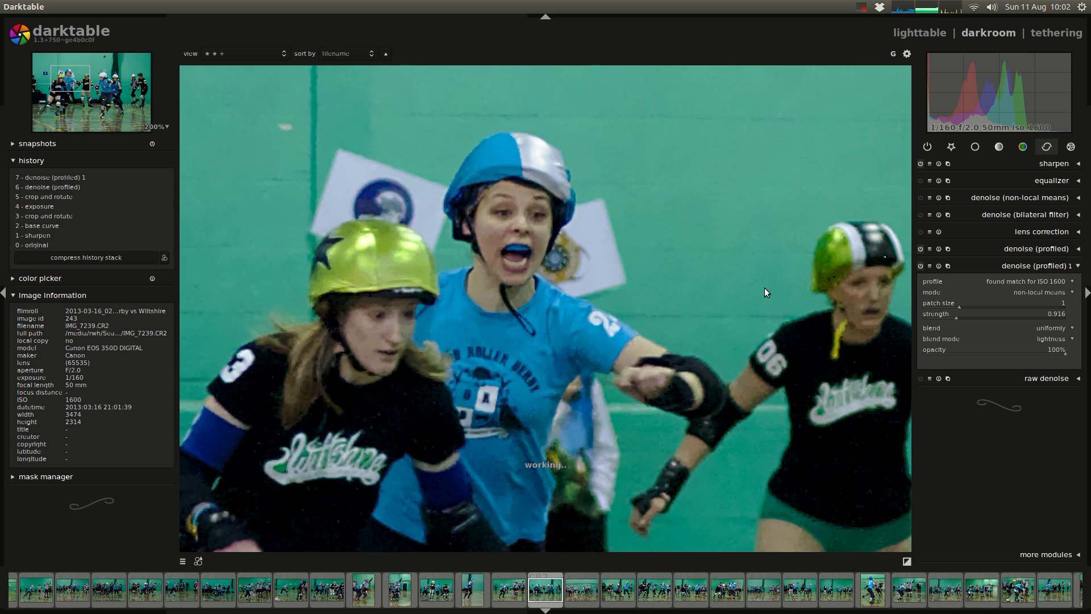
pyautogui.moveTo(765, 287); pyautogui.dragTo(670, 263)
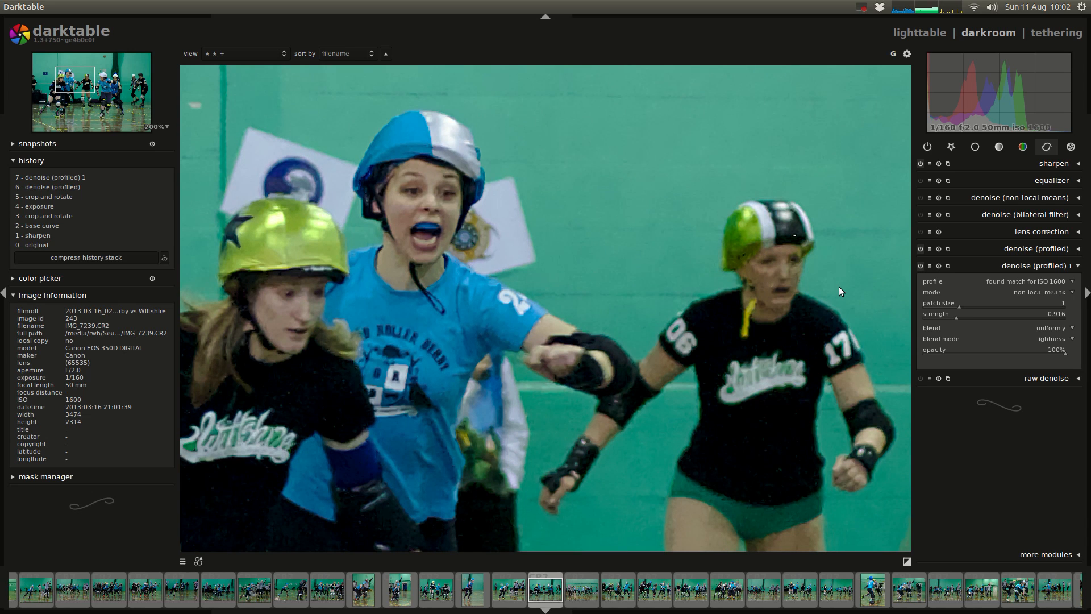
# Step: Take a snapshot of the denoised image and return the history to step 5, crop and rotate
pyautogui.click(38, 161)
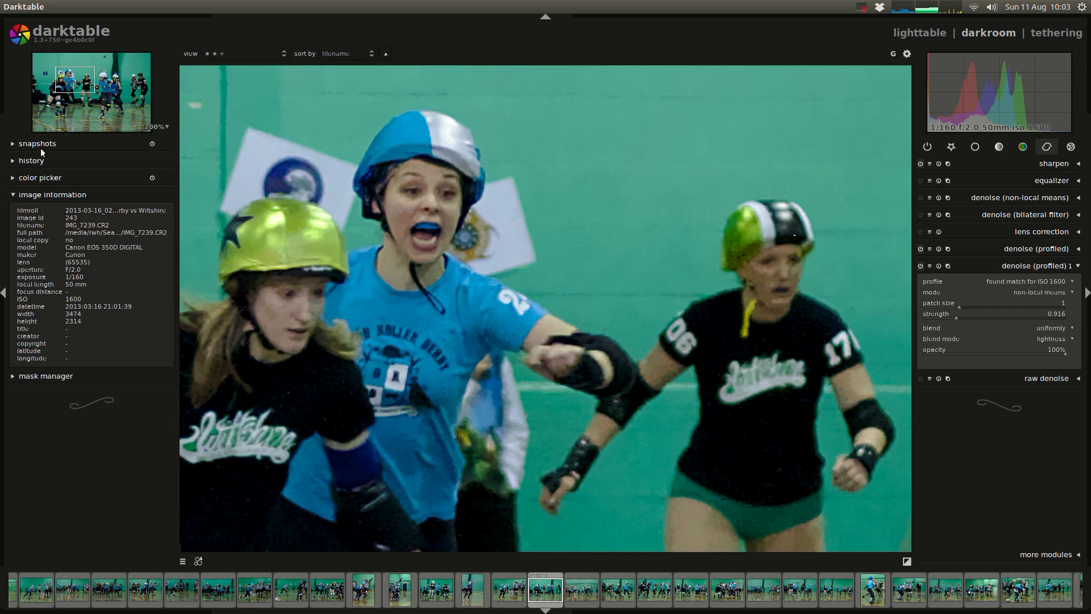
pyautogui.click(42, 143)
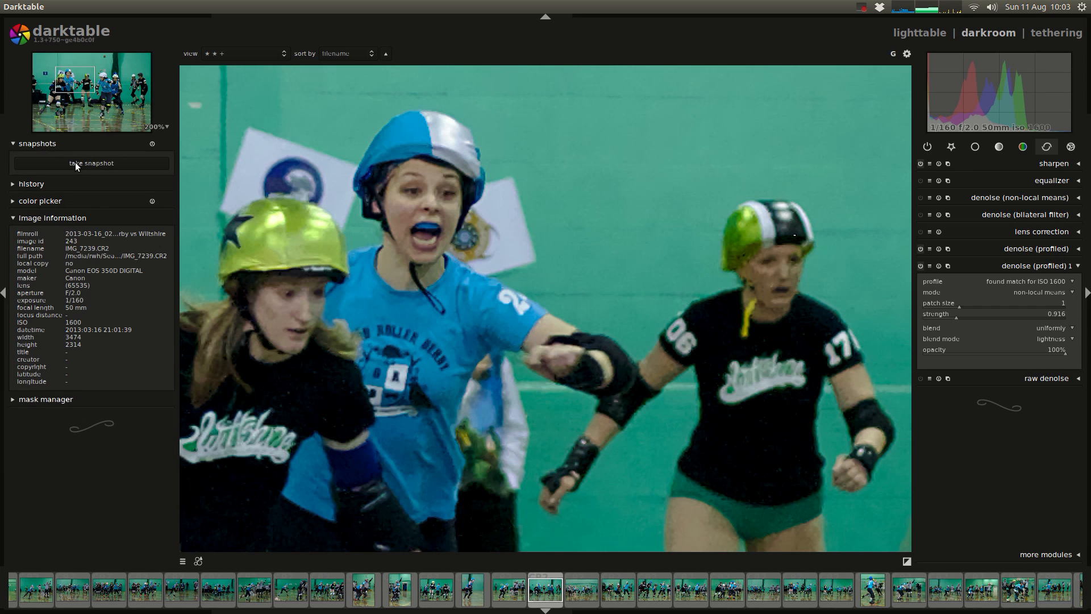
pyautogui.click(80, 162)
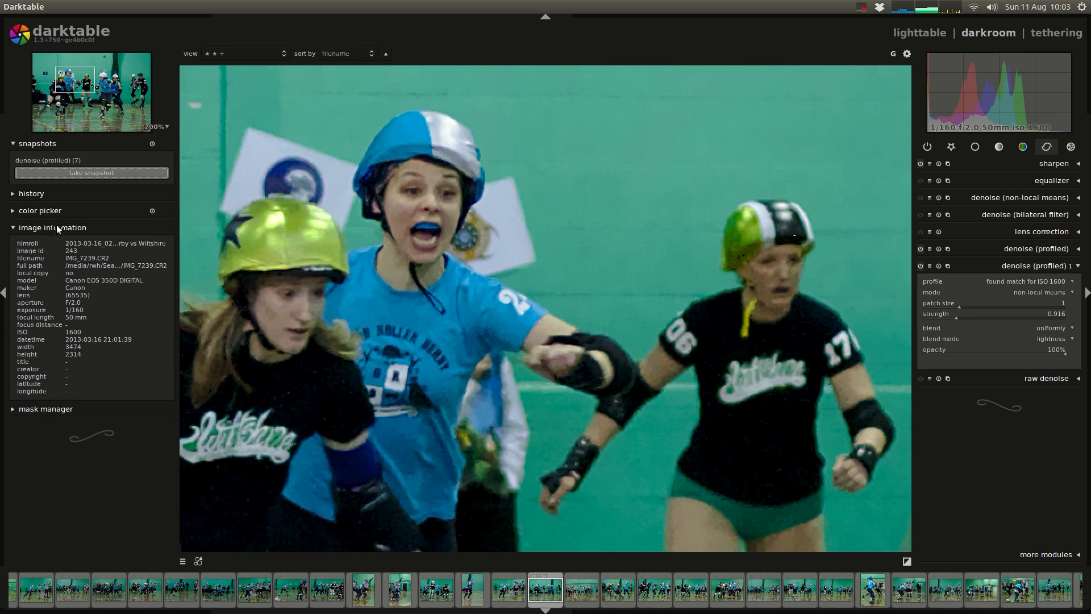
pyautogui.click(47, 194)
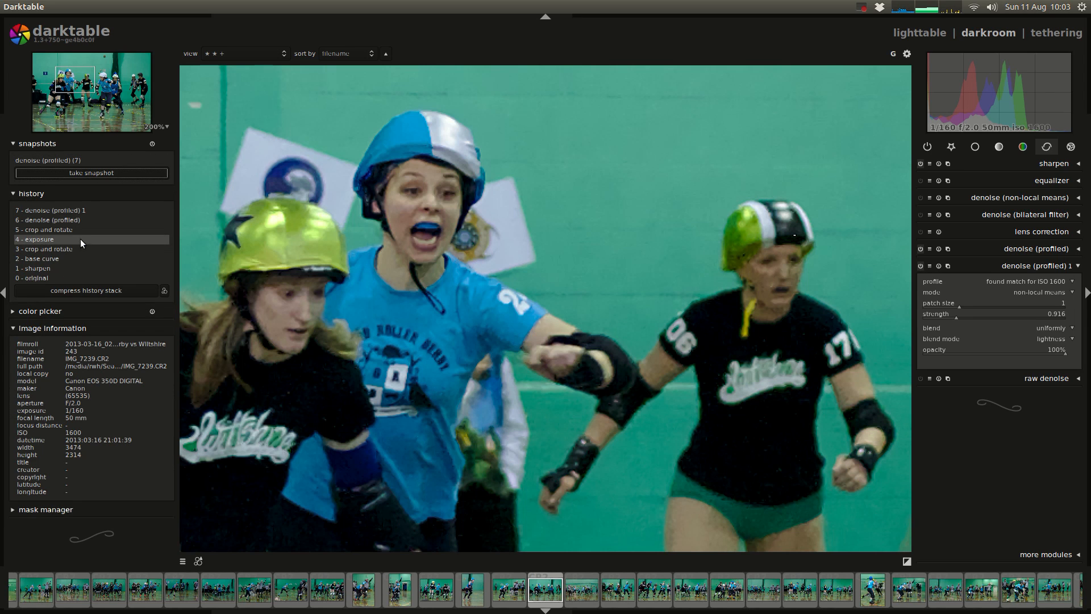
pyautogui.click(79, 231)
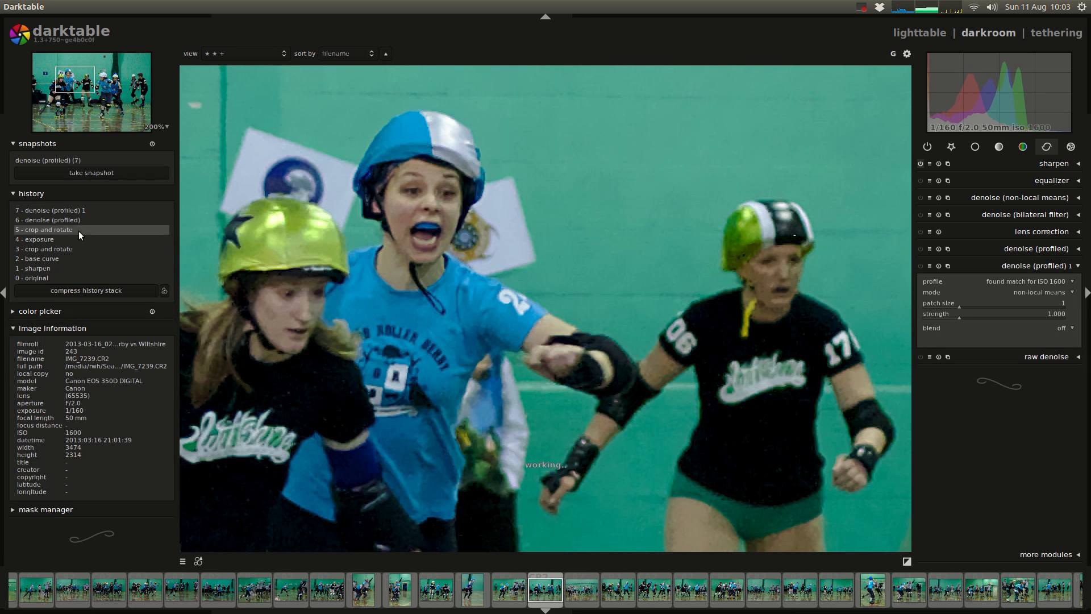
# Step: Overlay the denoised snapshot and sweep the split line across the skaters to compare it with the noisy version
pyautogui.click(49, 161)
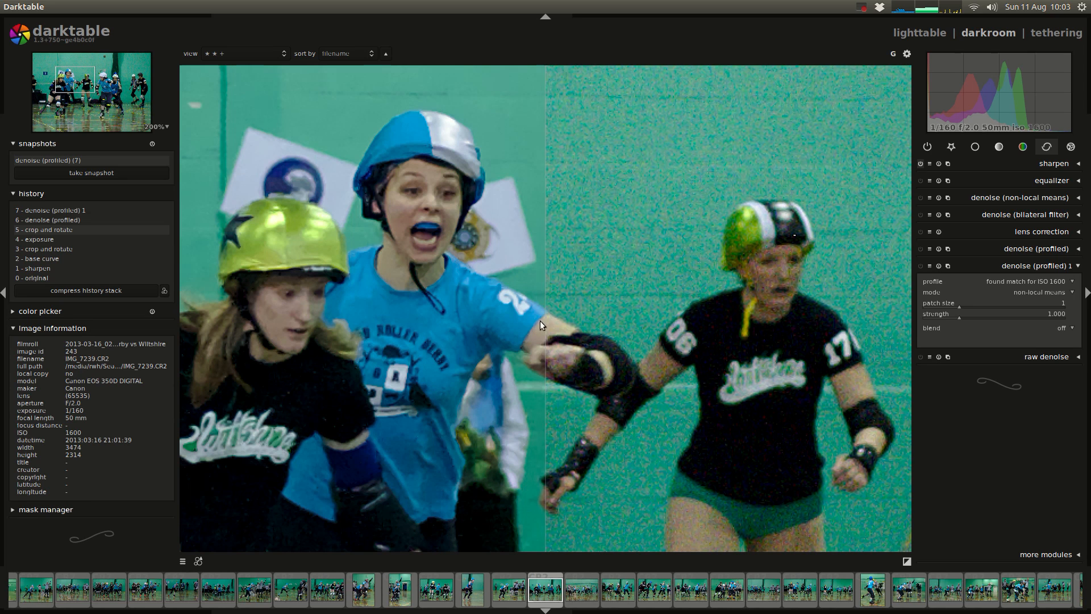
pyautogui.moveTo(544, 330); pyautogui.dragTo(819, 367)
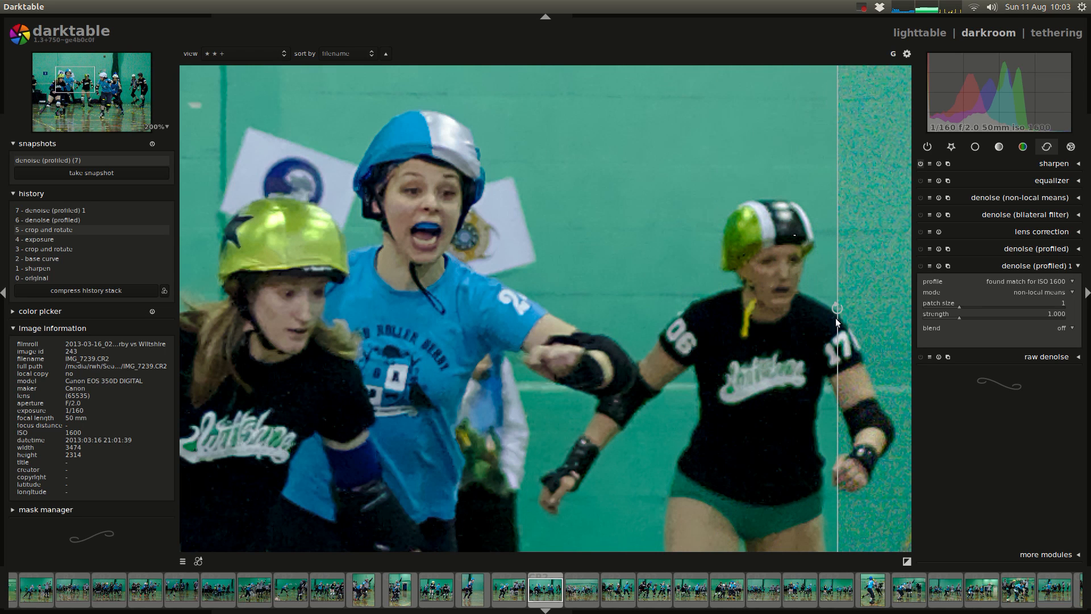
pyautogui.moveTo(833, 320); pyautogui.dragTo(387, 326)
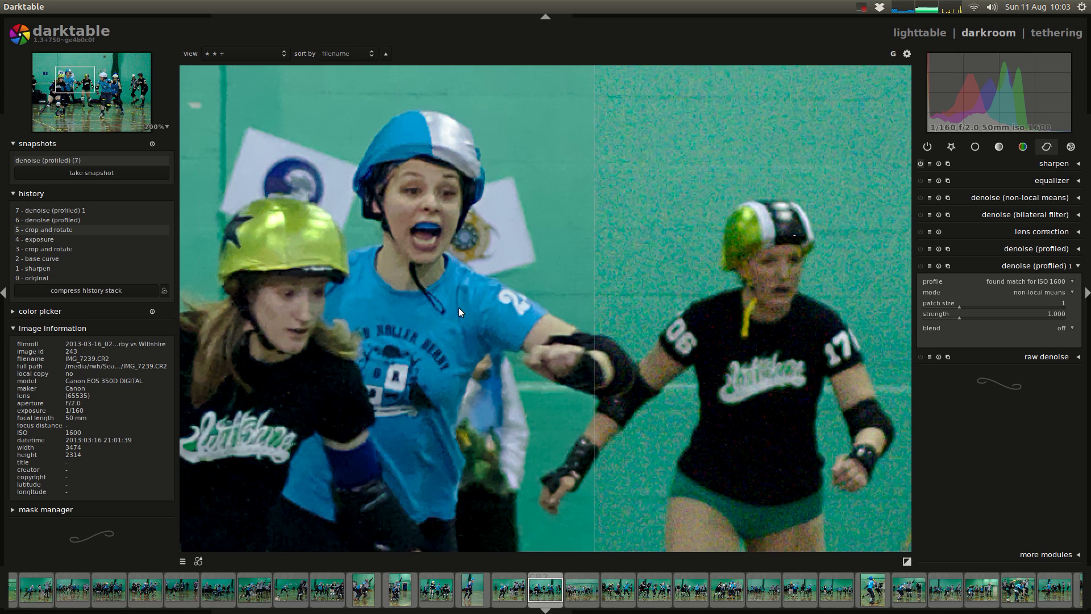
pyautogui.scroll(-2, 460, 310)
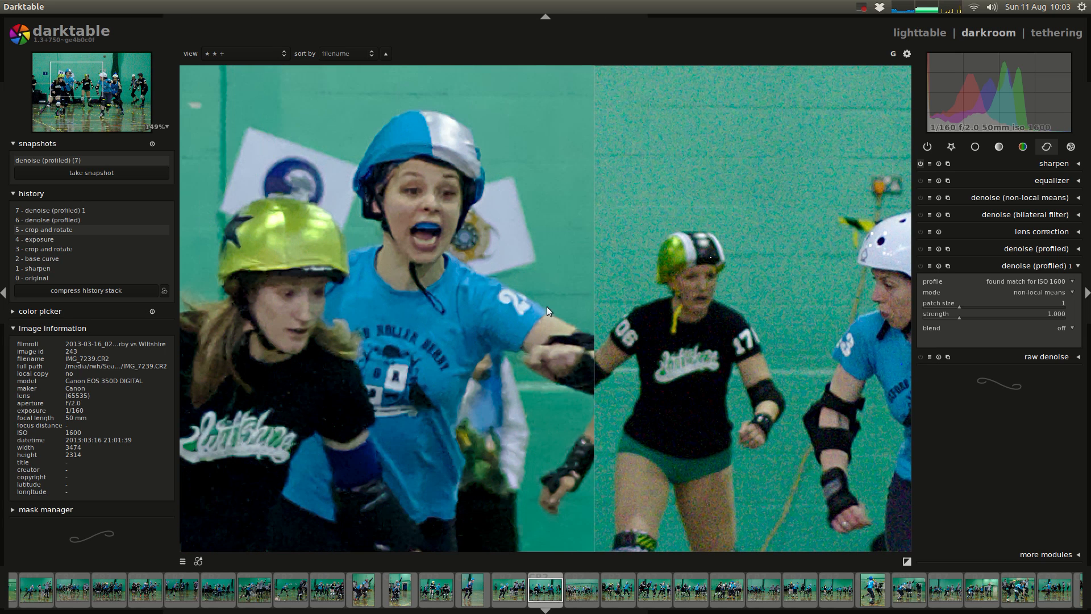
# Step: Hide the snapshot, examine the noisy image at full-frame size, and overlay the denoised snapshot again for comparison
pyautogui.click(88, 160)
pyautogui.scroll(-2, 575, 271)
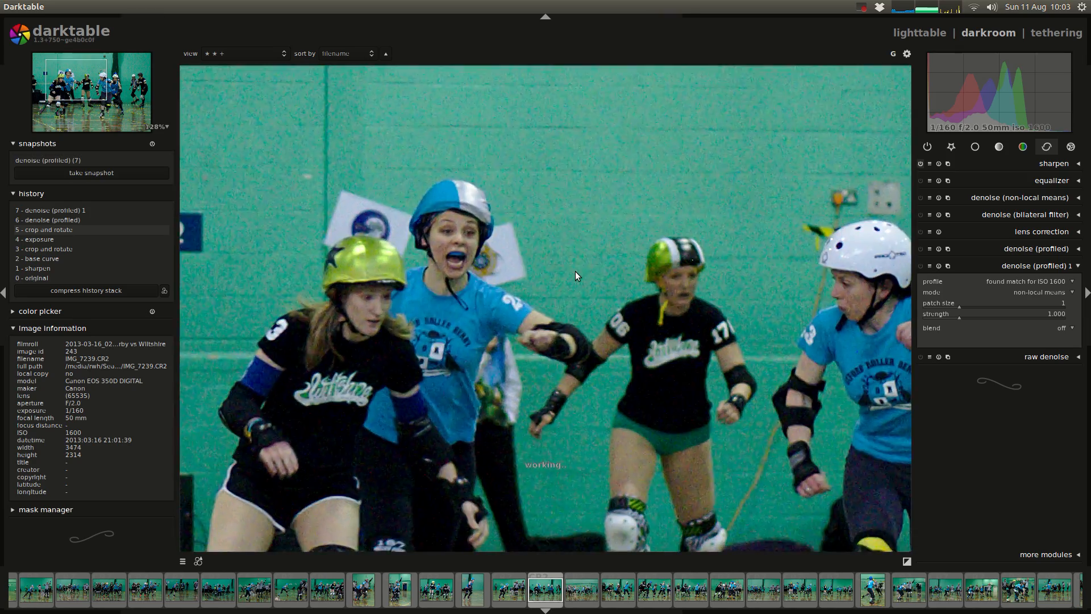
pyautogui.scroll(-3, 575, 271)
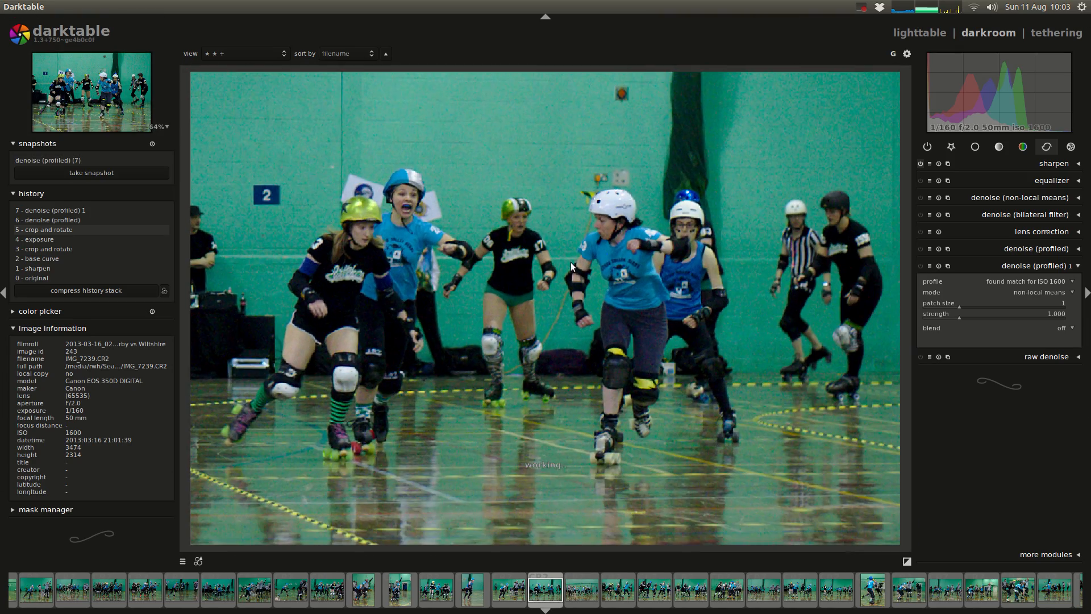
pyautogui.scroll(-1, 570, 262)
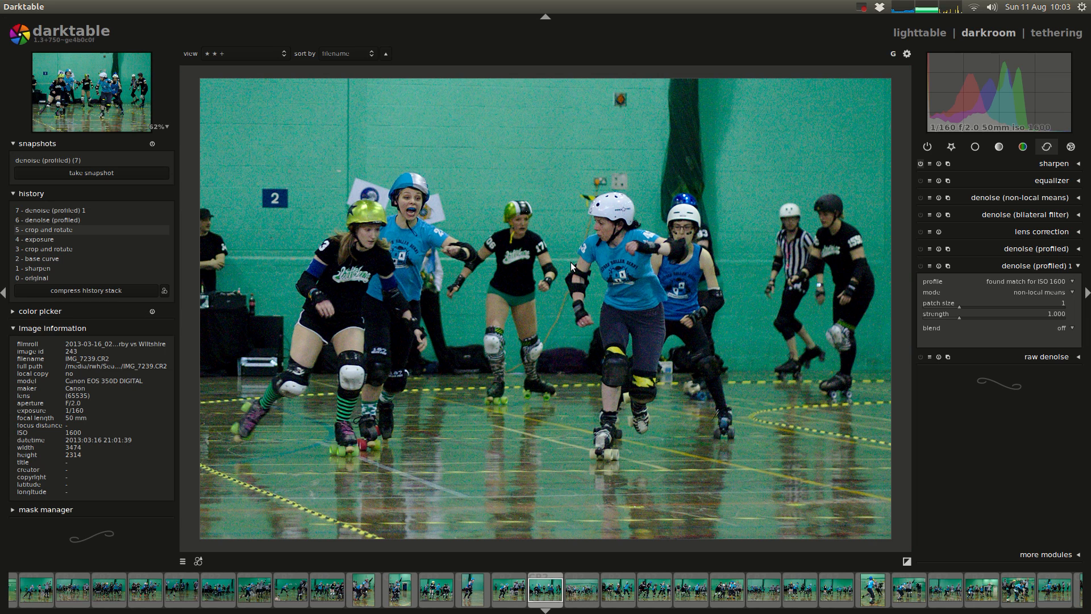
pyautogui.click(56, 159)
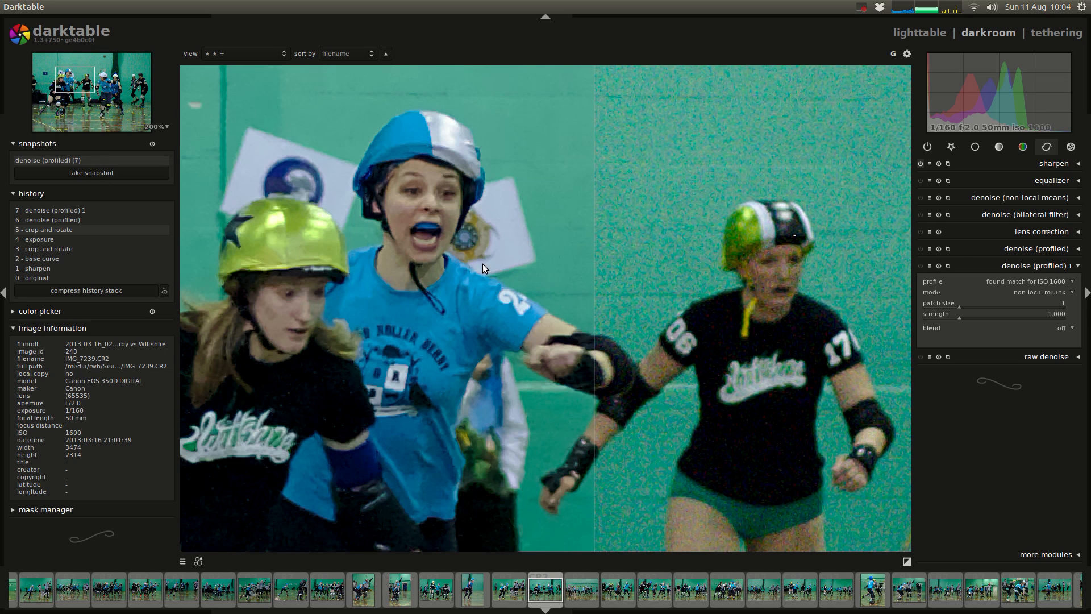
pyautogui.scroll(-5, 577, 284)
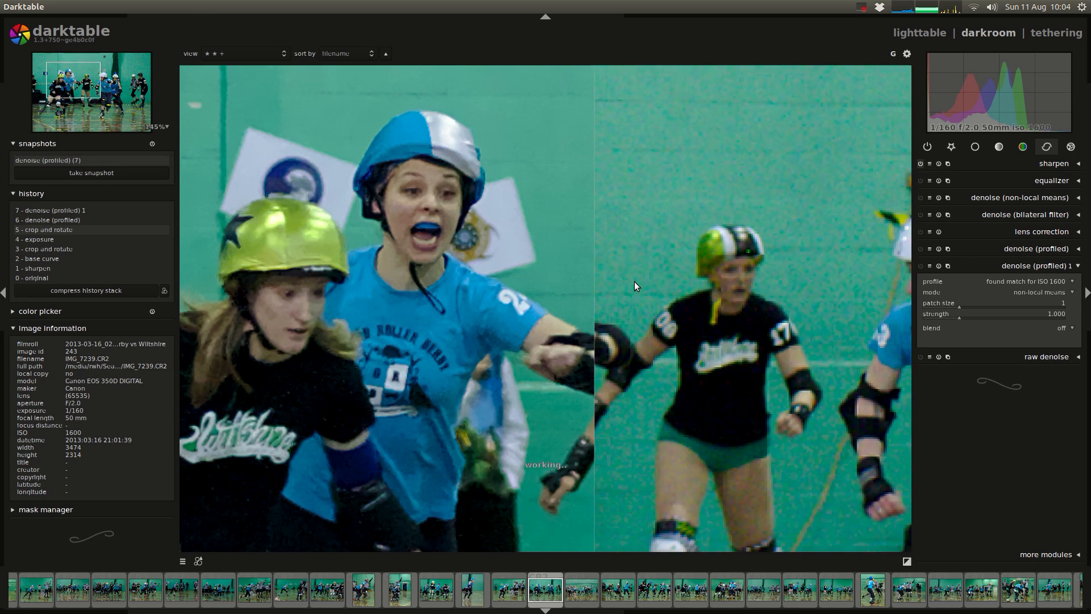
pyautogui.scroll(-1, 683, 278)
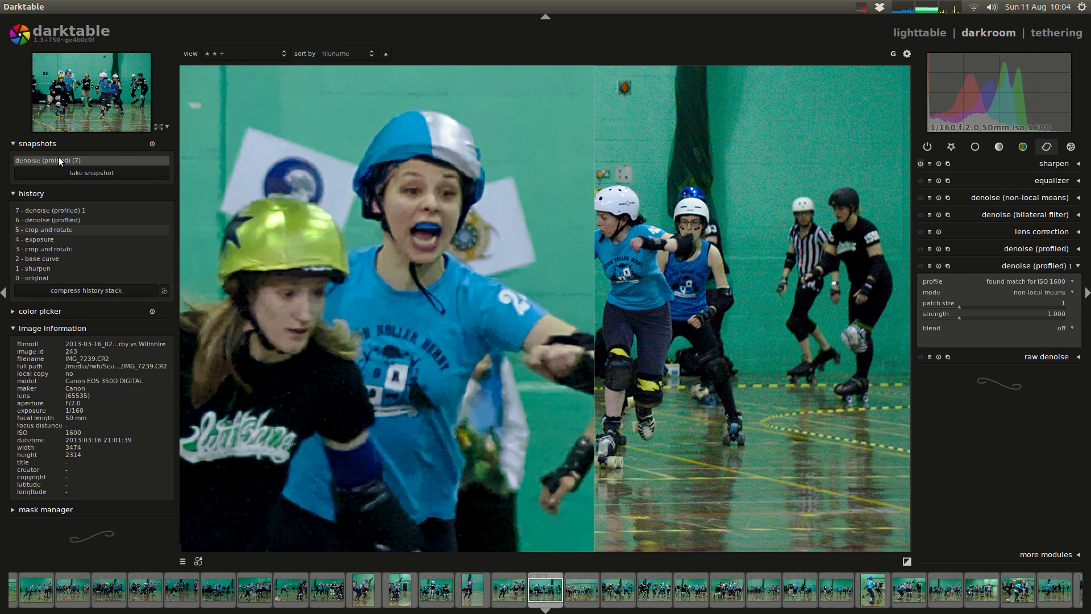
# Step: Clear the existing snapshot and take a new one of the whole image without denoising
pyautogui.click(151, 142)
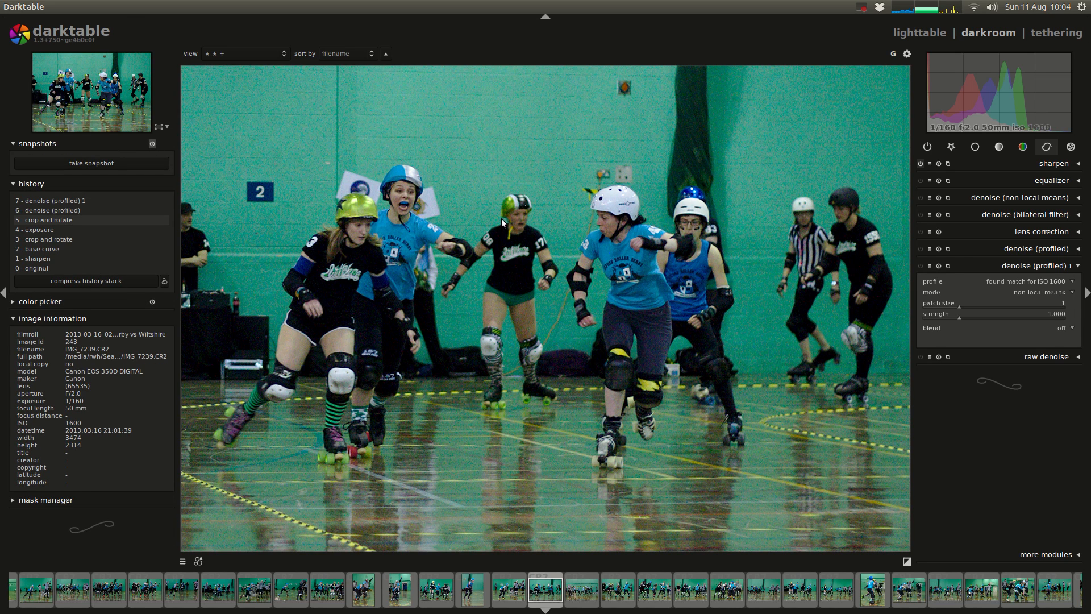
pyautogui.scroll(-2, 541, 228)
pyautogui.scroll(1, 541, 229)
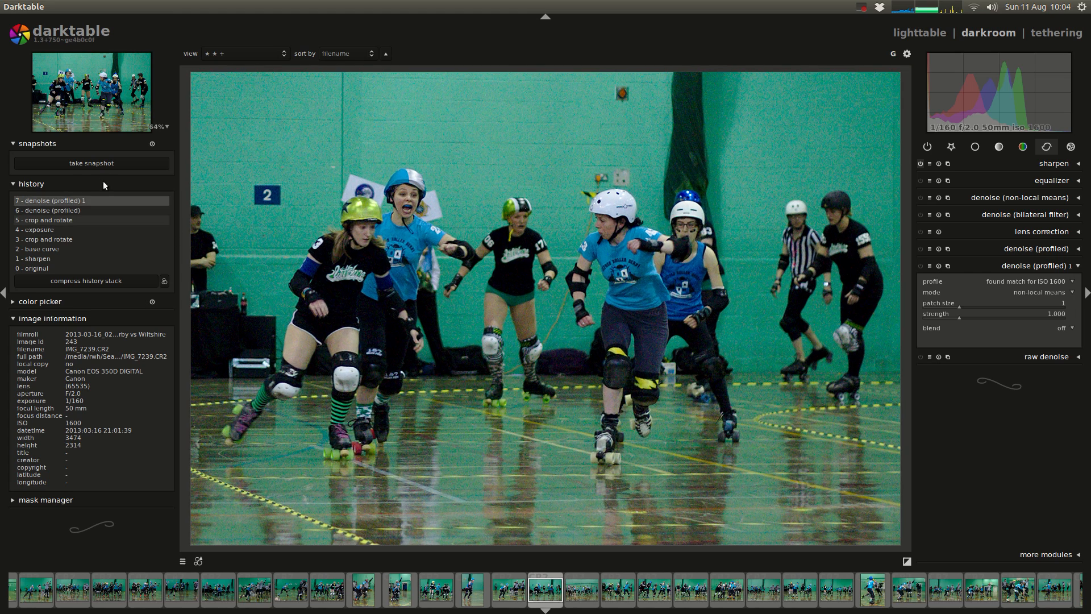
pyautogui.click(92, 163)
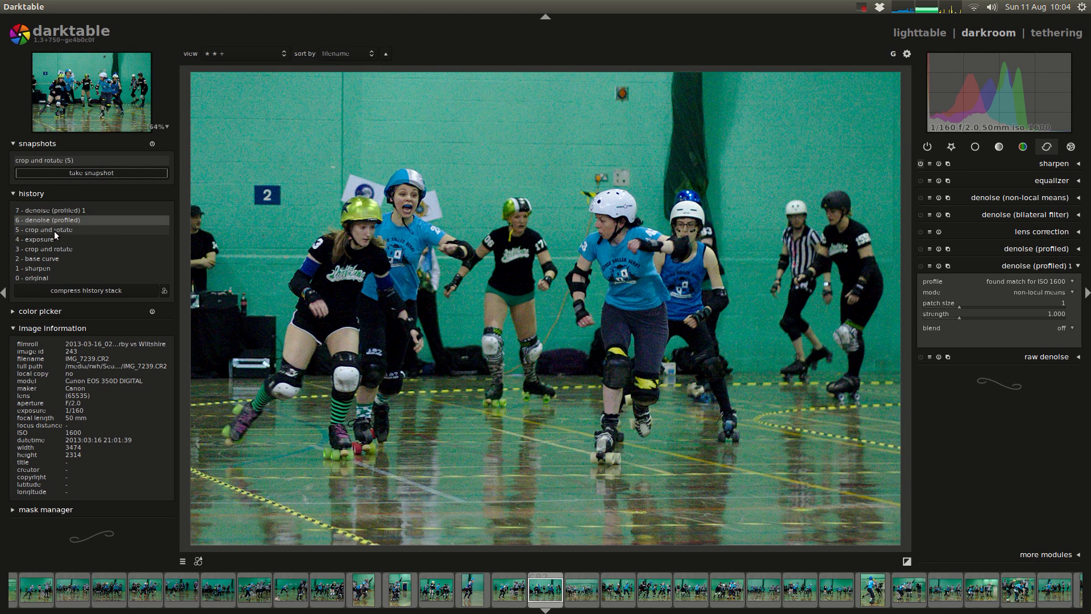
# Step: Restore the history to step 7, denoise (profiled) 1, and compare it with the noisy snapshot using the split line
pyautogui.click(59, 212)
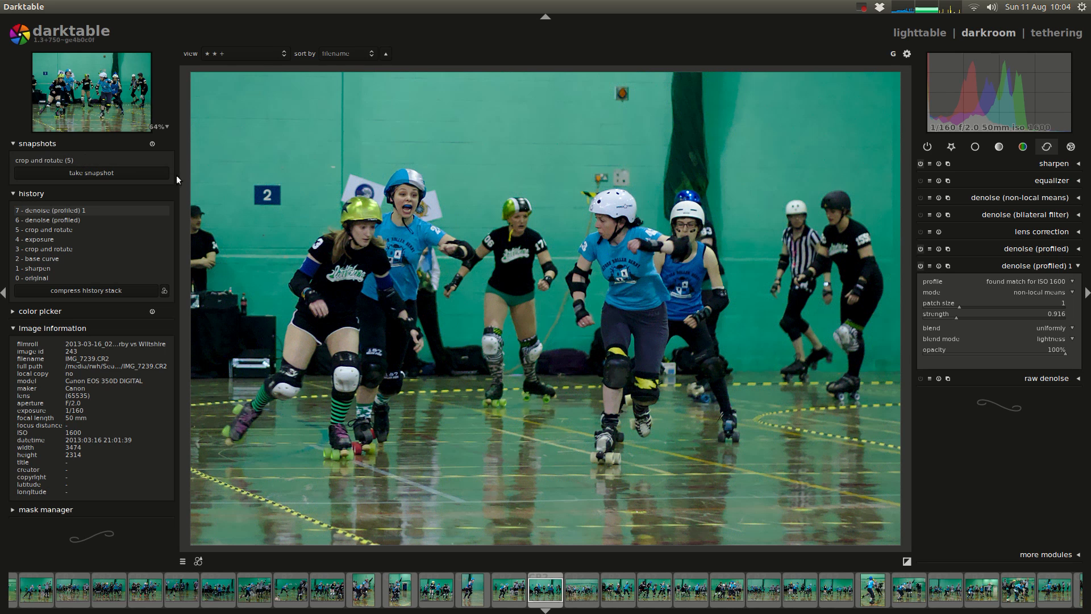
pyautogui.click(73, 160)
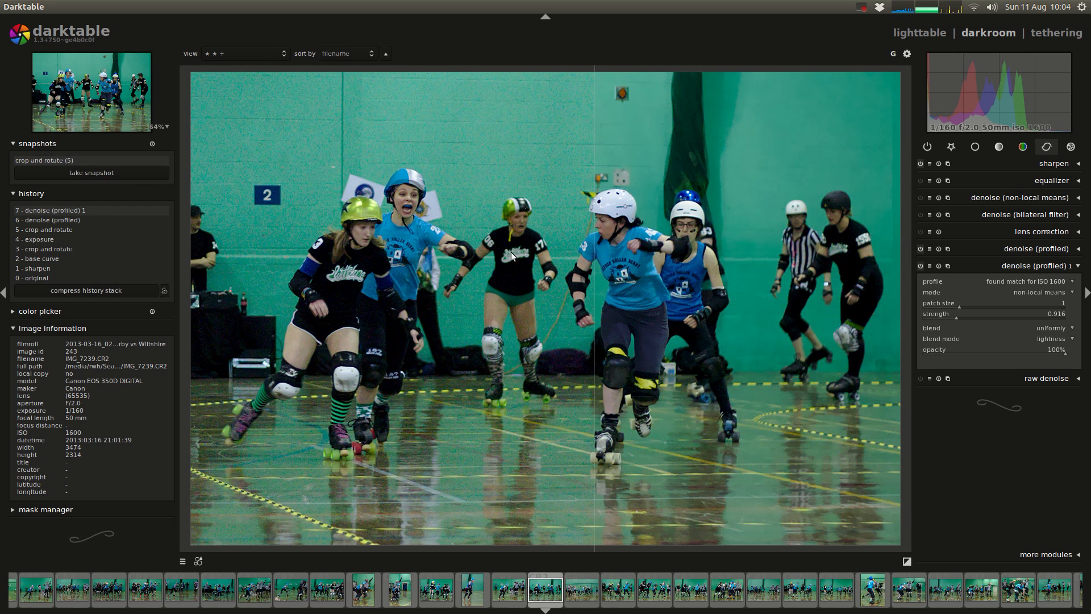
pyautogui.moveTo(574, 277); pyautogui.dragTo(172, 175)
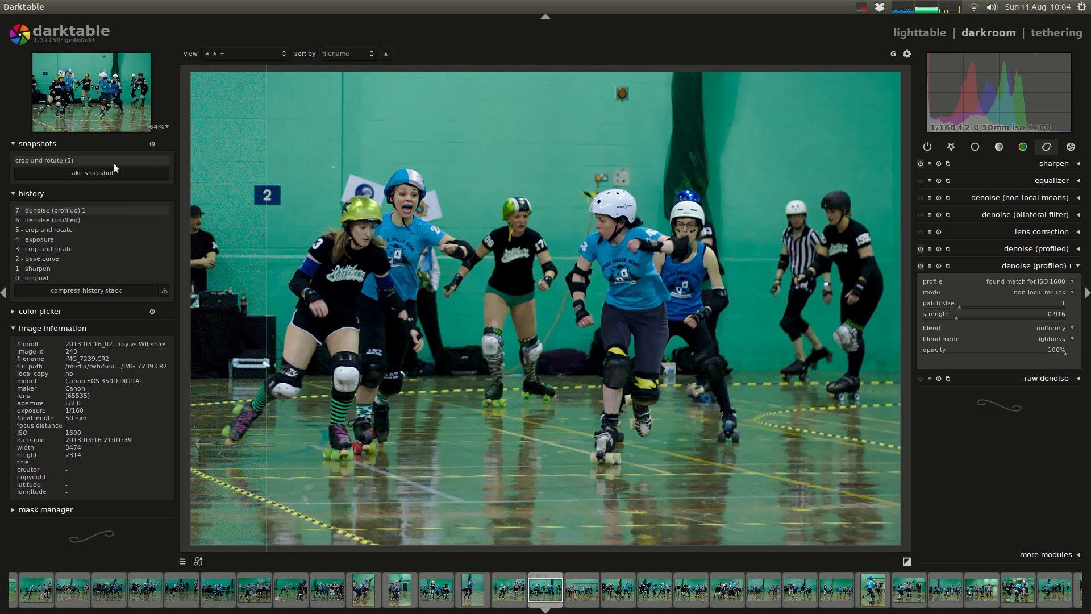
pyautogui.click(76, 145)
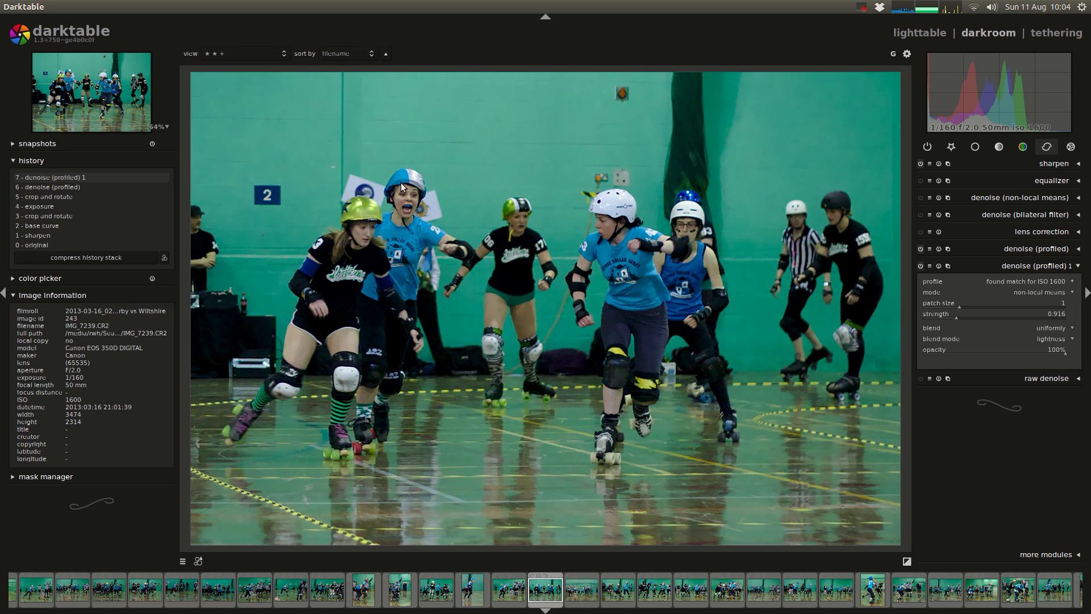
# Step: Switch off both denoise (profiled) instances and collapse their settings
pyautogui.scroll(5, 400, 182)
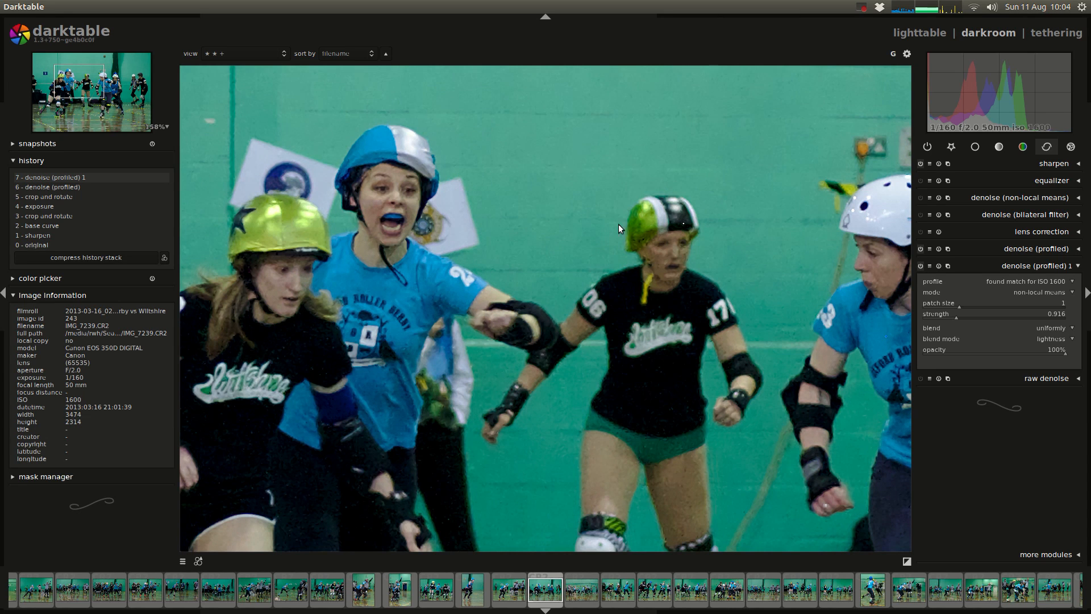
pyautogui.click(922, 266)
pyautogui.click(921, 250)
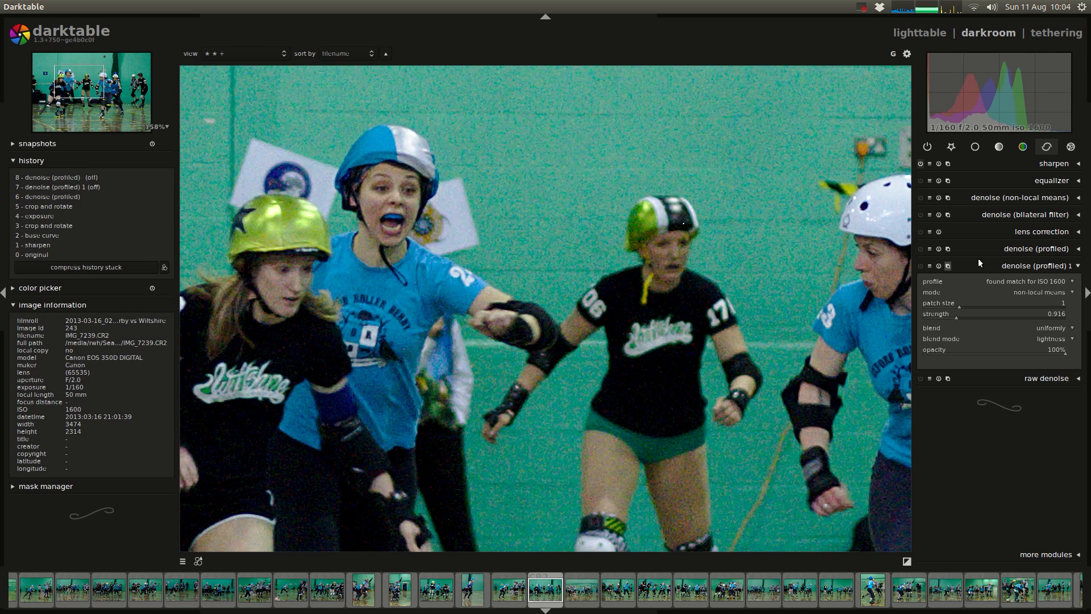
pyautogui.click(1013, 270)
pyautogui.click(1022, 247)
pyautogui.click(1023, 248)
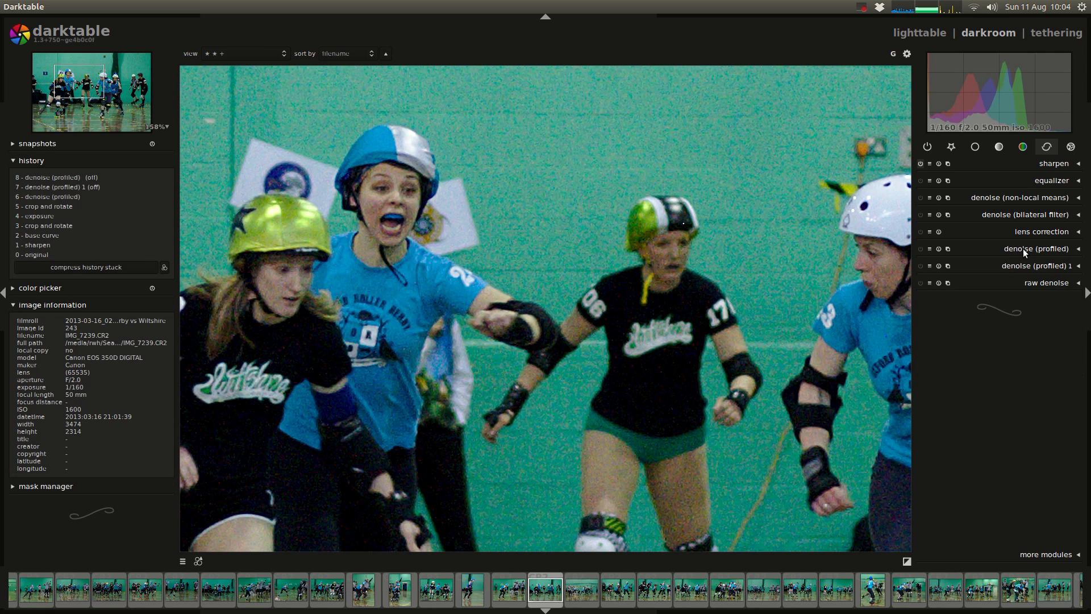
# Step: Raise the sharpen amount to 1.590 and the sharpen radius to 4.948
pyautogui.click(1054, 163)
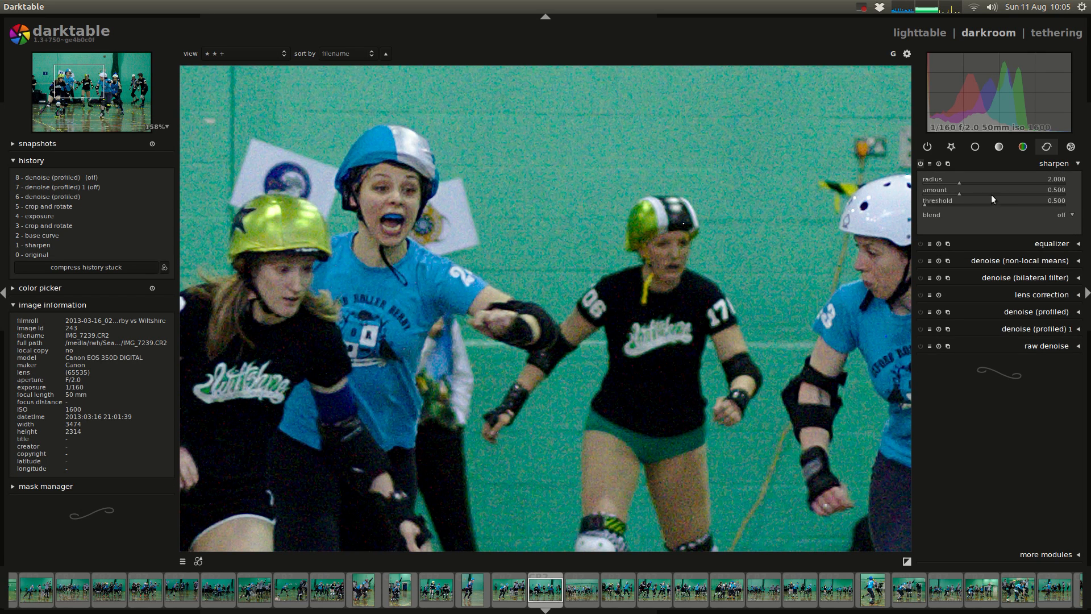
pyautogui.click(1014, 191)
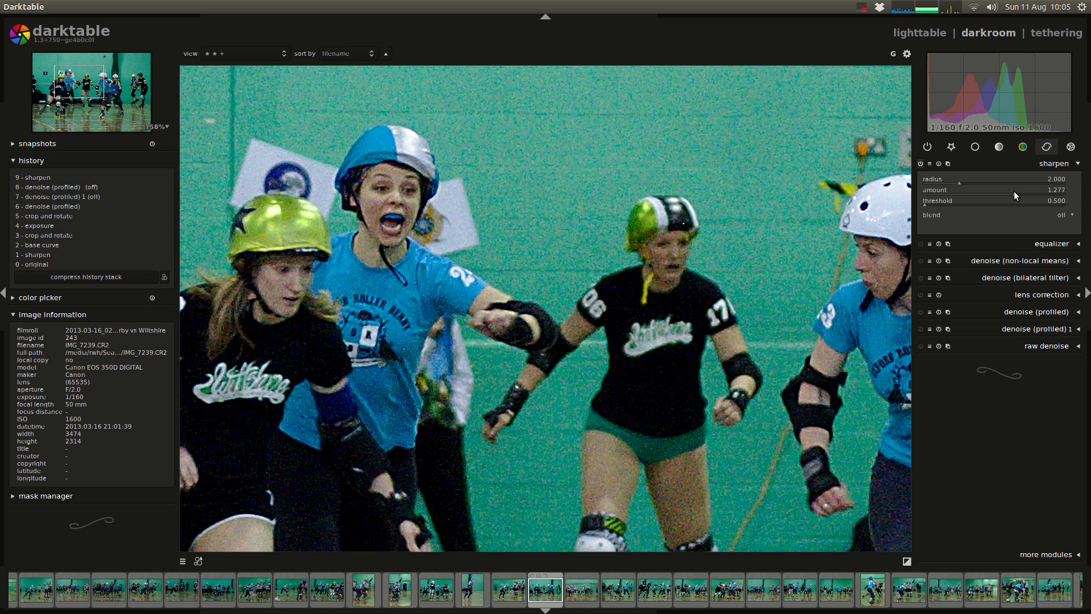
pyautogui.click(1037, 191)
pyautogui.click(981, 182)
pyautogui.click(1008, 182)
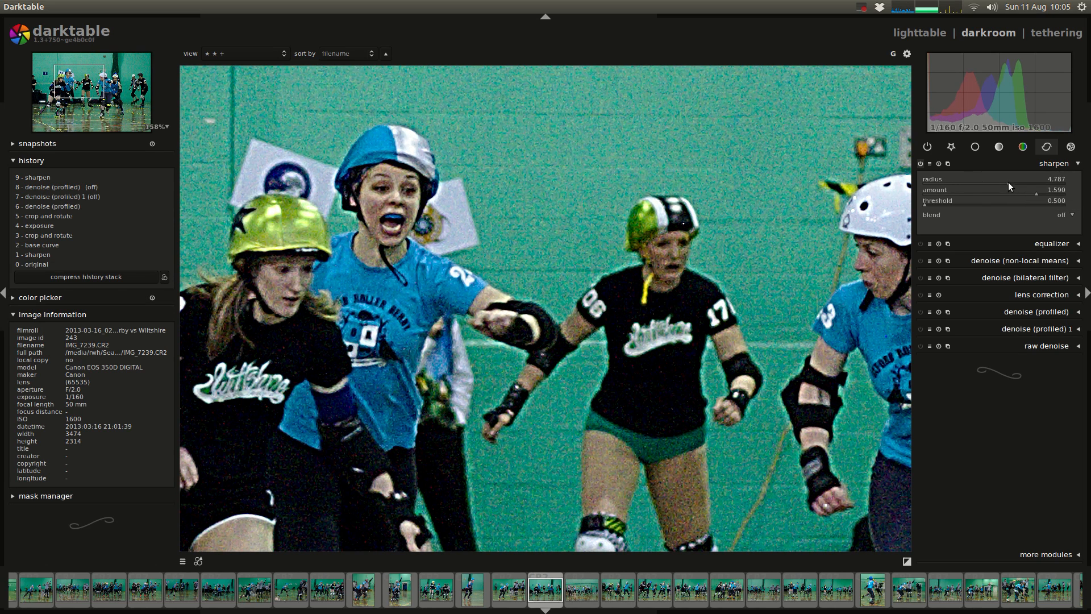
pyautogui.click(1011, 182)
# Step: Toggle the sharpen module off and on to compare its effect on the noisy image, leaving it on
pyautogui.scroll(-5, 523, 248)
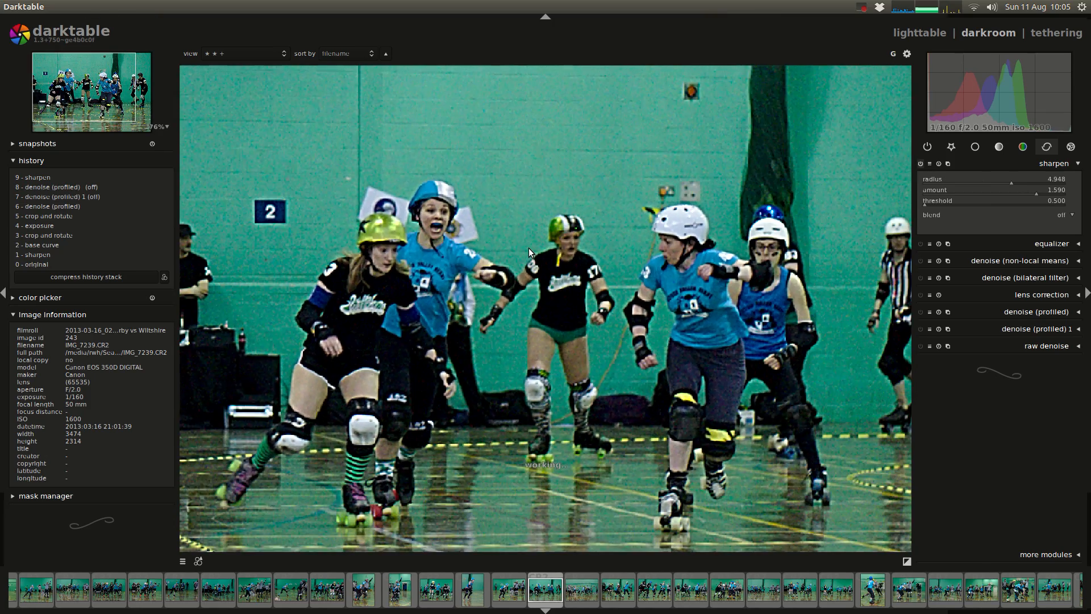
pyautogui.click(920, 164)
pyautogui.click(920, 165)
pyautogui.click(920, 164)
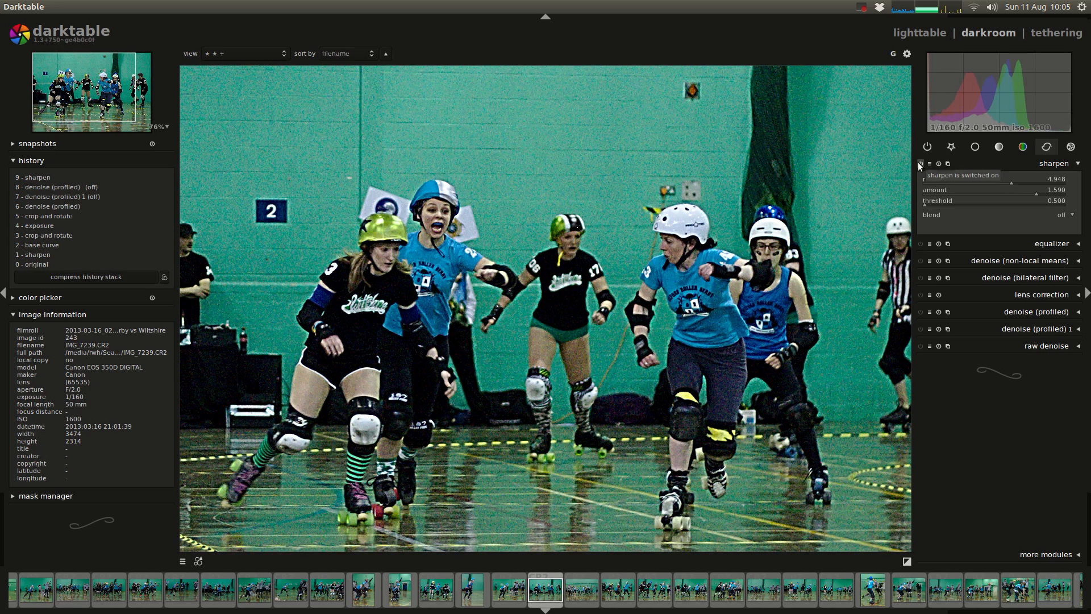
pyautogui.click(920, 165)
pyautogui.click(920, 164)
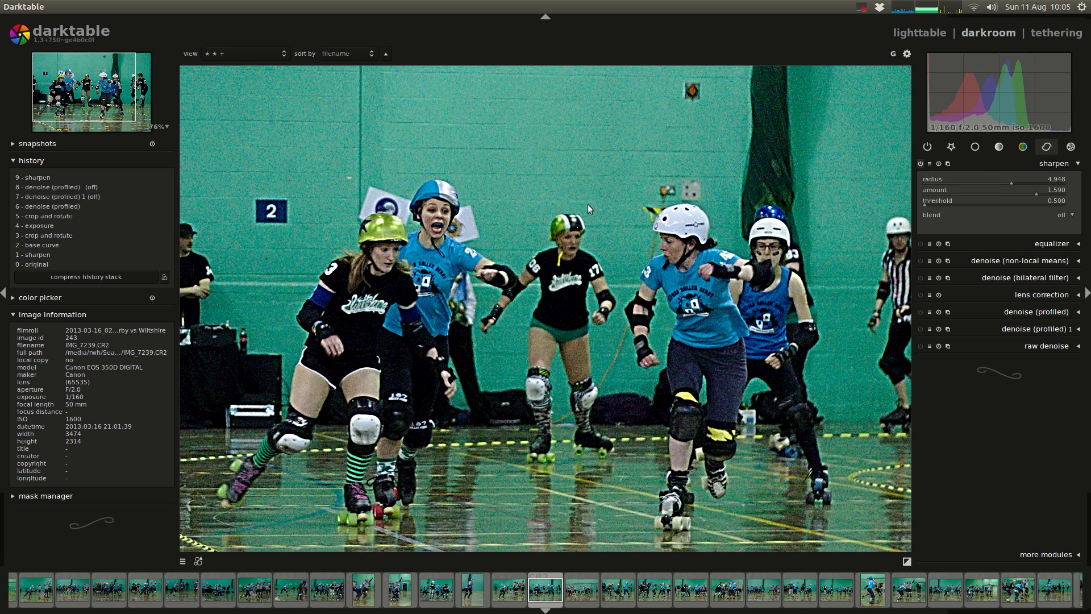
# Step: Set the sharpen threshold to 0.000, inspect the skaters close up, and raise the threshold to 7.631
pyautogui.click(925, 204)
pyautogui.scroll(7, 659, 242)
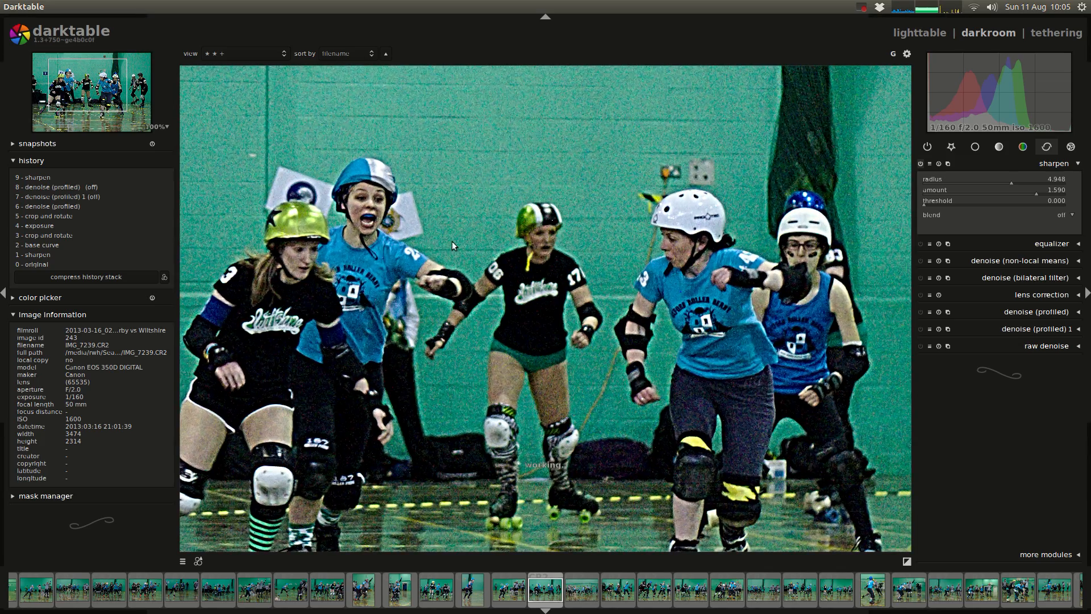
pyautogui.moveTo(424, 224); pyautogui.dragTo(451, 243)
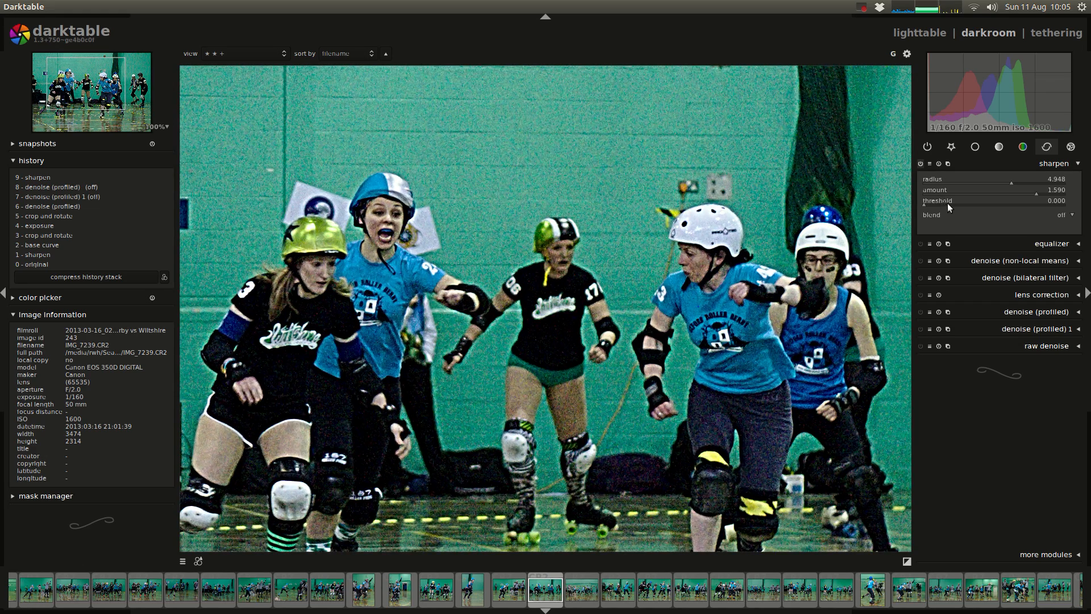
pyautogui.click(950, 203)
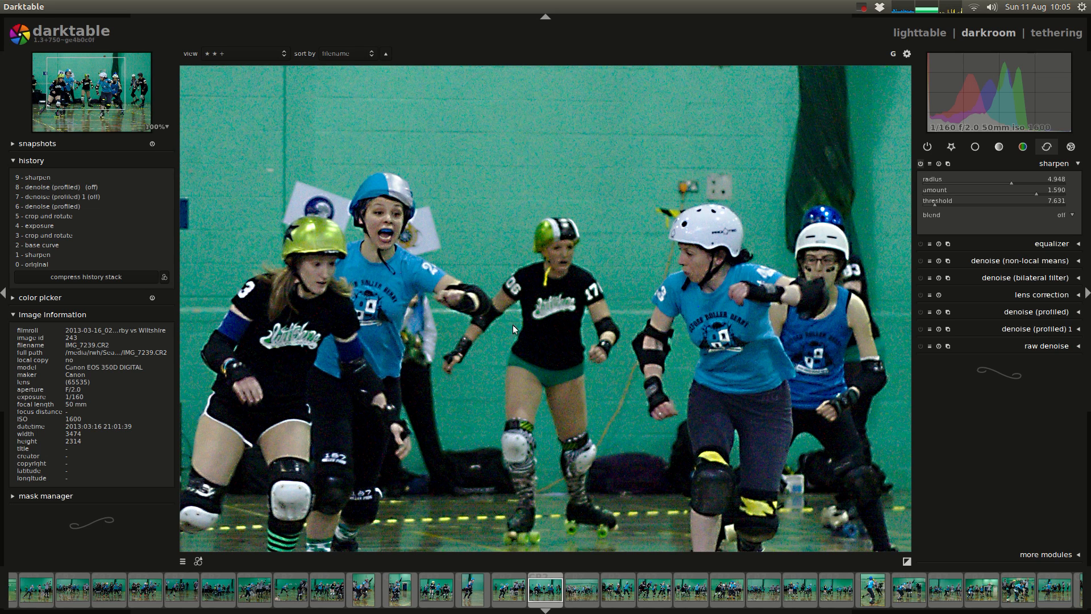
# Step: Toggle the sharpen module off and on, both close up and with the full photo in view, leaving it on
pyautogui.click(920, 164)
pyautogui.click(919, 164)
pyautogui.scroll(-11, 533, 288)
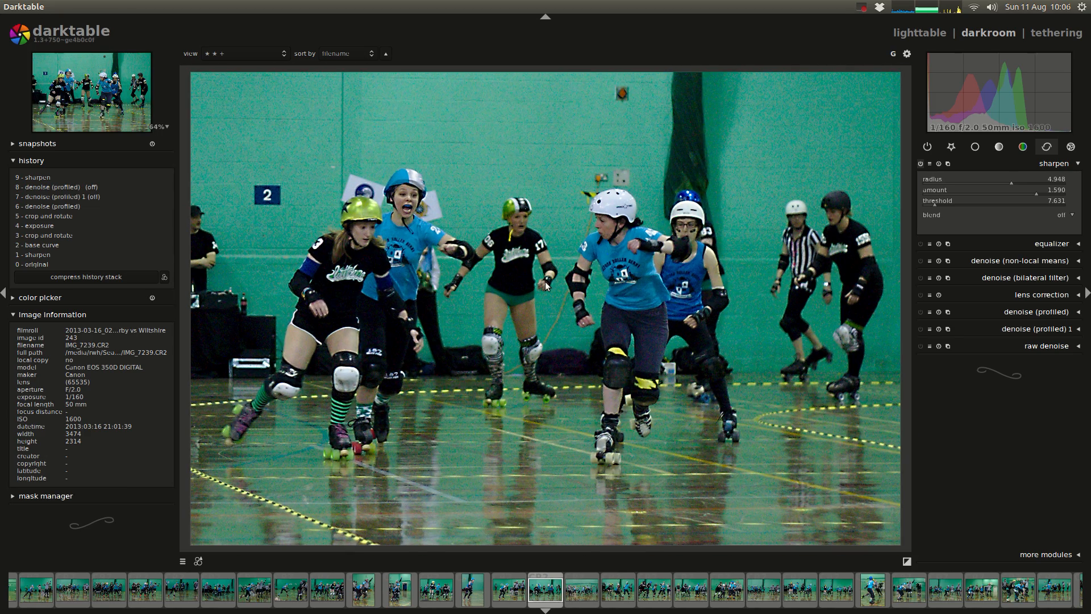
pyautogui.click(921, 165)
pyautogui.click(921, 164)
pyautogui.click(921, 164)
pyautogui.click(921, 164)
pyautogui.click(921, 164)
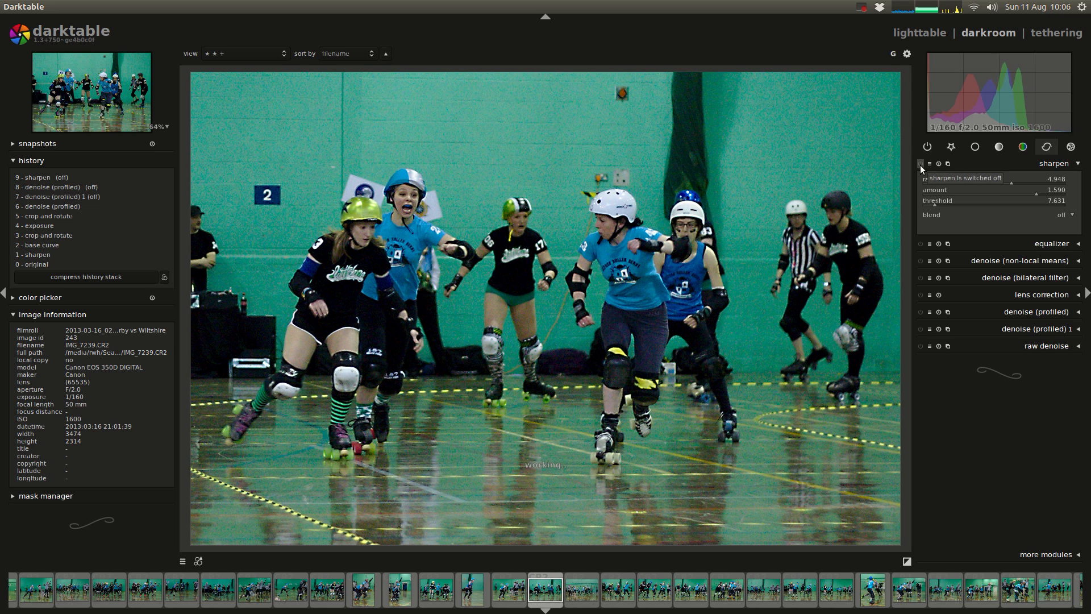
pyautogui.click(920, 164)
# Step: Drop the sharpen threshold to 0.000 and readjust it in small increments to 1.200, judging the wall noise close up
pyautogui.moveTo(935, 204); pyautogui.dragTo(915, 206)
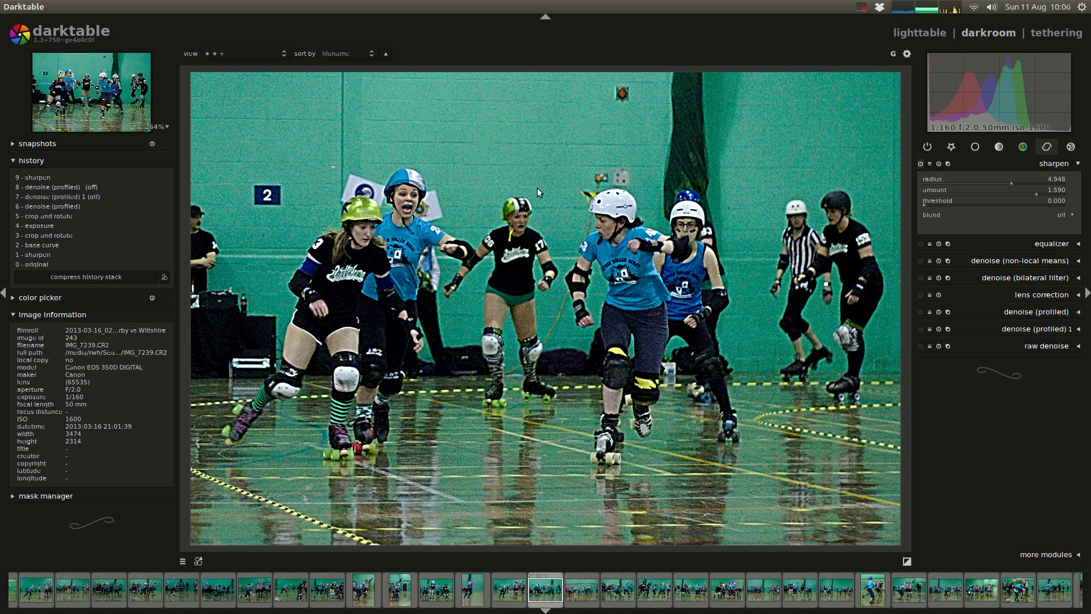
pyautogui.scroll(5, 523, 159)
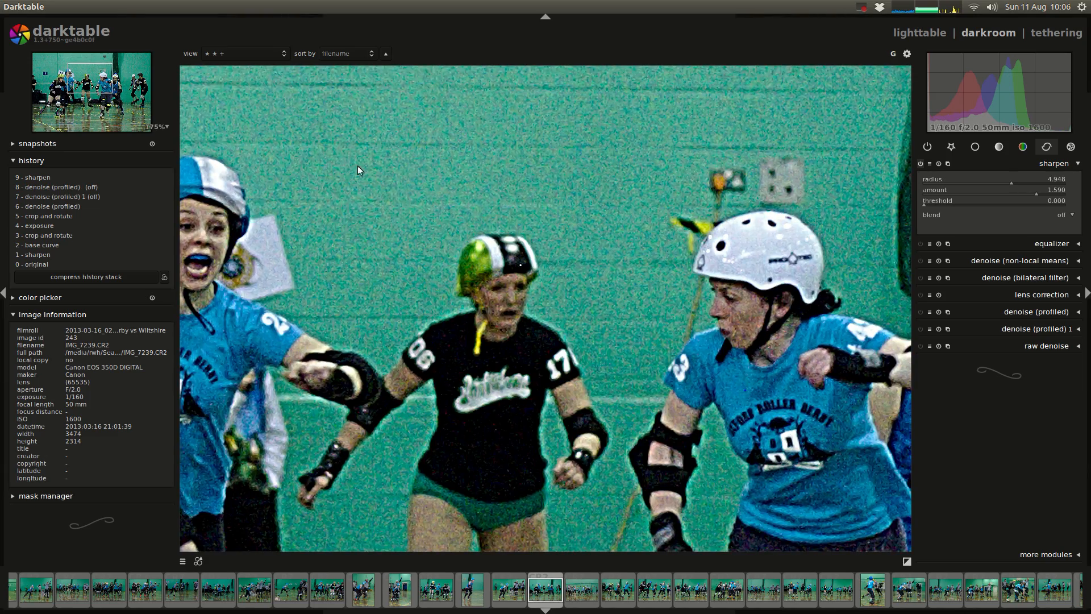
pyautogui.moveTo(356, 165); pyautogui.dragTo(463, 232)
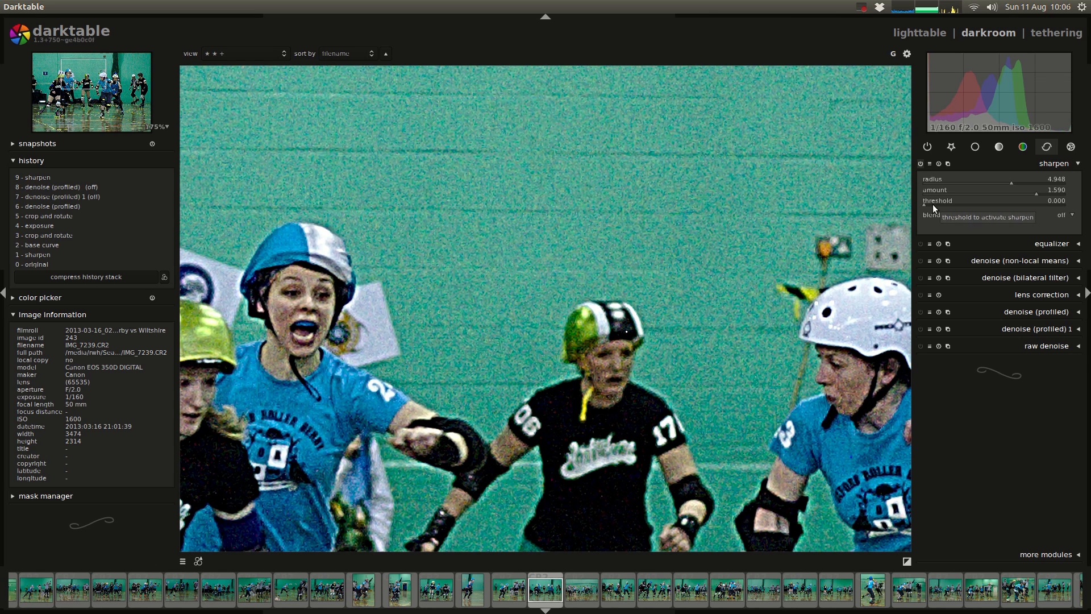
pyautogui.scroll(2, 932, 203)
pyautogui.scroll(7, 933, 204)
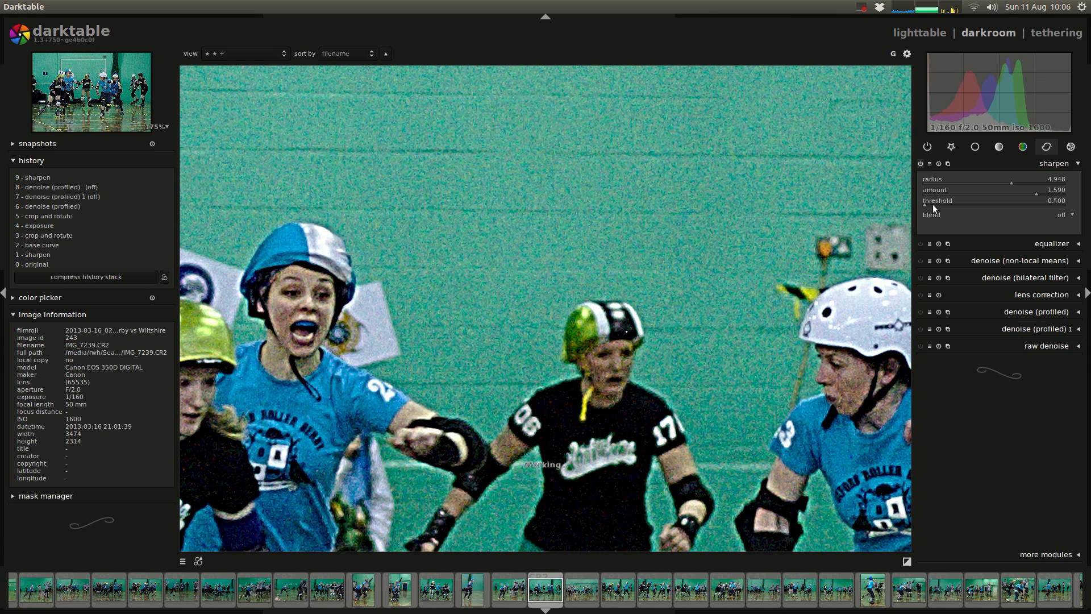
pyautogui.scroll(1, 933, 203)
pyautogui.scroll(5, 956, 202)
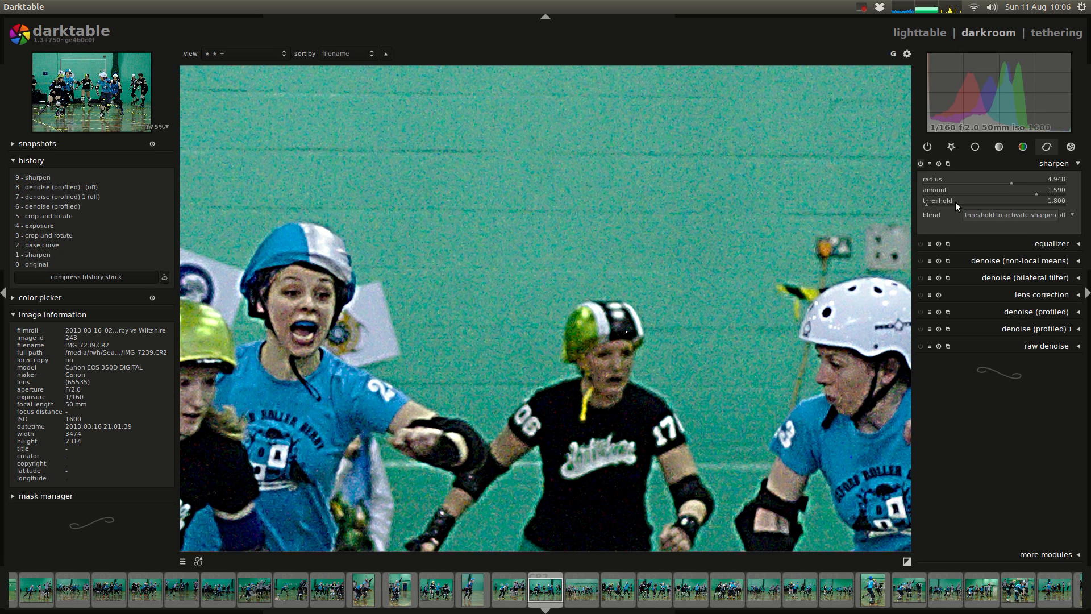
pyautogui.scroll(-6, 950, 204)
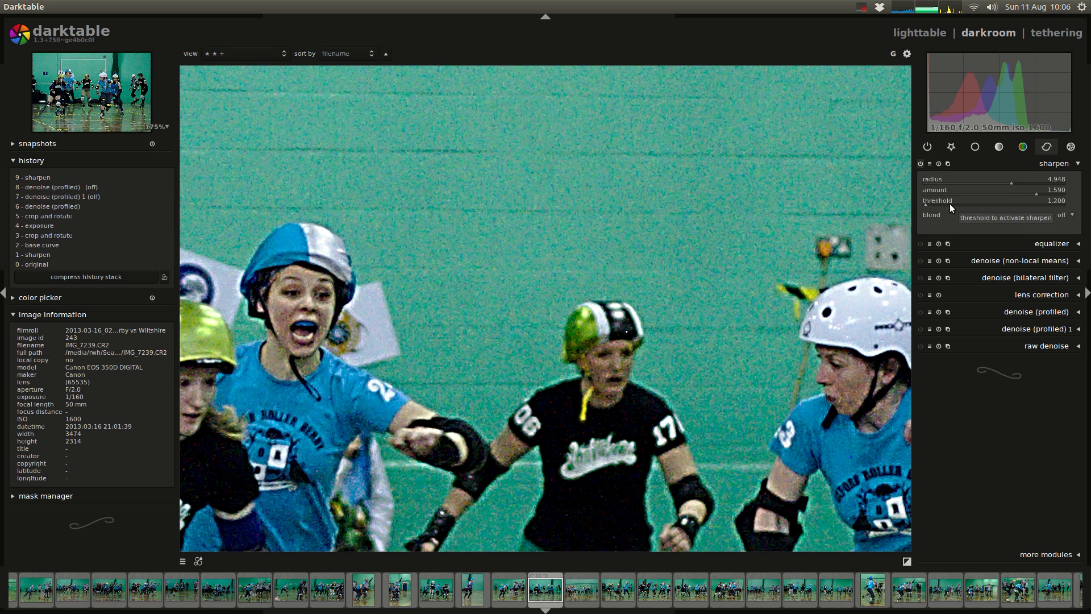
# Step: Reset the sharpen radius to 2.000 and the sharpen amount to 0.500
pyautogui.doubleClick(1033, 193)
pyautogui.doubleClick(1011, 182)
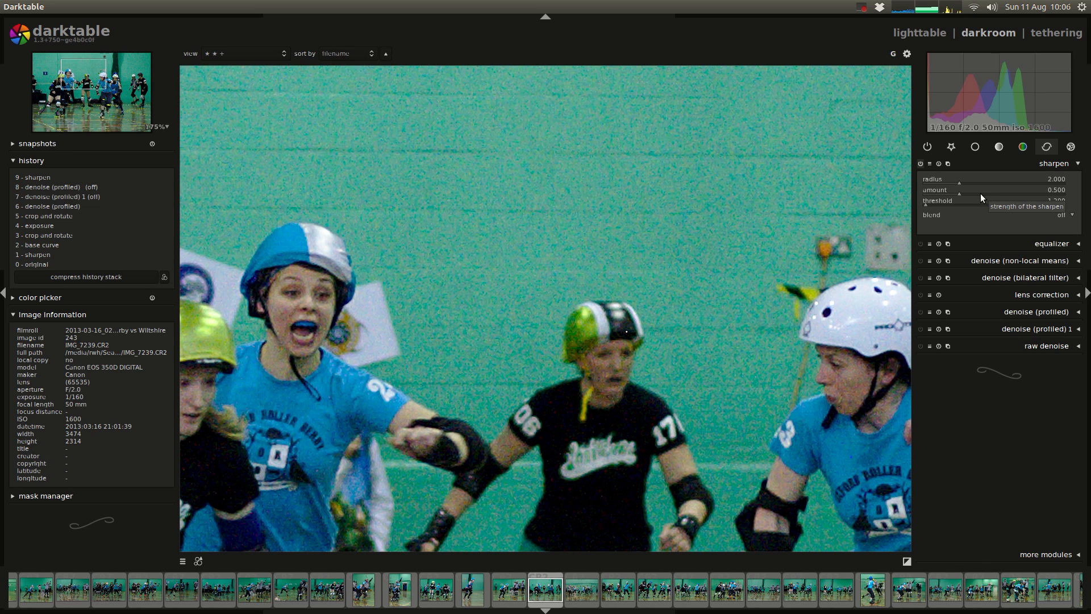
pyautogui.click(980, 193)
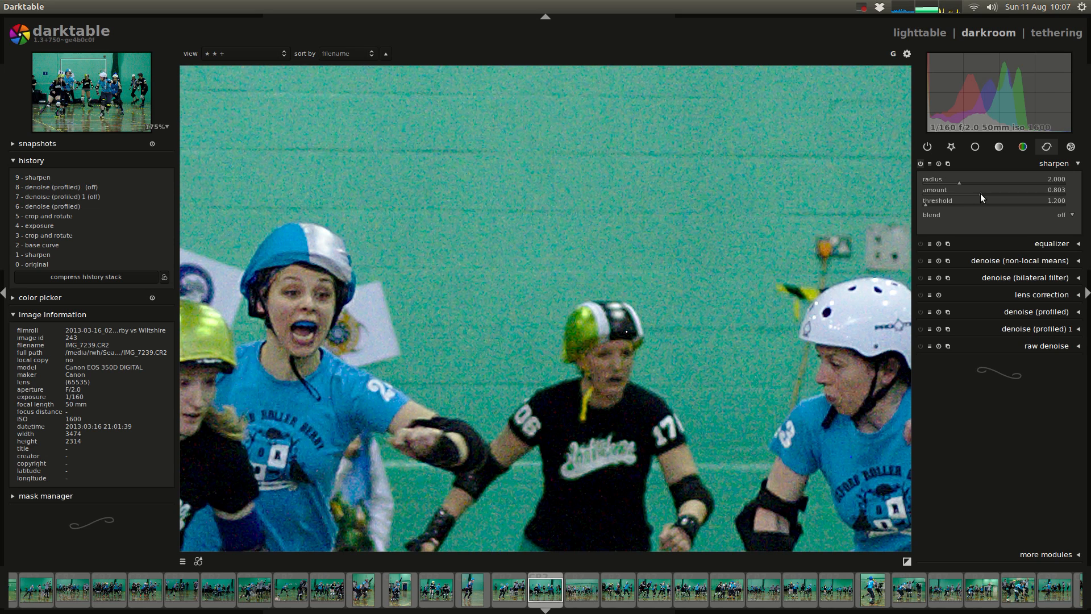
pyautogui.doubleClick(981, 193)
# Step: Collapse the sharpen settings and expand the demosaic module's settings
pyautogui.click(983, 165)
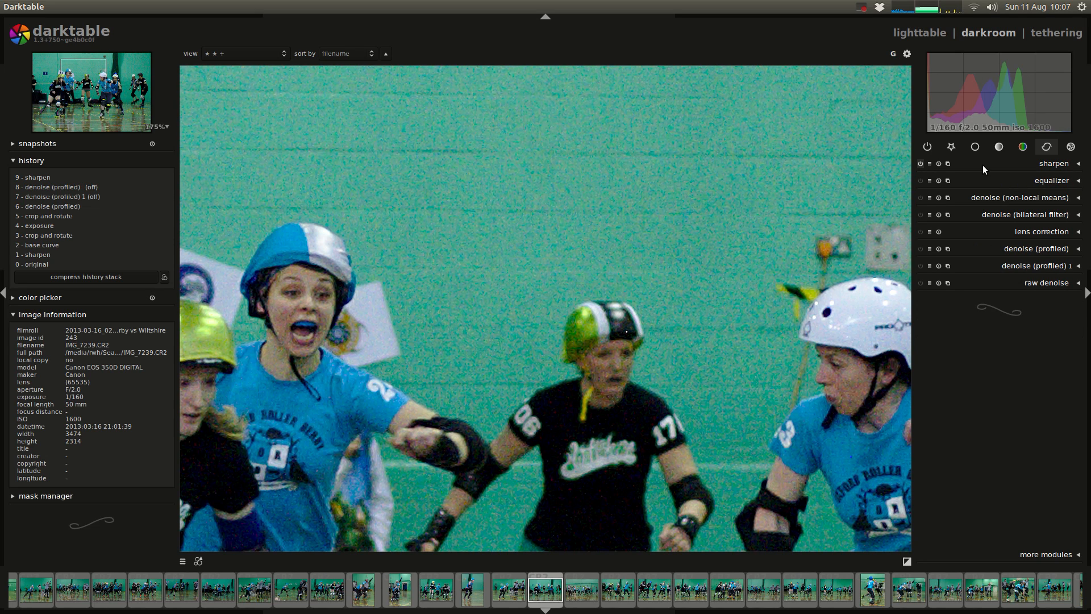
pyautogui.click(975, 147)
pyautogui.click(1060, 249)
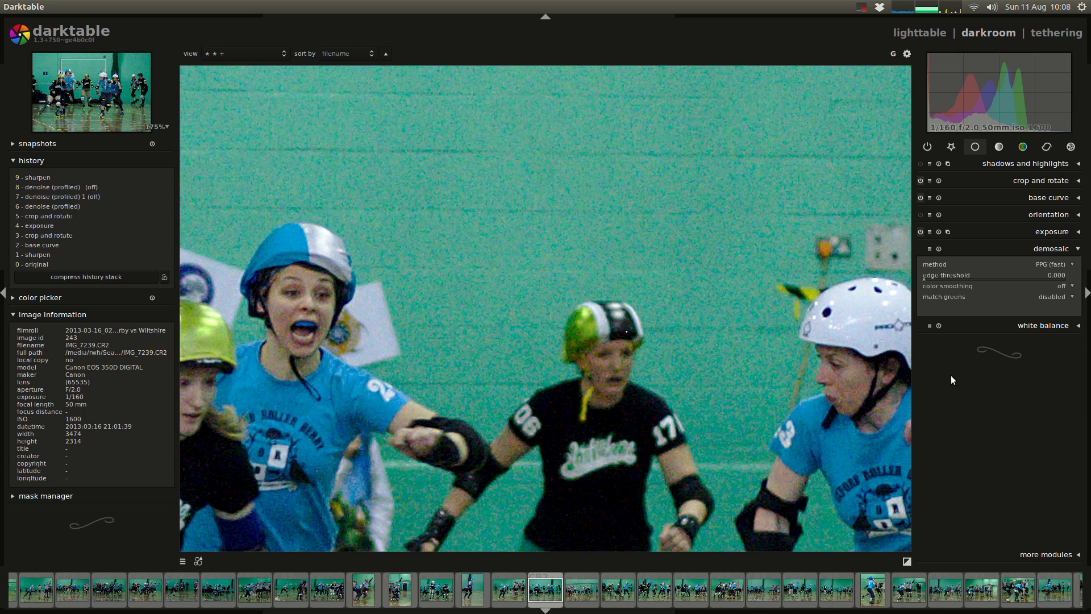
# Step: Switch to Chromium, open Wikipedia's Bayer_interpolation page in a new tab, examine the Bayer filter diagrams, and return to darktable
pyautogui.hotkey('alt', 'Tab')
pyautogui.hotkey('ctrl', 't')
pyautogui.write('wiki')
pyautogui.press('Down')
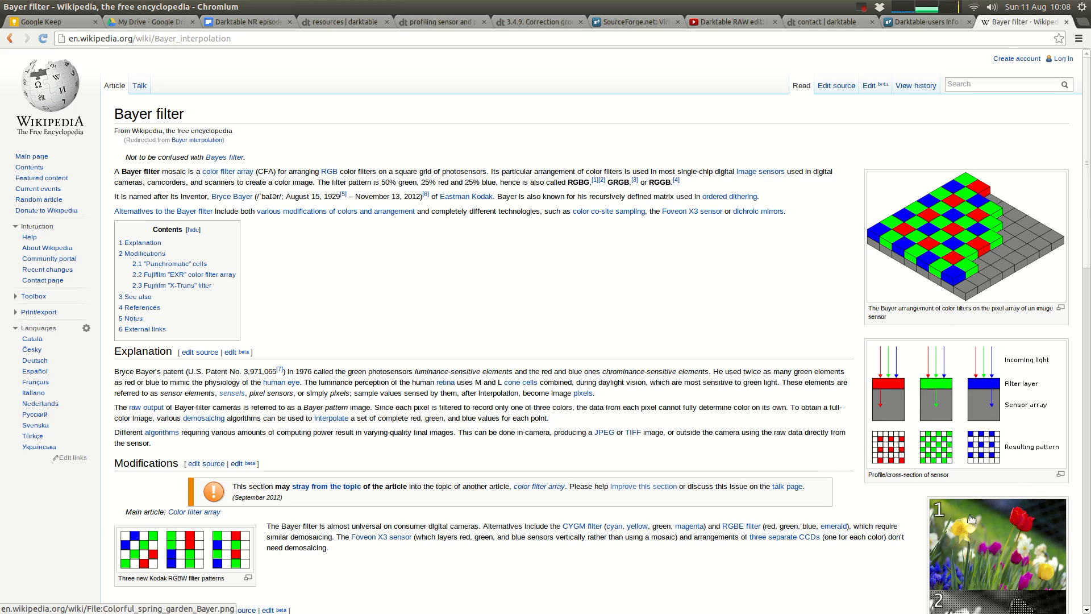
pyautogui.scroll(-5, 711, 505)
pyautogui.scroll(5, 726, 402)
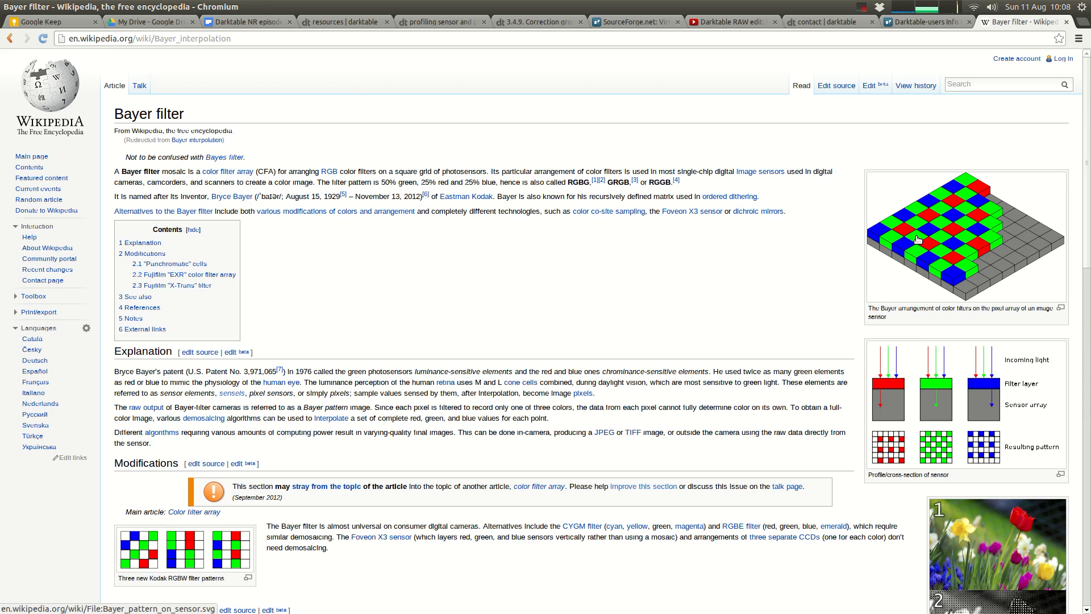
pyautogui.hotkey('alt', 'Tab')
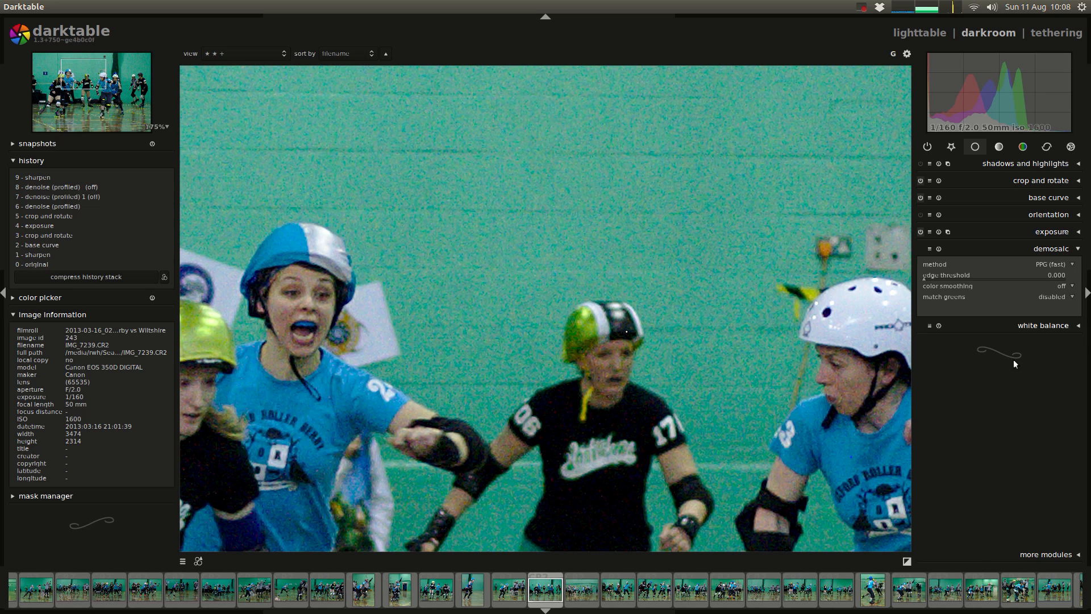
# Step: Try the demosaic match greens option at full average and at full and local average
pyautogui.click(1053, 301)
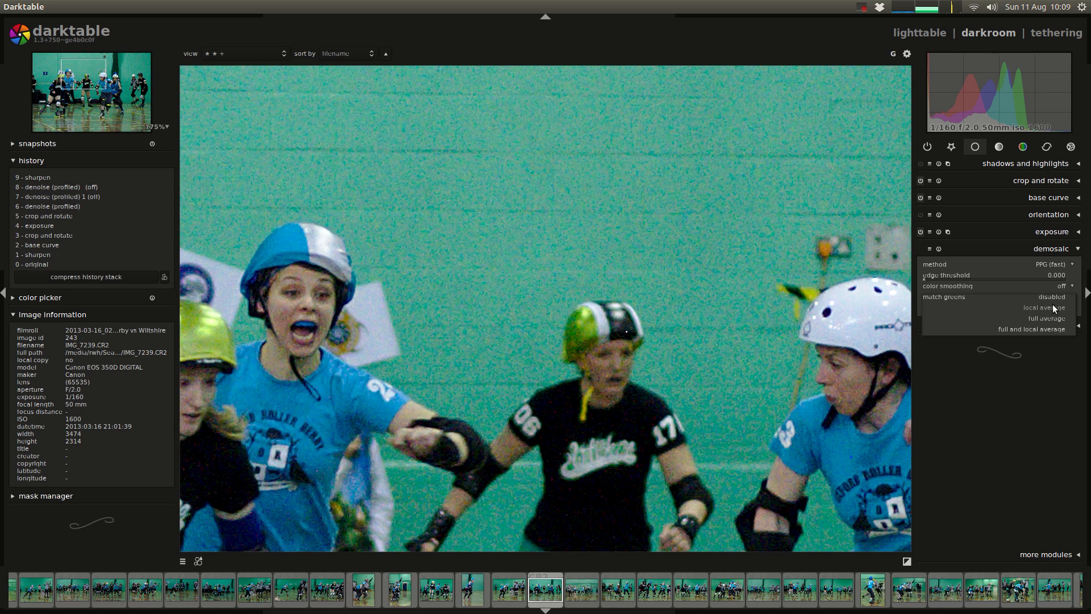
pyautogui.click(1053, 297)
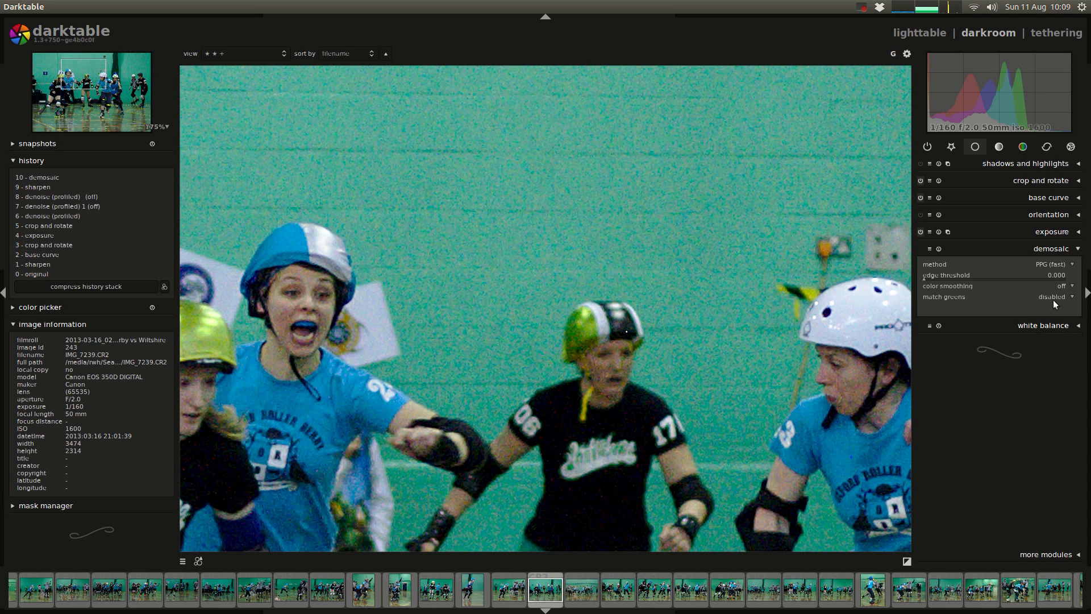
pyautogui.scroll(-1, 1053, 305)
pyautogui.click(1025, 297)
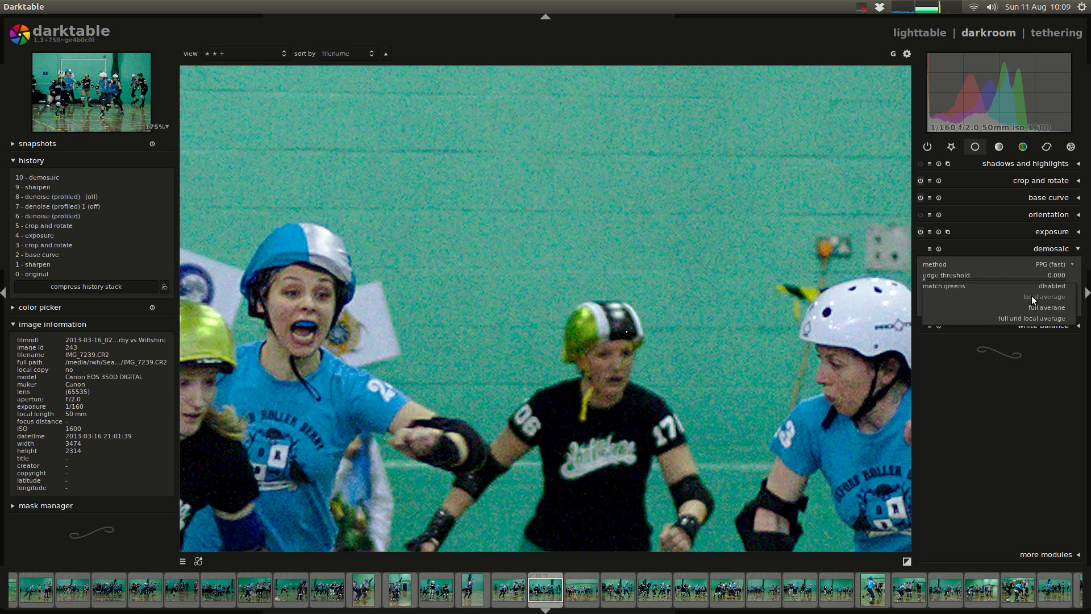
pyautogui.click(1040, 305)
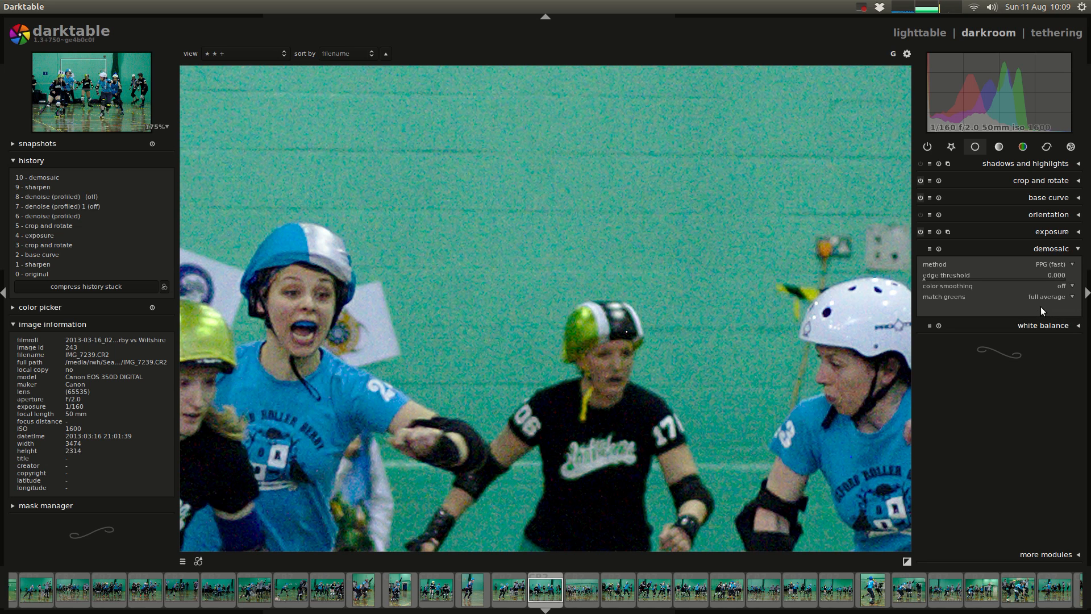
pyautogui.click(1046, 297)
pyautogui.click(1047, 308)
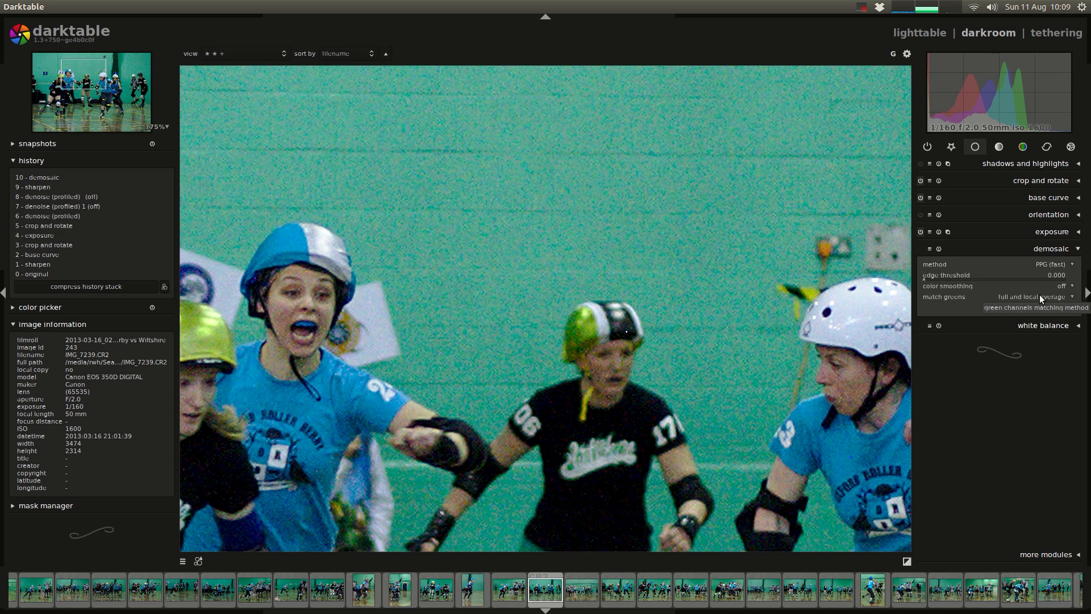
# Step: Compare the remaining match greens choices, including local average and disabled, and select full average
pyautogui.click(1038, 294)
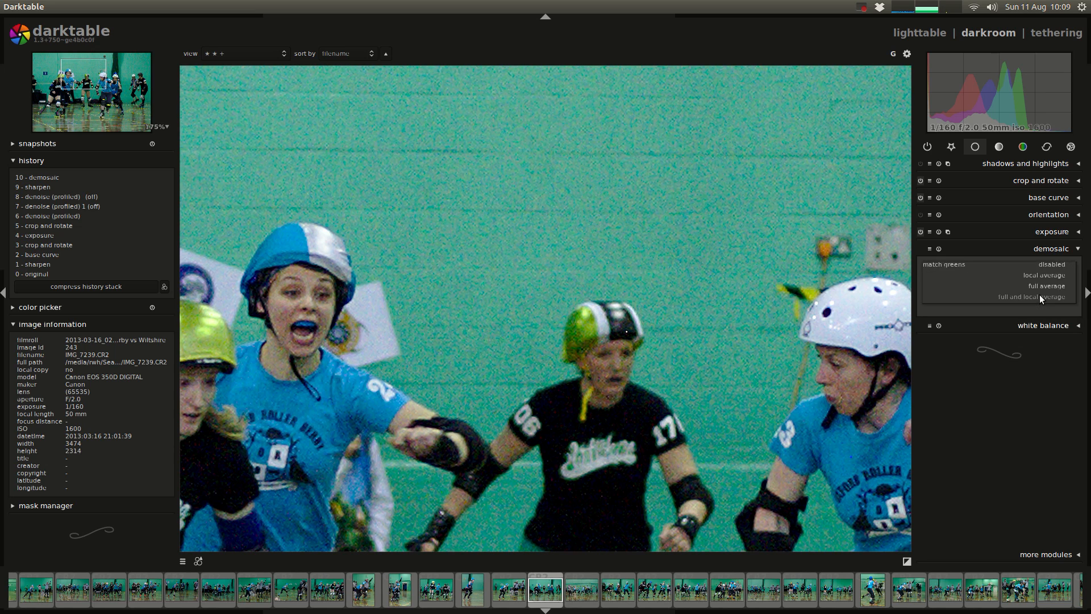
pyautogui.click(1043, 285)
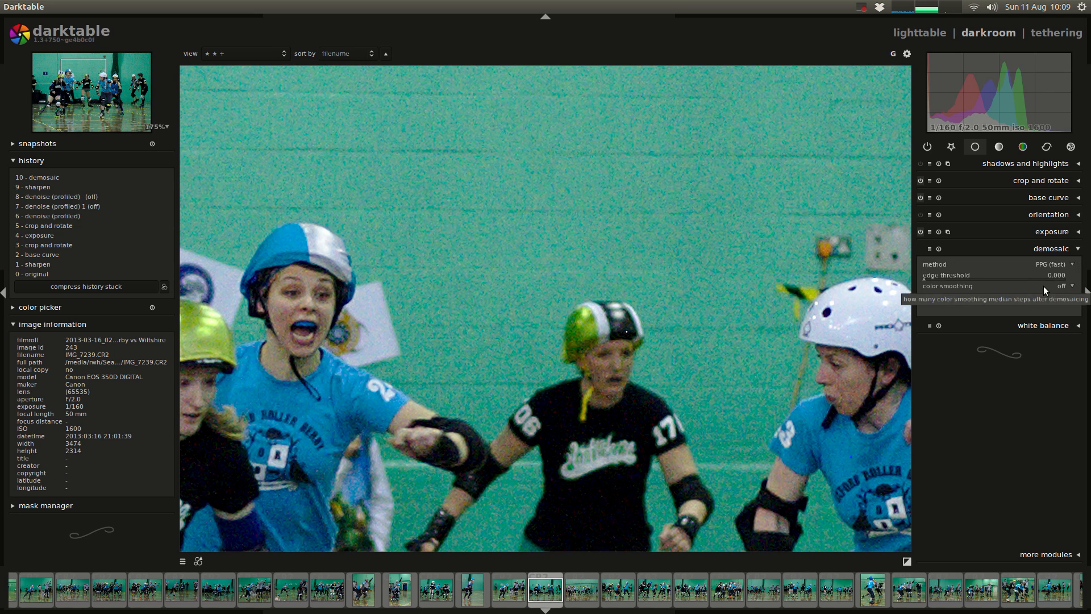
pyautogui.click(1046, 296)
pyautogui.click(1047, 286)
pyautogui.click(1049, 295)
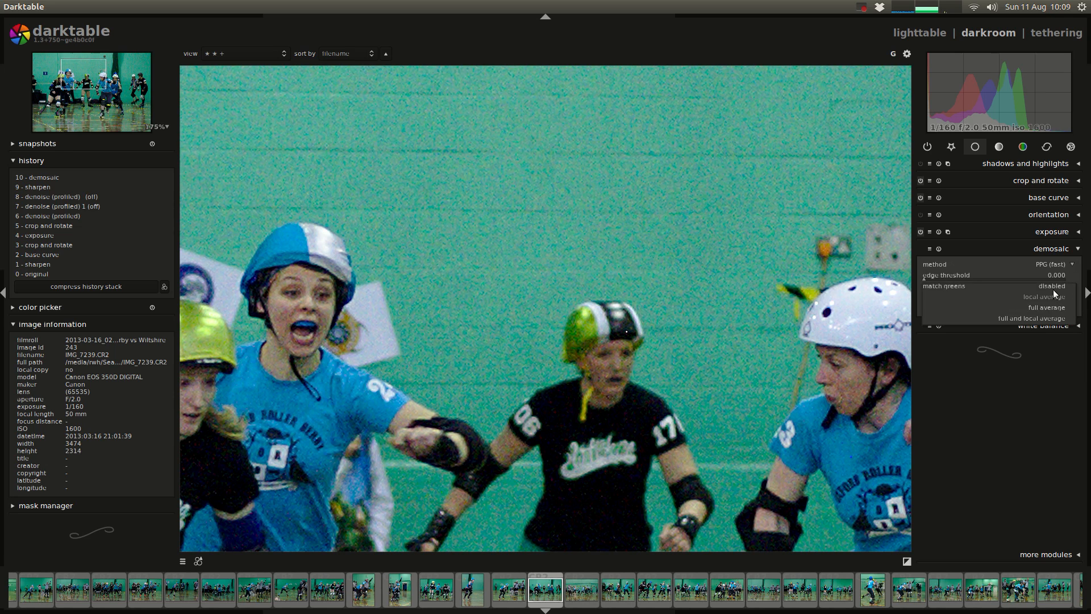
pyautogui.click(1055, 285)
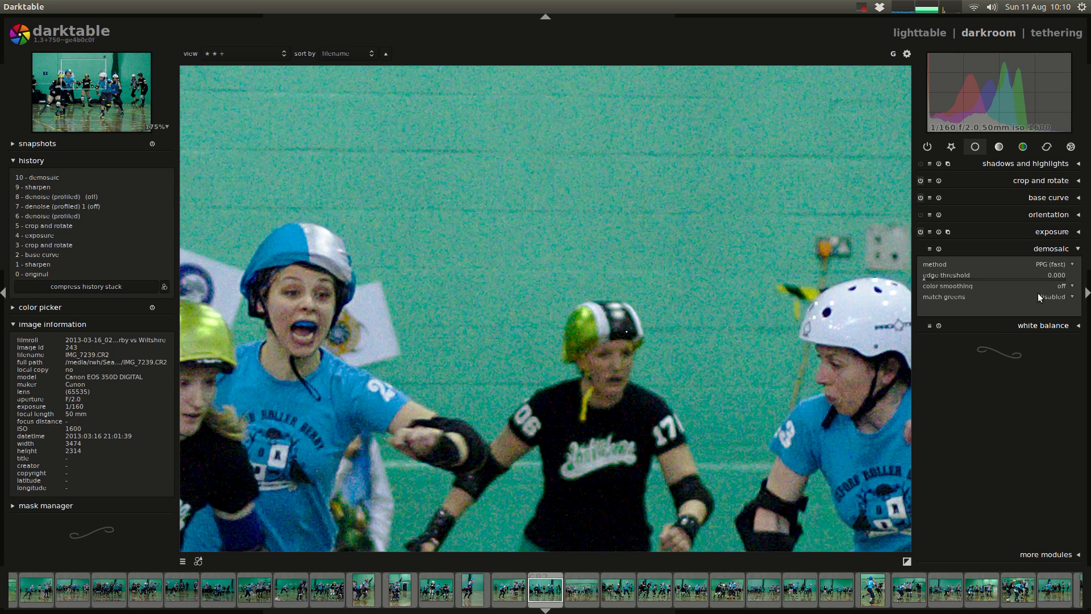
pyautogui.click(1051, 296)
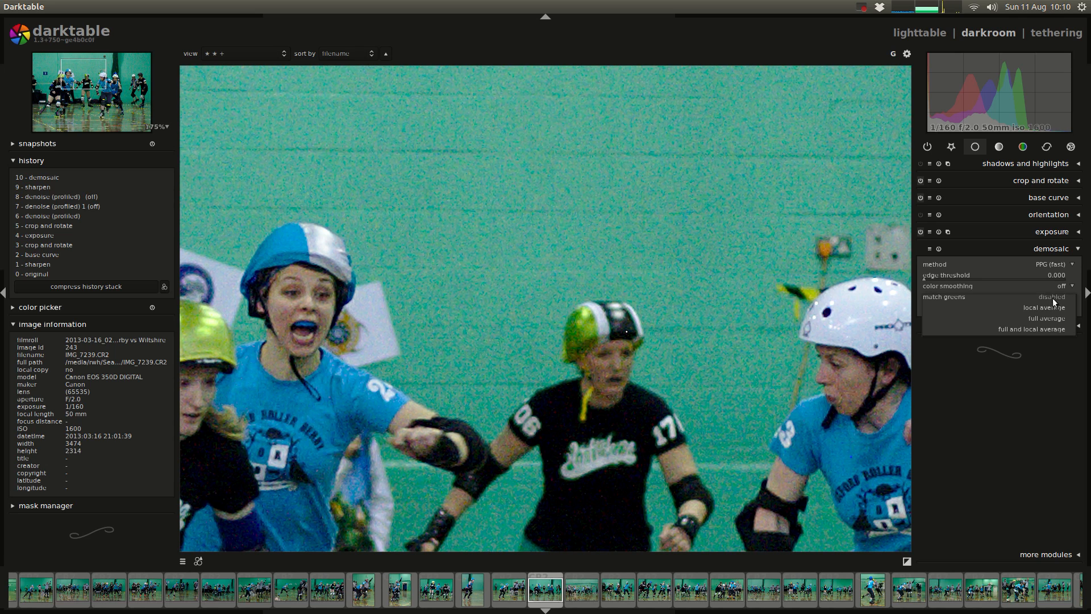
pyautogui.click(1051, 319)
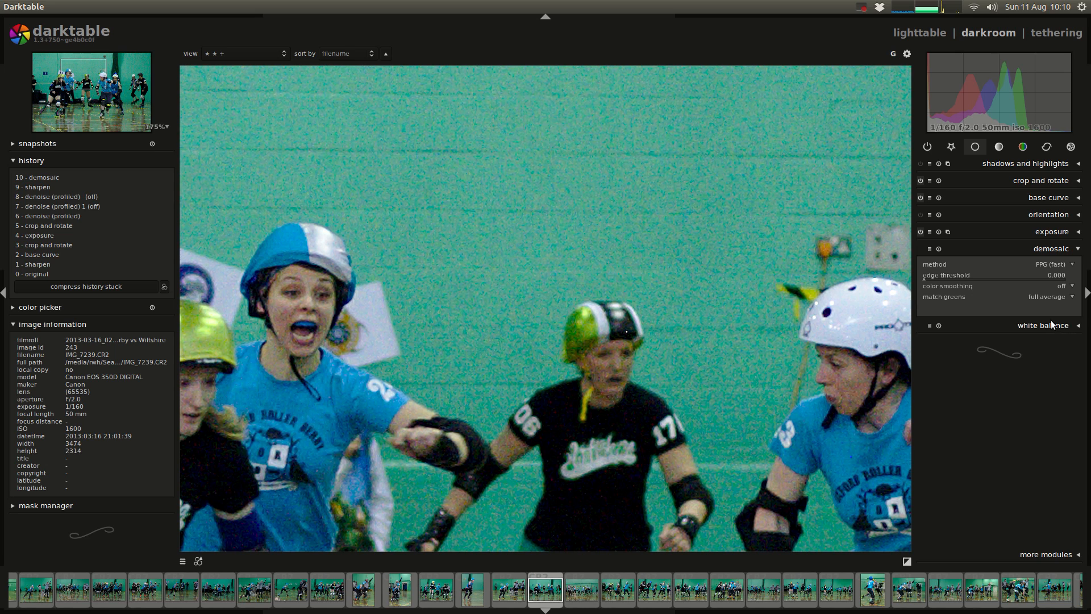
# Step: Switch denoise (non-local means) and denoise (bilateral filter) on and back off
pyautogui.click(1047, 147)
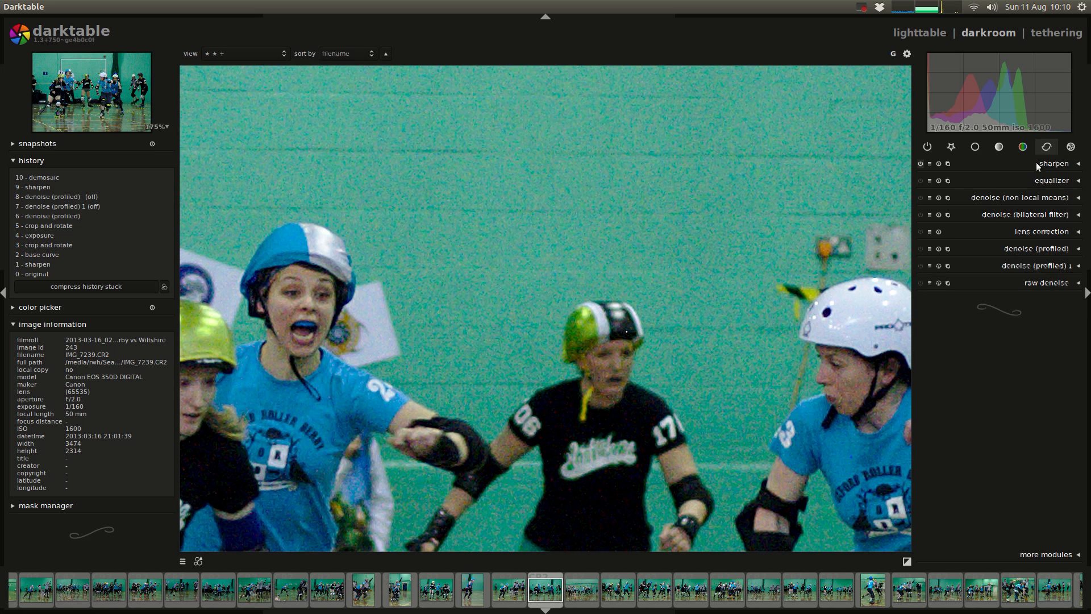
pyautogui.click(921, 198)
pyautogui.click(921, 214)
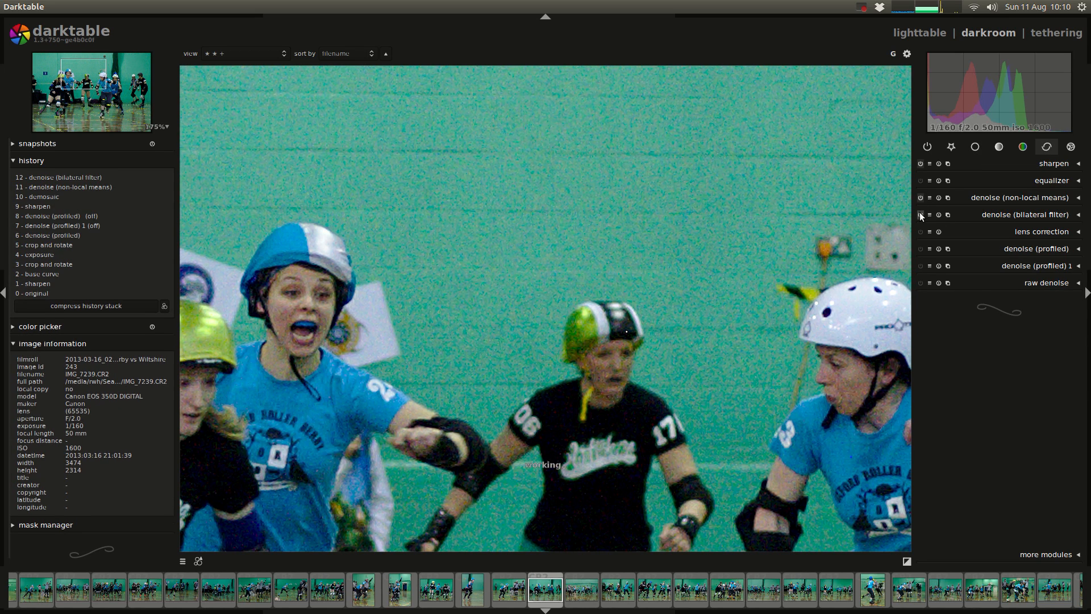
pyautogui.click(920, 198)
pyautogui.click(920, 214)
# Step: Switch on both denoise (profiled) instances
pyautogui.click(921, 249)
pyautogui.click(921, 263)
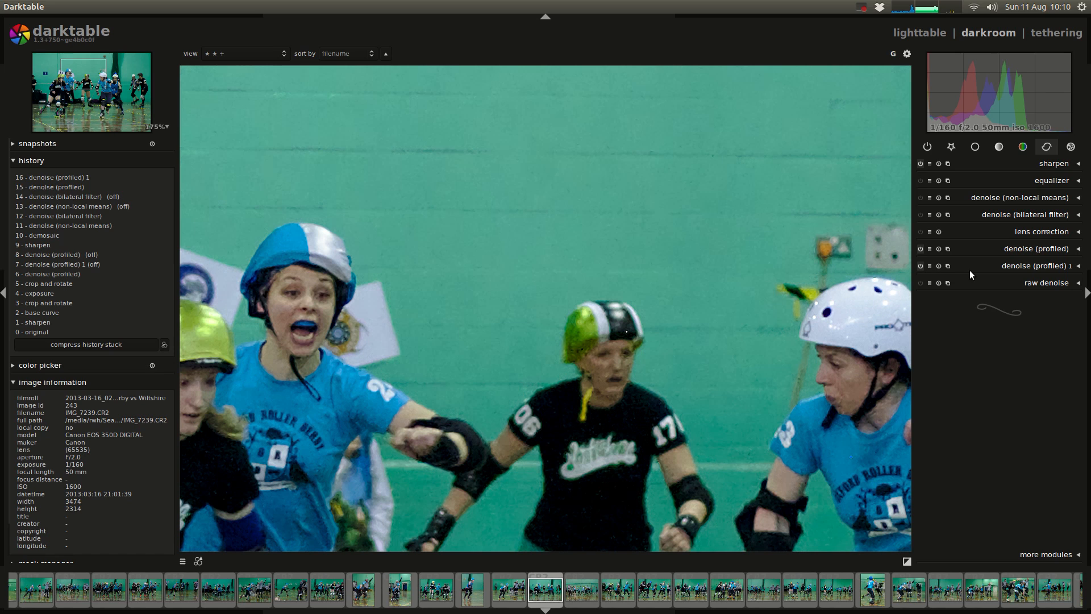
# Step: Set the demosaic match greens option to disabled and collapse the demosaic settings
pyautogui.click(973, 149)
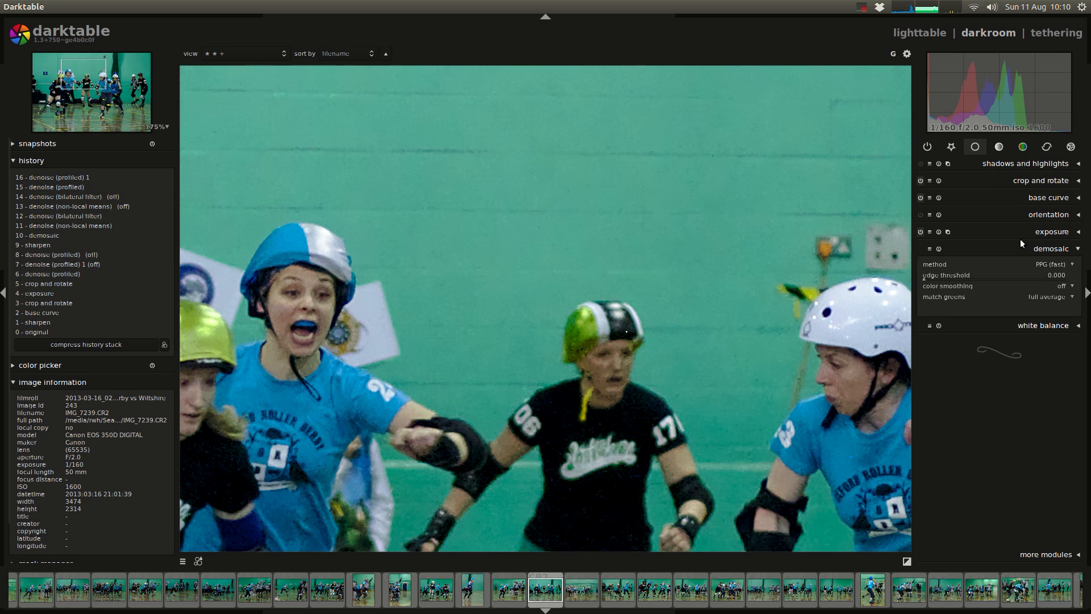
pyautogui.click(1053, 294)
pyautogui.click(1056, 271)
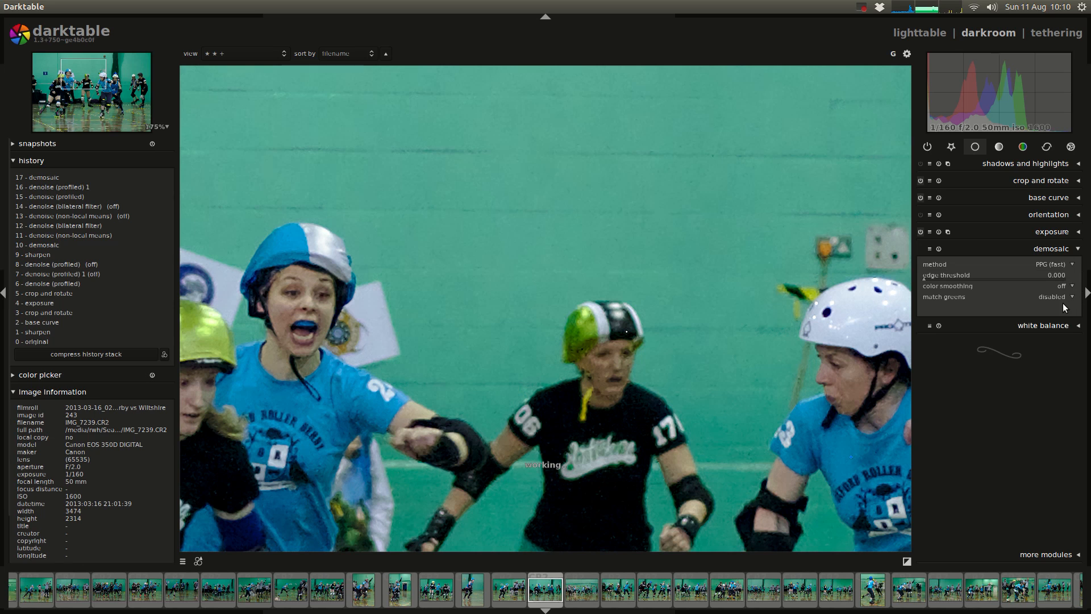
pyautogui.click(1053, 248)
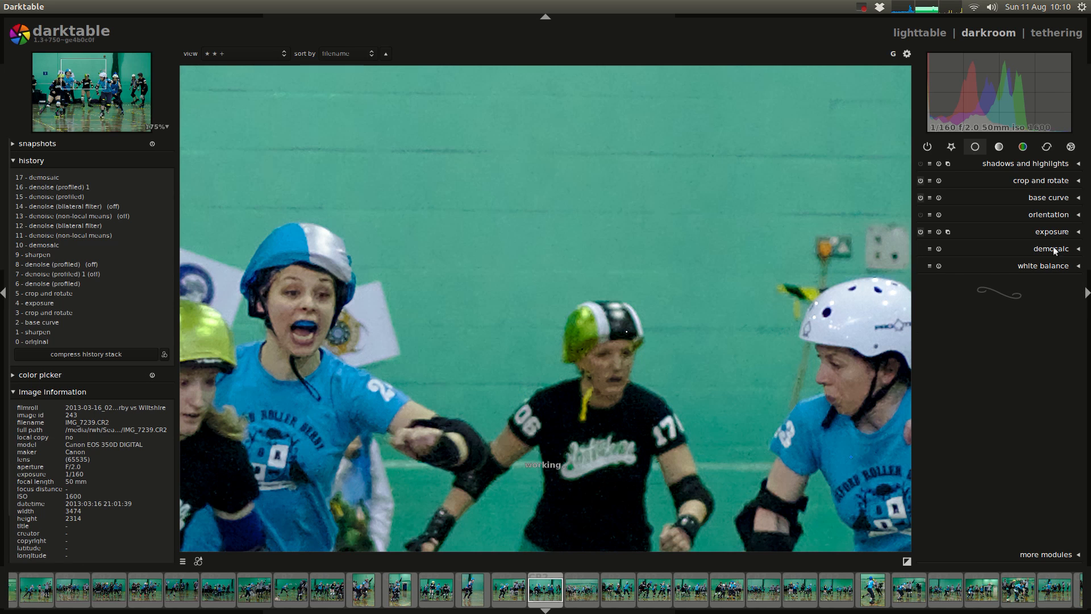
# Step: Display the correction modules and inspect the denoised photo in full and at 100% around the skaters' faces
pyautogui.click(1045, 149)
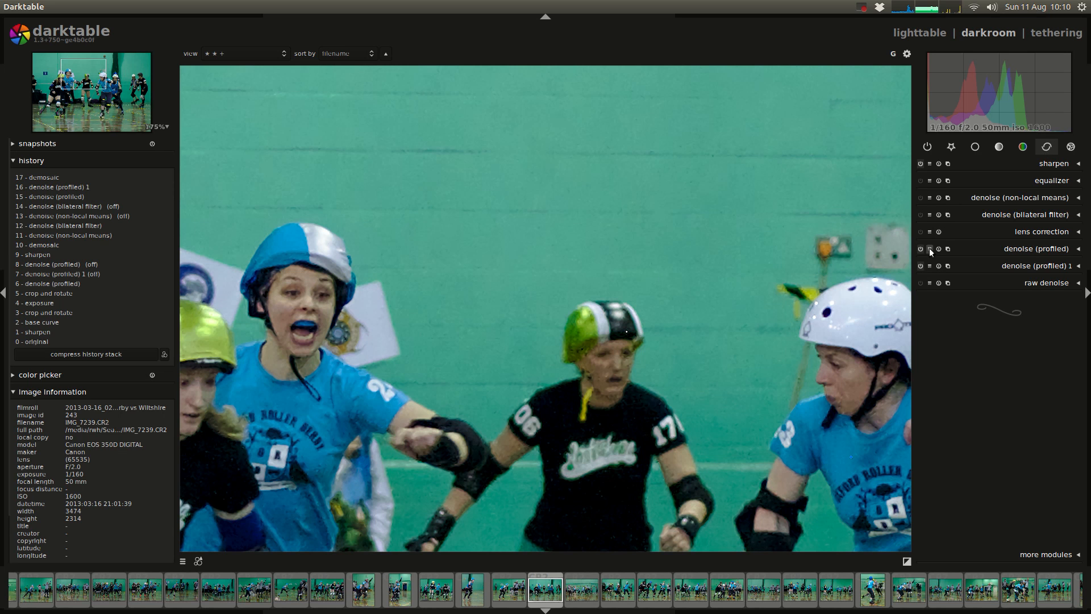
pyautogui.scroll(-5, 436, 342)
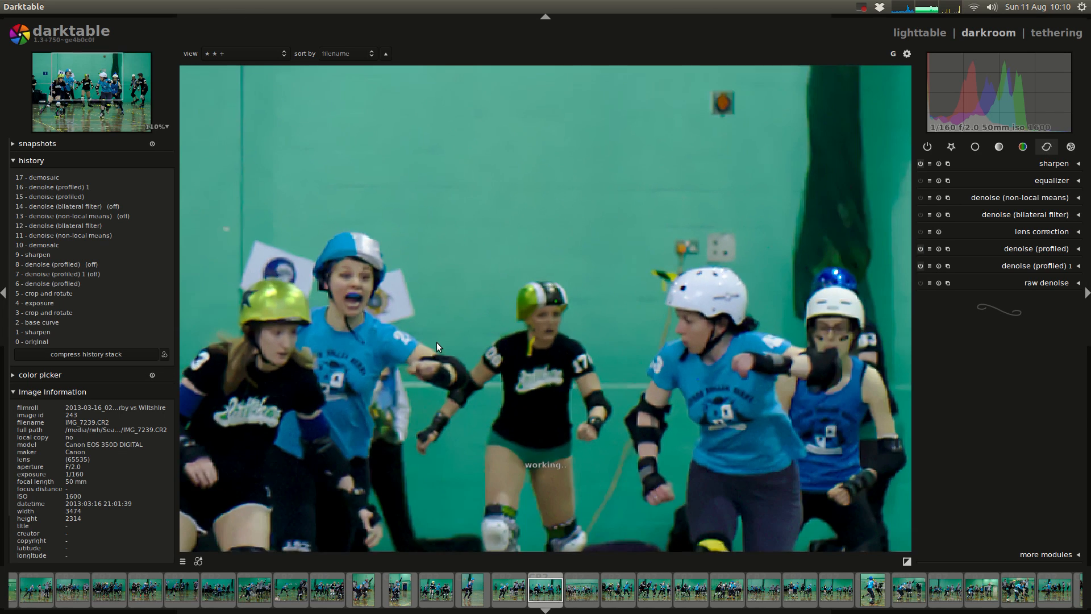
pyautogui.scroll(-1, 437, 345)
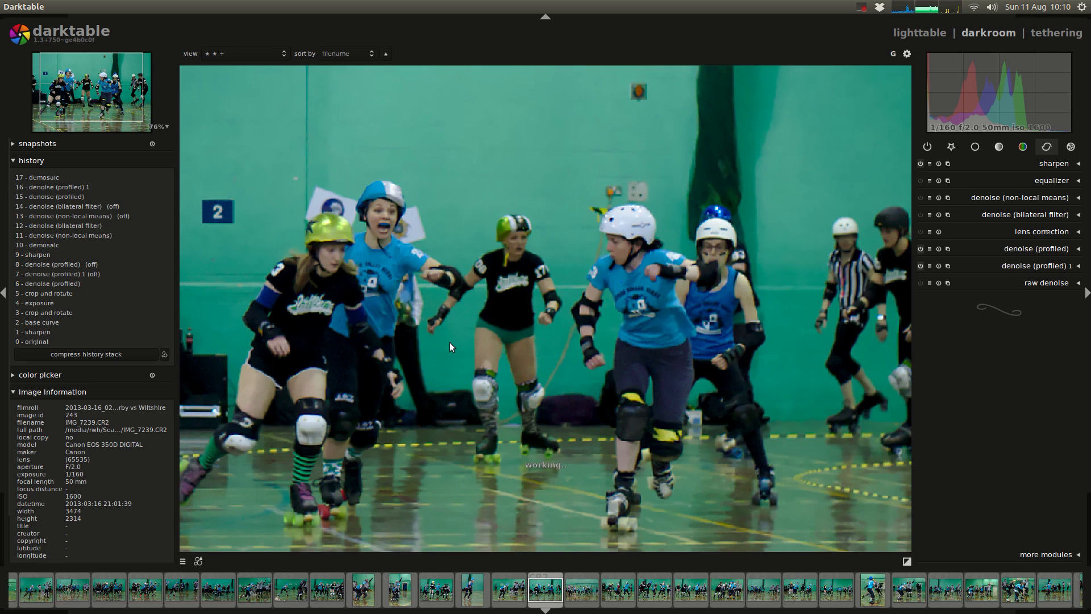
pyautogui.scroll(-1, 450, 346)
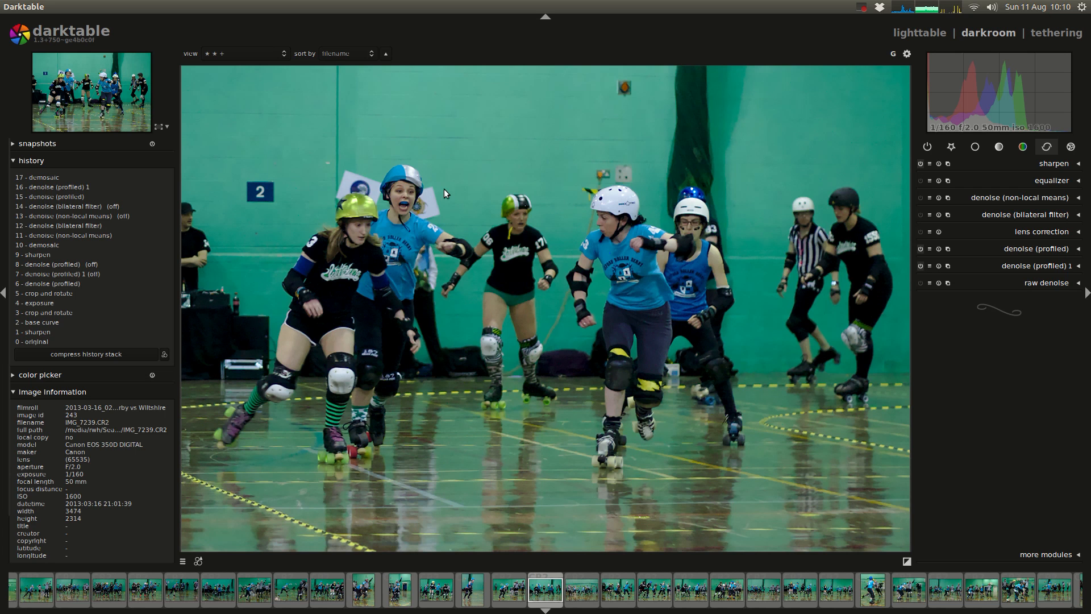
pyautogui.middleClick(417, 166)
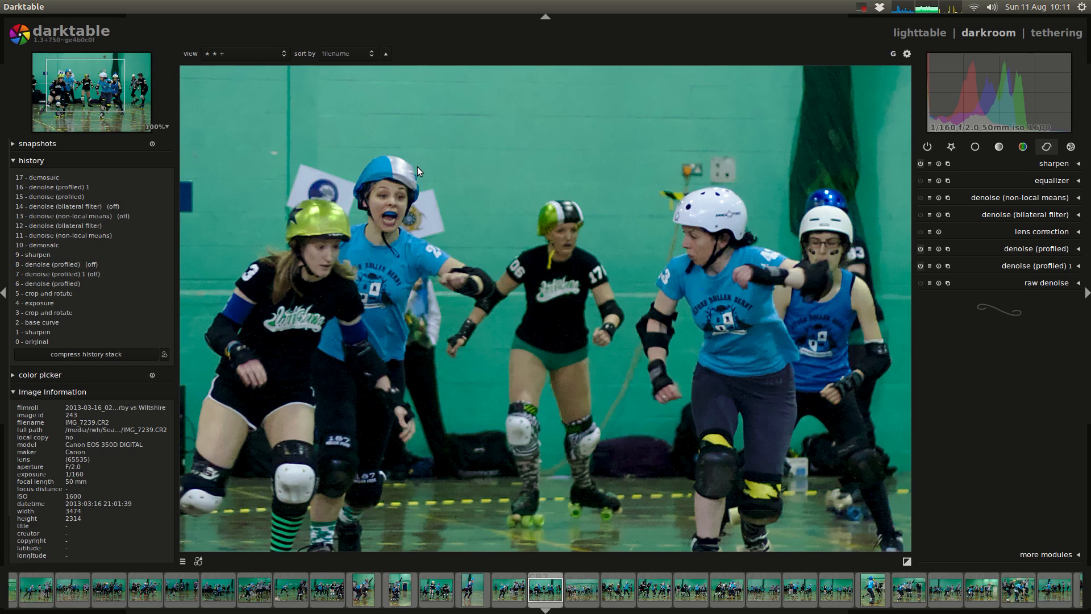
# Step: Switch to AfterShot Pro and compare its rendering of IMG_7239.CR2 with the darktable version
pyautogui.hotkey('alt', 'Tab')
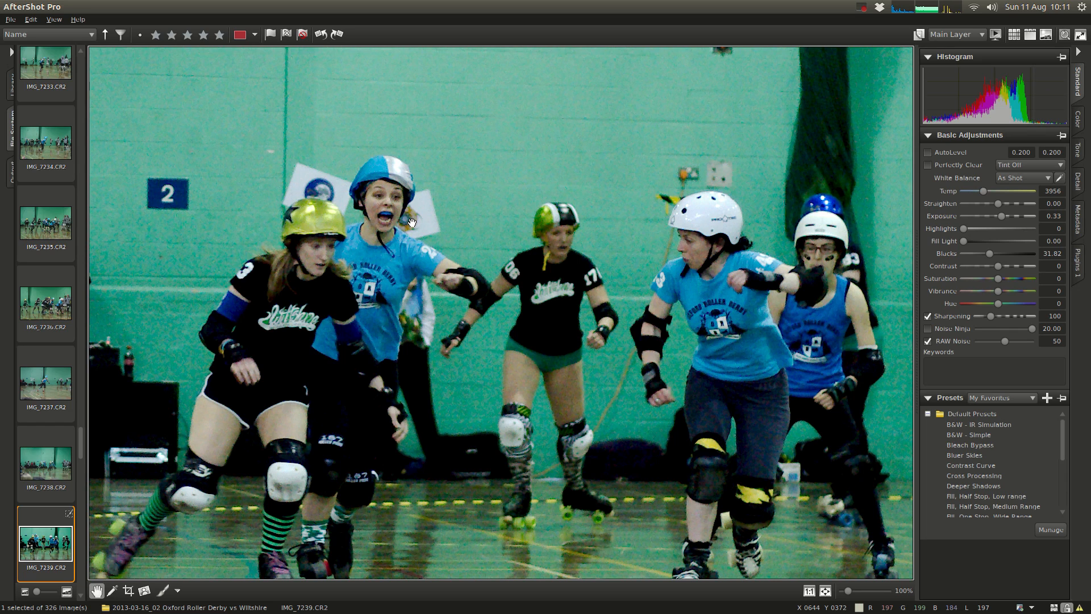
pyautogui.hotkey('ctrl', 'alt', 'Up')
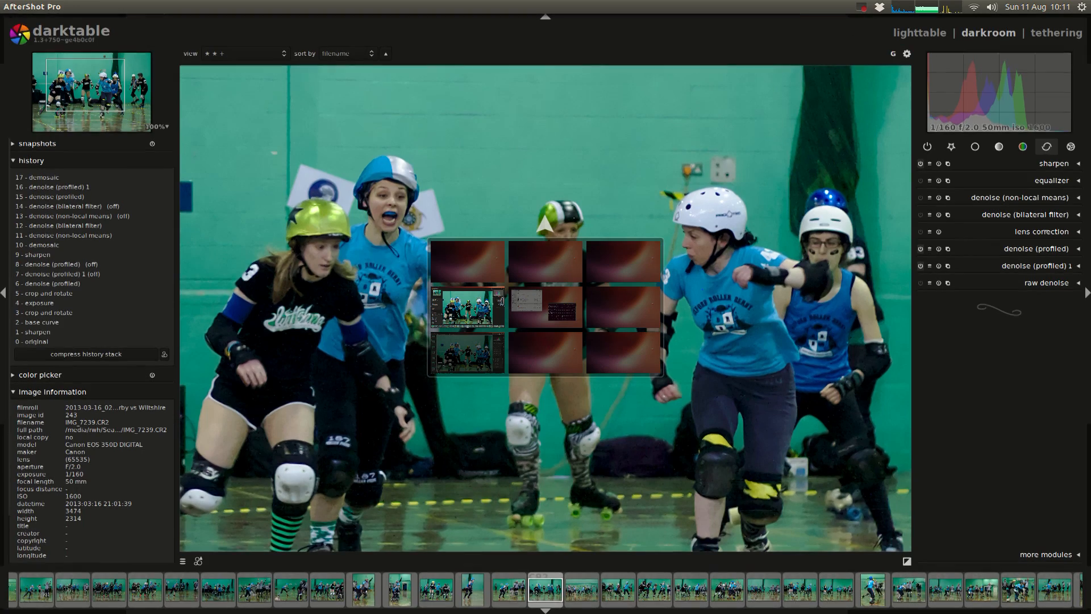
pyautogui.hotkey('ctrl', 'alt', 'Down')
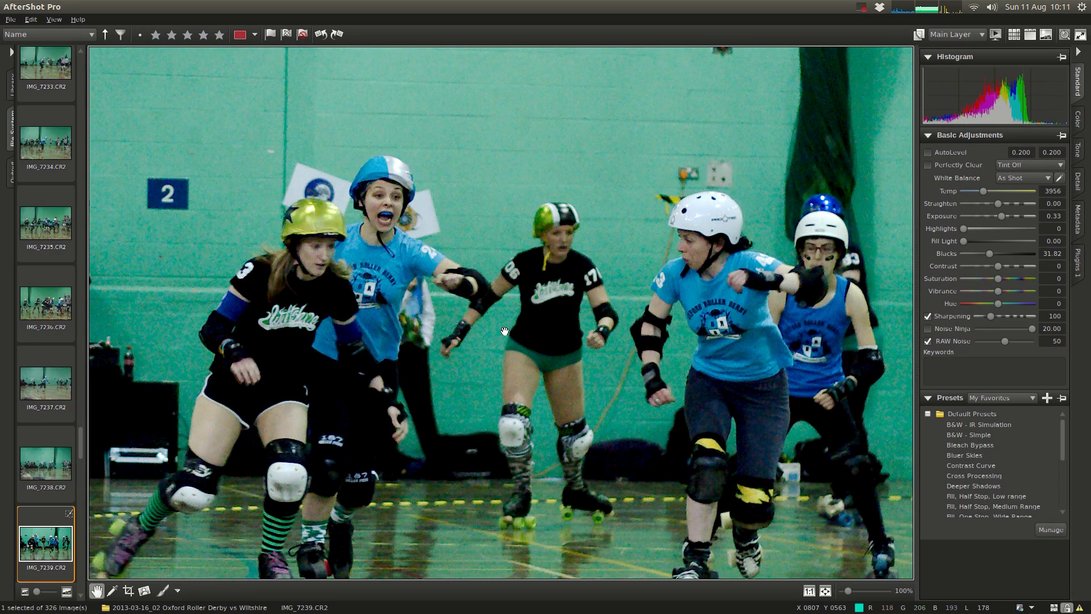
# Step: Enable Noise Ninja on the AfterShot Pro photo with a luma strength of 10.00, checking the skaters at 200%
pyautogui.doubleClick(413, 227)
pyautogui.scroll(1, 414, 228)
pyautogui.scroll(-2, 413, 229)
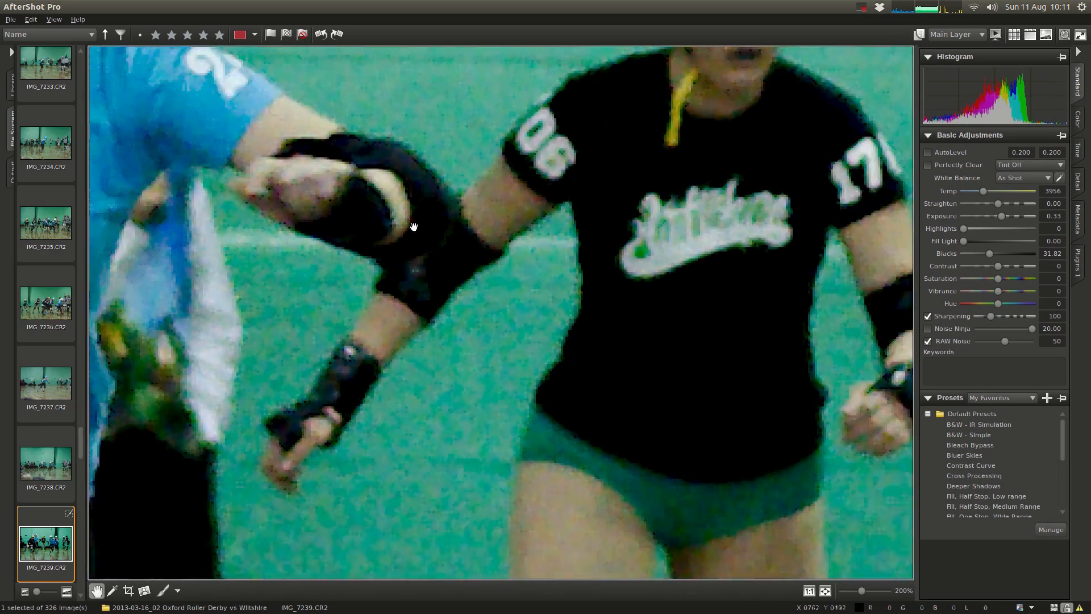
pyautogui.moveTo(427, 191); pyautogui.dragTo(477, 273)
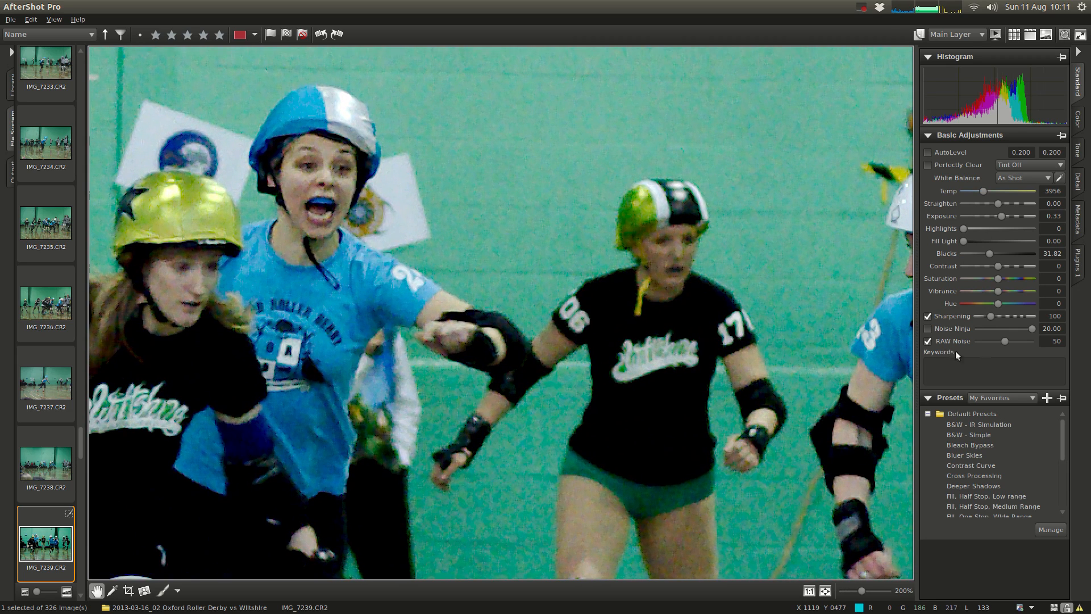
pyautogui.moveTo(1031, 328); pyautogui.dragTo(1004, 329)
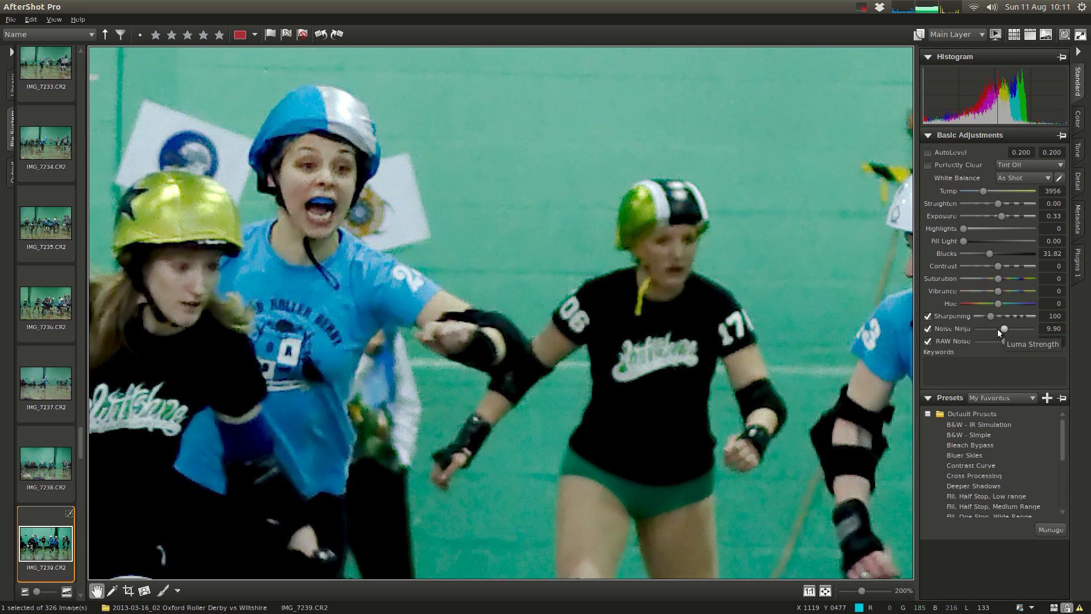
pyautogui.moveTo(1001, 328); pyautogui.dragTo(1004, 328)
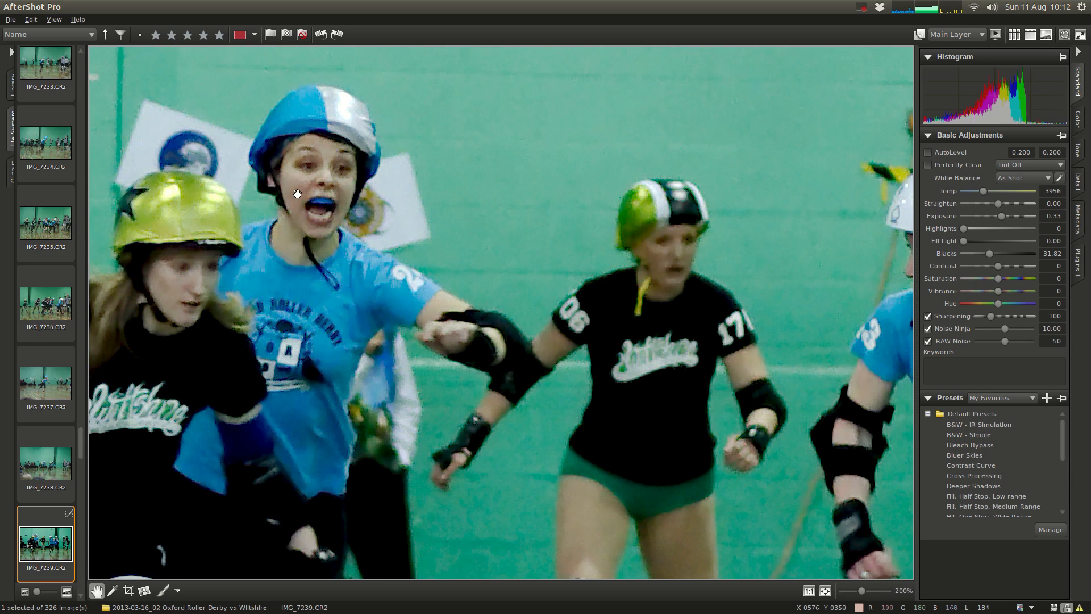
# Step: Switch to darktable and examine the same skaters at 200% with the side panels hidden
pyautogui.hotkey('alt', 'Tab')
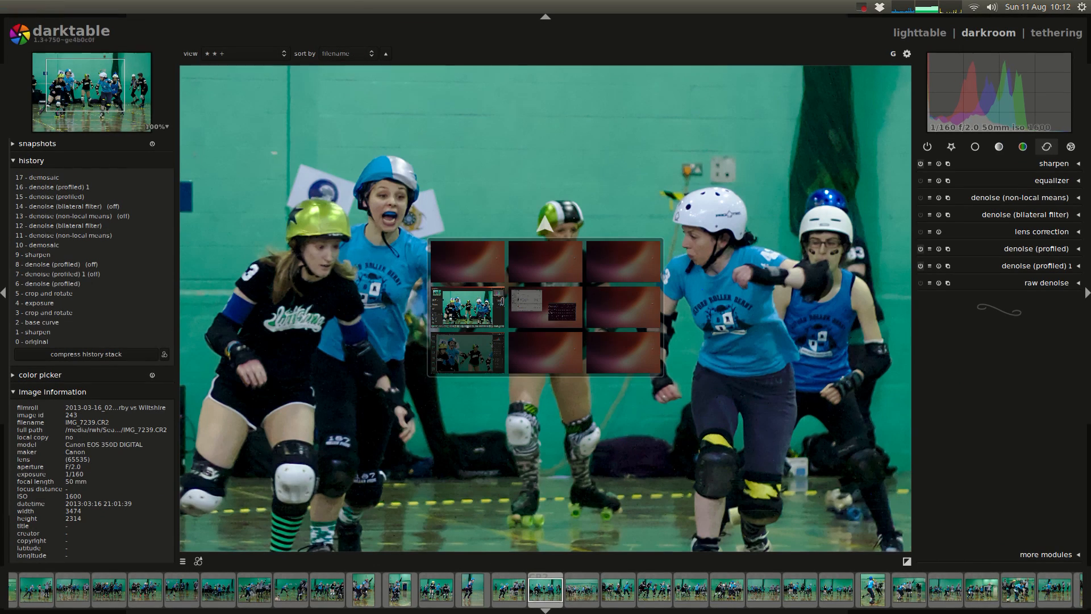
pyautogui.scroll(3, 390, 210)
pyautogui.scroll(1, 390, 211)
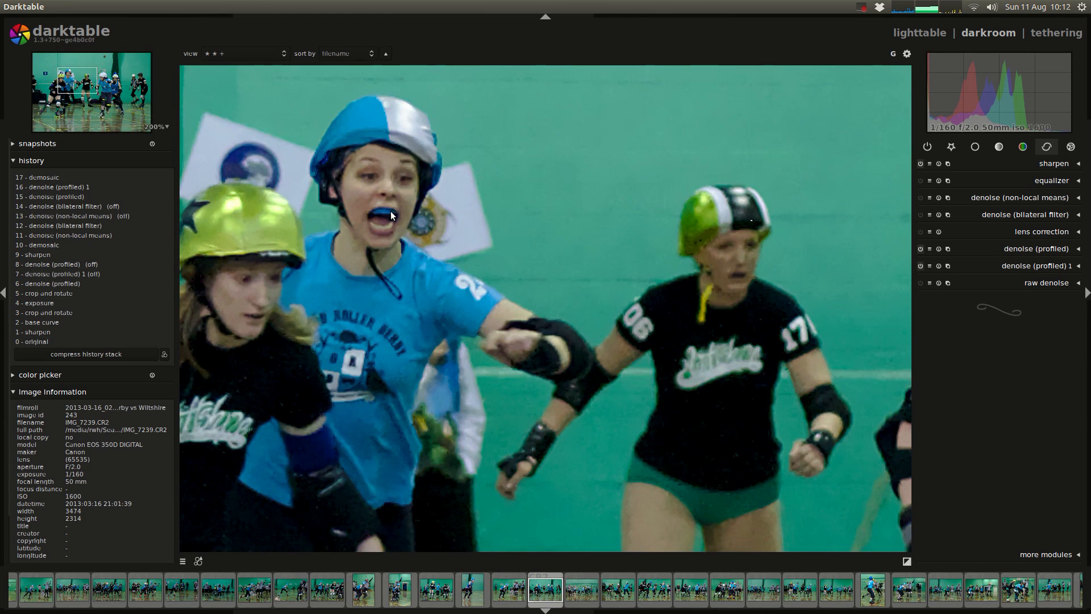
pyautogui.press('Tab')
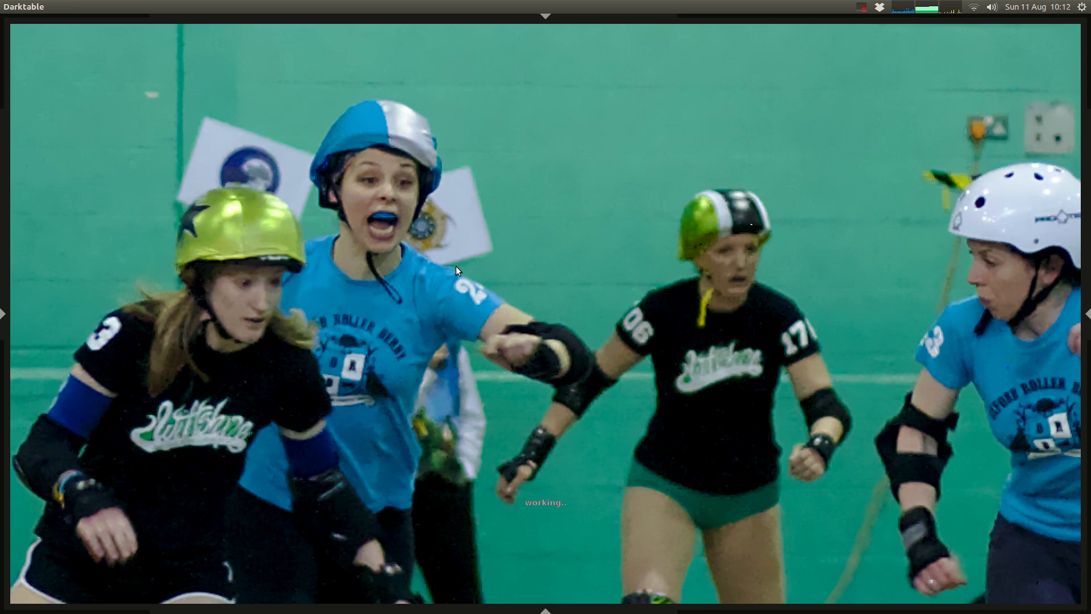
# Step: Switch to AfterShot Pro and try high and low Noise Ninja strengths, including 0.00, ending at 14.00
pyautogui.hotkey('alt', 'Tab')
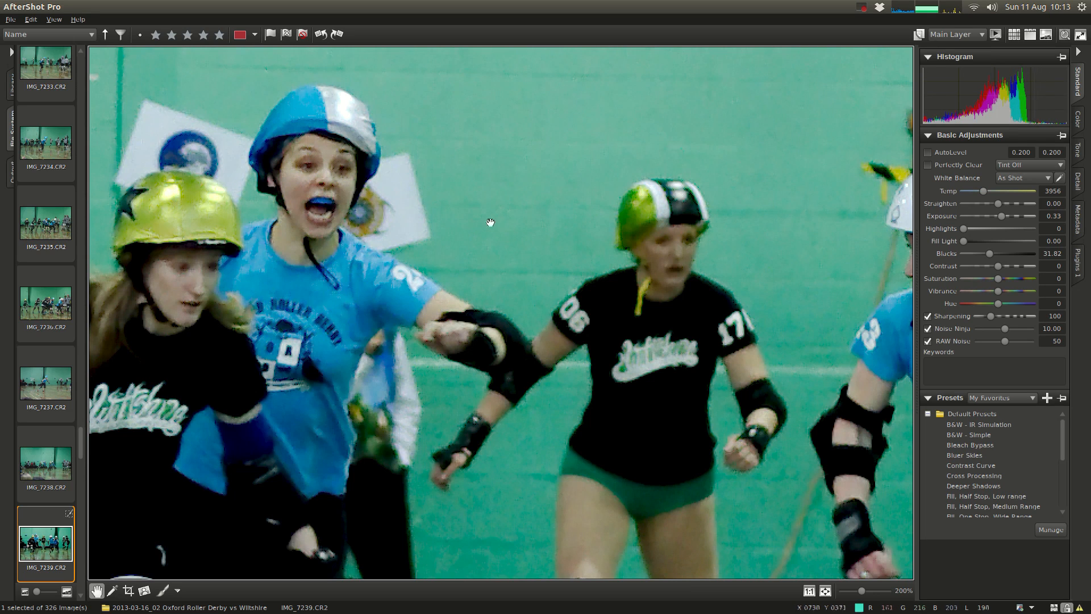
pyautogui.click(1022, 327)
pyautogui.moveTo(1022, 330); pyautogui.dragTo(1038, 335)
pyautogui.doubleClick(1031, 329)
pyautogui.click(1029, 328)
pyautogui.moveTo(1029, 331); pyautogui.dragTo(1026, 331)
pyautogui.click(990, 330)
pyautogui.click(985, 331)
pyautogui.moveTo(984, 330); pyautogui.dragTo(974, 330)
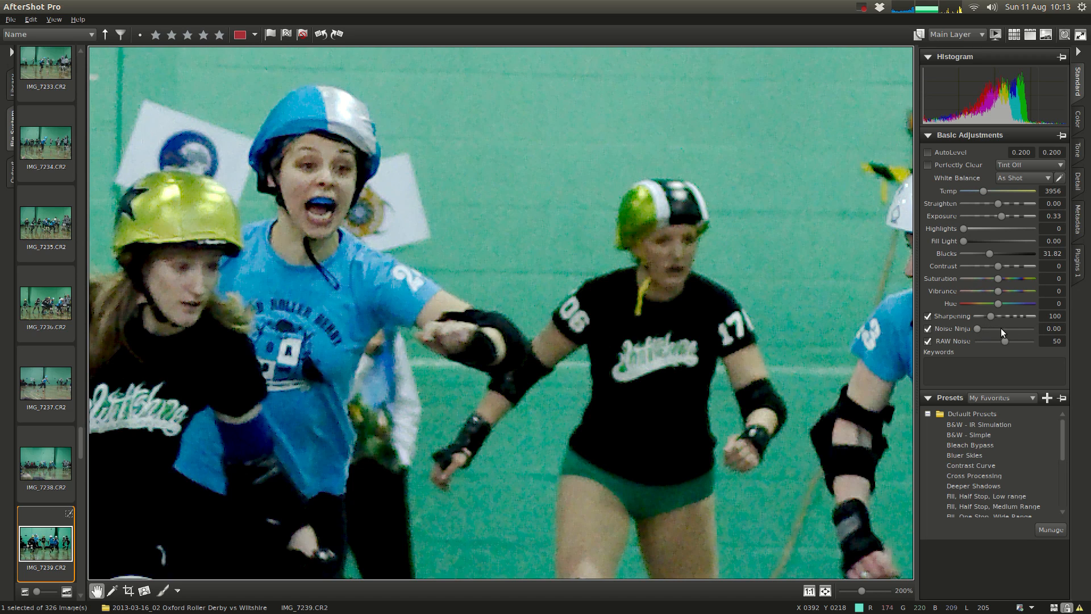
pyautogui.moveTo(981, 326); pyautogui.dragTo(1021, 329)
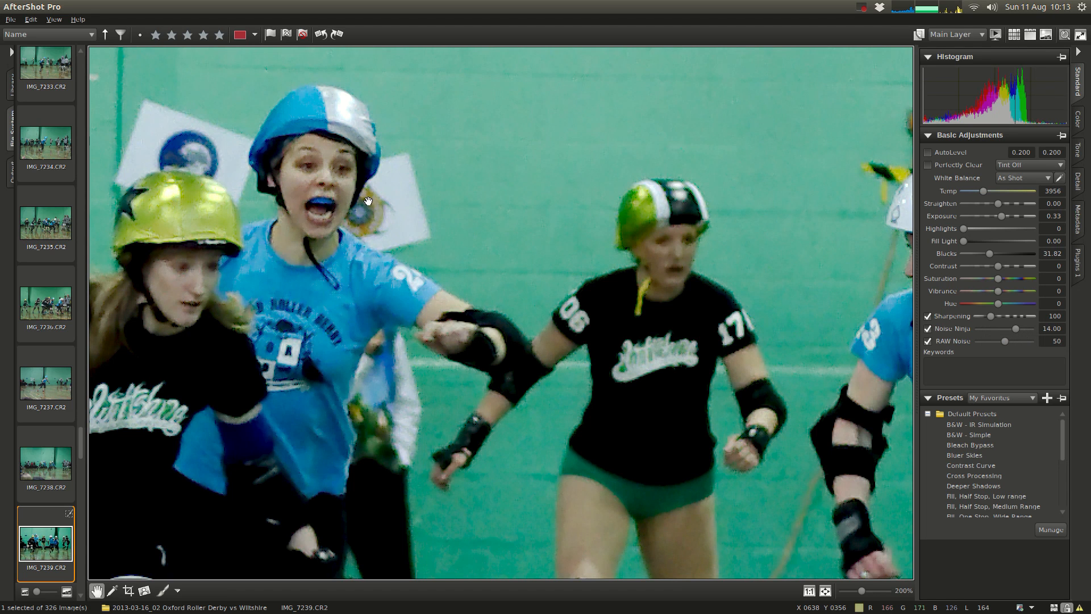
# Step: Alternate between the darktable and AfterShot Pro renderings to compare their remaining noise and detail
pyautogui.hotkey('ctrl', 'alt', 'Up')
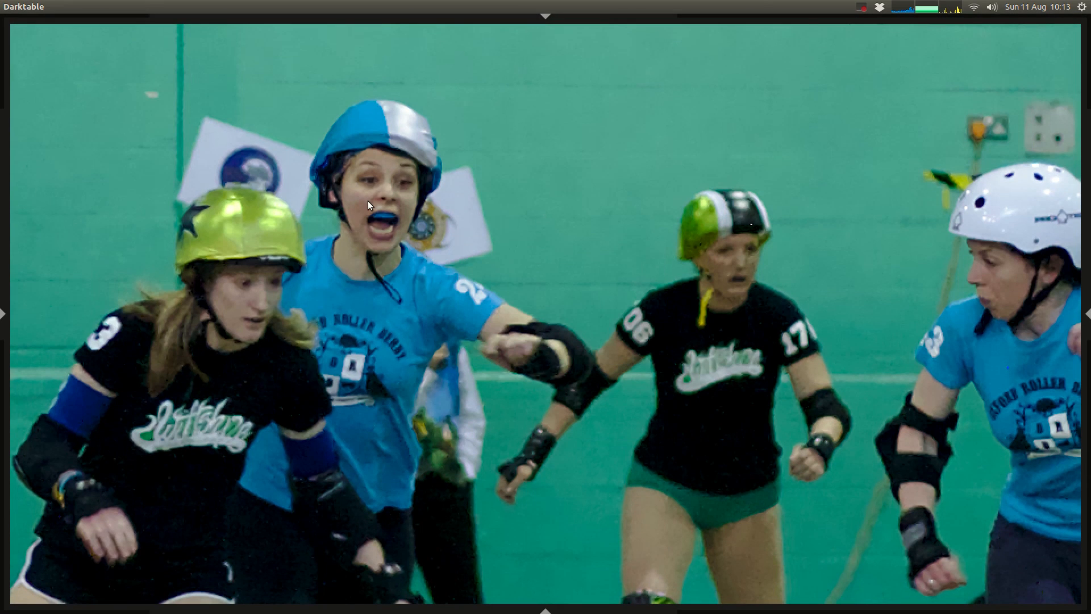
pyautogui.hotkey('ctrl', 'alt', 'Down')
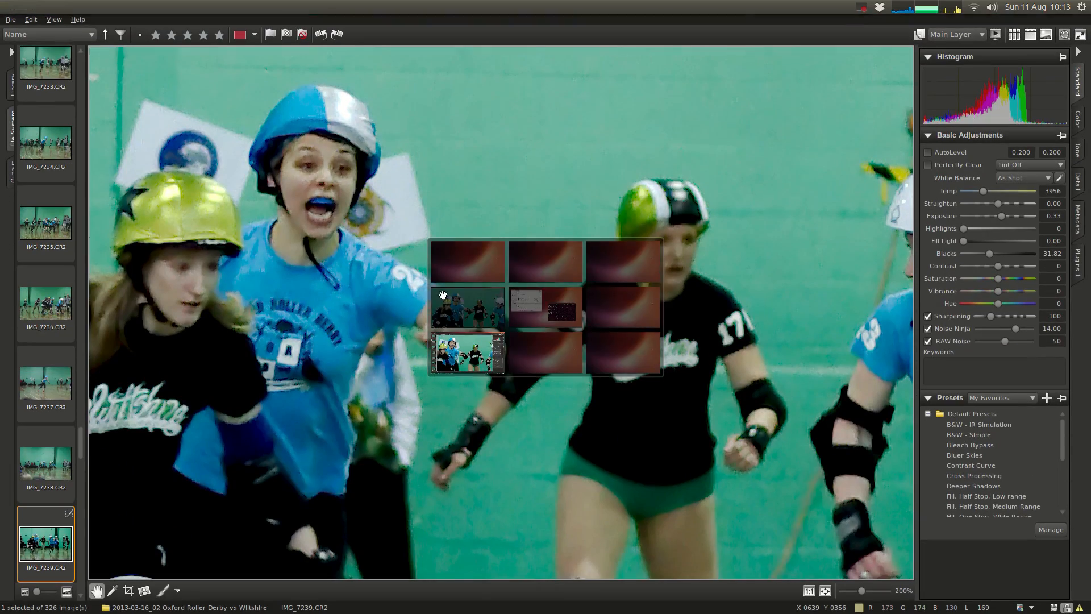
pyautogui.hotkey('ctrl', 'alt', 'Up')
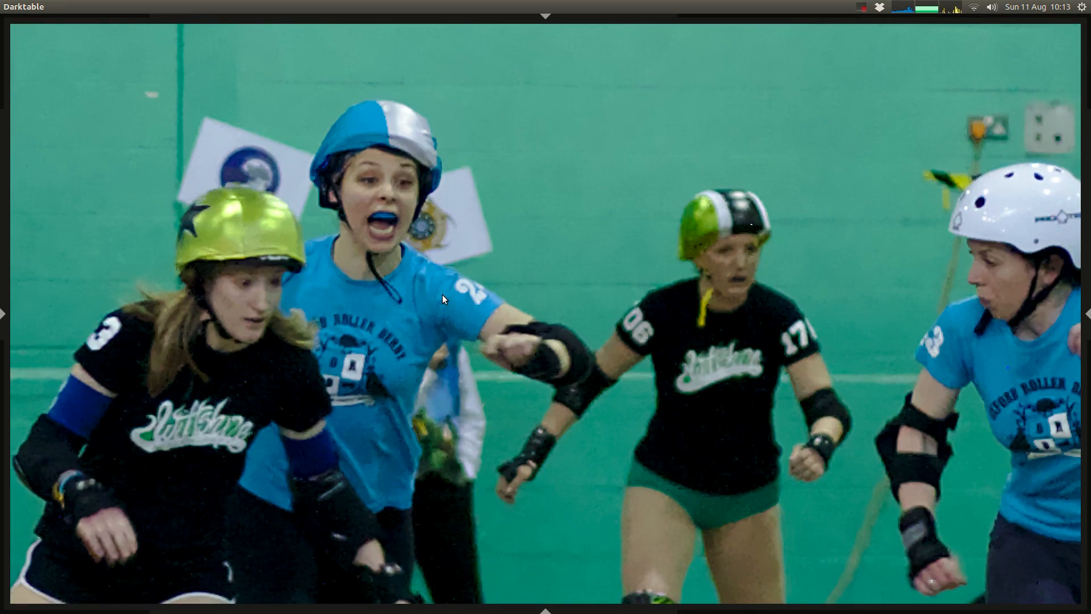
pyautogui.hotkey('ctrl', 'alt', 'Down')
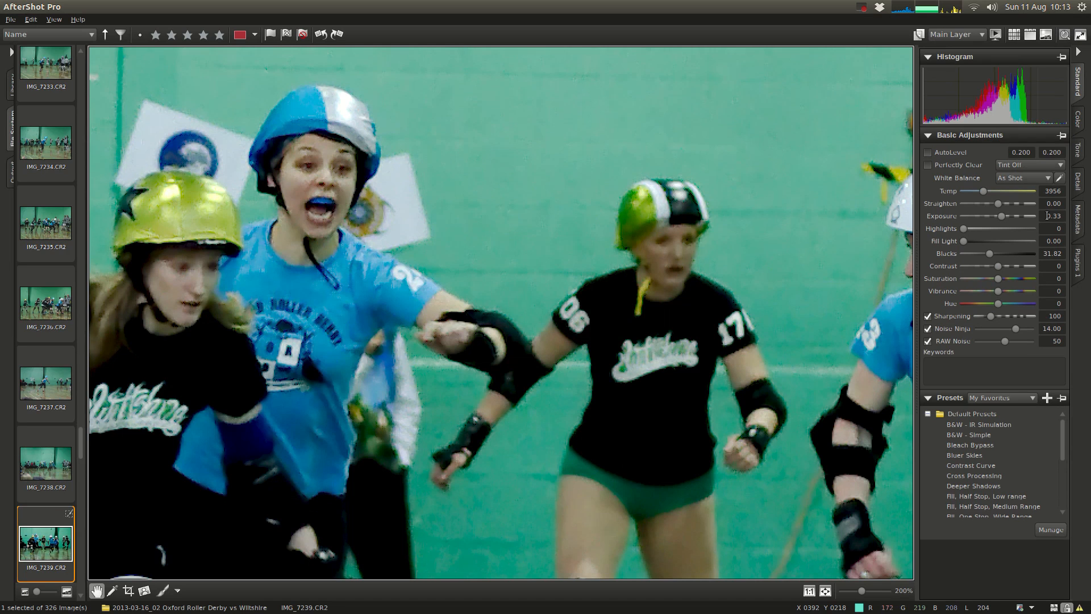
# Step: Adjust the detailed Noise Ninja Standard settings to a strength of 10.00 and a smooth value of 10.00
pyautogui.click(1078, 183)
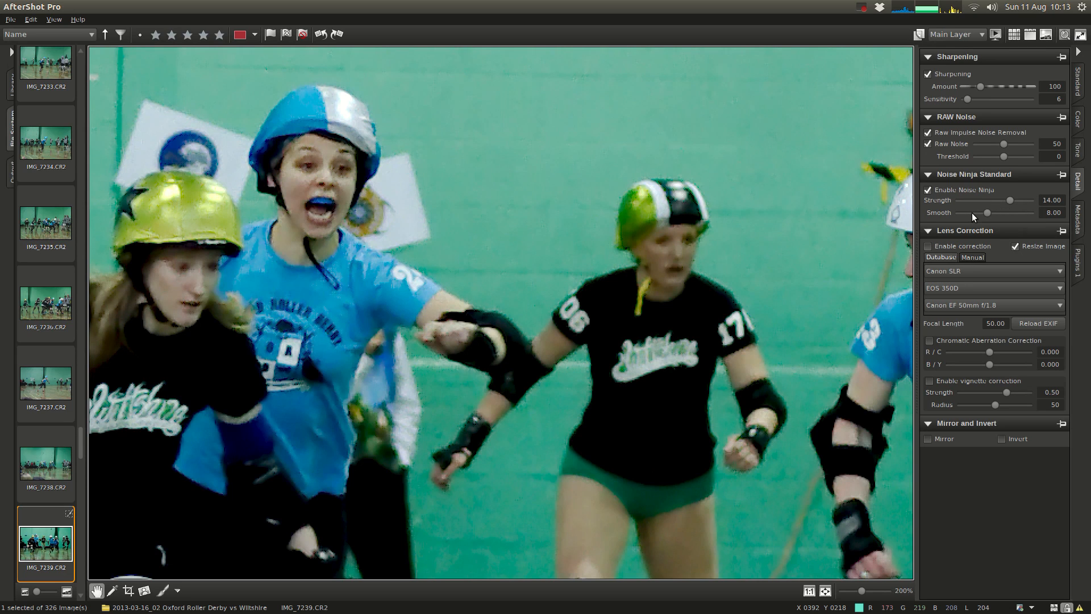
pyautogui.moveTo(962, 212); pyautogui.dragTo(958, 211)
pyautogui.moveTo(1030, 200); pyautogui.dragTo(960, 205)
pyautogui.scroll(8, 1020, 199)
pyautogui.click(1006, 200)
pyautogui.scroll(12, 1029, 212)
pyautogui.scroll(-6, 995, 213)
pyautogui.scroll(-2, 984, 211)
pyautogui.scroll(-2, 999, 198)
pyautogui.scroll(-2, 994, 199)
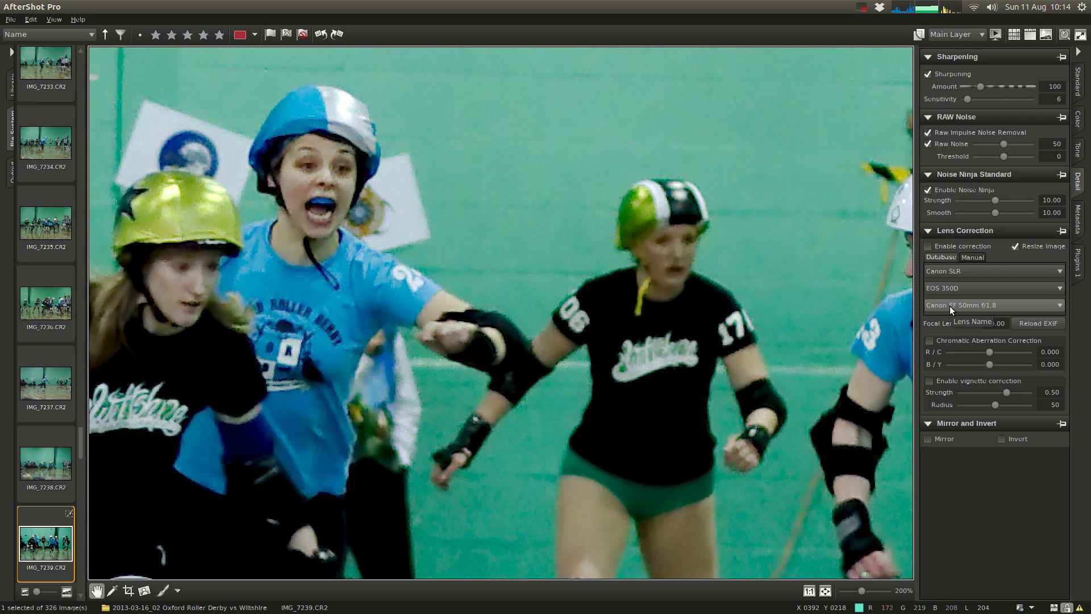
# Step: Switch to darktable, restore the side panels and duplicate the selected photo IMG_7239.CR2 in the lighttable
pyautogui.hotkey('ctrl', 'alt', 'Up')
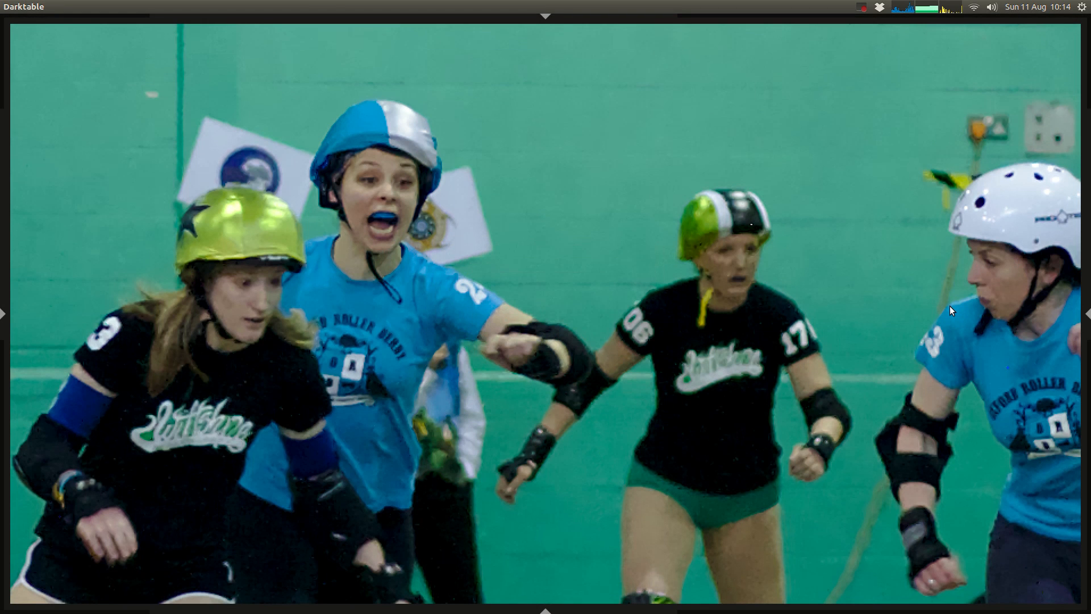
pyautogui.press('Tab')
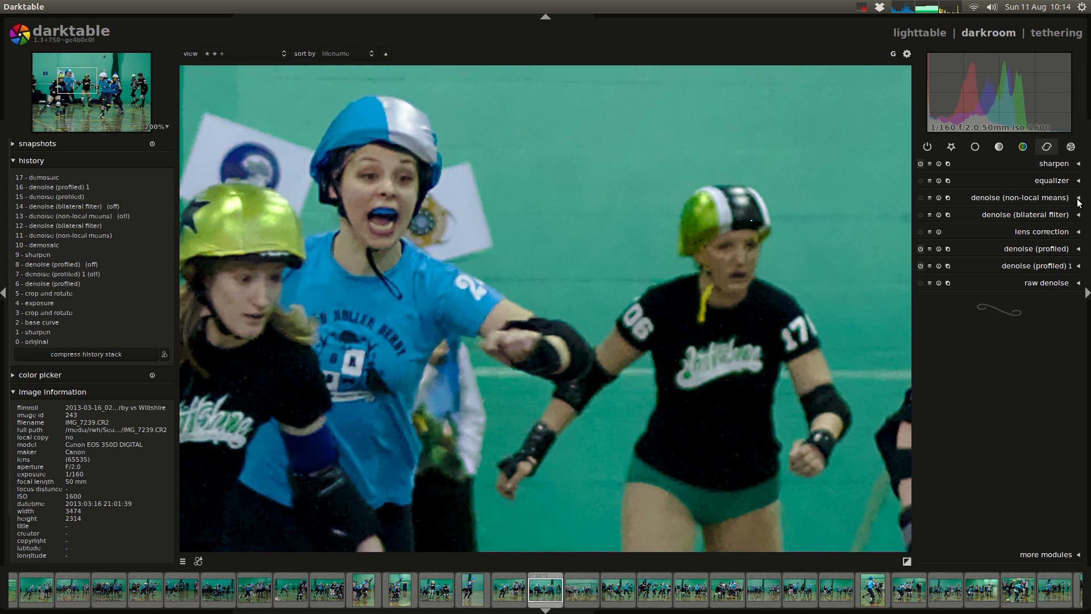
pyautogui.click(929, 32)
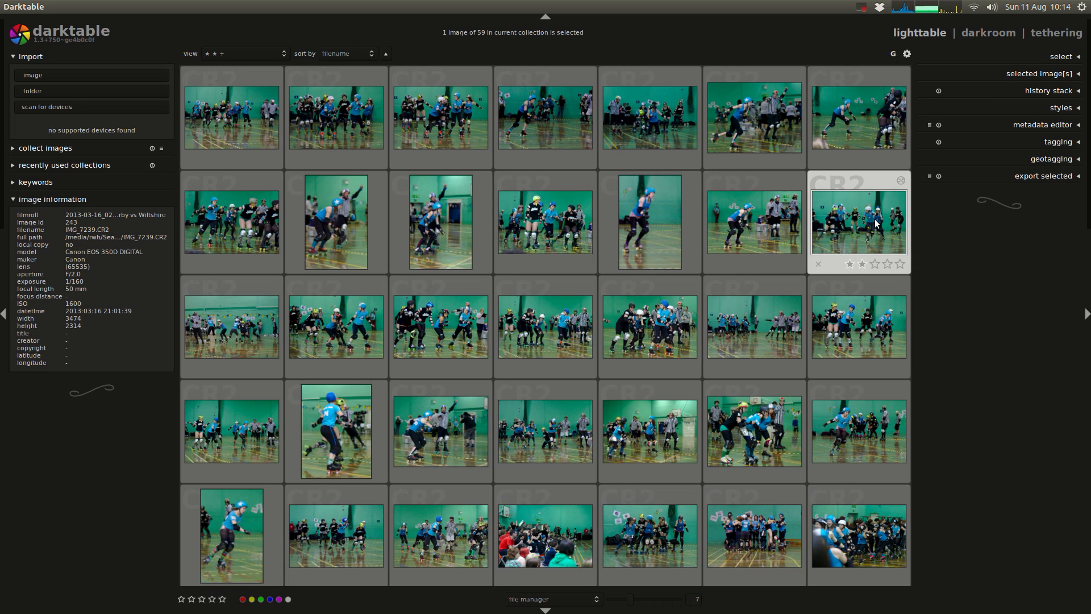
pyautogui.click(1066, 59)
pyautogui.click(1066, 80)
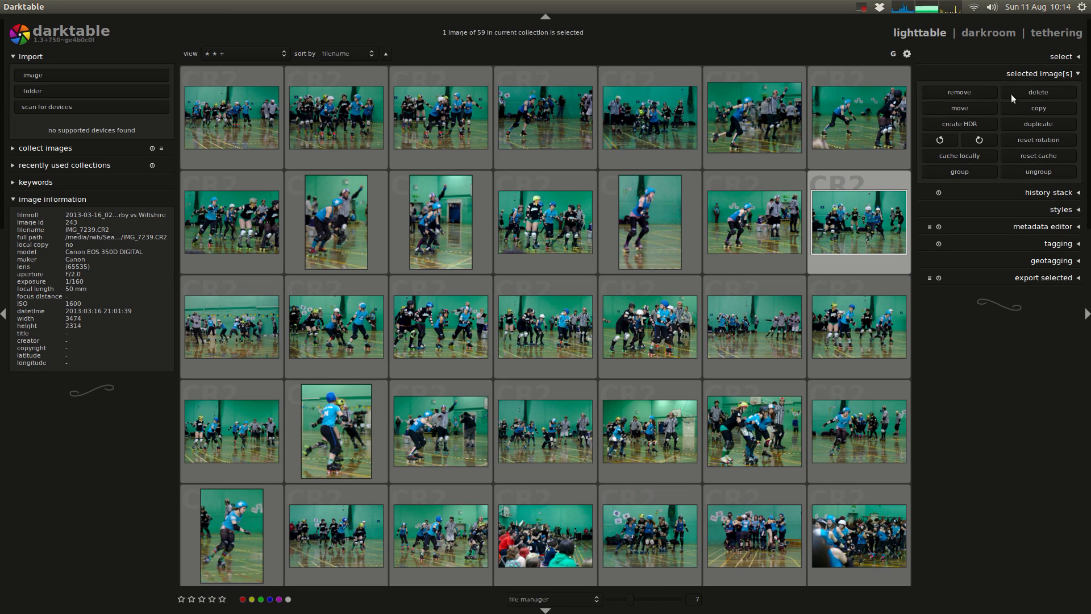
pyautogui.click(1037, 124)
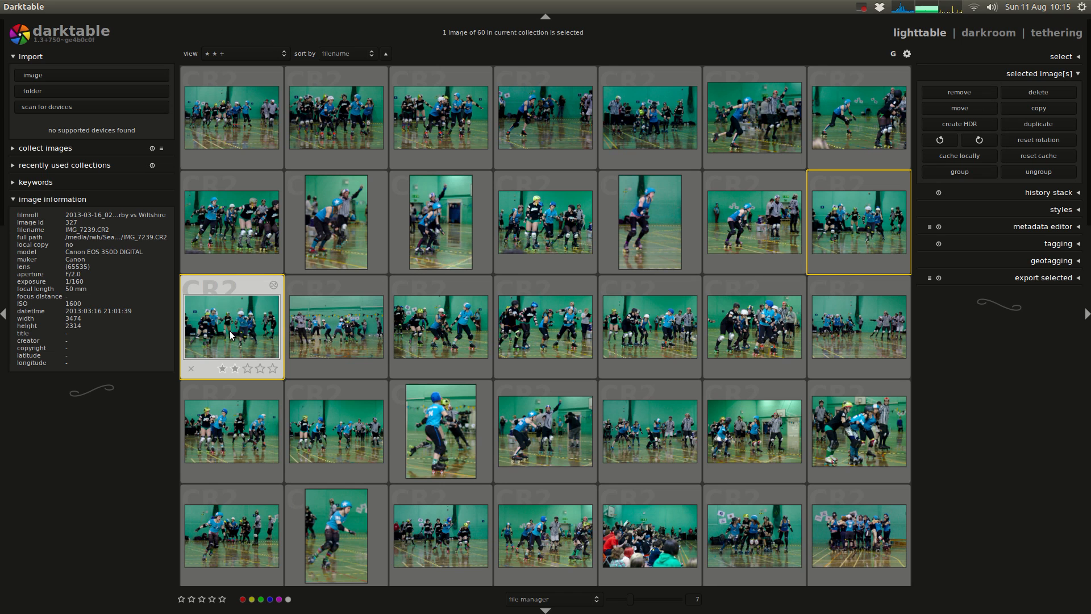
# Step: Open the duplicate in the darkroom, revert it to history item 5, crop and rotate, and compress the history stack
pyautogui.doubleClick(231, 334)
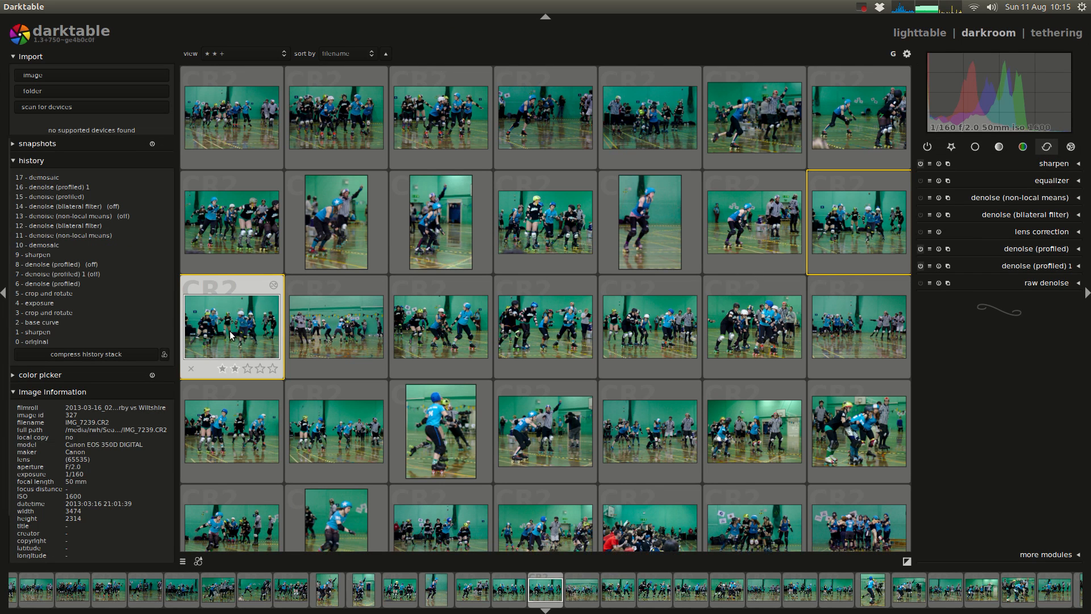
pyautogui.click(61, 292)
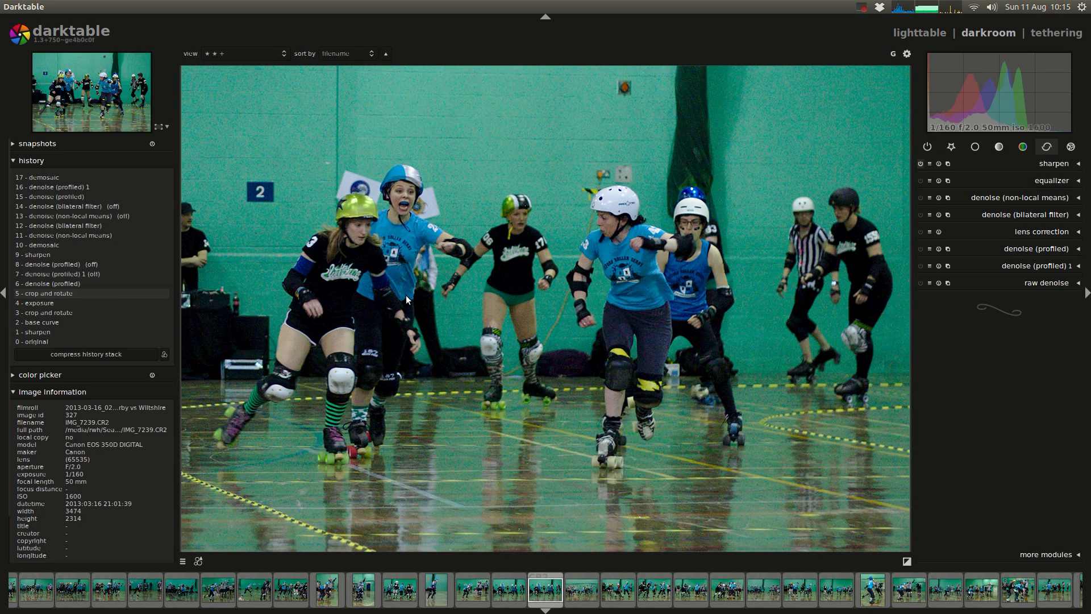
pyautogui.scroll(4, 442, 186)
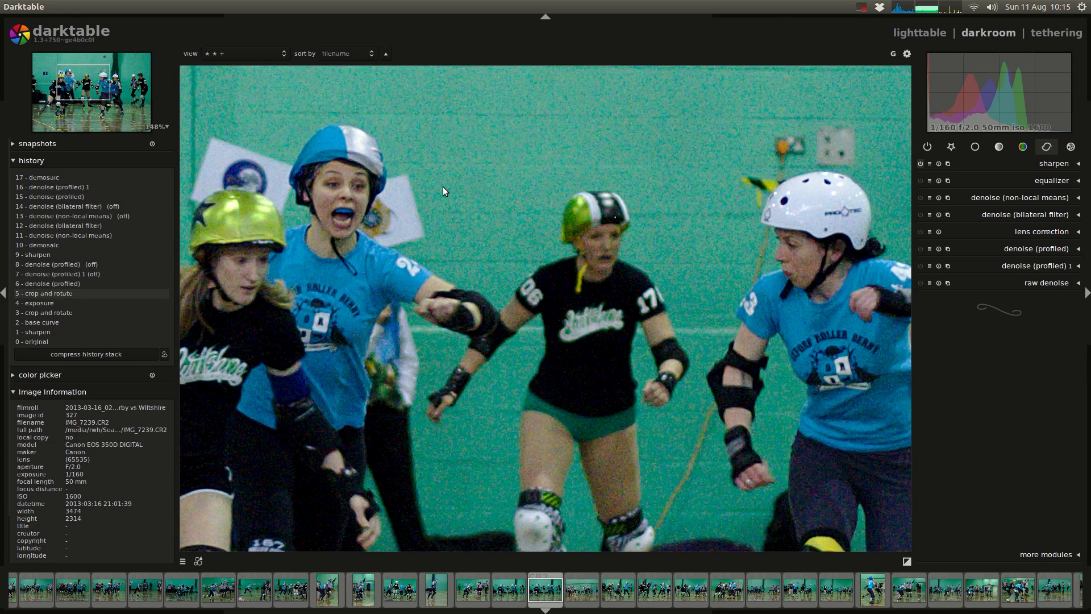
pyautogui.click(126, 353)
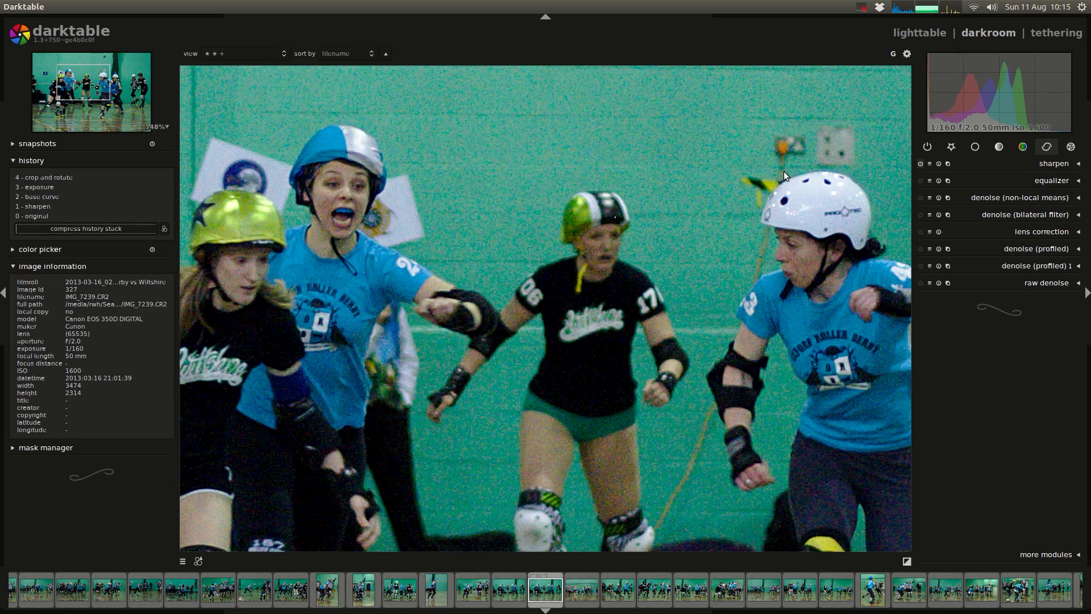
# Step: Check the Equalizer heading in the Darktable NR episode notes in Chromium, and expand the equalizer module in darktable
pyautogui.hotkey('alt', 'Tab')
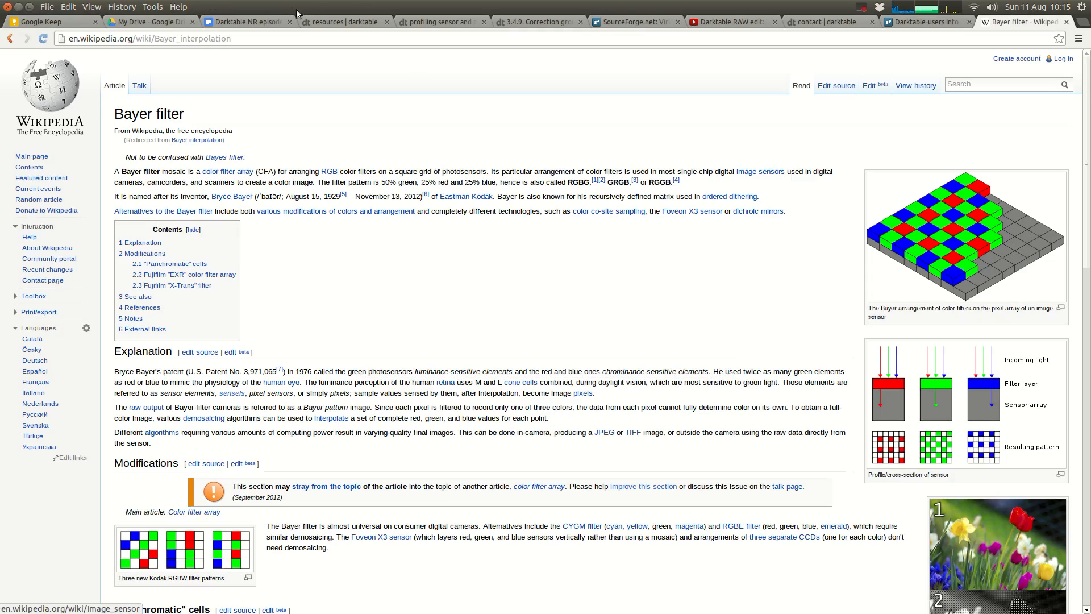
pyautogui.click(249, 21)
pyautogui.tripleClick(389, 331)
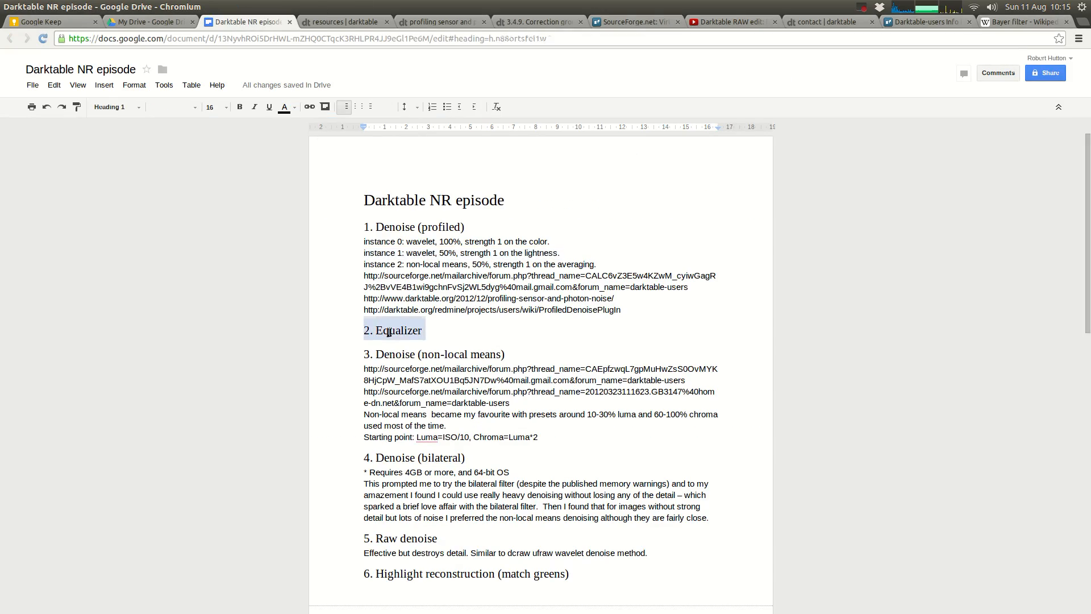
pyautogui.hotkey('alt', 'Tab')
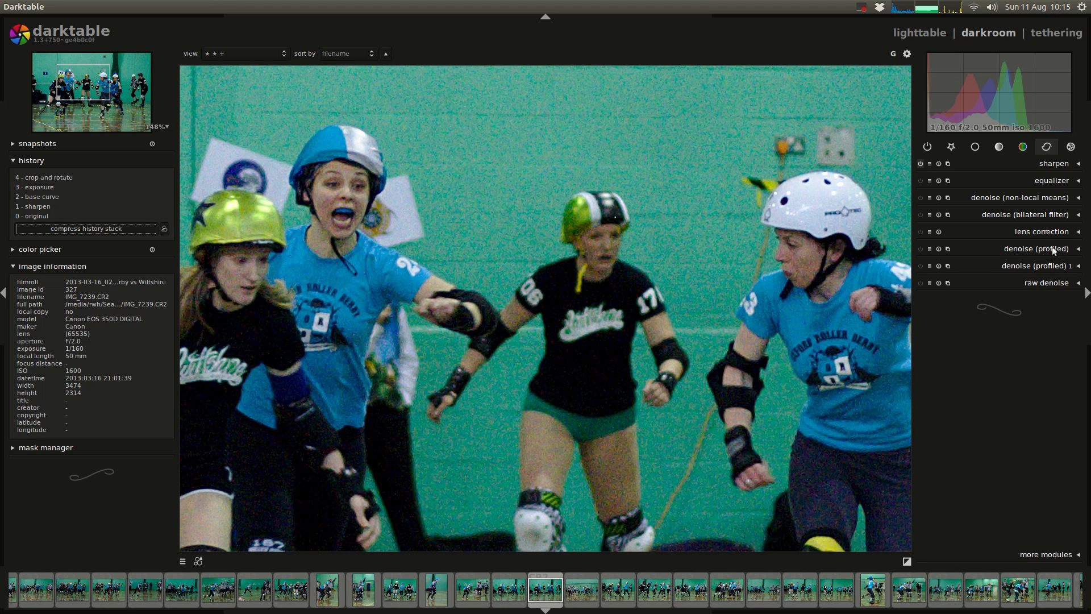
pyautogui.click(1048, 180)
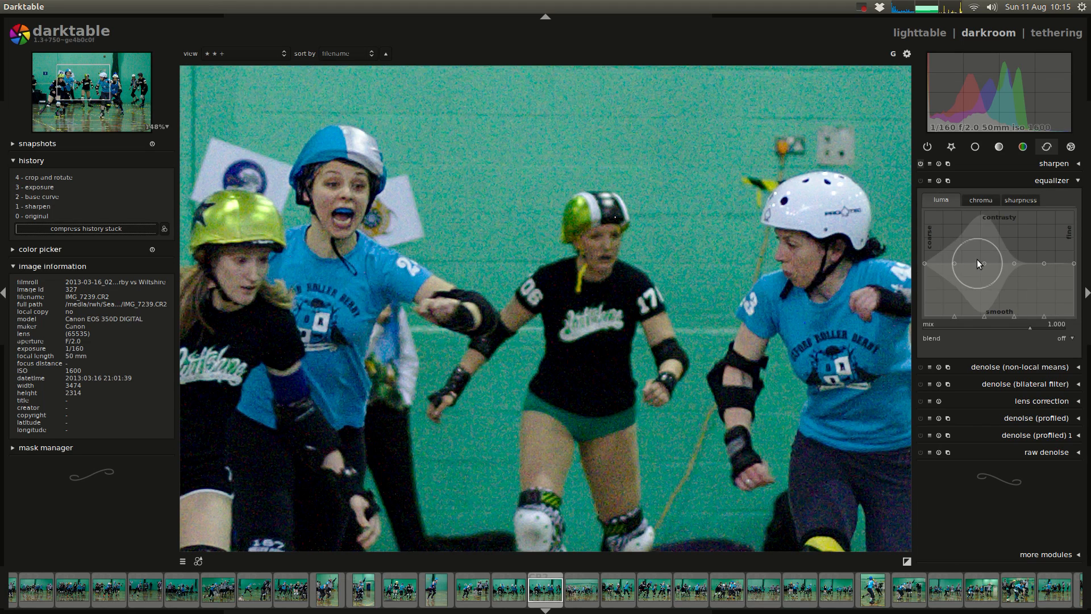
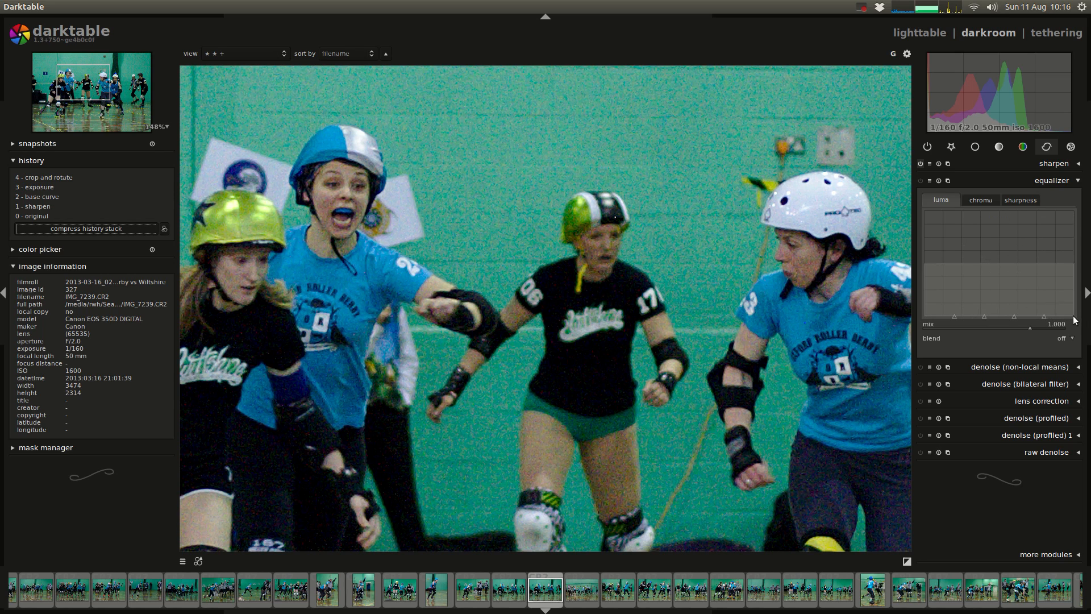
# Step: Enable the equalizer, try raising the finest luma band to maximum contrast, and reset the module
pyautogui.moveTo(1073, 314)
pyautogui.mouseDown()
pyautogui.moveTo(1075, 299)
pyautogui.moveTo(1074, 313)
pyautogui.mouseUp()
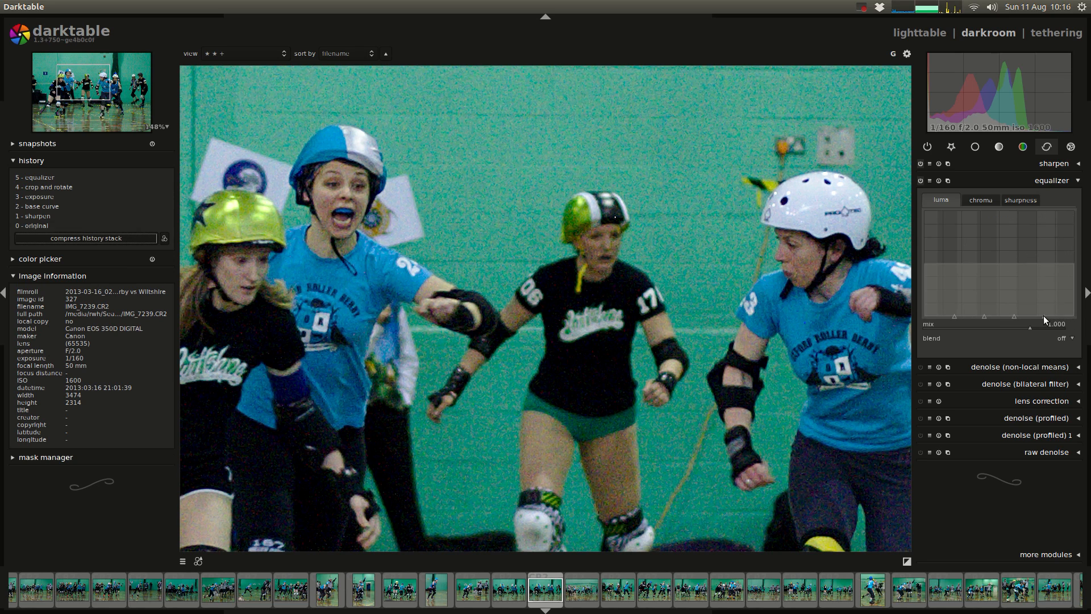
pyautogui.moveTo(1044, 301); pyautogui.dragTo(1047, 302)
pyautogui.click(941, 185)
pyautogui.moveTo(1075, 261); pyautogui.dragTo(1078, 213)
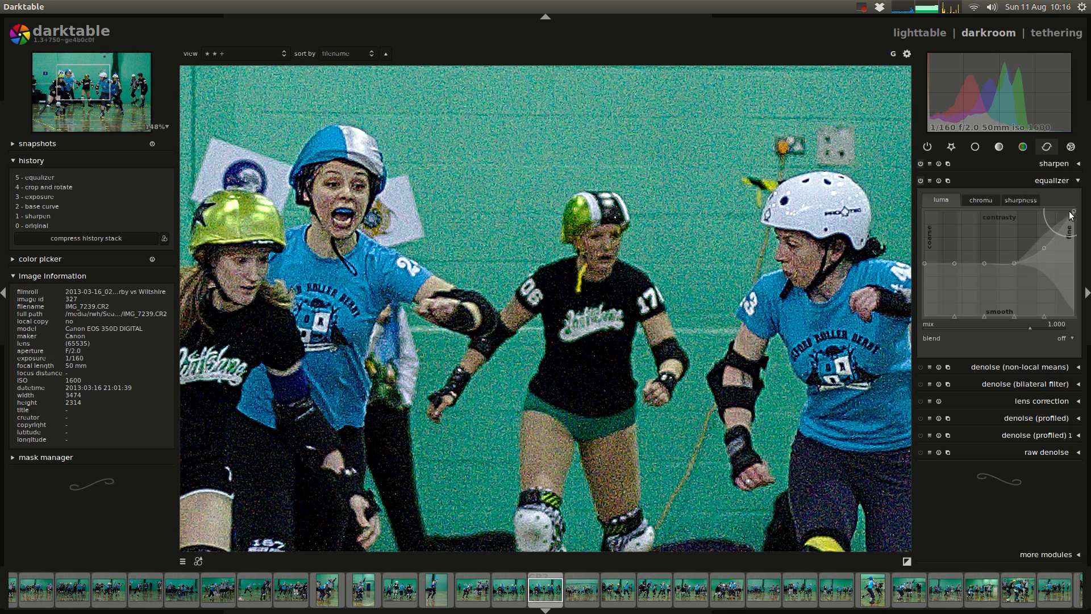
pyautogui.click(938, 180)
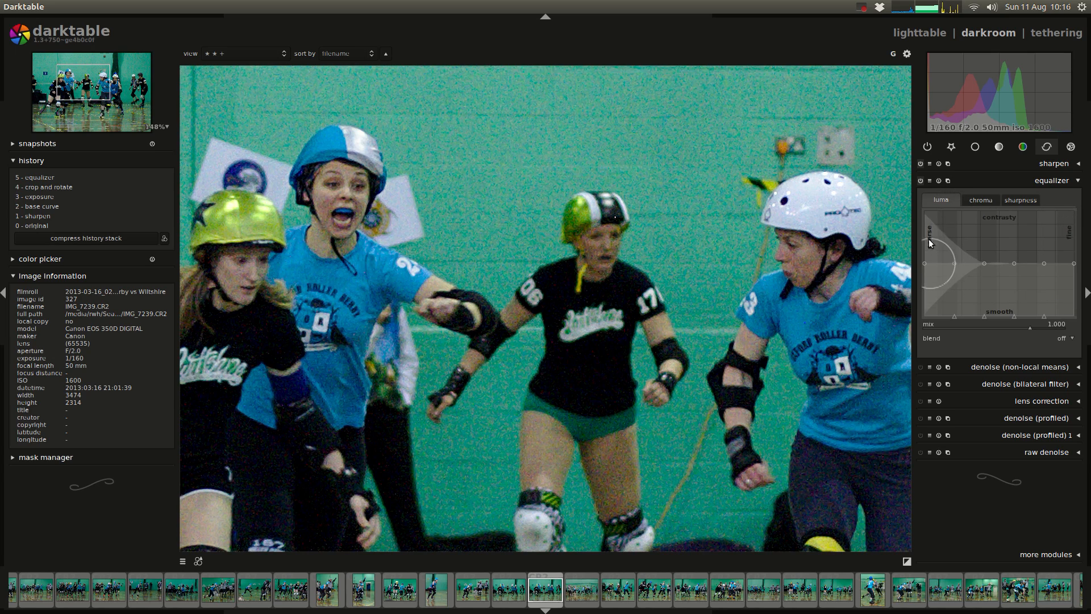
# Step: Try maximum contrast on the coarsest luma band, comparing the whole photo with the equalizer off and on before resetting it
pyautogui.moveTo(925, 263); pyautogui.dragTo(913, 192)
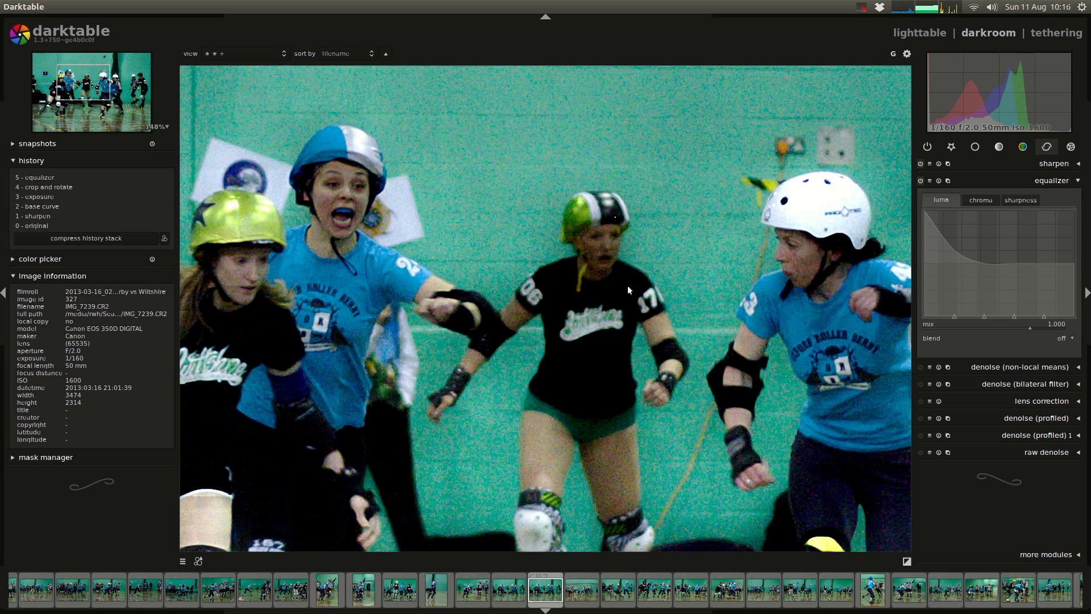
pyautogui.scroll(-5, 619, 313)
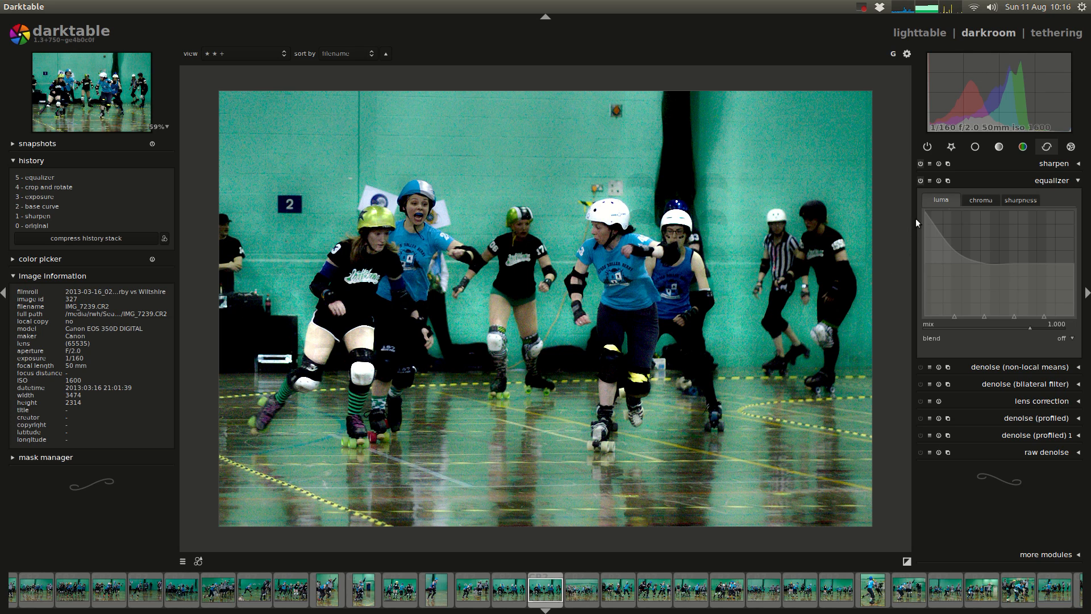
pyautogui.click(920, 180)
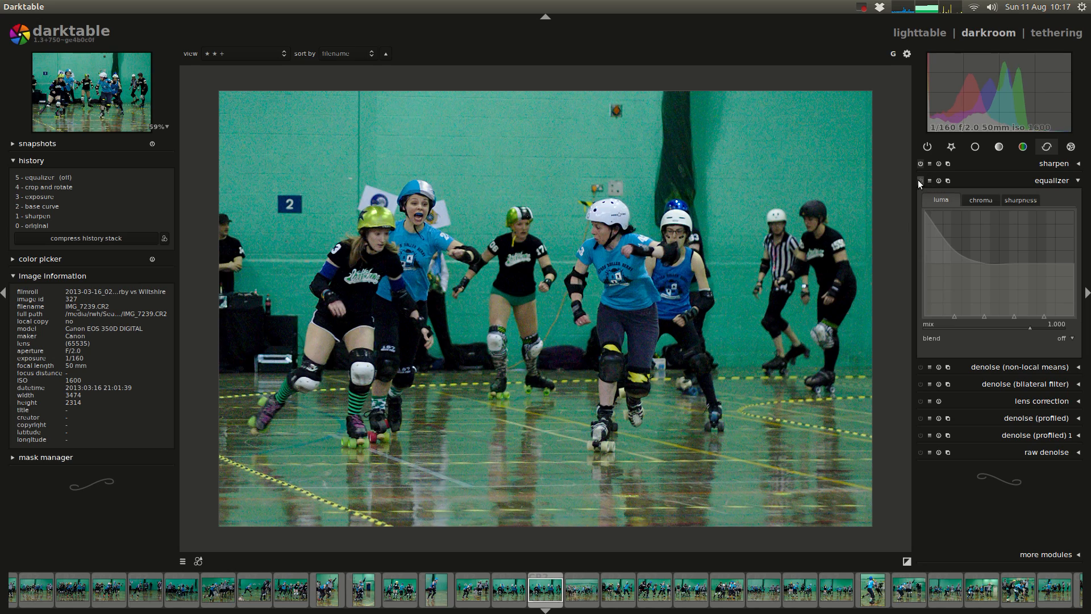
pyautogui.click(915, 179)
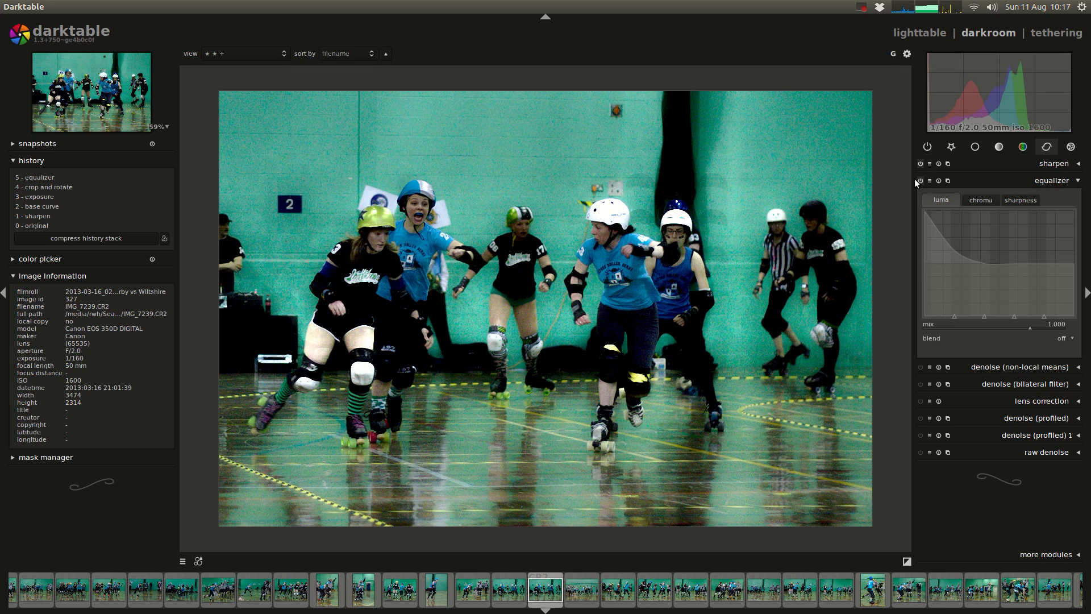
pyautogui.click(920, 181)
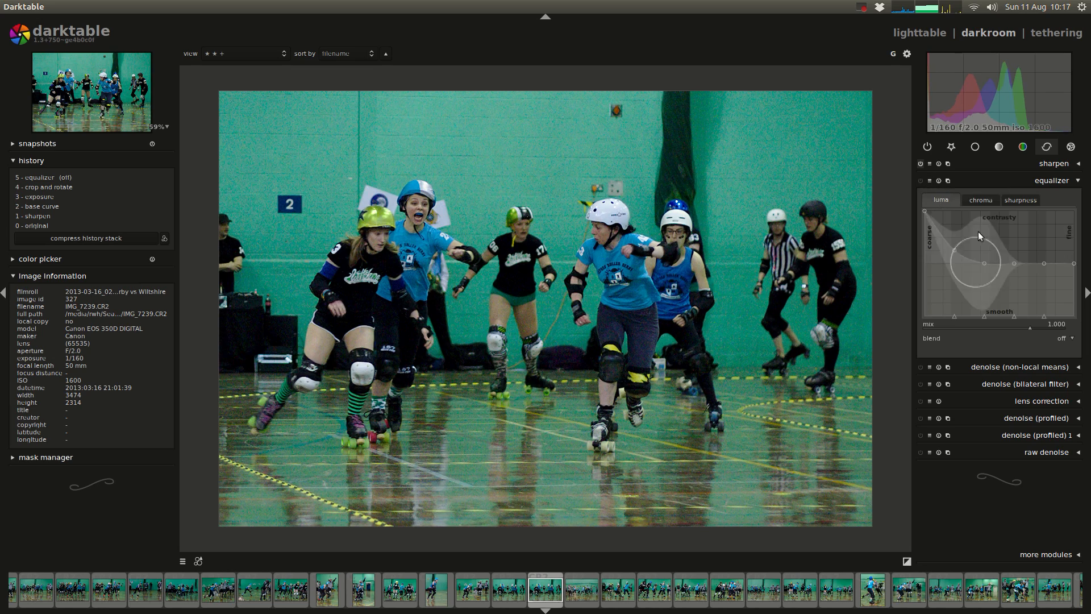
pyautogui.click(939, 181)
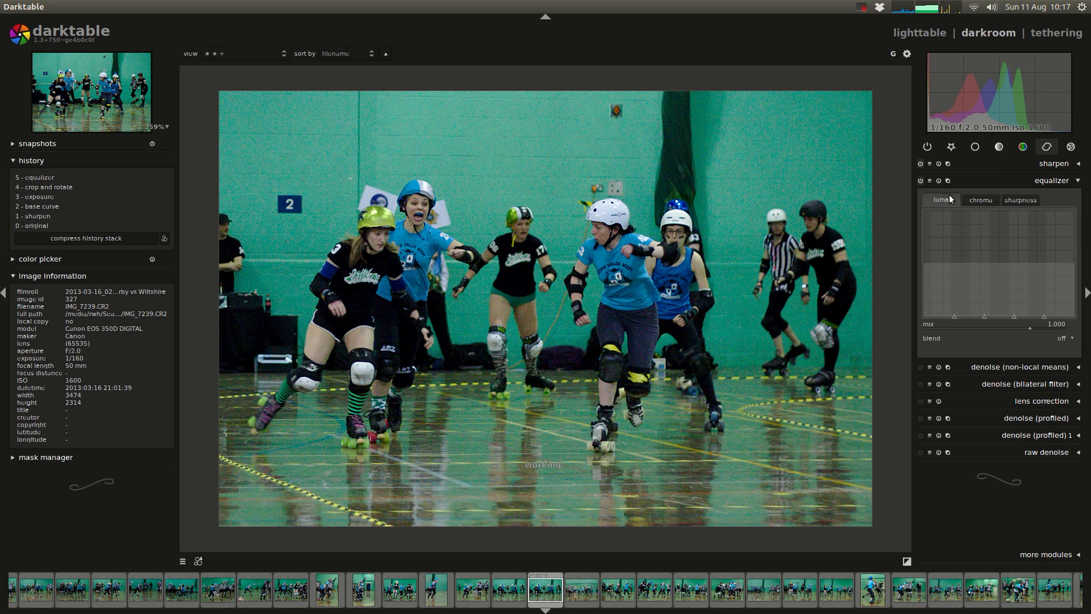
# Step: Try a strong boost and a strong cut of the medium-fine luma band plus a coarse cut, and reset the equalizer
pyautogui.moveTo(1000, 264); pyautogui.dragTo(996, 206)
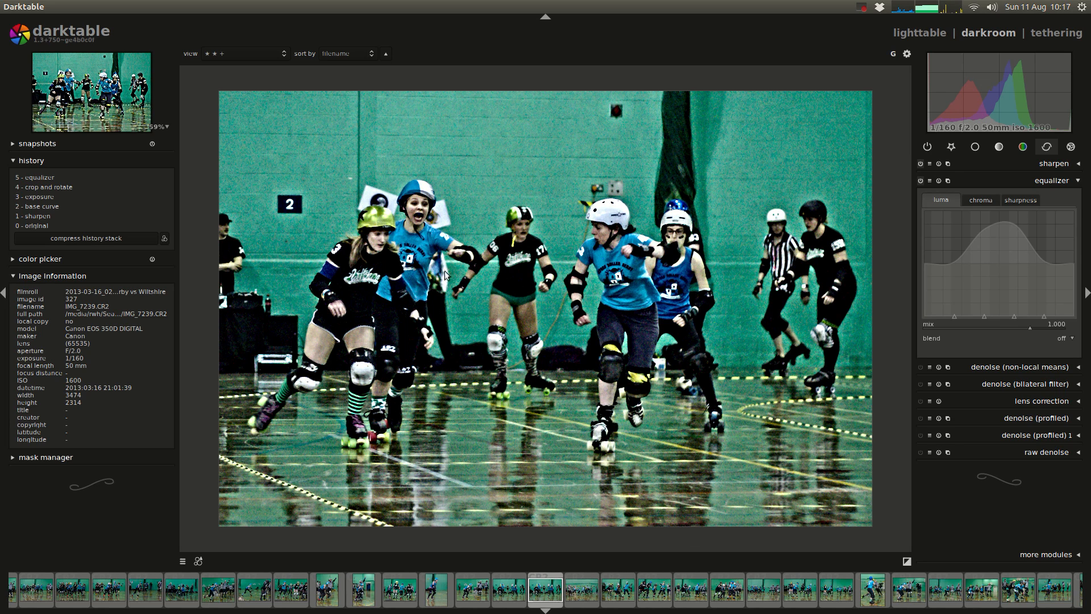
pyautogui.moveTo(1008, 214); pyautogui.dragTo(1005, 326)
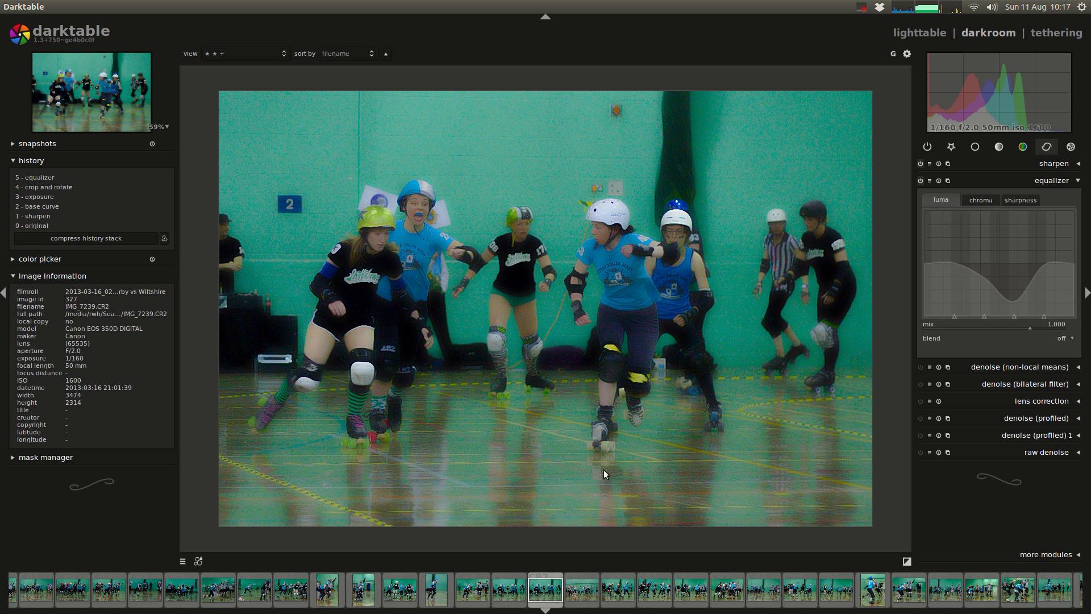
pyautogui.moveTo(926, 261); pyautogui.dragTo(943, 335)
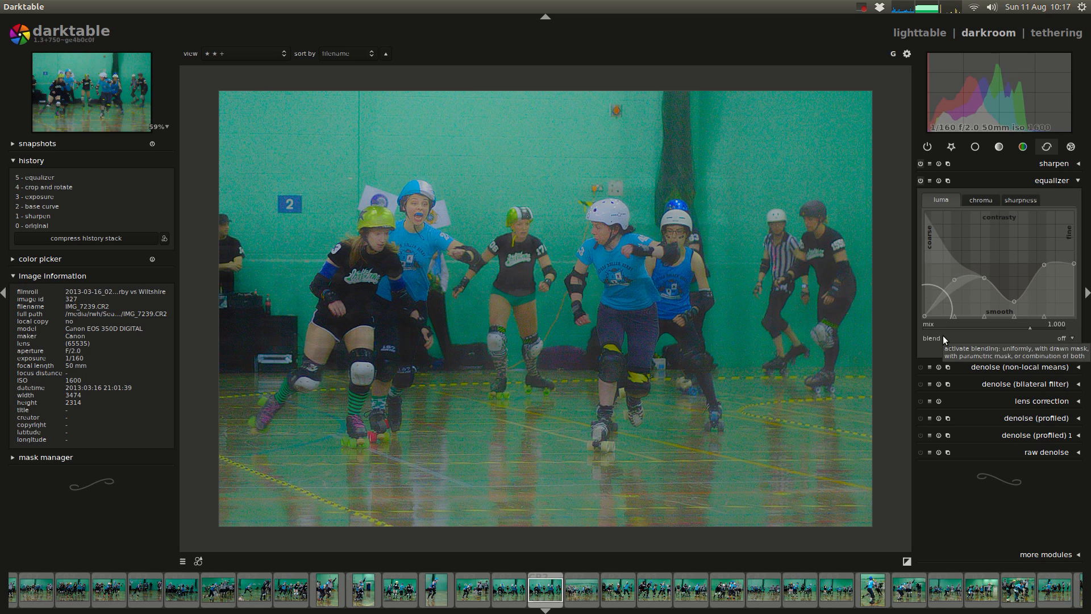
pyautogui.click(938, 180)
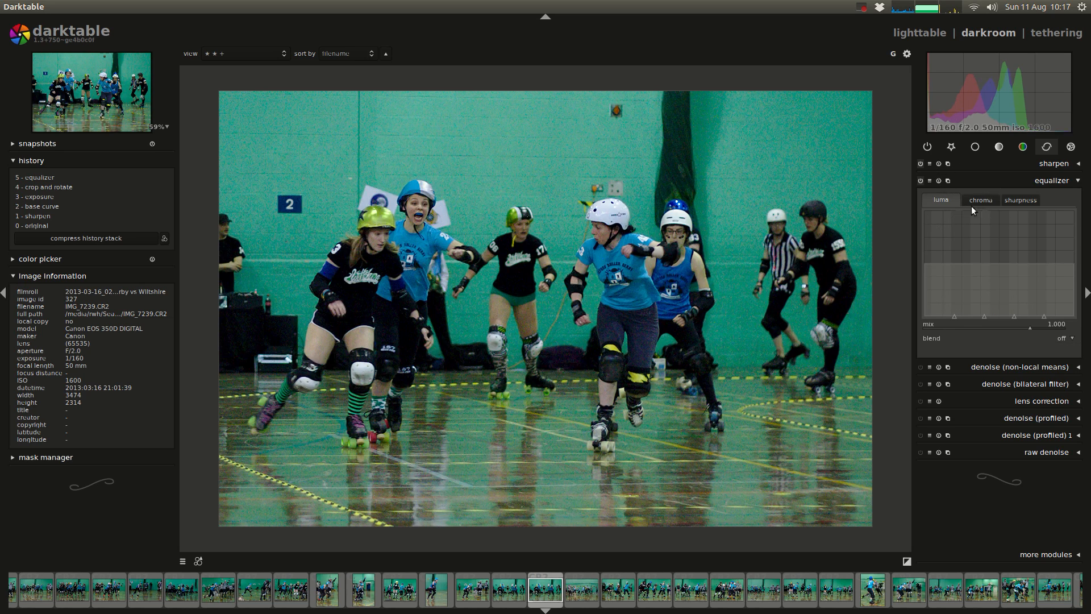
# Step: Try reshaping the equalizer's chroma curve by raising the finest band, lowering the coarsest band and boosting the middle bands
pyautogui.click(981, 200)
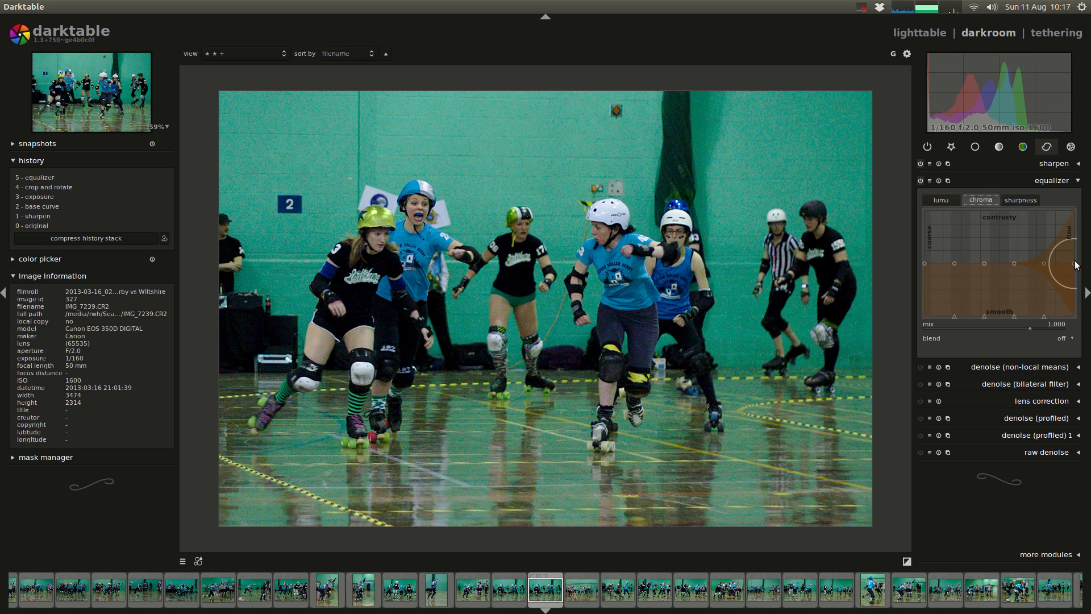
pyautogui.moveTo(1062, 171); pyautogui.dragTo(1062, 163)
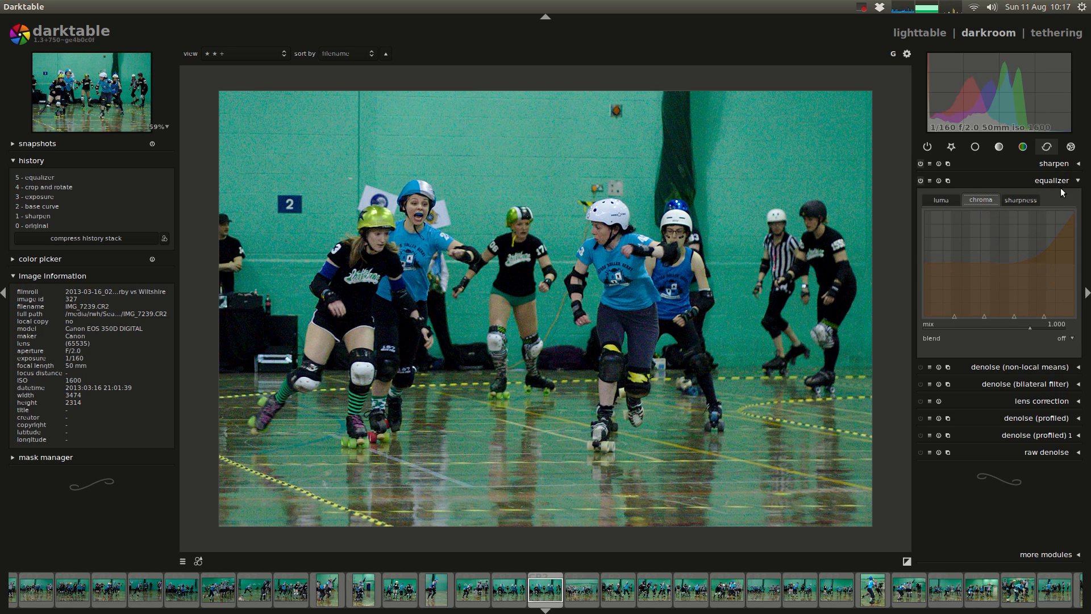
pyautogui.moveTo(1073, 213)
pyautogui.mouseDown()
pyautogui.moveTo(1071, 367)
pyautogui.moveTo(1074, 220)
pyautogui.mouseUp()
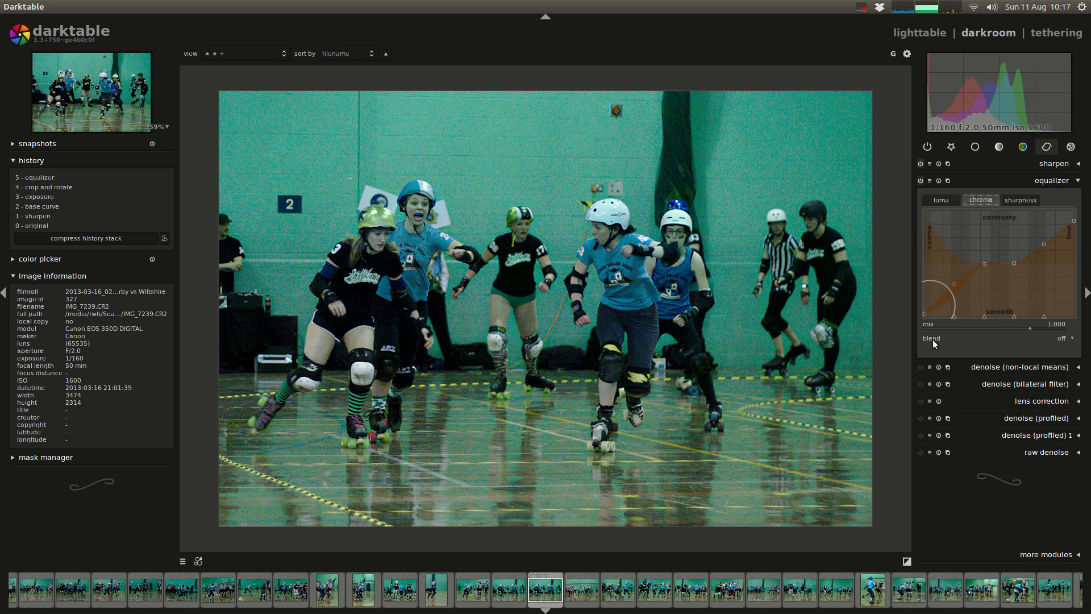
pyautogui.moveTo(929, 135); pyautogui.dragTo(1041, 232)
# Step: Try lowering the fine bands and raising the middle of the equalizer's sharpness curve, and reset the module to flat curves
pyautogui.click(1020, 199)
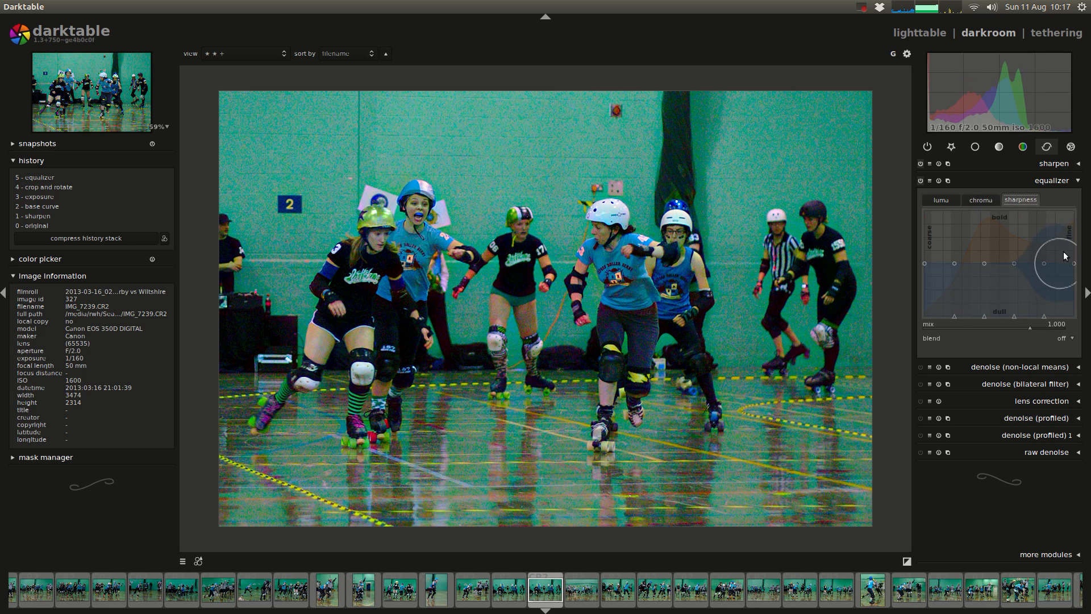
pyautogui.moveTo(1058, 165); pyautogui.dragTo(1061, 382)
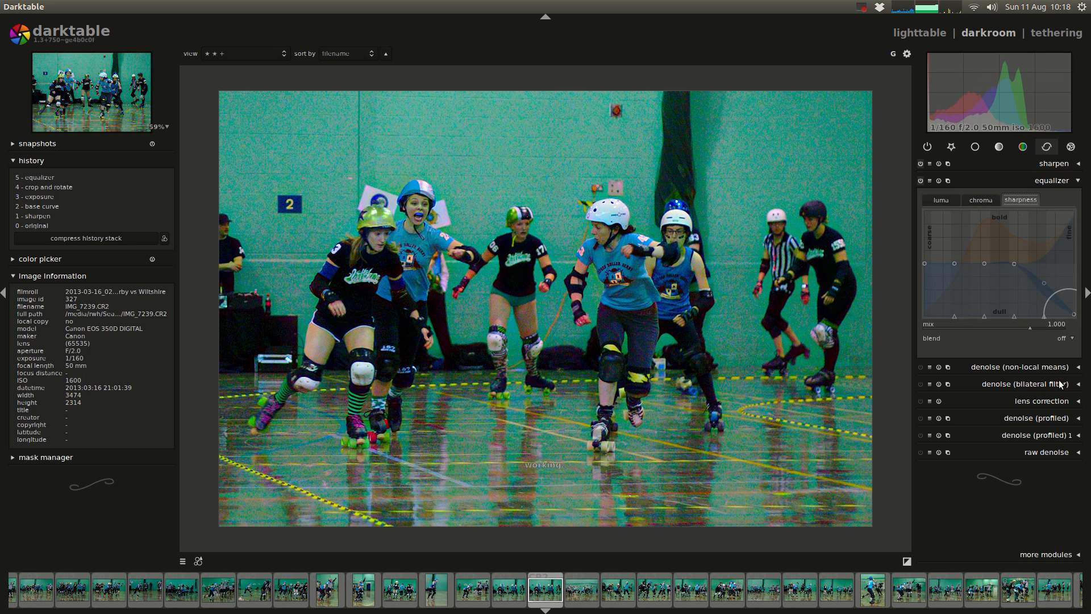
pyautogui.moveTo(990, 264); pyautogui.dragTo(963, 424)
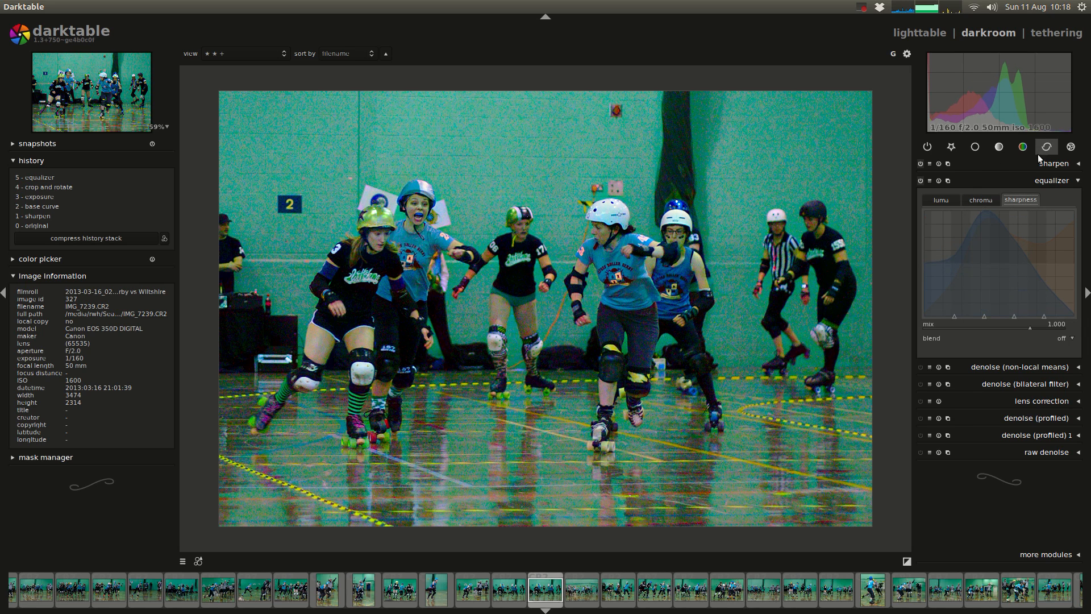
pyautogui.click(940, 180)
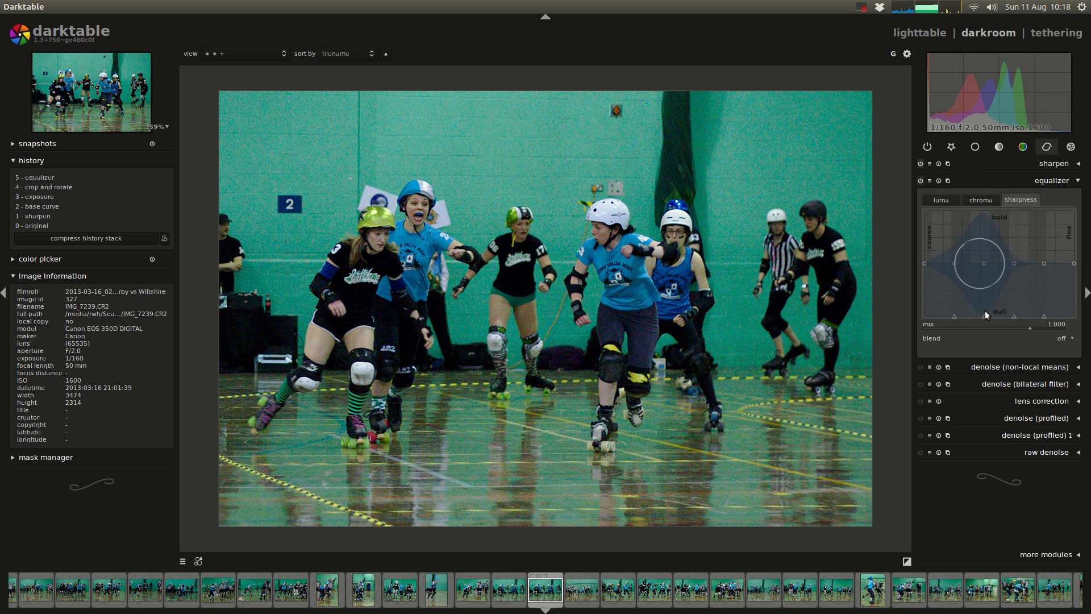
pyautogui.click(1043, 321)
pyautogui.moveTo(1044, 322); pyautogui.dragTo(987, 328)
pyautogui.click(938, 180)
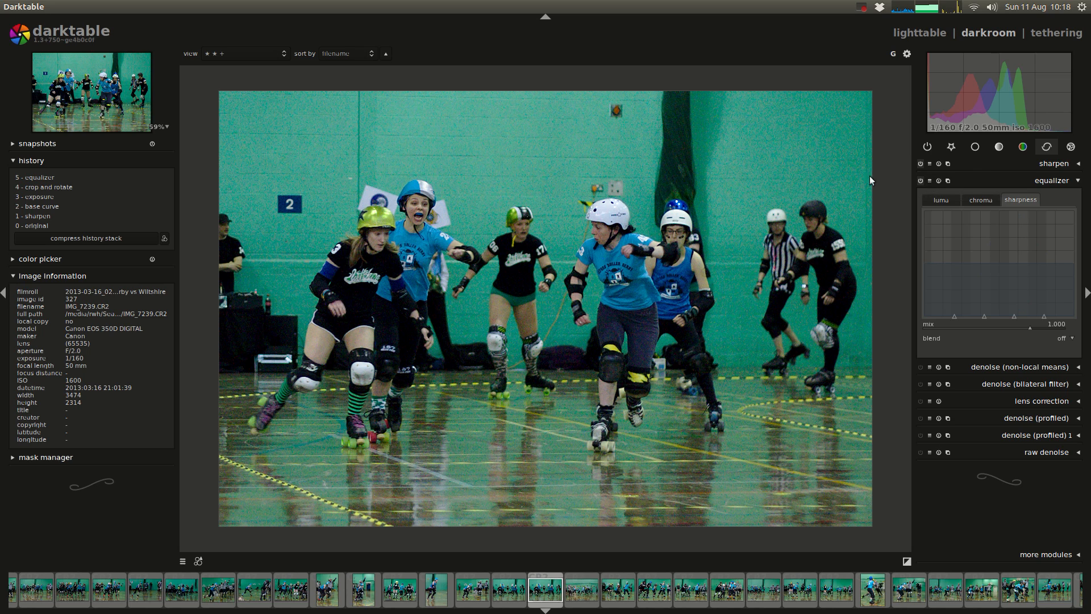
# Step: Apply the denoise (subtle) preset to the equalizer
pyautogui.click(929, 180)
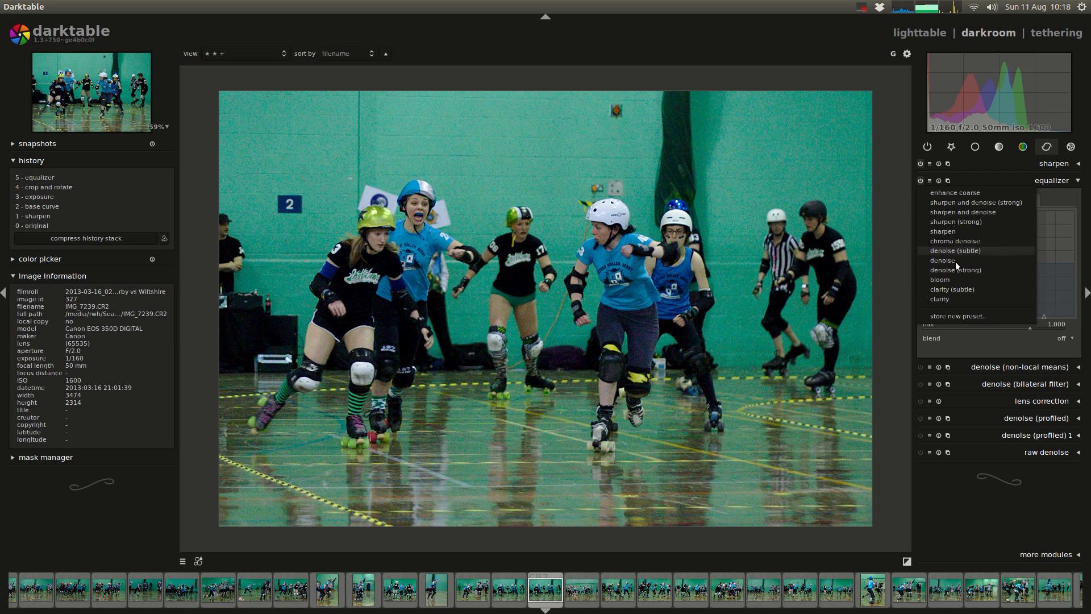
pyautogui.click(930, 180)
pyautogui.middleClick(407, 250)
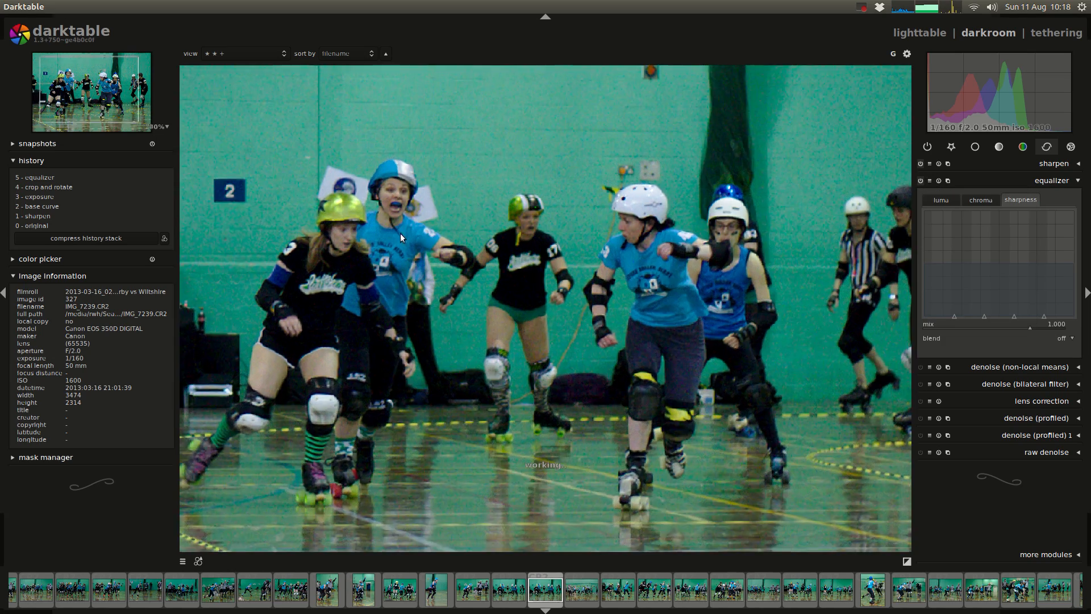
pyautogui.scroll(5, 424, 181)
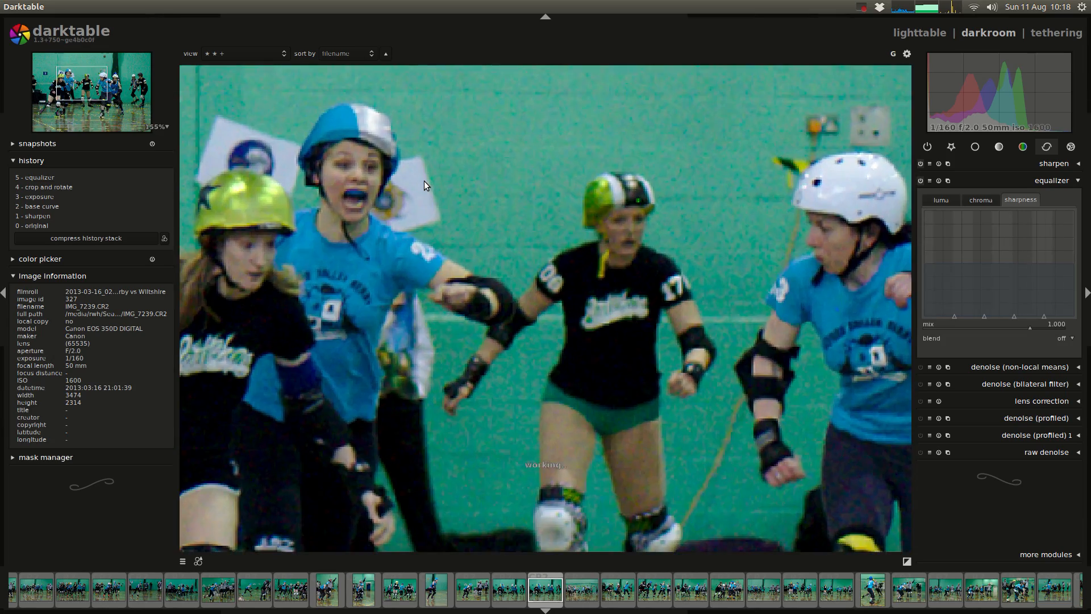
pyautogui.scroll(1, 520, 258)
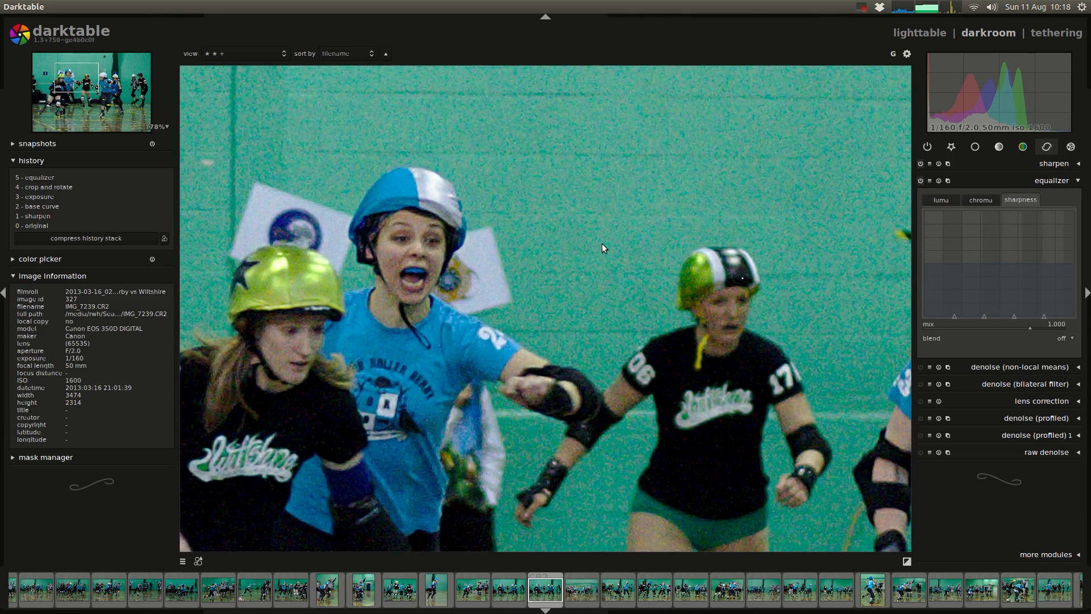
pyautogui.click(930, 180)
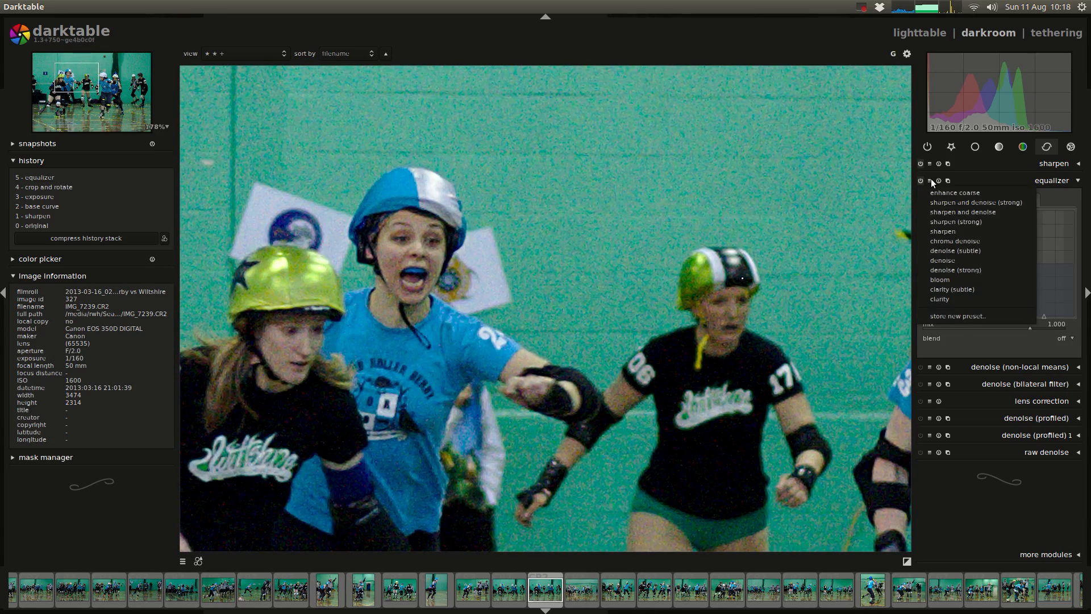
pyautogui.click(947, 248)
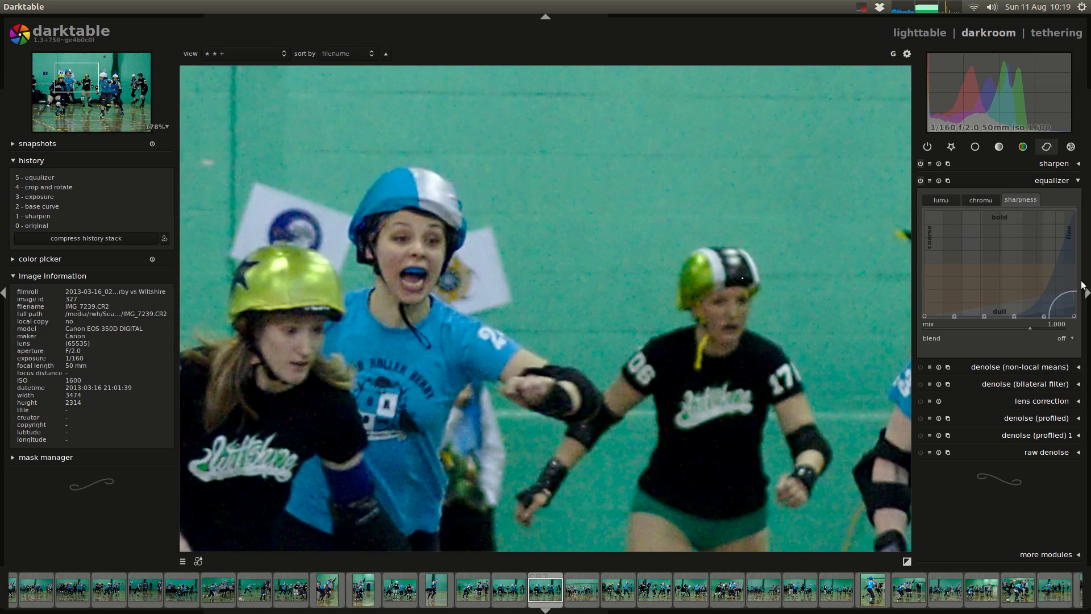
# Step: Examine the luma, chroma and sharpness curves that the equalizer preset uses
pyautogui.click(939, 201)
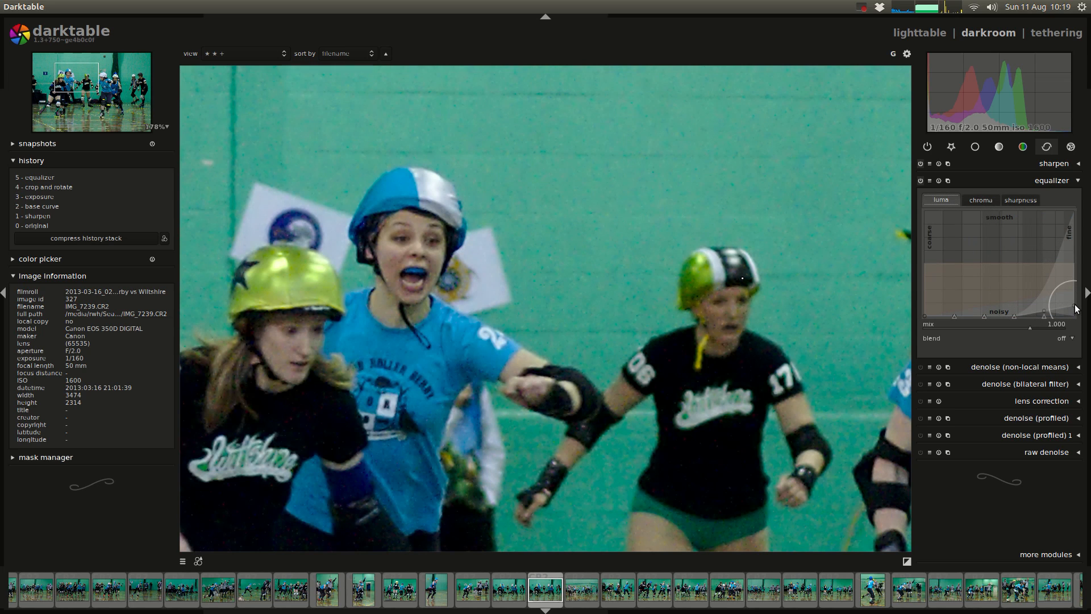
pyautogui.click(976, 198)
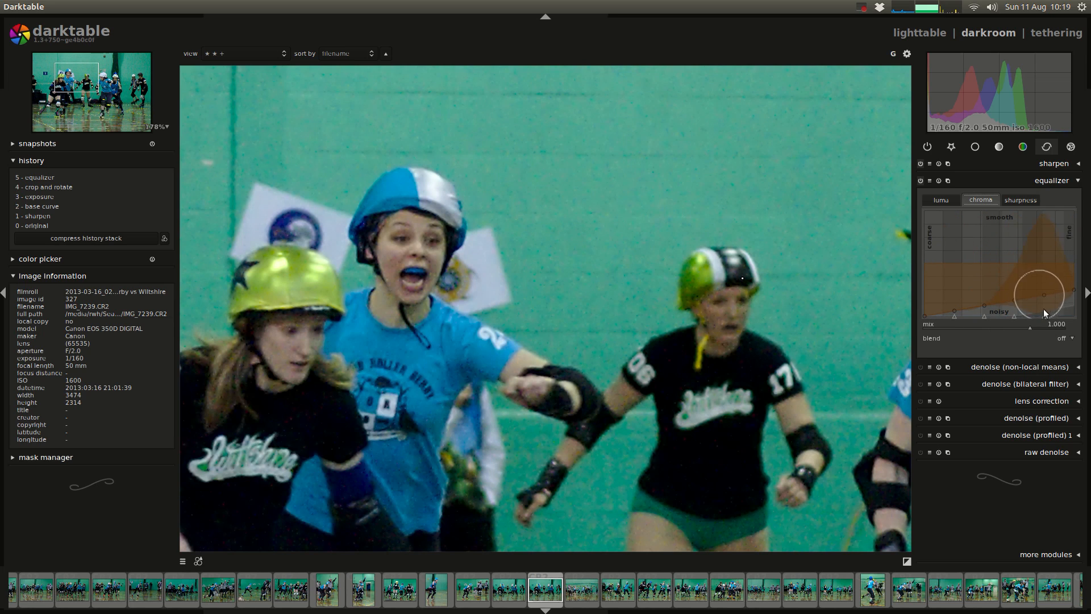
pyautogui.click(1024, 198)
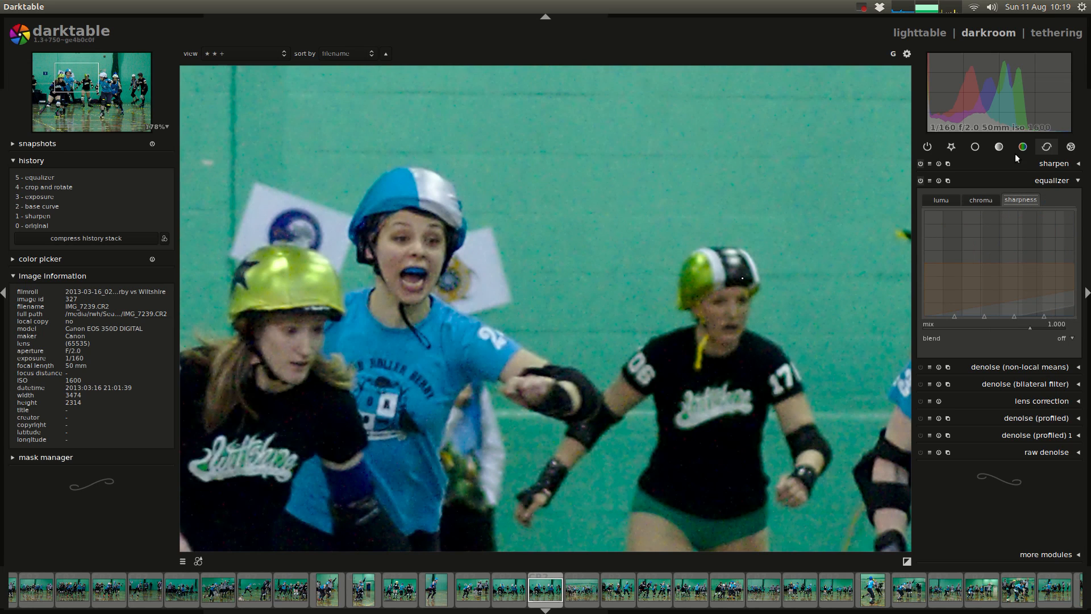
pyautogui.click(926, 197)
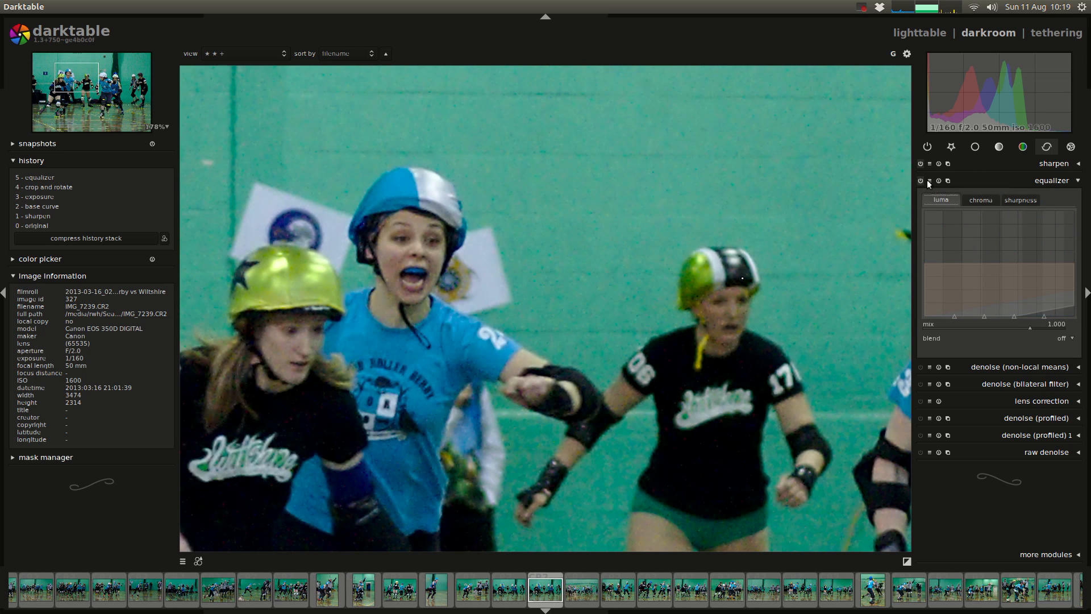
# Step: Apply the denoise preset to the equalizer and check its luma and chroma curves
pyautogui.click(930, 180)
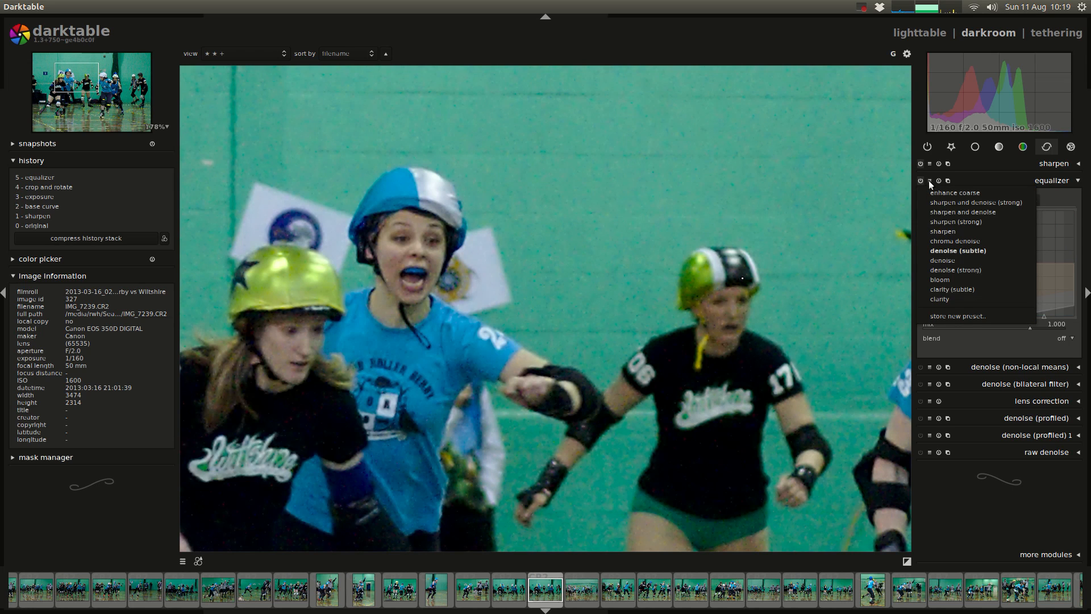
pyautogui.click(943, 261)
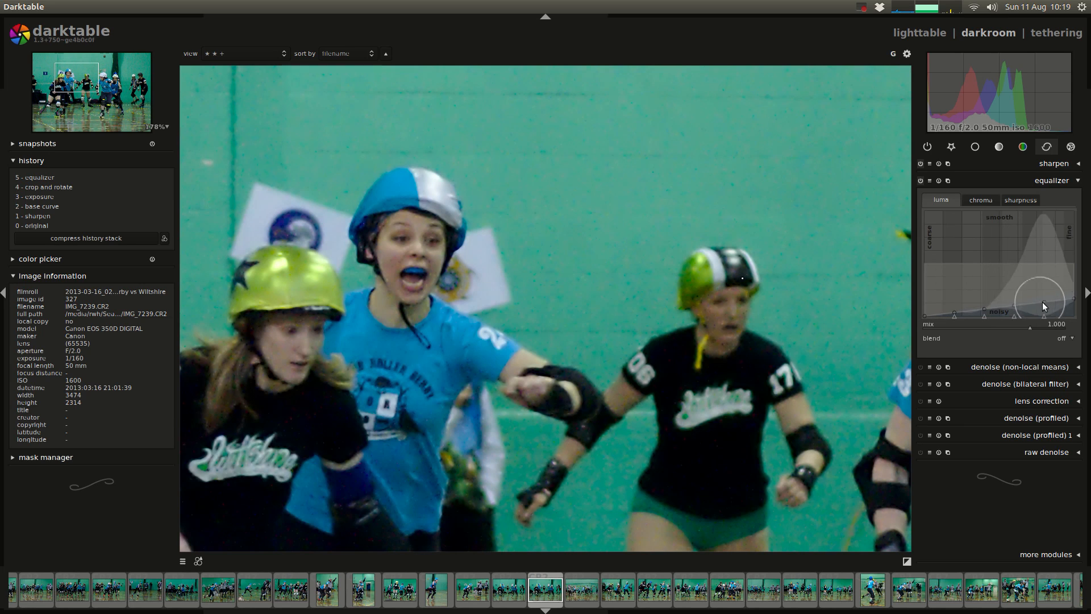
pyautogui.click(980, 197)
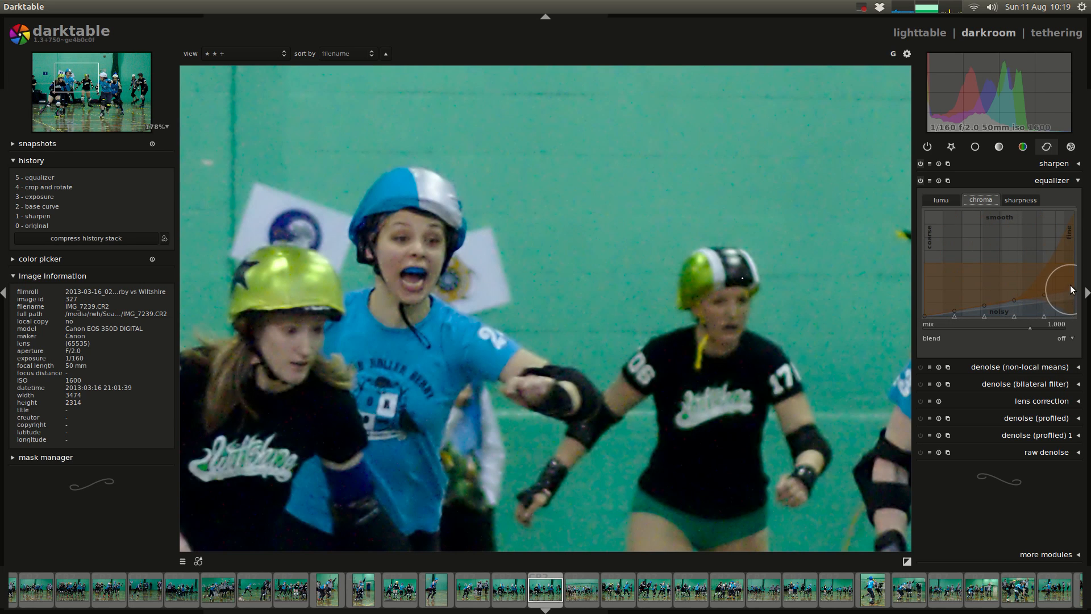
# Step: Apply the denoise (strong) preset to the equalizer and examine its sharpness, chroma and luma curves
pyautogui.click(929, 180)
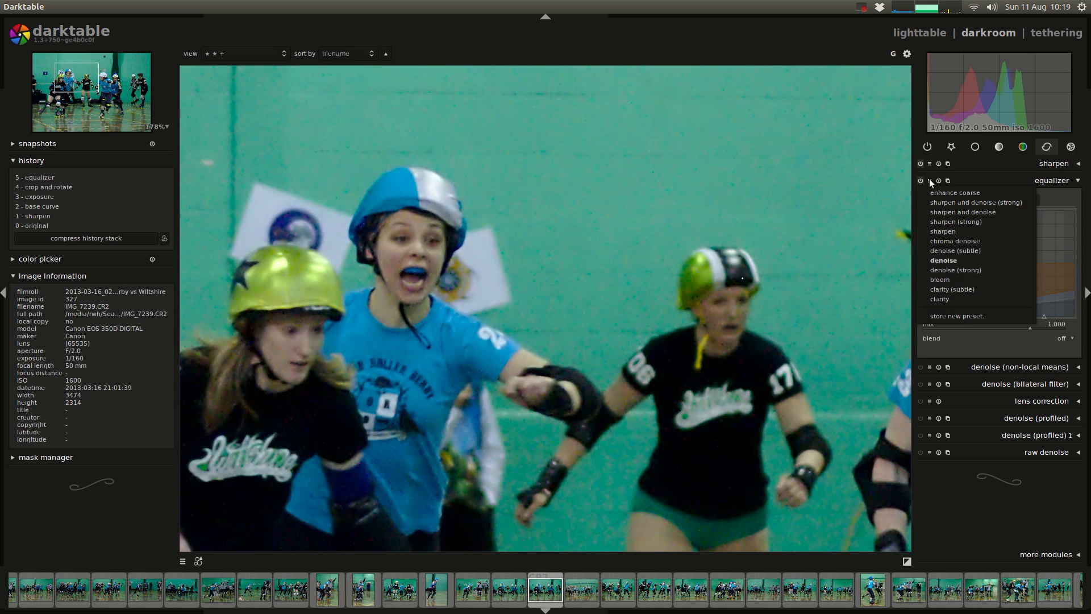
pyautogui.click(959, 266)
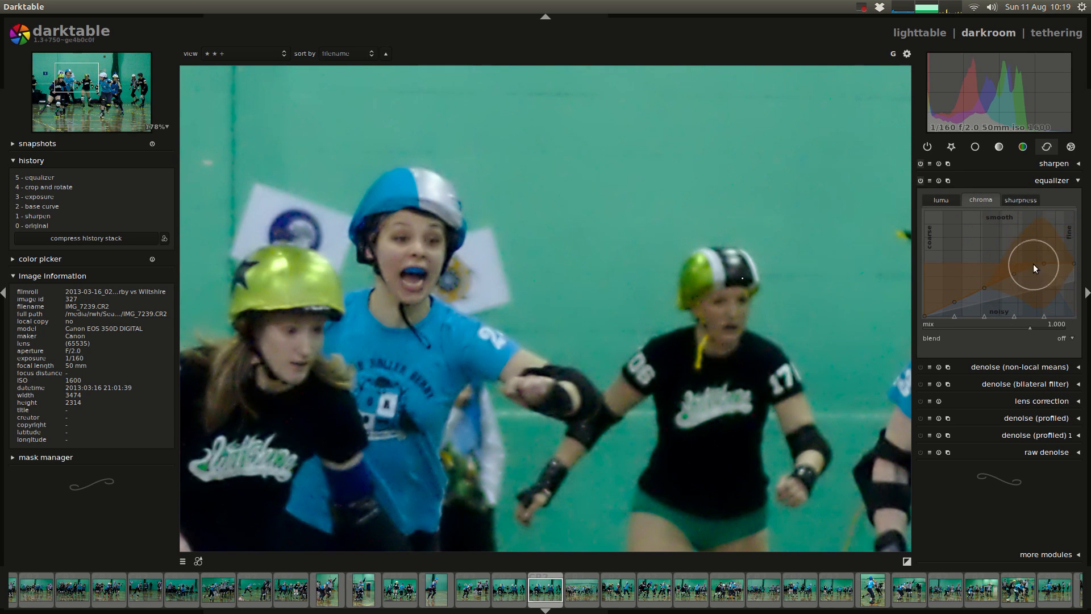
pyautogui.click(1021, 200)
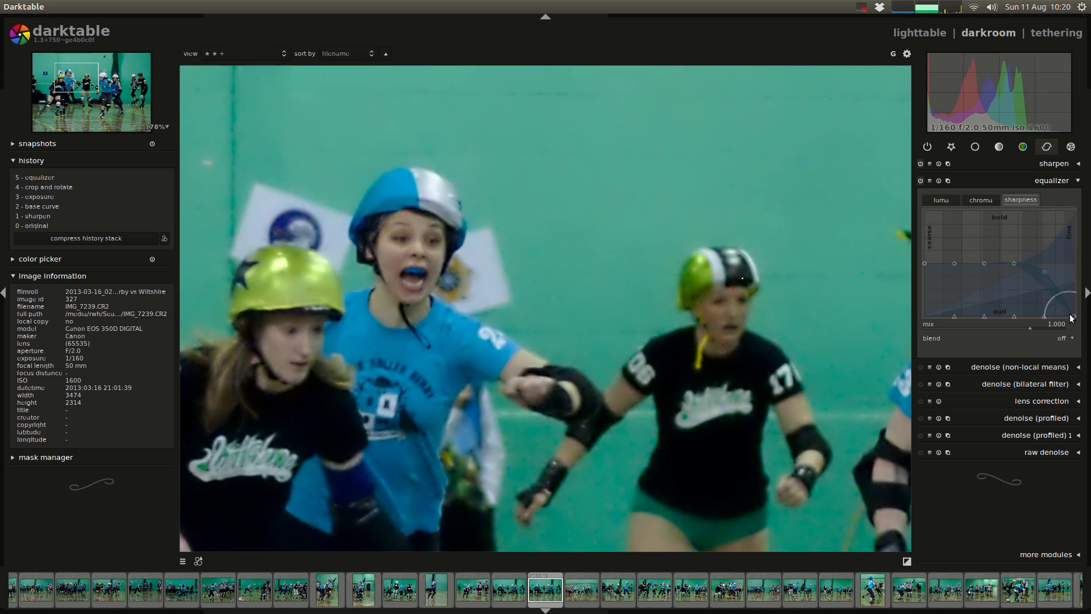
pyautogui.moveTo(1045, 273); pyautogui.dragTo(1052, 265)
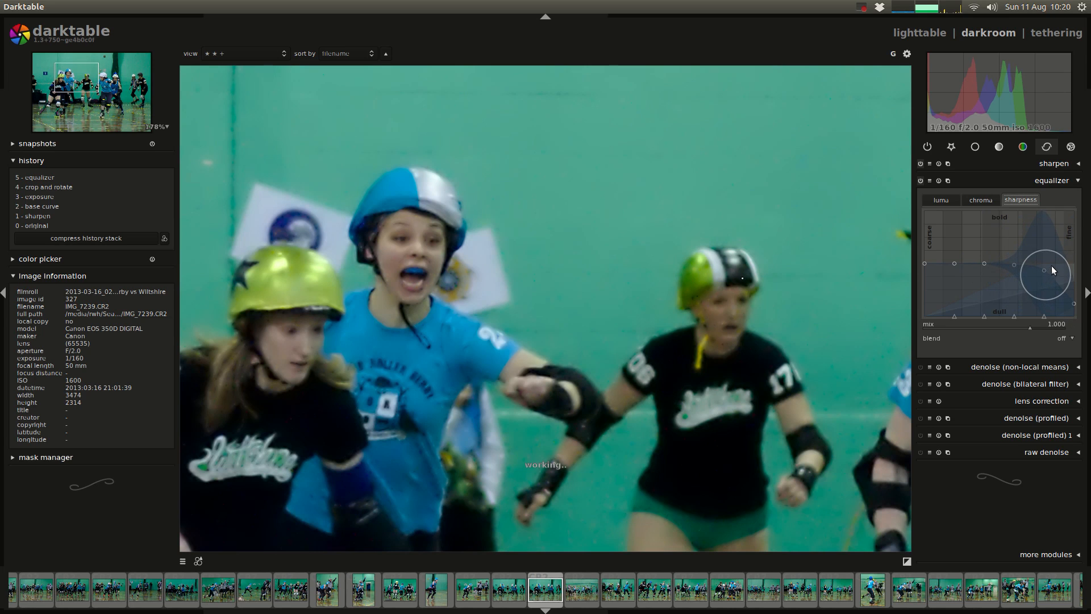
pyautogui.moveTo(1073, 301)
pyautogui.mouseDown()
pyautogui.moveTo(1074, 272)
pyautogui.moveTo(1074, 322)
pyautogui.mouseUp()
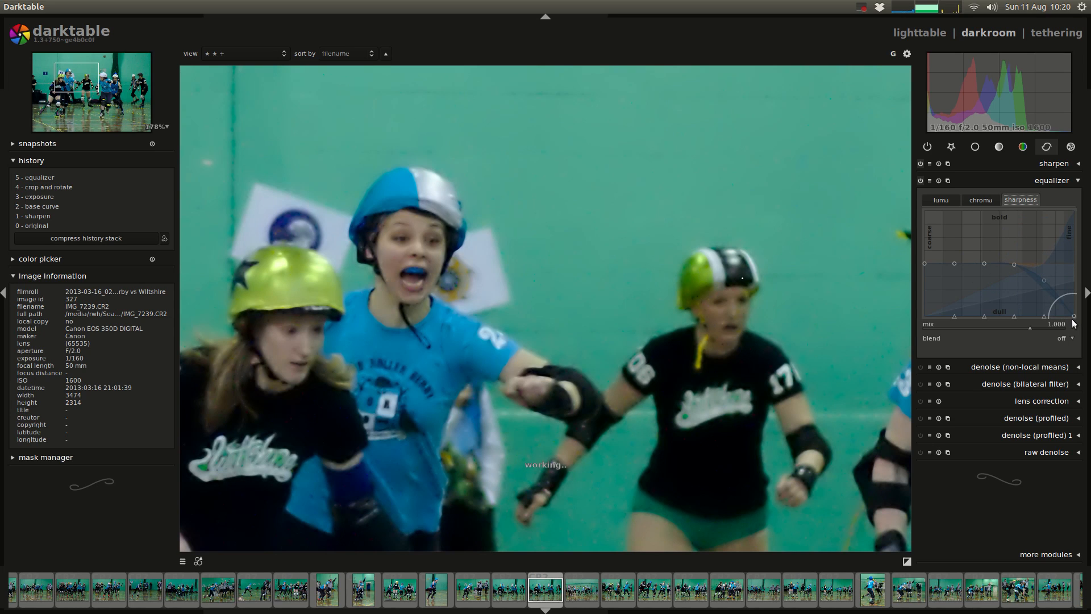
pyautogui.click(979, 200)
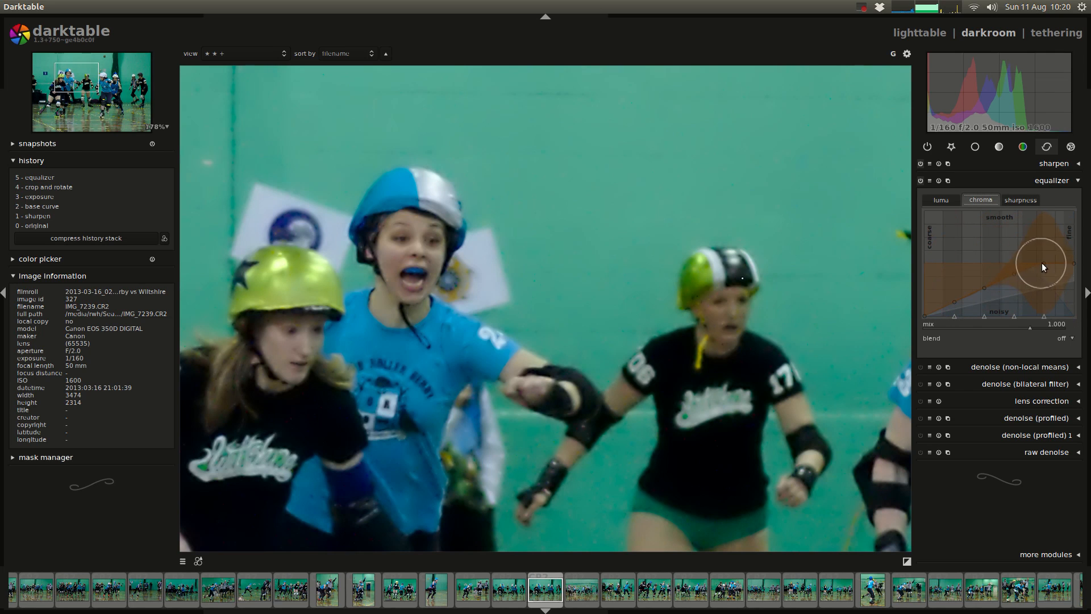
pyautogui.click(942, 196)
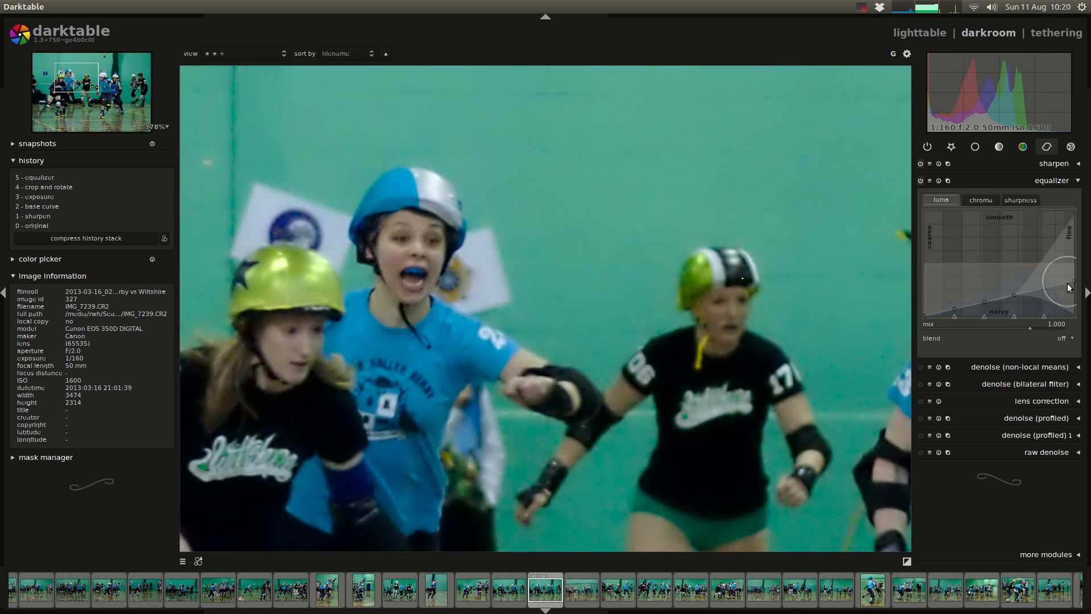
# Step: Switch the equalizer between the denoise and denoise (strong) presets to compare their effect on the photo
pyautogui.click(930, 180)
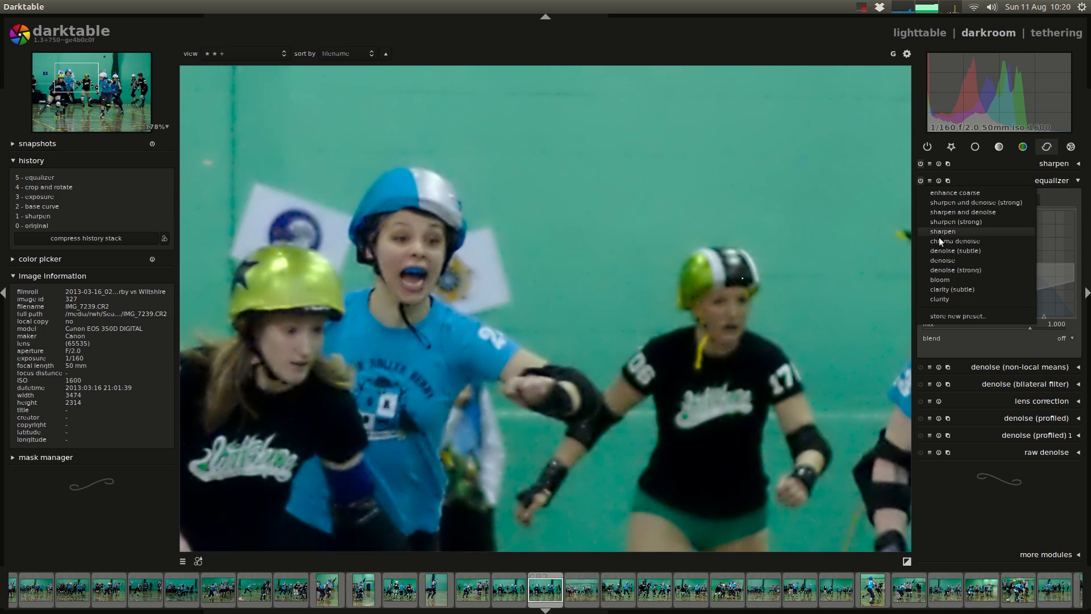
pyautogui.click(946, 259)
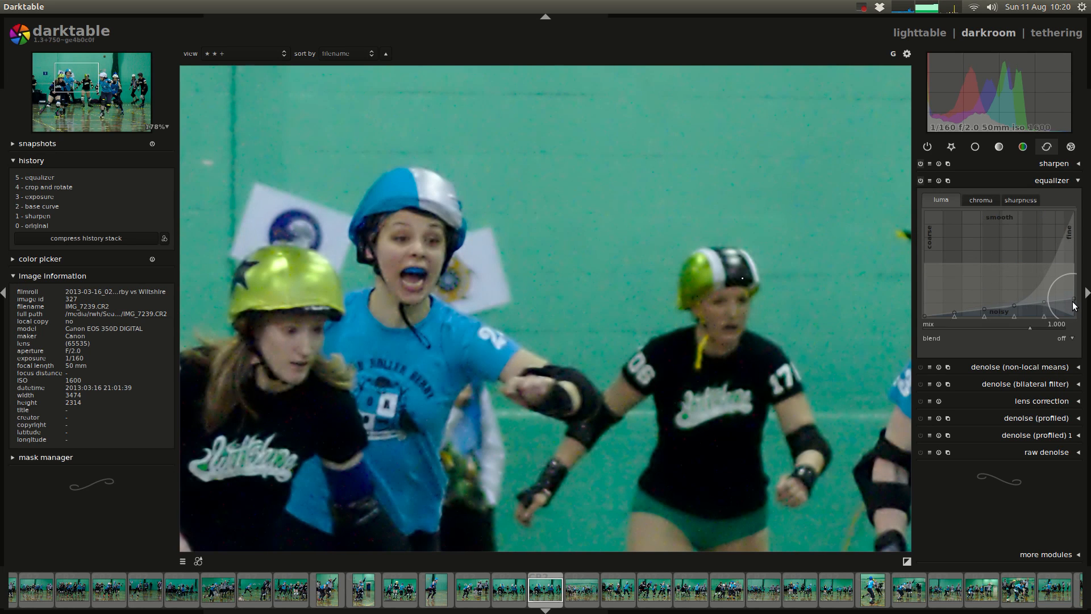
pyautogui.click(929, 180)
pyautogui.click(949, 267)
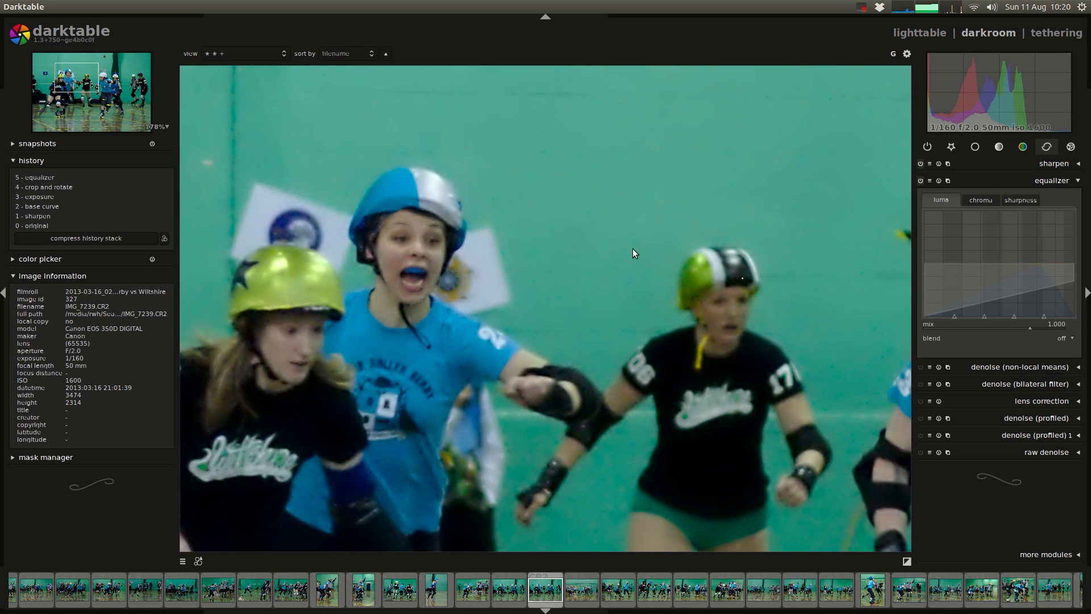
pyautogui.scroll(-20, 535, 322)
pyautogui.scroll(15, 535, 322)
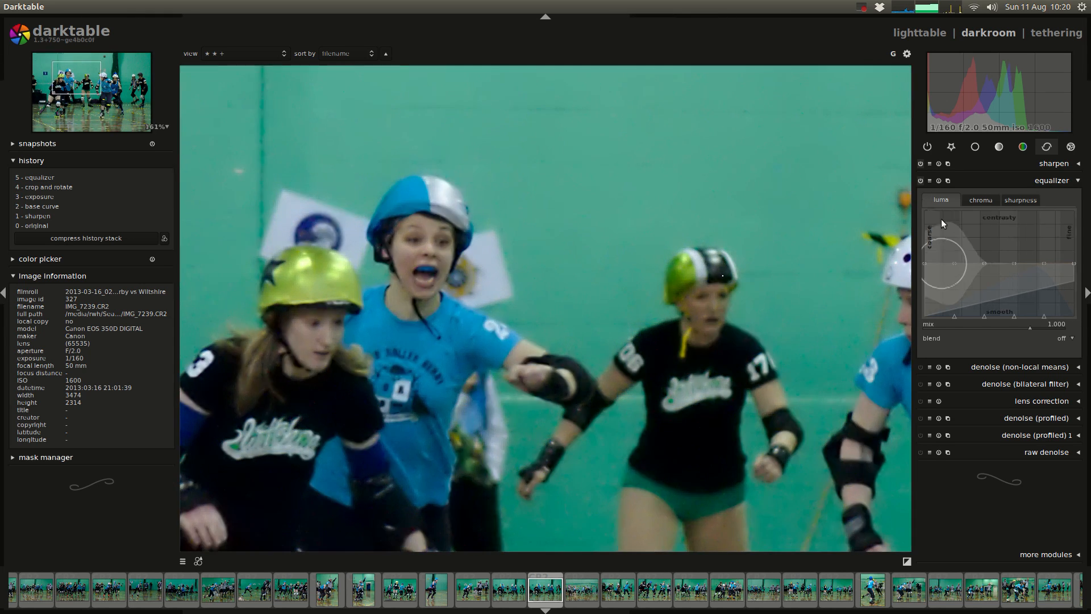
# Step: Apply the plain denoise preset to the equalizer and collapse the module
pyautogui.click(929, 180)
pyautogui.click(959, 259)
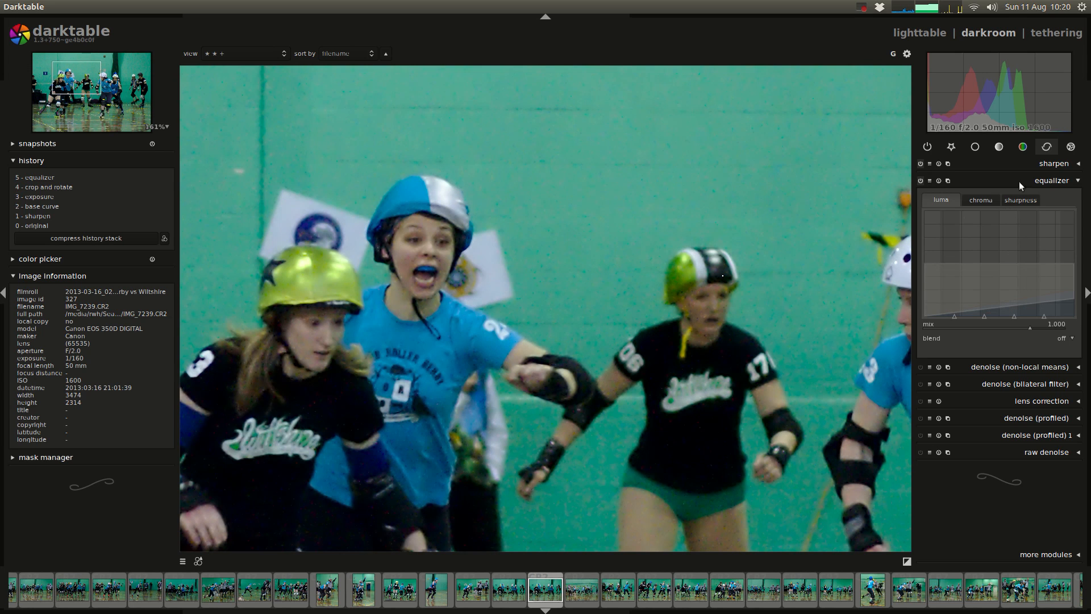
pyautogui.click(1052, 179)
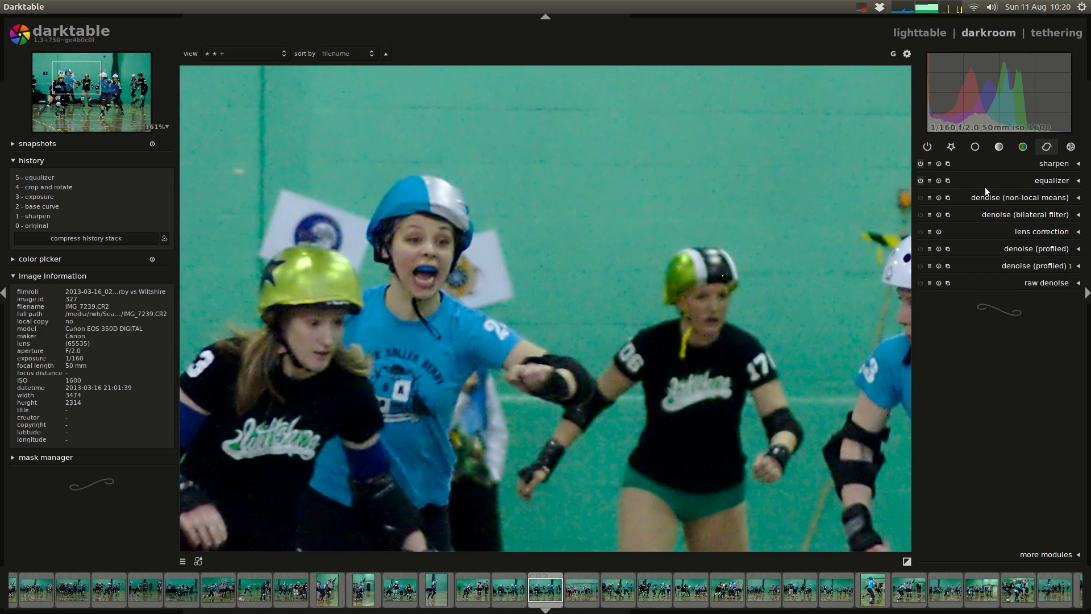
# Step: Duplicate the equalizer-edited photo in the lighttable and open the duplicate in the darkroom
pyautogui.click(936, 34)
pyautogui.click(206, 329)
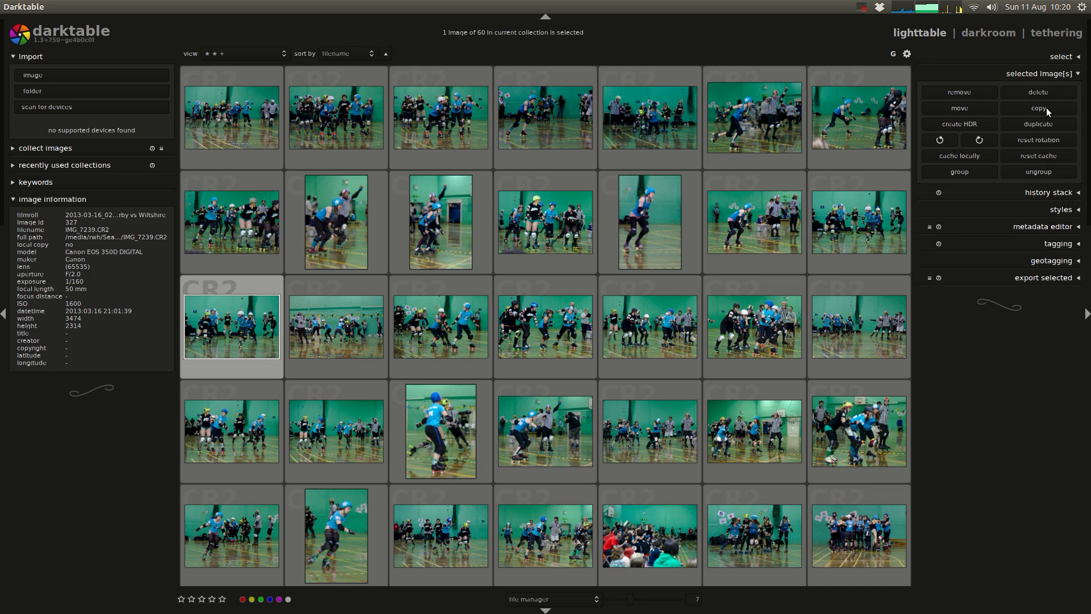
pyautogui.click(1052, 126)
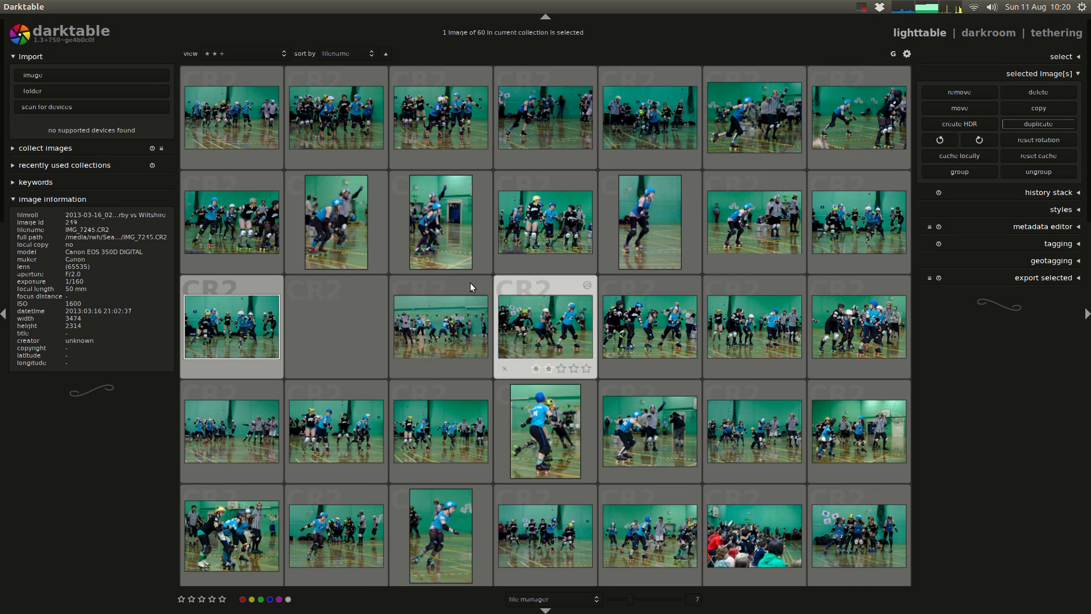
pyautogui.doubleClick(364, 318)
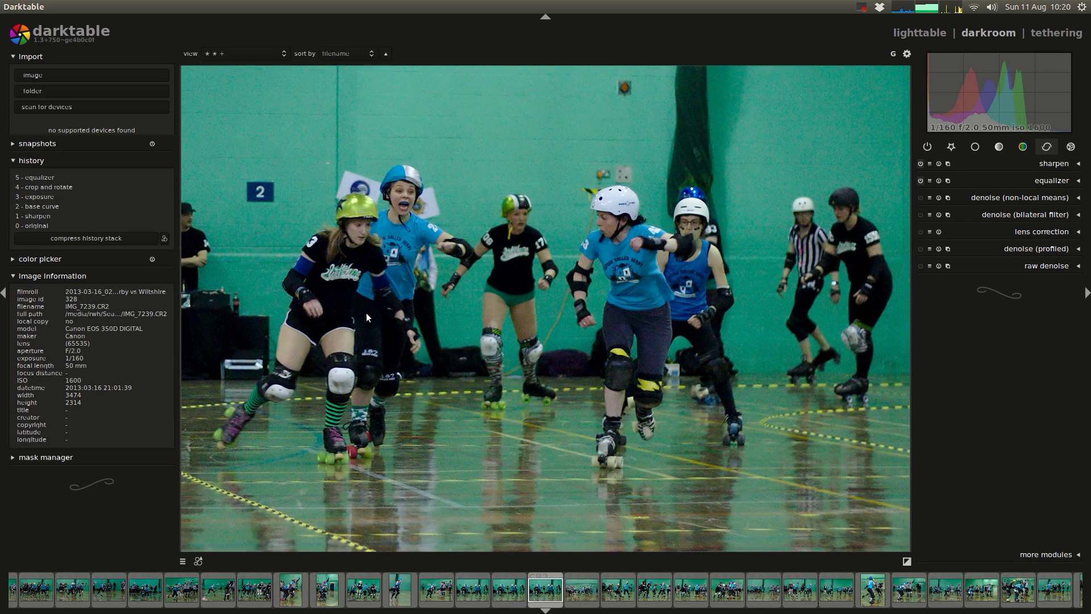
# Step: Roll the duplicate's history back to the crop and rotate entry and compress the history stack
pyautogui.click(38, 184)
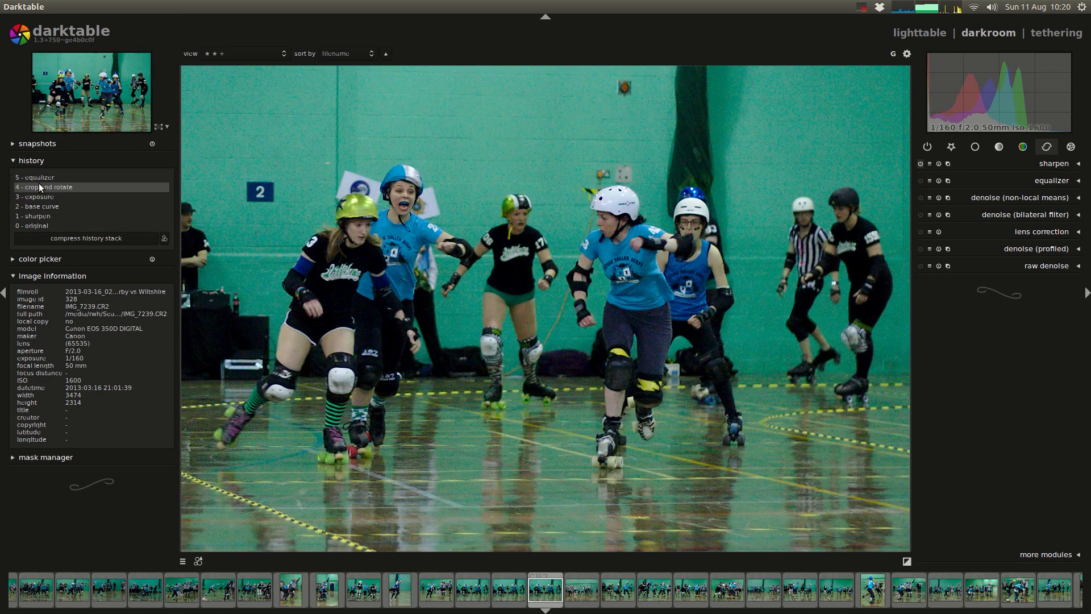
pyautogui.click(83, 237)
pyautogui.middleClick(311, 243)
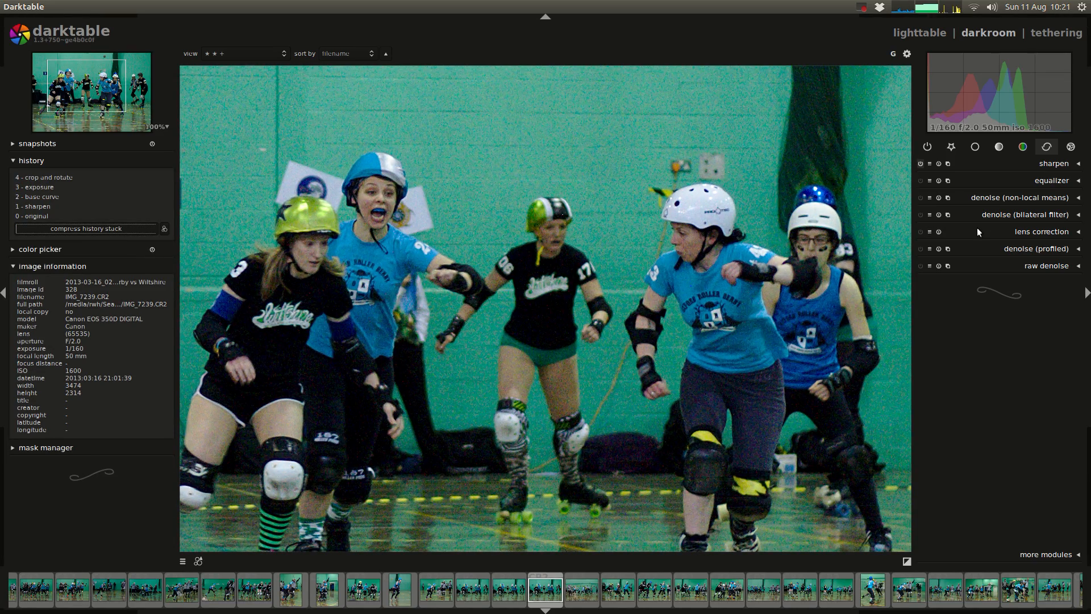
# Step: Switch to the Google Docs notes, highlight the heading Denoise (non-local means), and return to darktable
pyautogui.hotkey('alt', 'Tab')
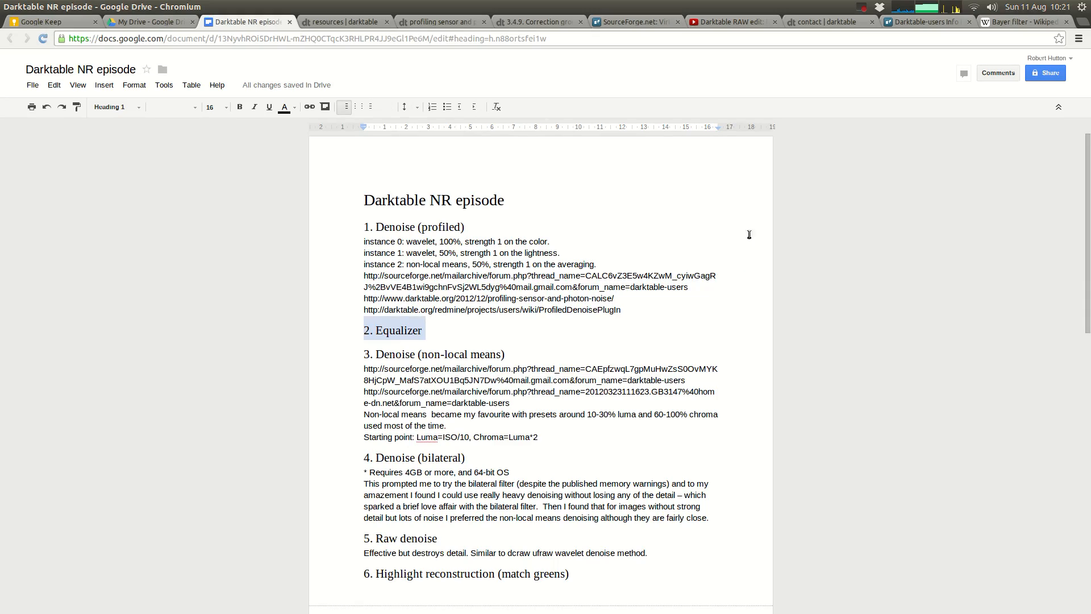
pyautogui.tripleClick(398, 355)
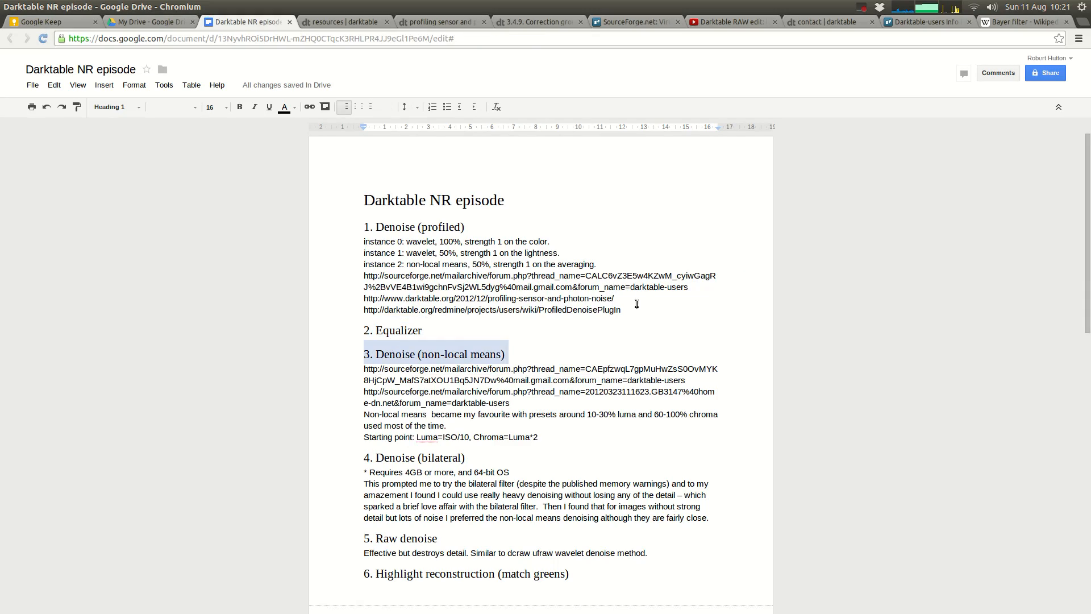
pyautogui.hotkey('alt', 'Tab')
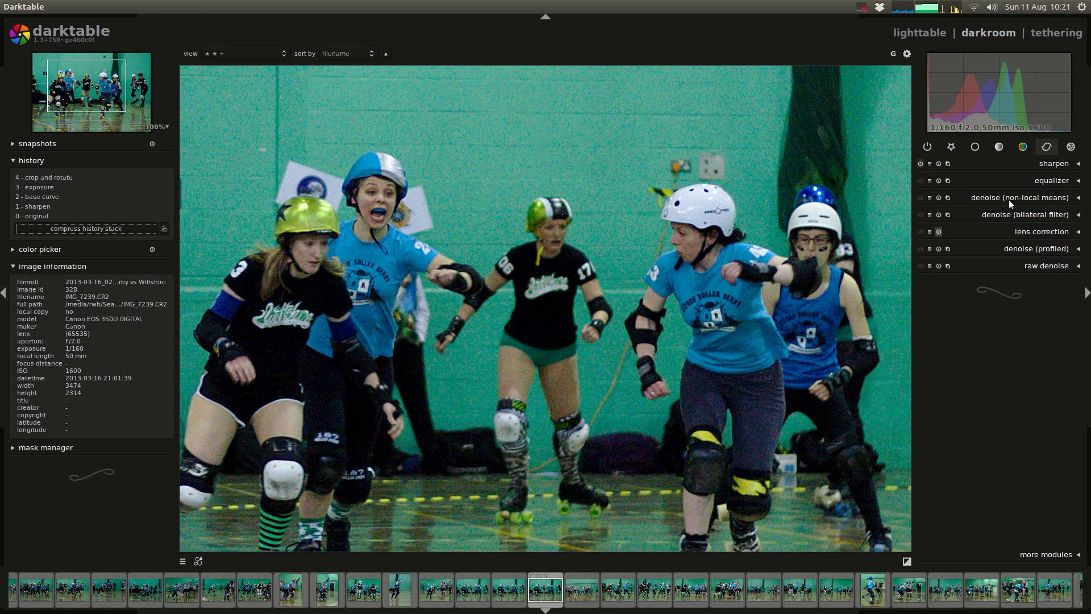
# Step: Enable denoise (non-local means) and toggle it off and on to compare its effect on the skaters up close
pyautogui.click(1040, 199)
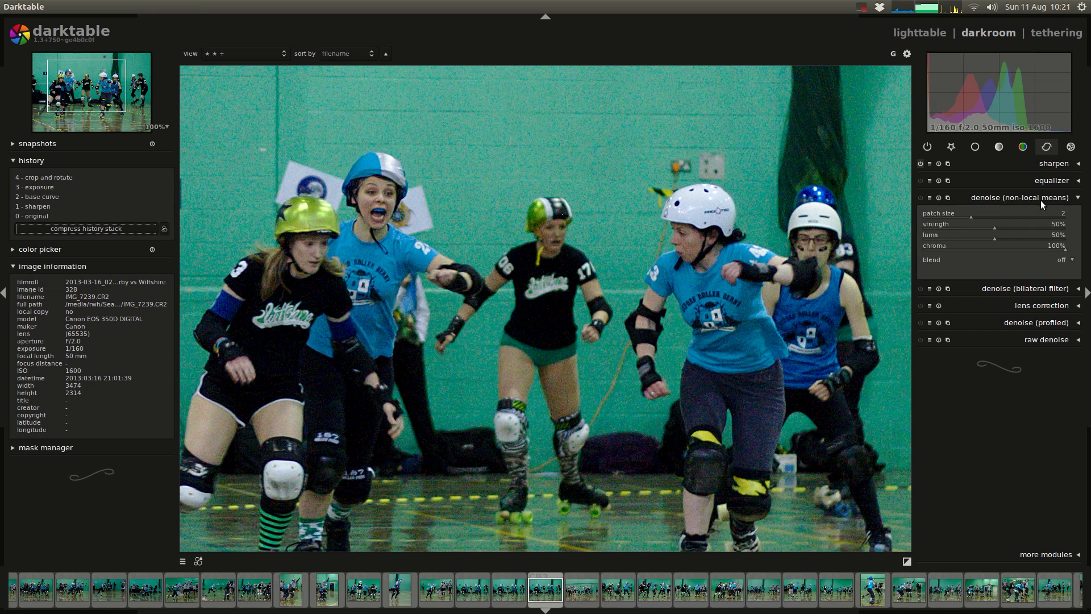
pyautogui.click(920, 198)
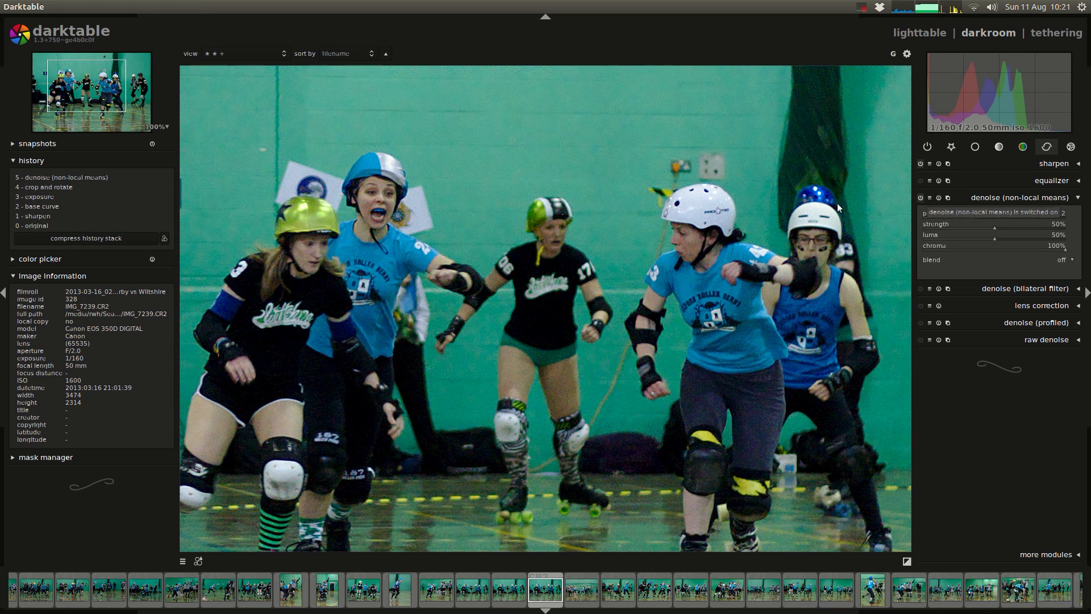
pyautogui.scroll(3, 414, 213)
pyautogui.moveTo(414, 213); pyautogui.dragTo(463, 300)
pyautogui.scroll(1, 517, 281)
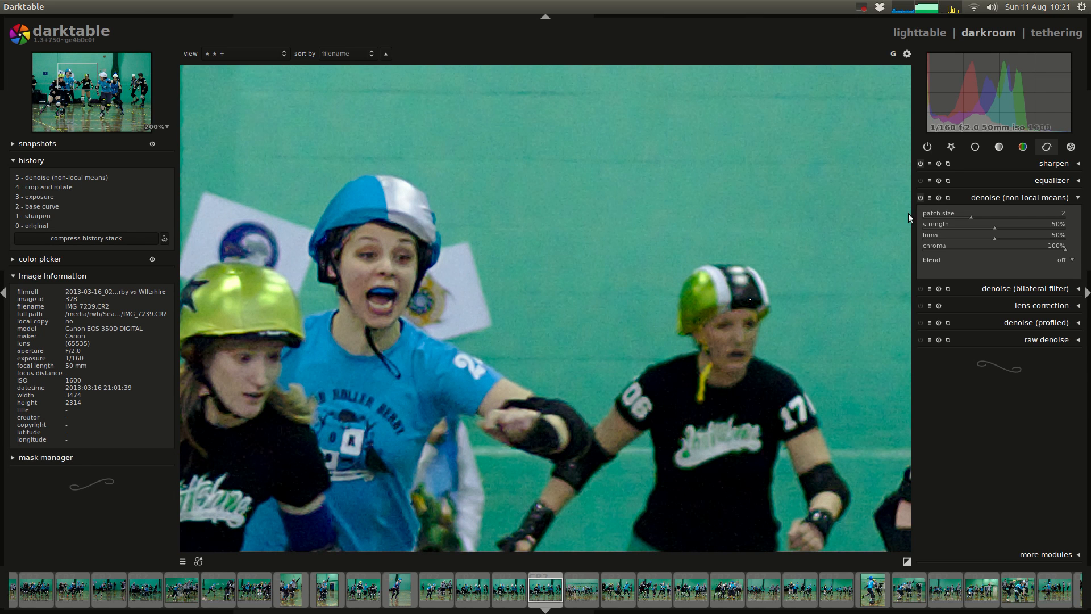
pyautogui.click(921, 196)
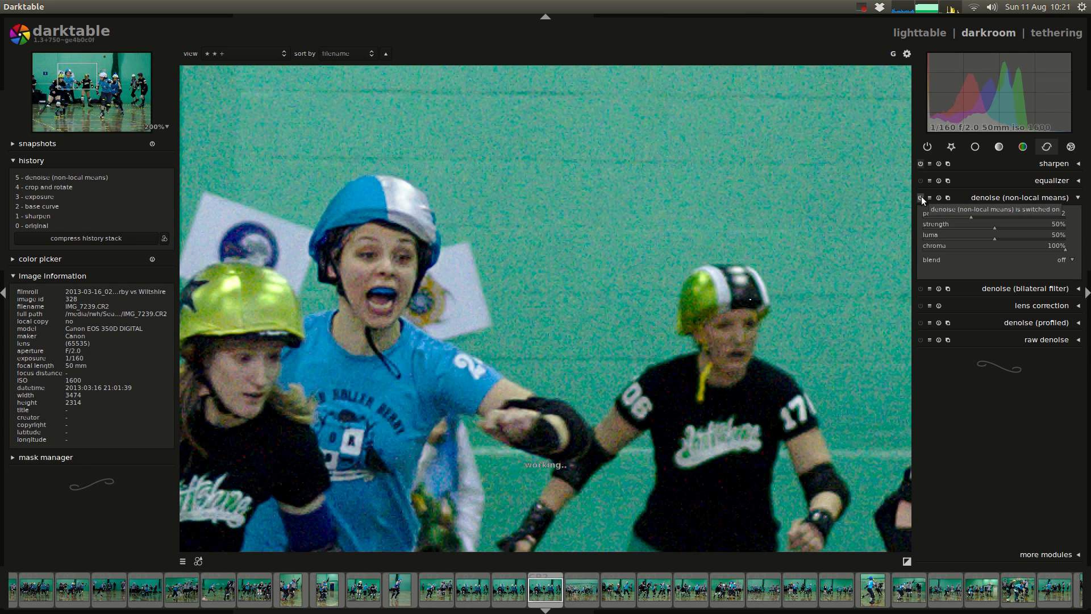
pyautogui.click(921, 196)
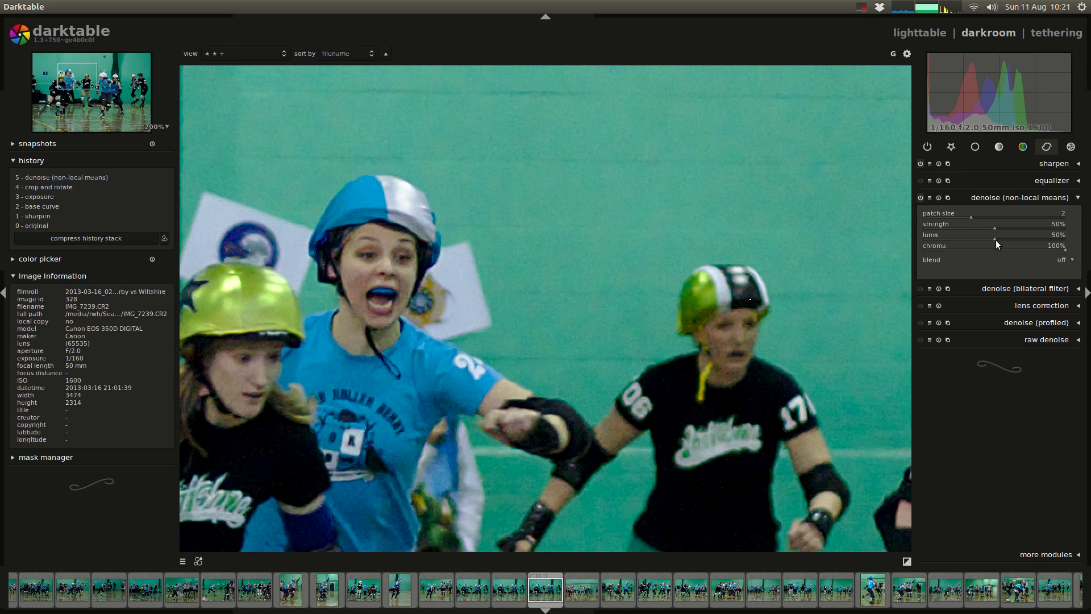
# Step: Switch to the Google Docs notes, highlight the non-local means line "Starting point: Luma=ISO/10, Chroma=Luma*2", and return to darktable
pyautogui.moveTo(5, 163)
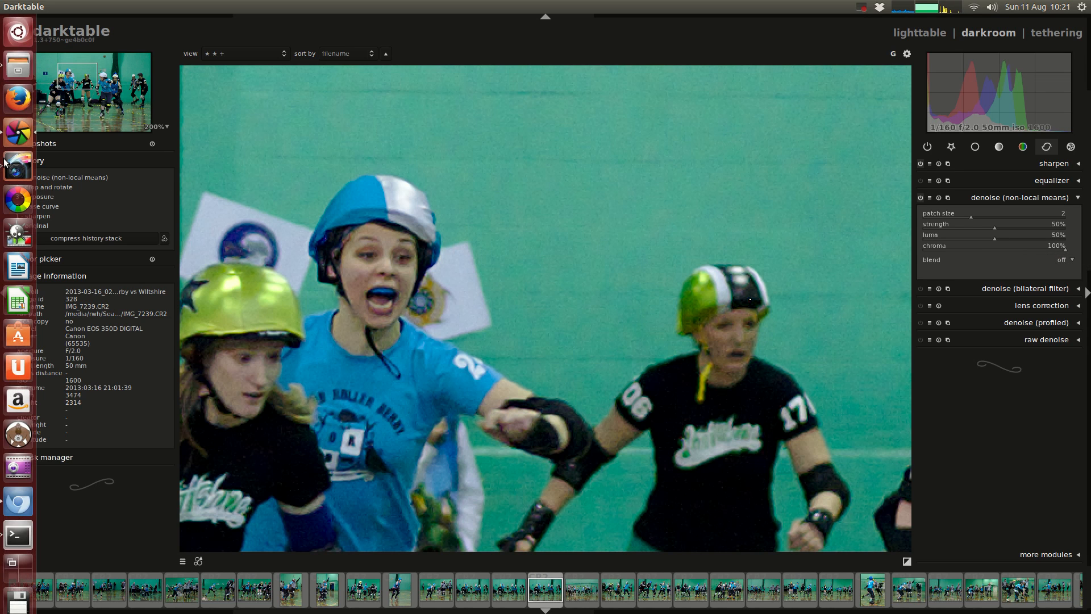
pyautogui.click(18, 501)
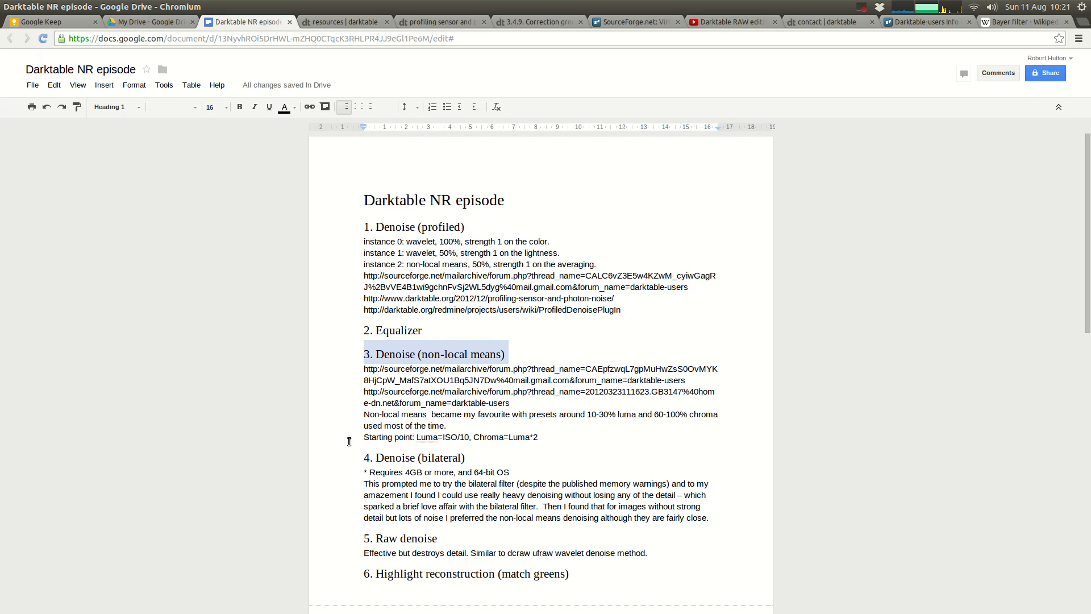
pyautogui.moveTo(362, 437); pyautogui.dragTo(543, 433)
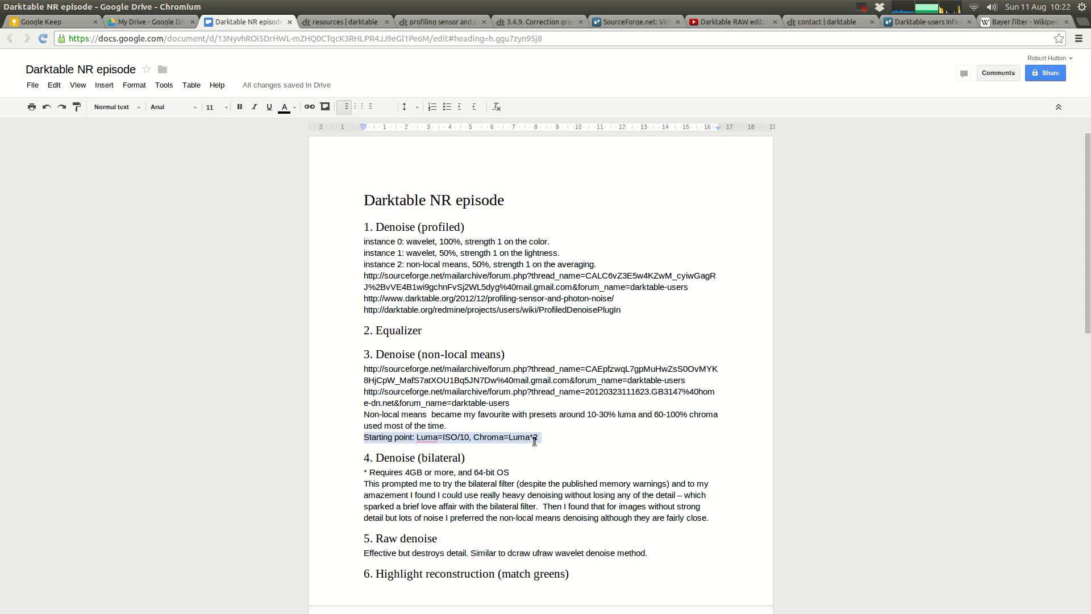
pyautogui.hotkey('alt', 'Tab')
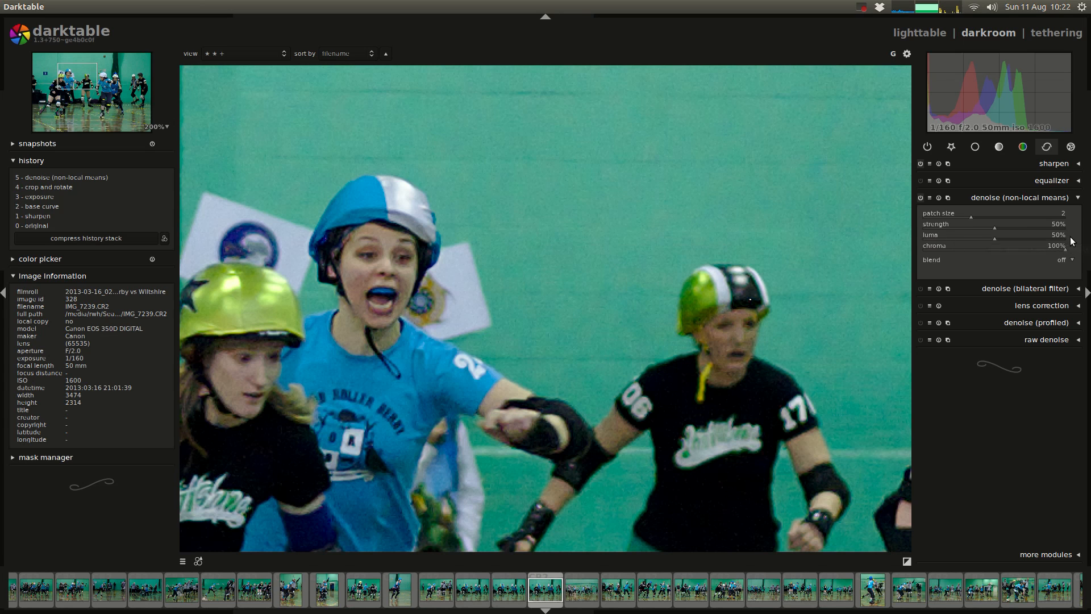
# Step: Set the non-local means luma to 75%, and try higher and lower strengths before resetting strength to 50%
pyautogui.click(1029, 239)
pyautogui.click(1030, 228)
pyautogui.click(1049, 227)
pyautogui.moveTo(973, 227); pyautogui.dragTo(929, 226)
pyautogui.doubleClick(930, 227)
# Step: Try larger and smaller patch sizes in denoise (non-local means), return to 2, and collapse the module
pyautogui.click(1022, 218)
pyautogui.click(1043, 216)
pyautogui.click(942, 219)
pyautogui.click(963, 216)
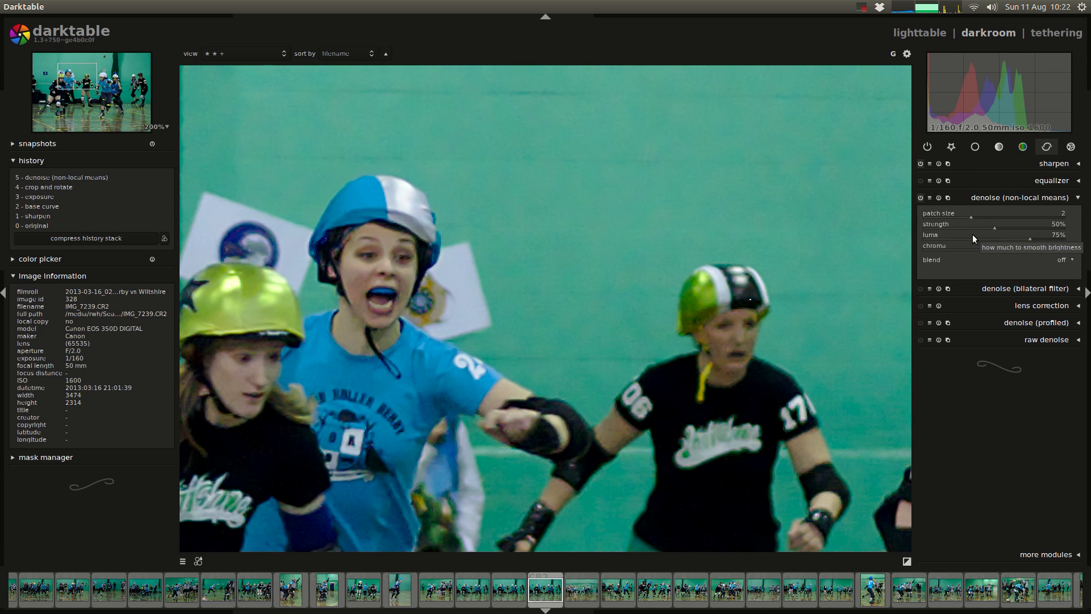
pyautogui.click(1004, 198)
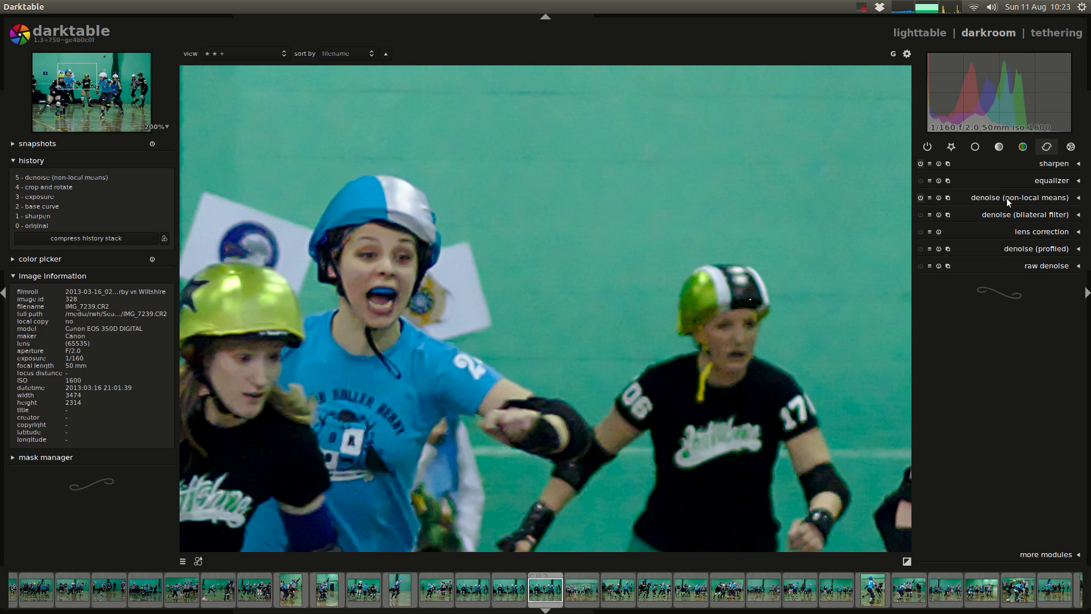
# Step: Duplicate the version edited with non-local means in the lighttable and open the new duplicate in the darkroom
pyautogui.click(926, 33)
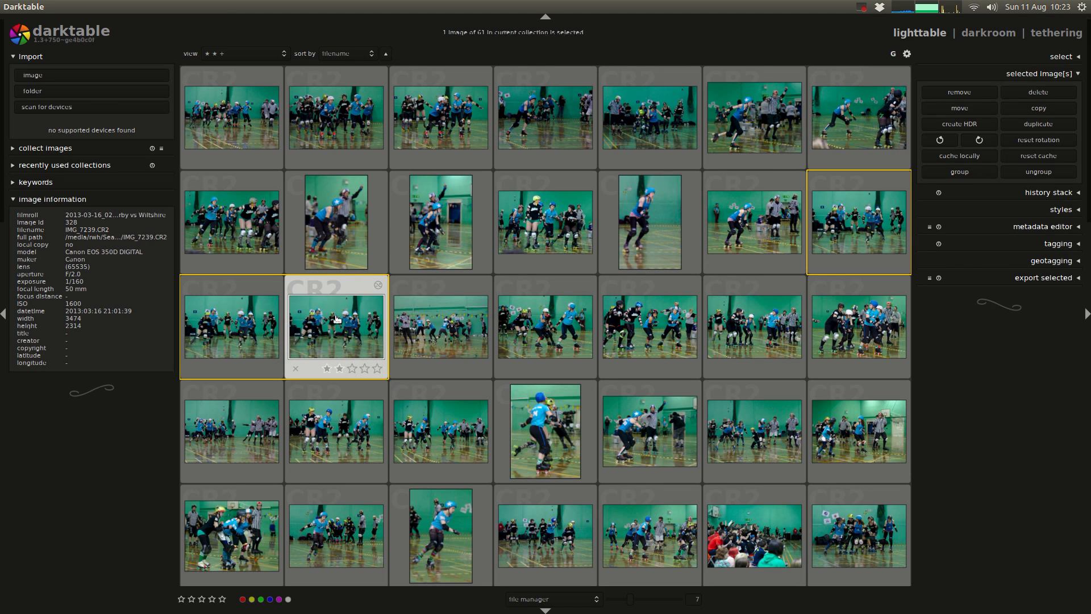
pyautogui.click(1014, 125)
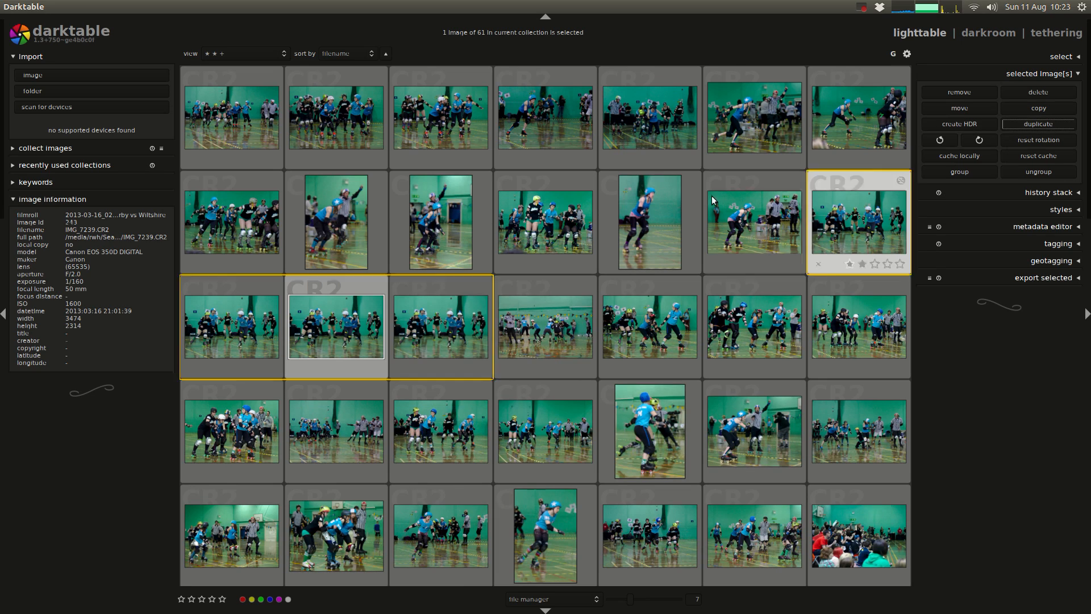
pyautogui.doubleClick(445, 322)
# Step: Switch to the Google Docs notes, highlight the Denoise (bilateral) heading and its "Requires 4GB or more, and 64-bit OS" line, and return to darktable
pyautogui.hotkey('alt', 'Tab')
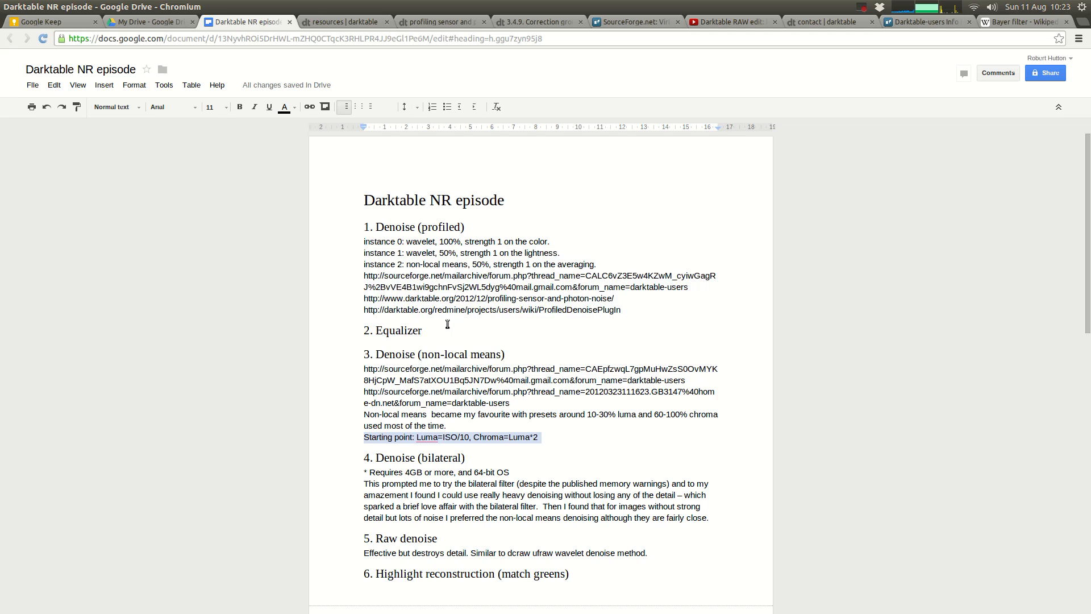
pyautogui.tripleClick(428, 457)
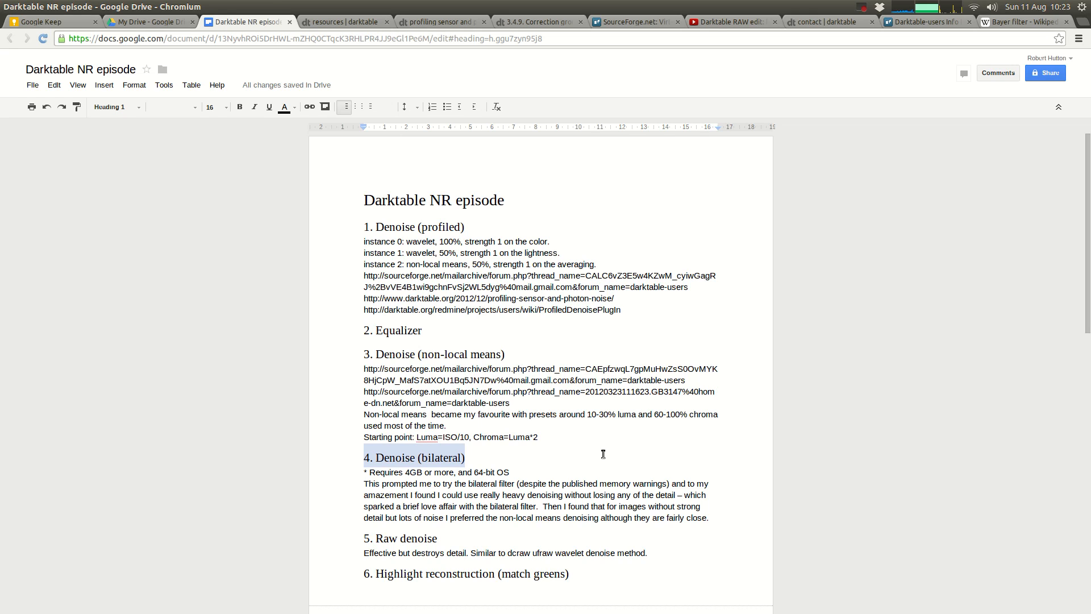
pyautogui.doubleClick(372, 473)
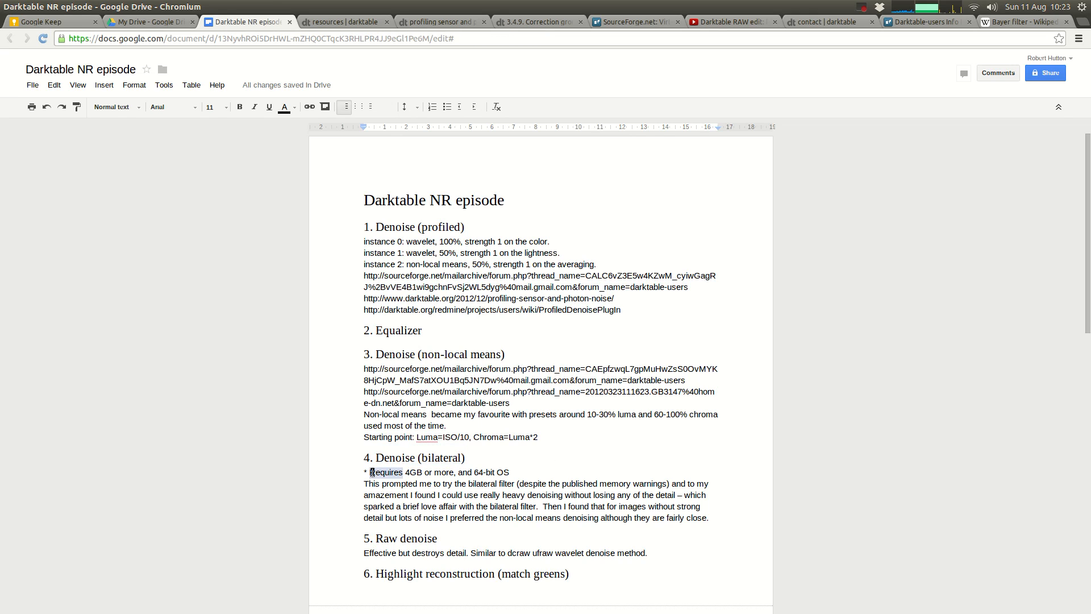
pyautogui.tripleClick(372, 472)
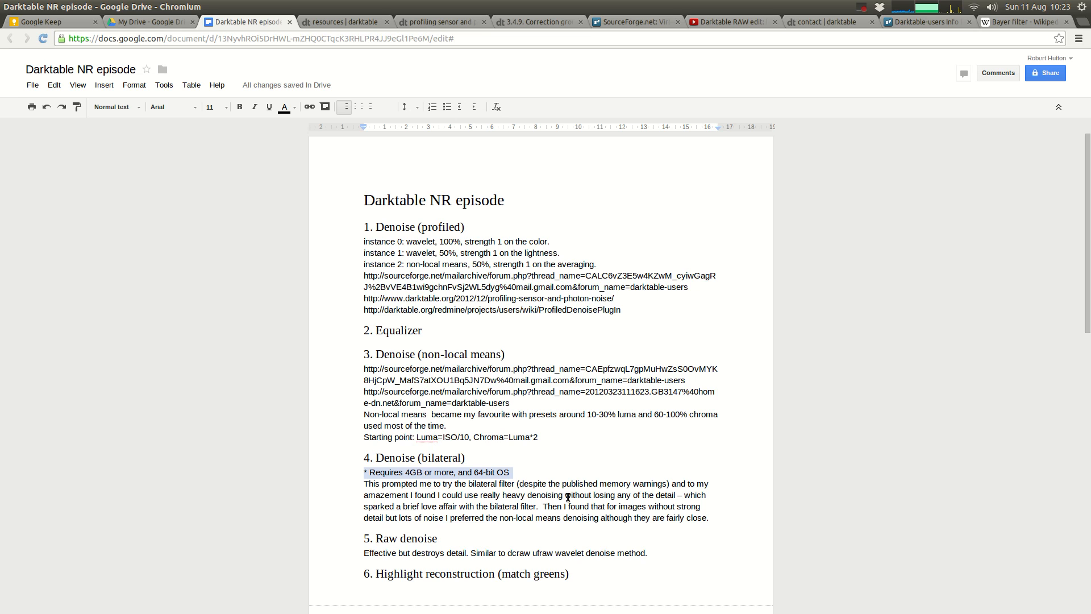
pyautogui.hotkey('alt', 'Tab')
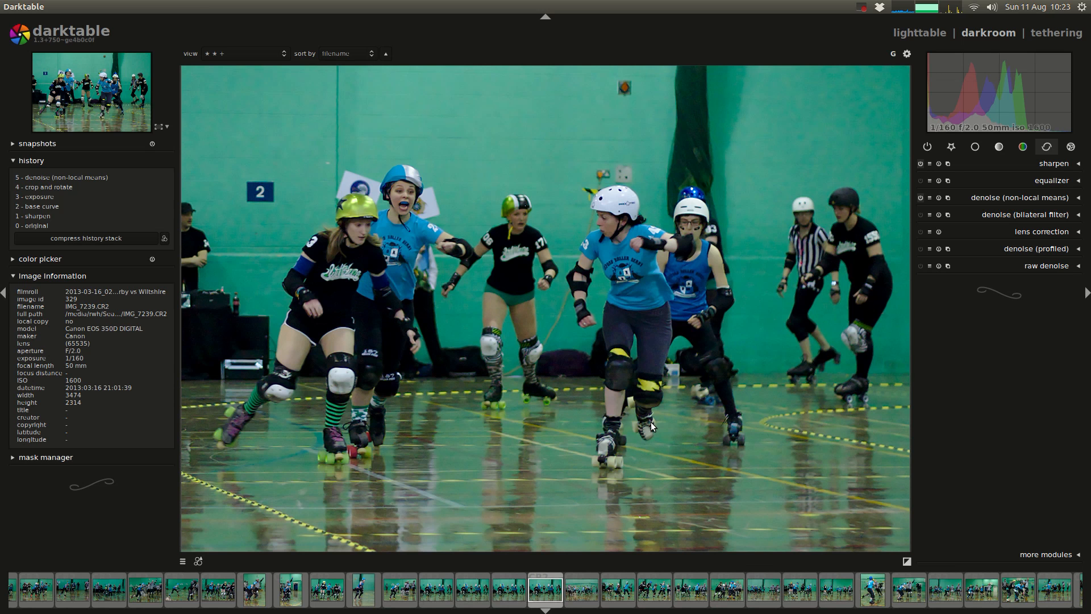
# Step: Roll the duplicate's history back to the crop and rotate stage and compress the history stack
pyautogui.scroll(3, 438, 225)
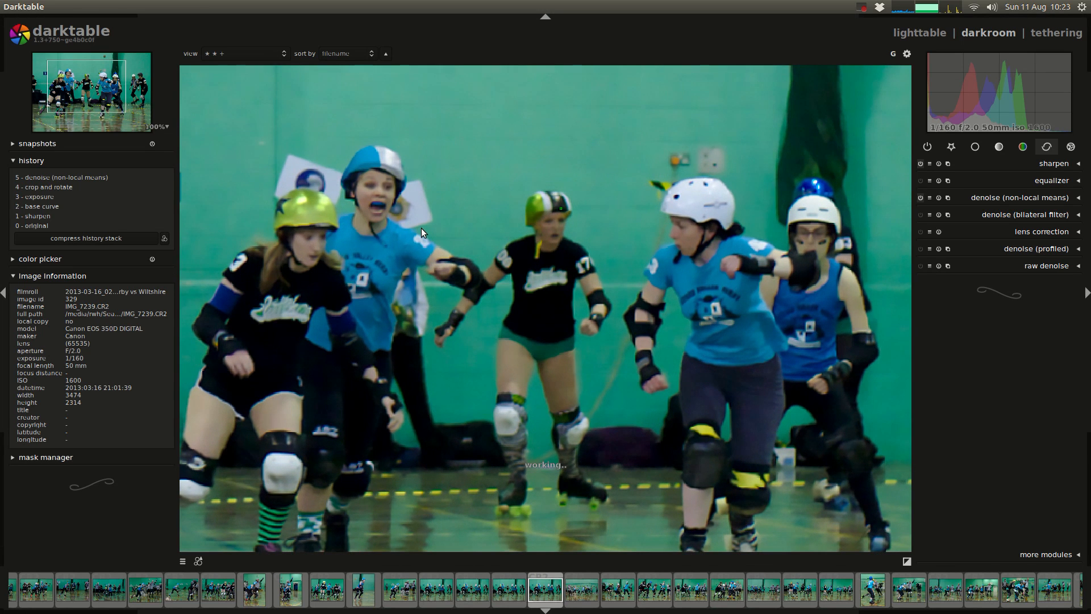
pyautogui.scroll(3, 446, 216)
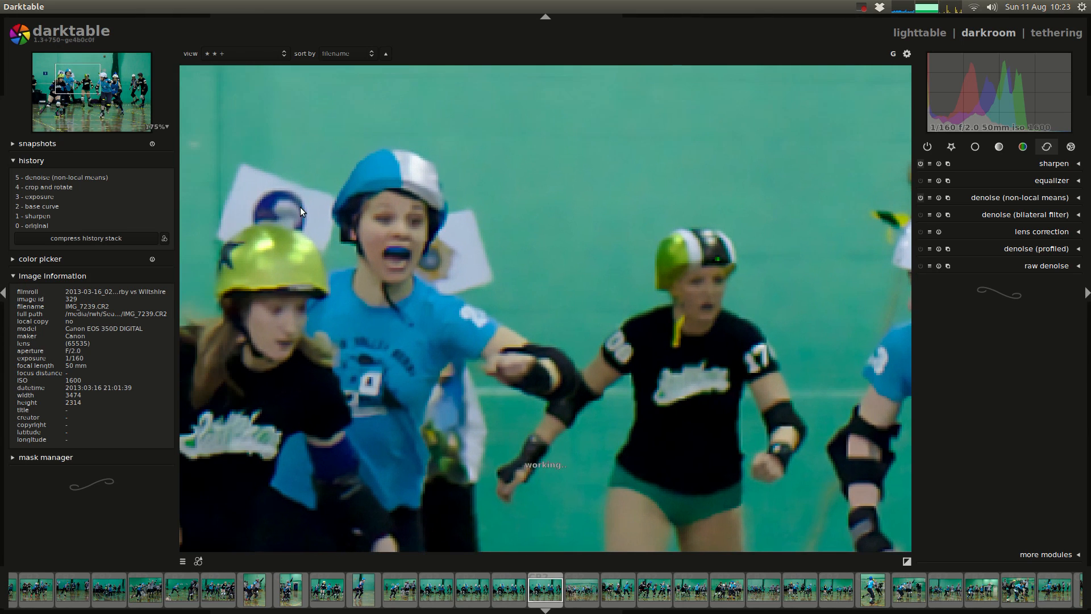
pyautogui.click(47, 188)
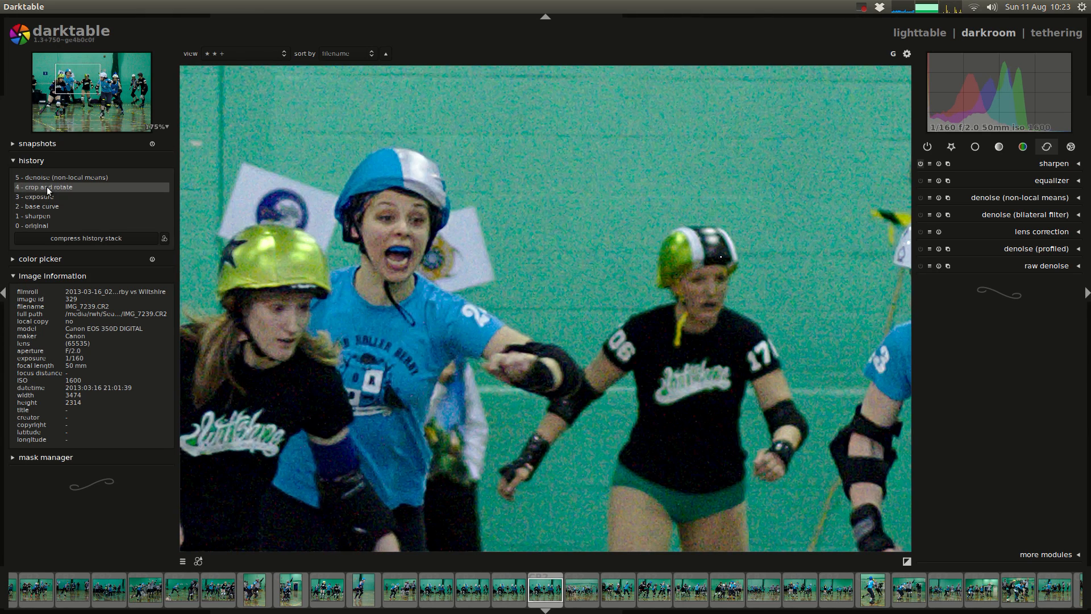
pyautogui.click(108, 237)
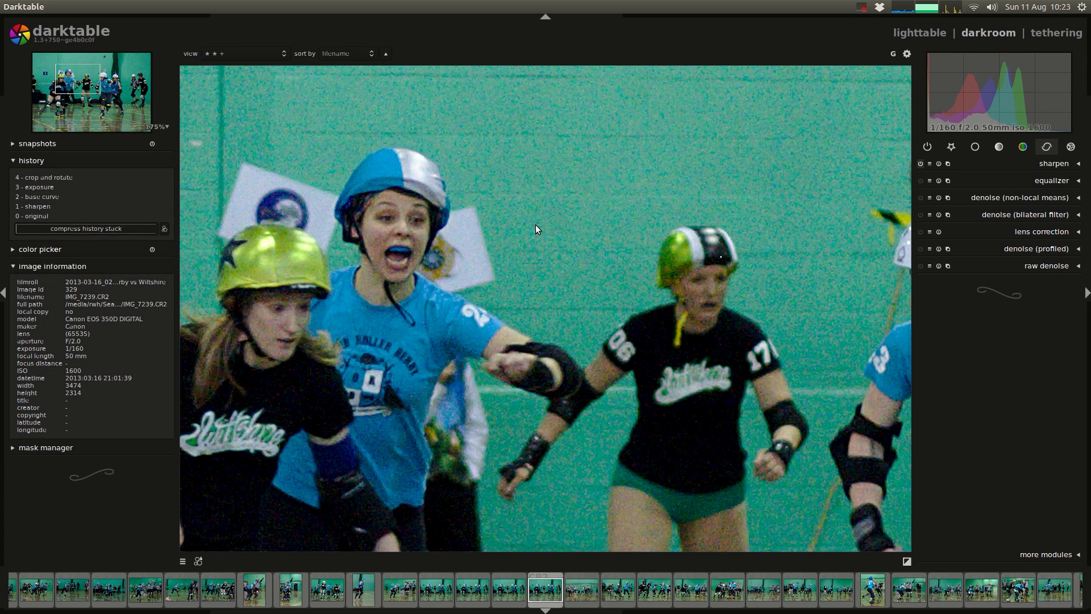
# Step: Enable denoise (bilateral filter) and set red to 0.0194, green to 0.0370 and blue to 0.0210
pyautogui.click(1036, 215)
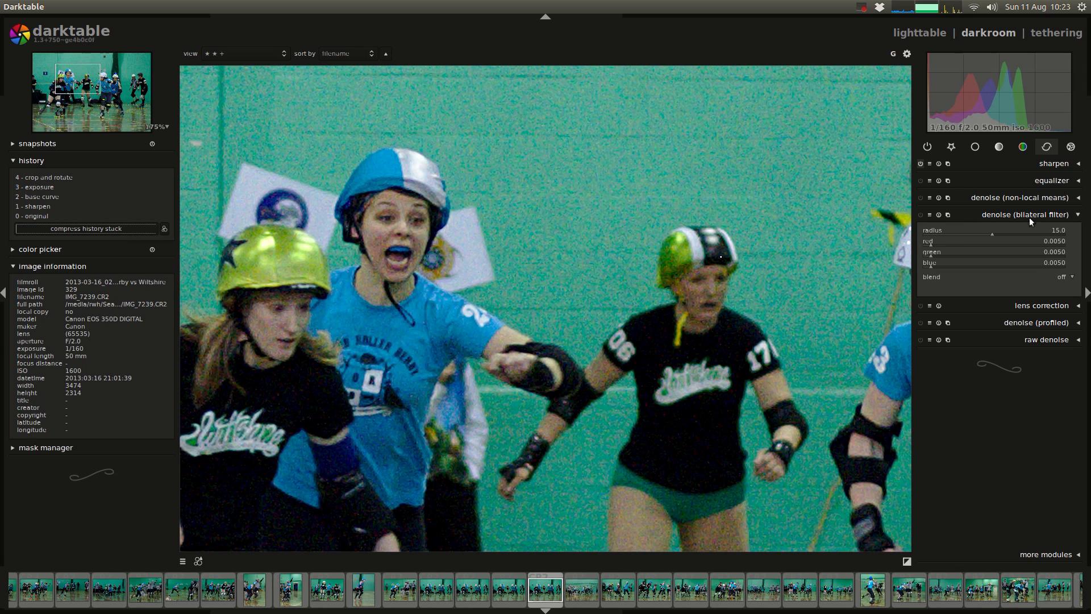
pyautogui.click(922, 214)
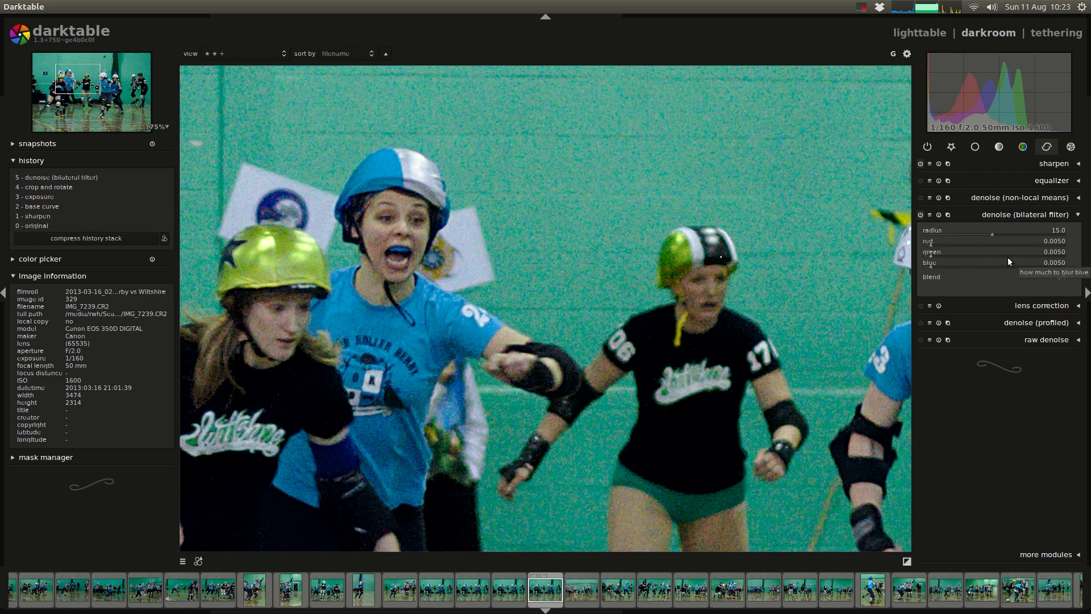
pyautogui.click(952, 259)
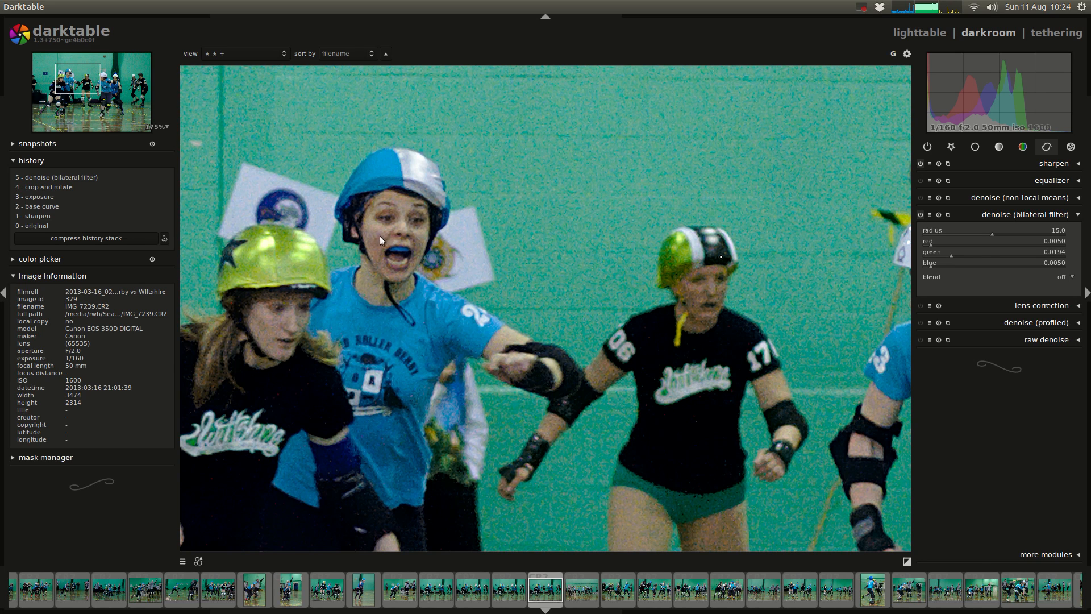
pyautogui.click(951, 244)
pyautogui.click(953, 267)
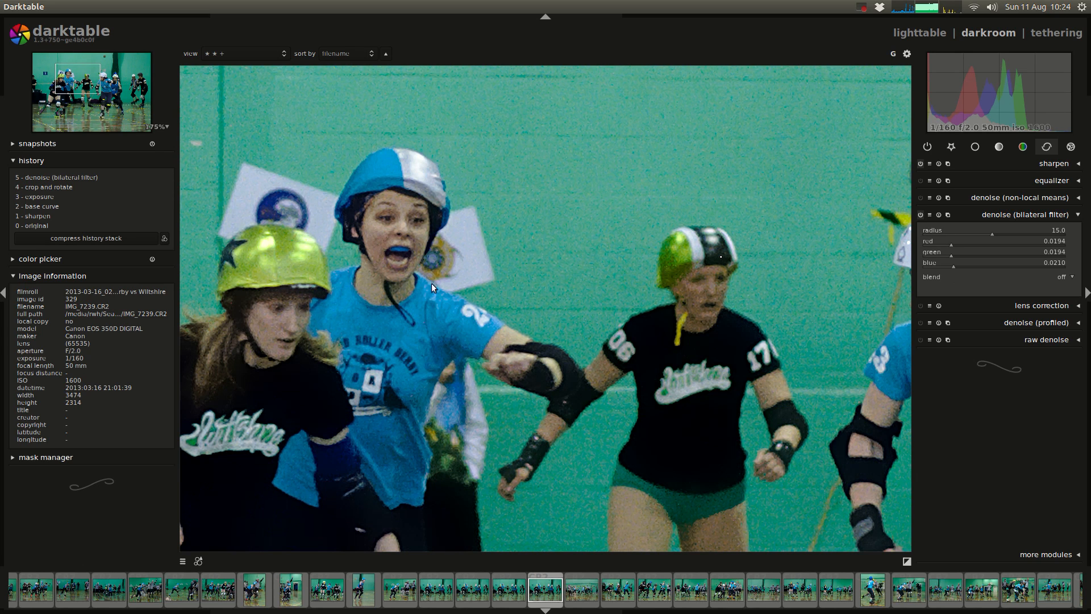
pyautogui.click(976, 255)
# Step: Compare the bilateral filter's effect at low and high radius extremes, from 1.1 up to 29.7
pyautogui.click(953, 233)
pyautogui.click(932, 233)
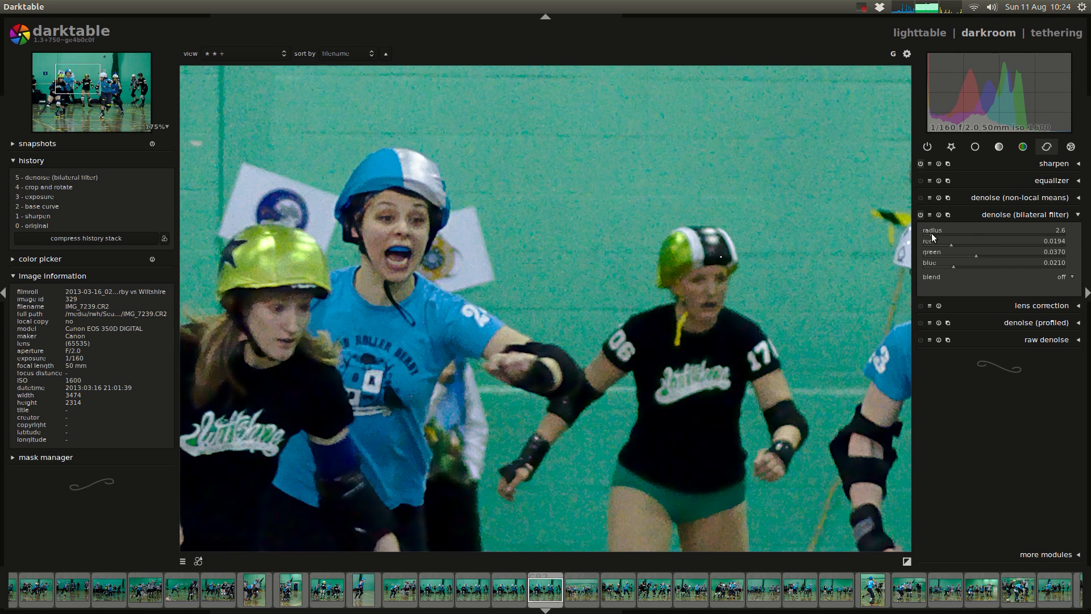
pyautogui.click(1035, 234)
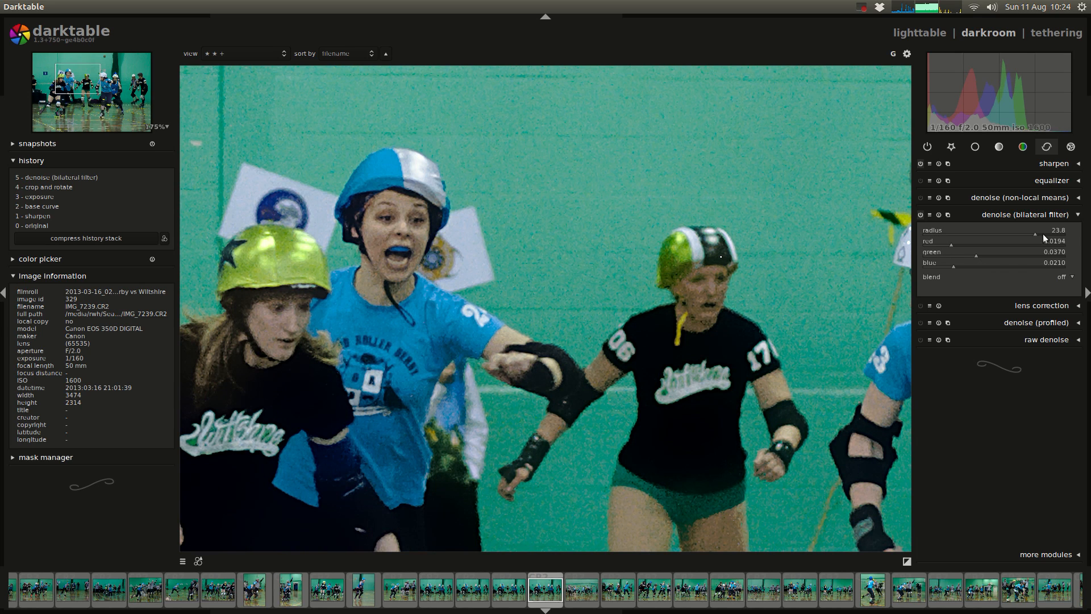
pyautogui.click(1050, 233)
pyautogui.click(1041, 230)
pyautogui.click(1062, 233)
pyautogui.click(924, 234)
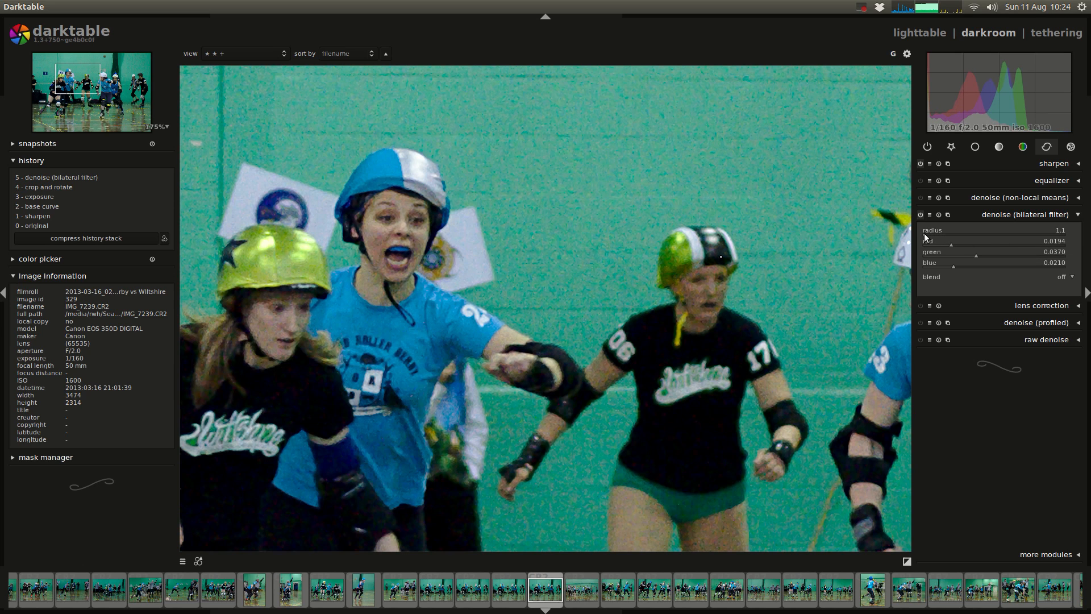
pyautogui.click(1062, 230)
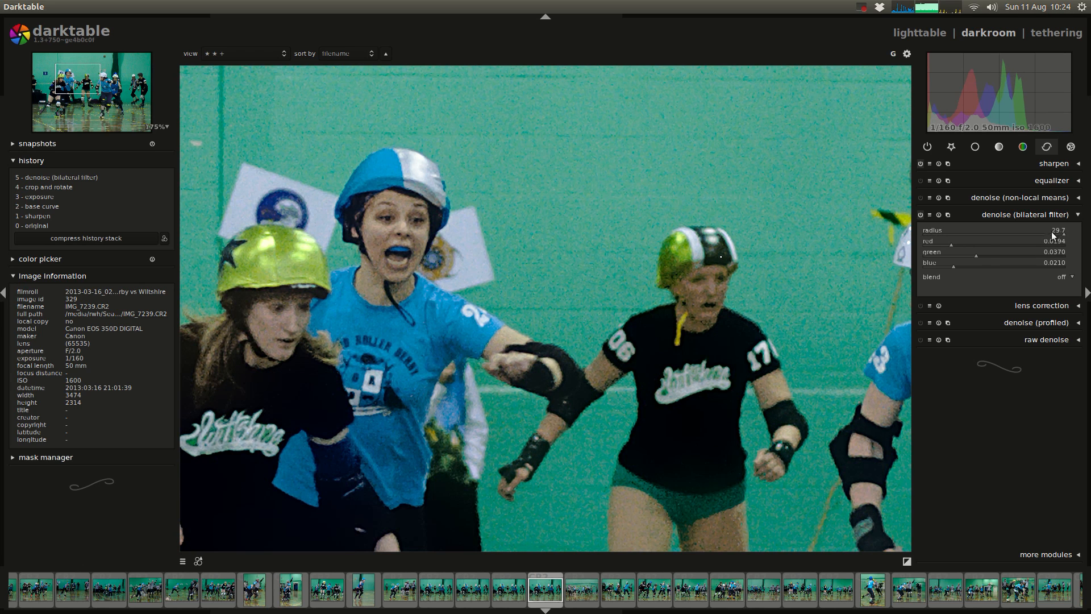
# Step: Try low bilateral filter radius values of 1.3 and 3.7, and set the radius to 2.4
pyautogui.click(924, 233)
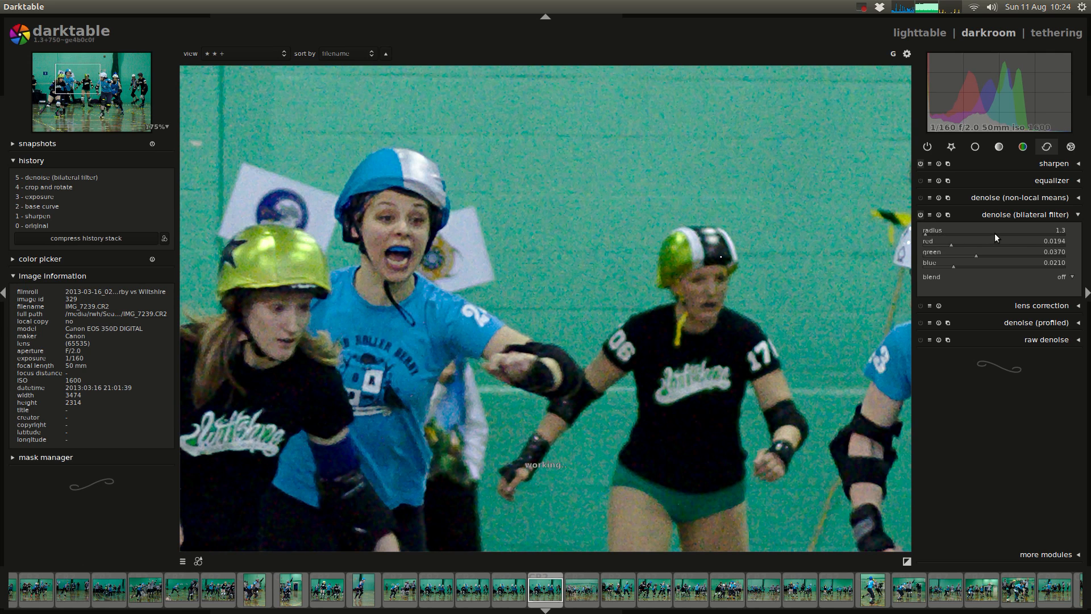
pyautogui.click(946, 233)
pyautogui.click(935, 234)
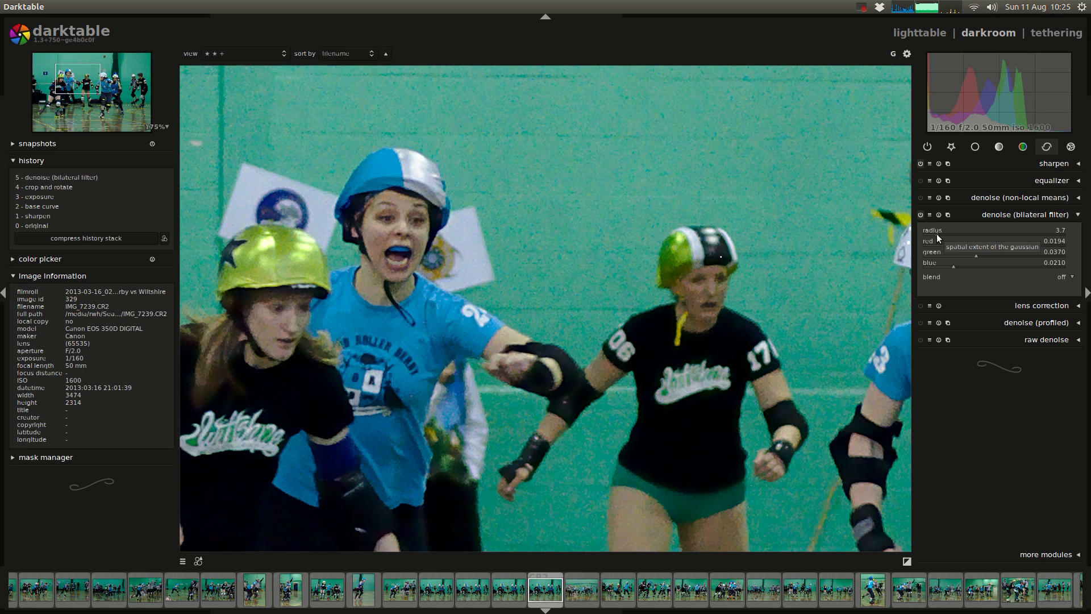
pyautogui.click(929, 233)
# Step: Fine-tune the bilateral filter's channel blur to red 0.0242, green 0.0462 and blue 0.0270
pyautogui.click(962, 244)
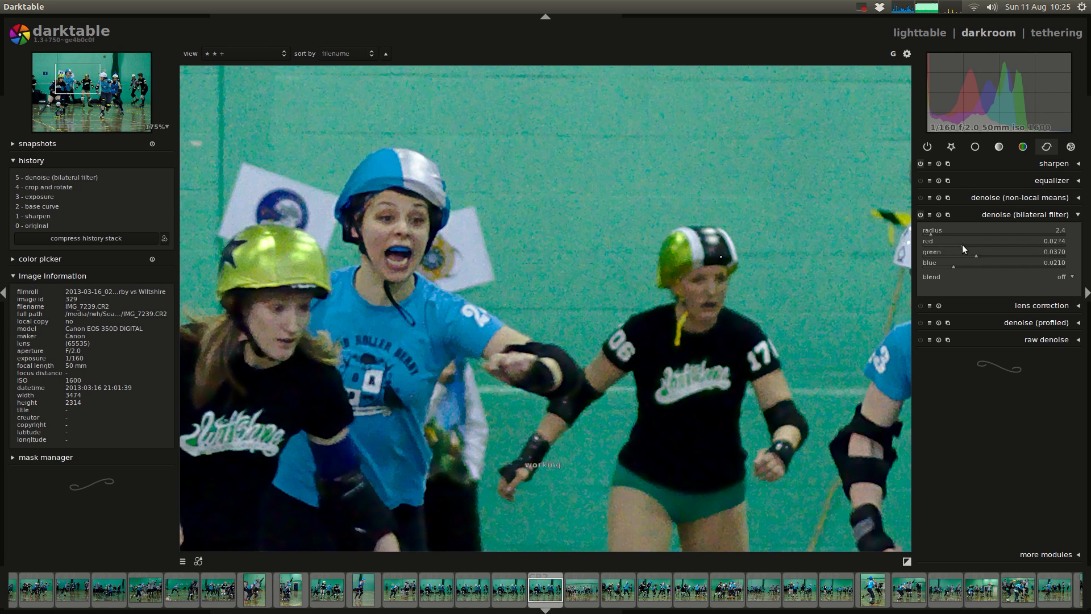
pyautogui.click(993, 255)
pyautogui.click(970, 264)
pyautogui.click(960, 265)
pyautogui.click(980, 255)
pyautogui.click(952, 265)
pyautogui.click(949, 244)
pyautogui.click(961, 266)
pyautogui.click(957, 245)
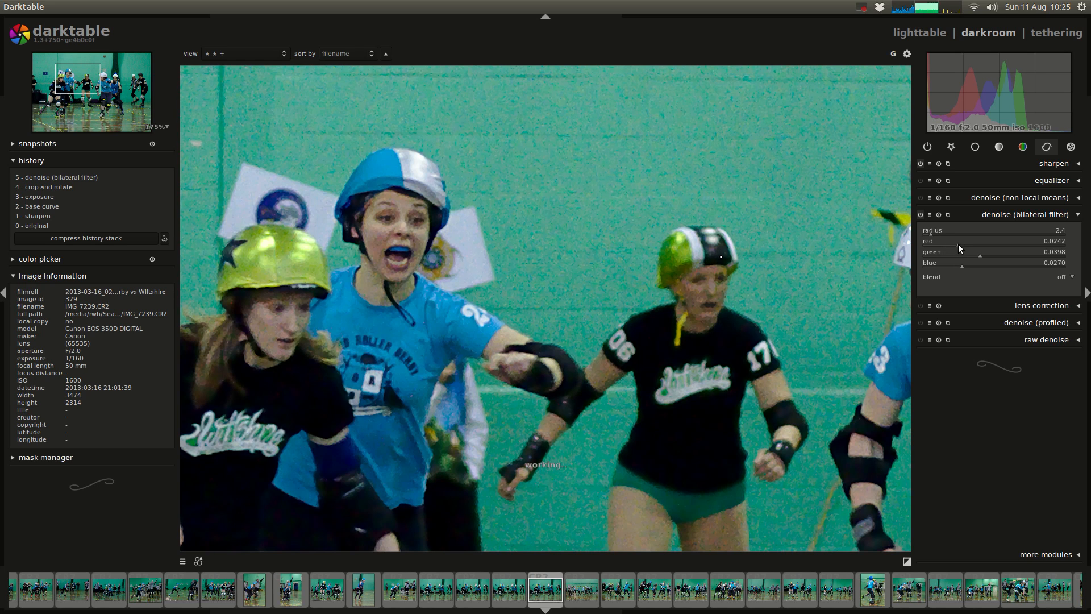
pyautogui.click(989, 255)
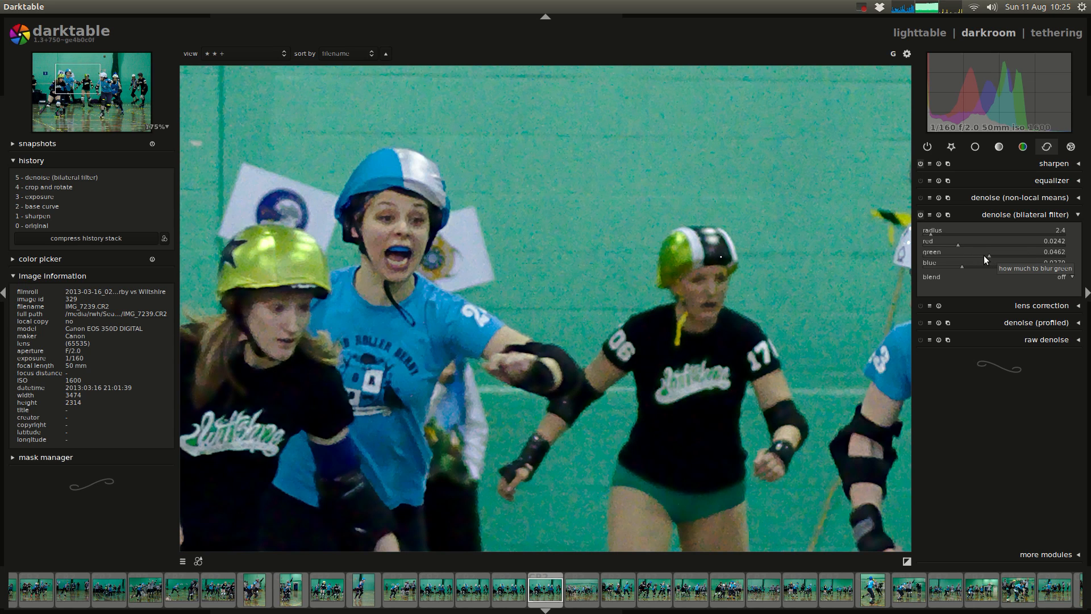
# Step: Try a bilateral filter radius of 10.8, reduce it to 5.1, check the skaters in the image, and collapse the module
pyautogui.click(972, 232)
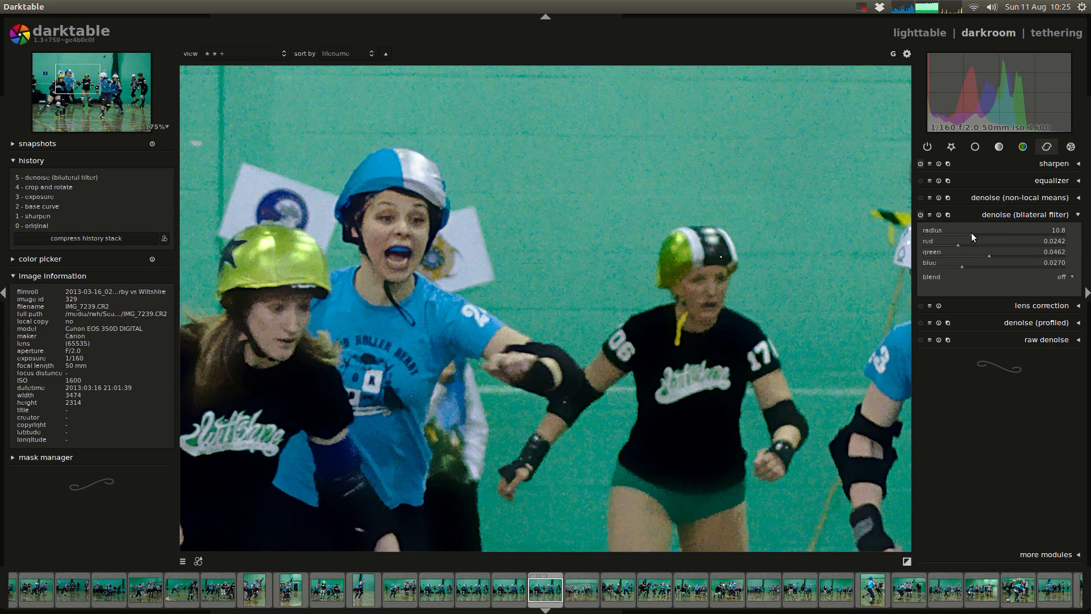
pyautogui.scroll(4, 956, 234)
pyautogui.scroll(-5, 966, 235)
pyautogui.moveTo(969, 238); pyautogui.dragTo(952, 237)
pyautogui.click(943, 234)
pyautogui.scroll(-5, 444, 309)
pyautogui.middleClick(462, 331)
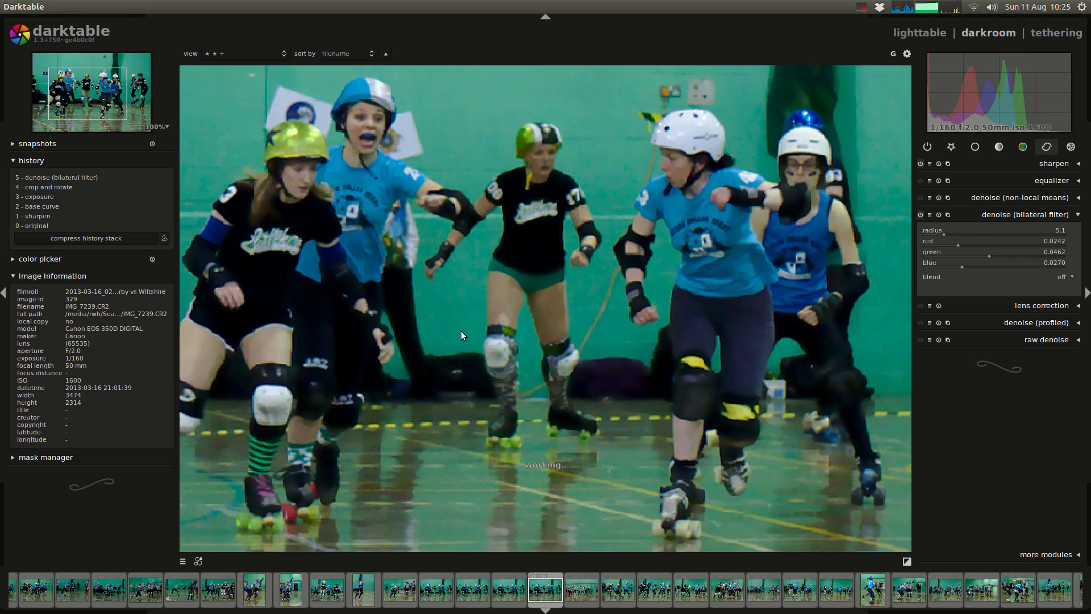
pyautogui.moveTo(458, 178); pyautogui.dragTo(492, 274)
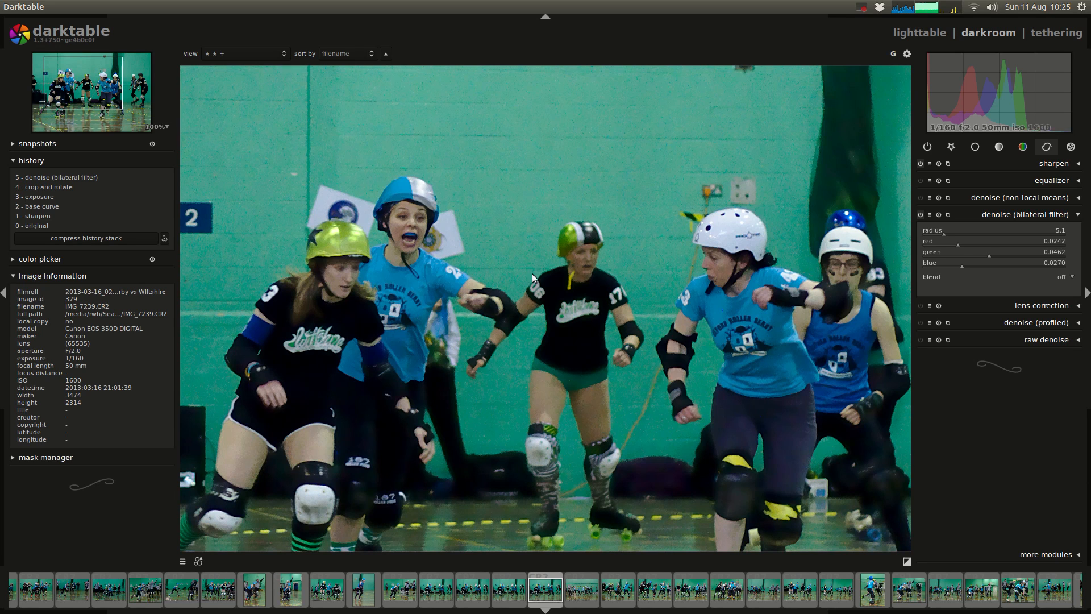
pyautogui.click(991, 215)
# Step: Return to the lighttable, highlight the "5. Raw denoise" heading in the Google Docs notes, and switch back to darktable
pyautogui.click(934, 35)
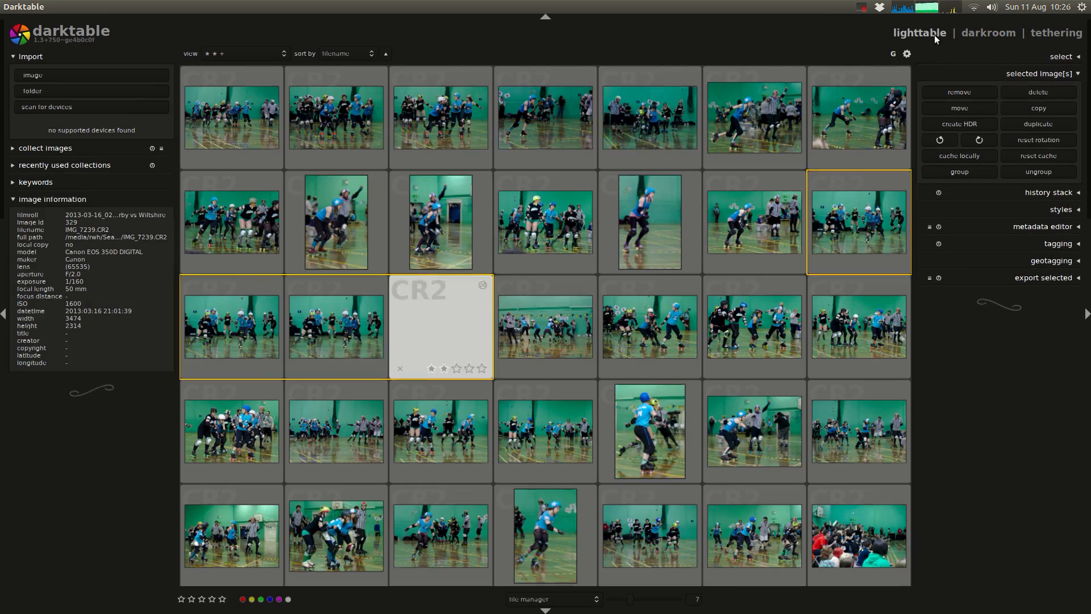
pyautogui.hotkey('alt', 'Tab')
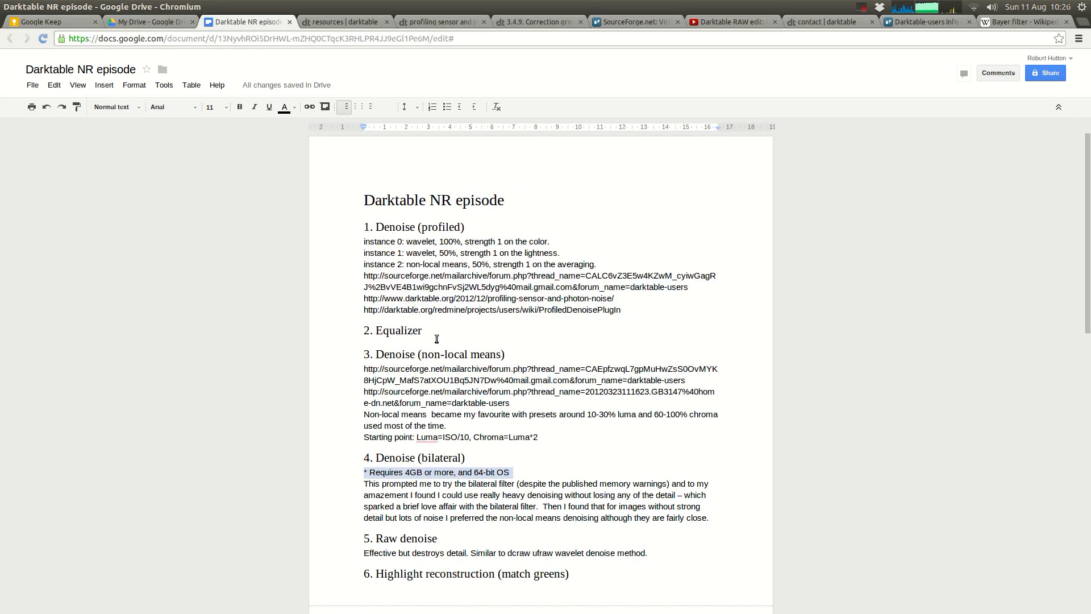
pyautogui.scroll(-2, 433, 482)
pyautogui.tripleClick(429, 482)
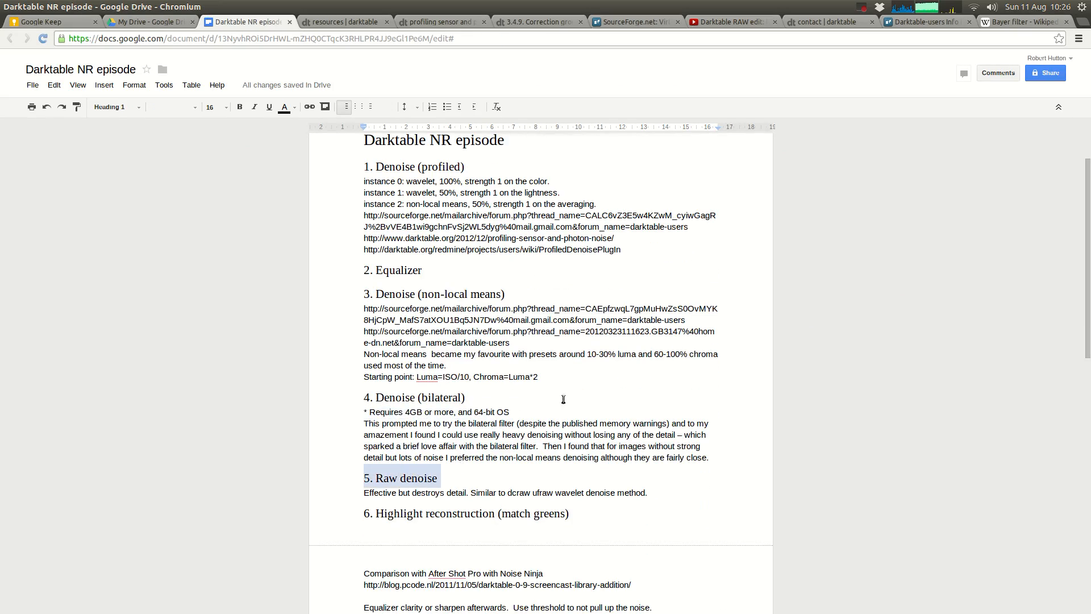
pyautogui.hotkey('alt', 'Tab')
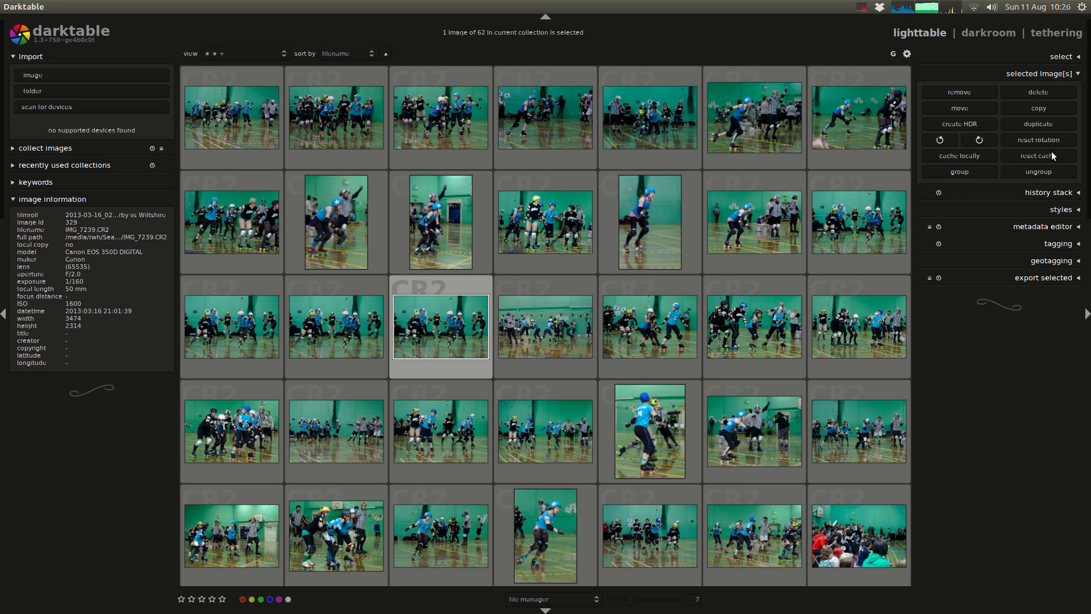
# Step: Duplicate the version edited with the bilateral filter and open the new duplicate in the darkroom
pyautogui.click(1052, 120)
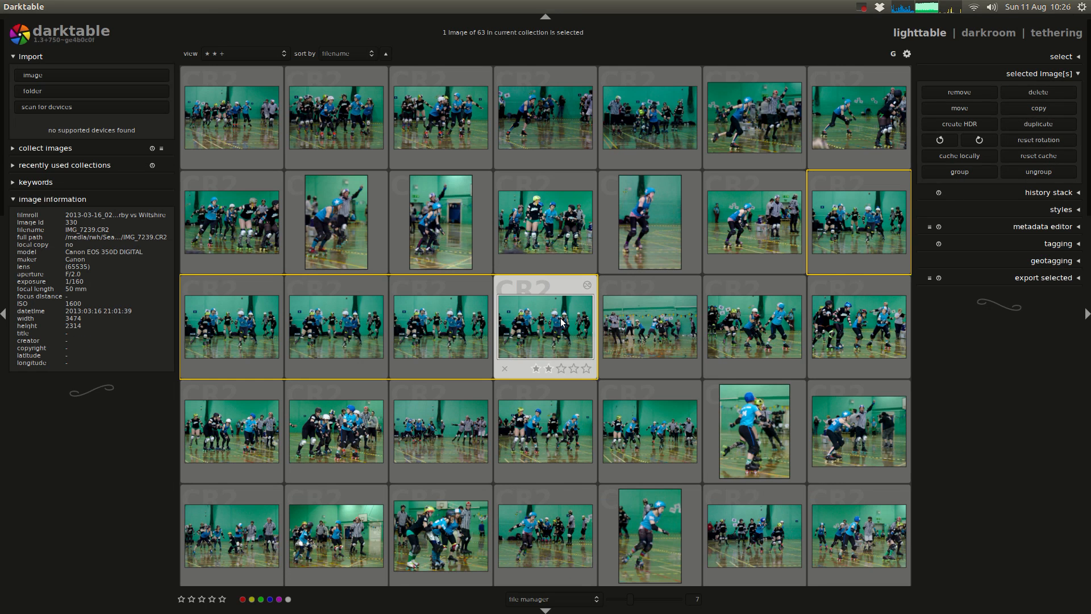
pyautogui.doubleClick(561, 321)
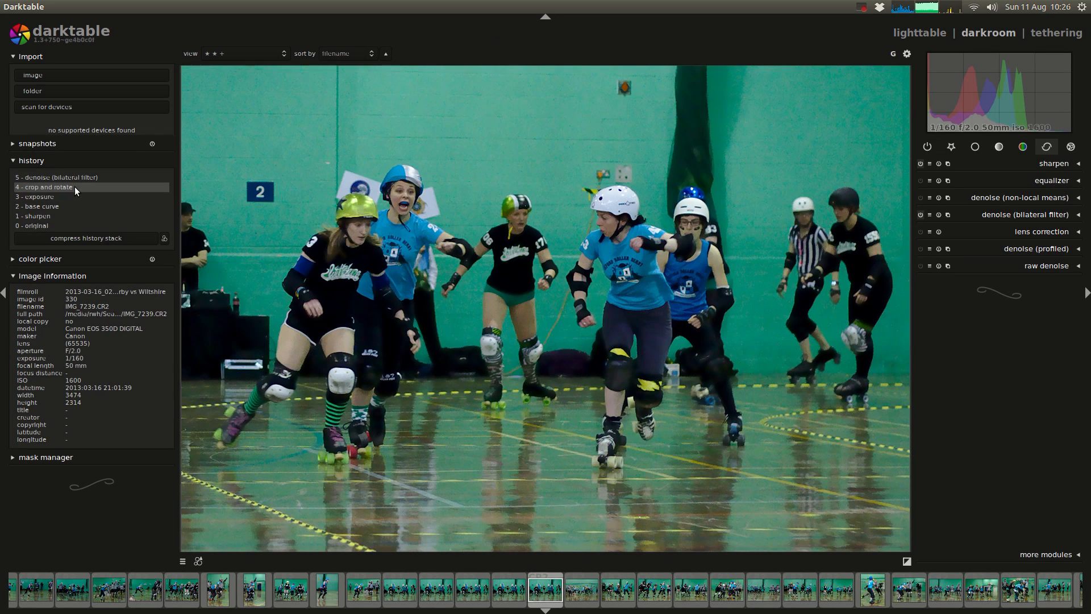
# Step: Discard the new duplicate's bilateral denoise by reverting to the crop and rotate history stage and compressing the history stack
pyautogui.click(75, 187)
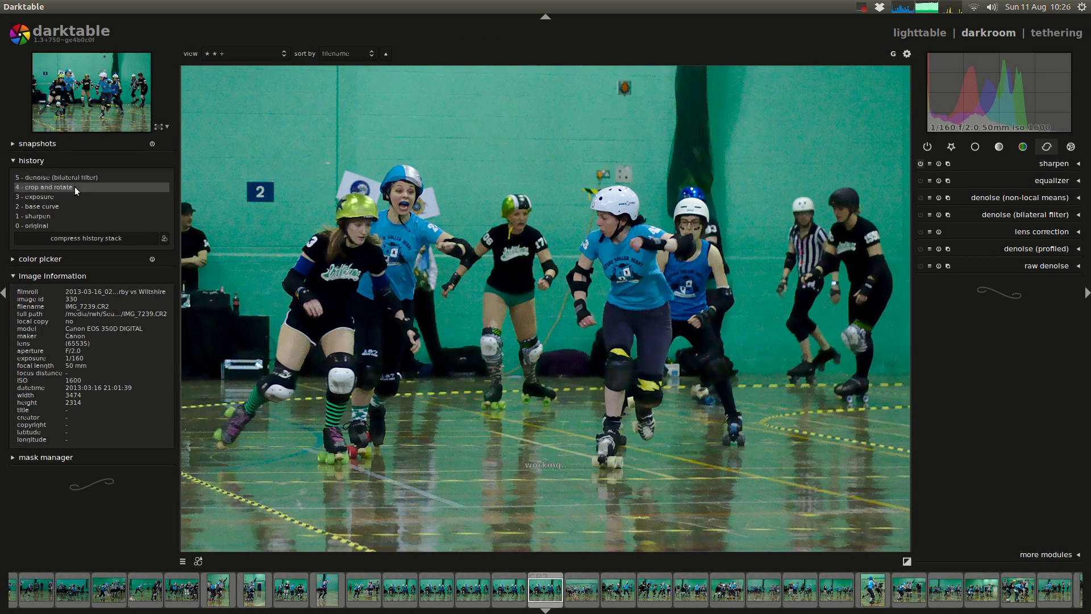
pyautogui.click(76, 237)
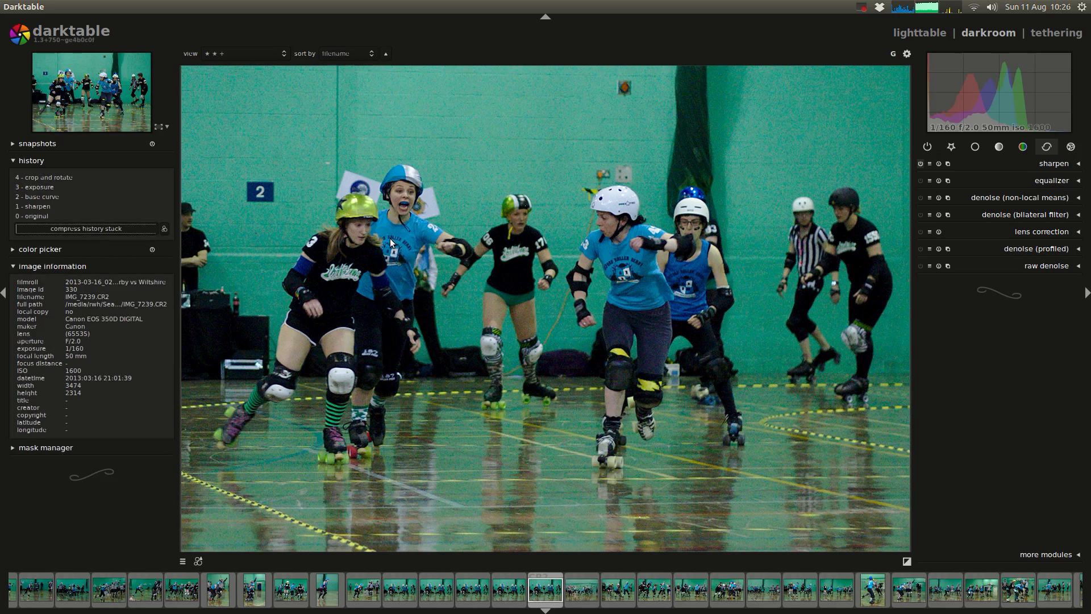
pyautogui.middleClick(437, 196)
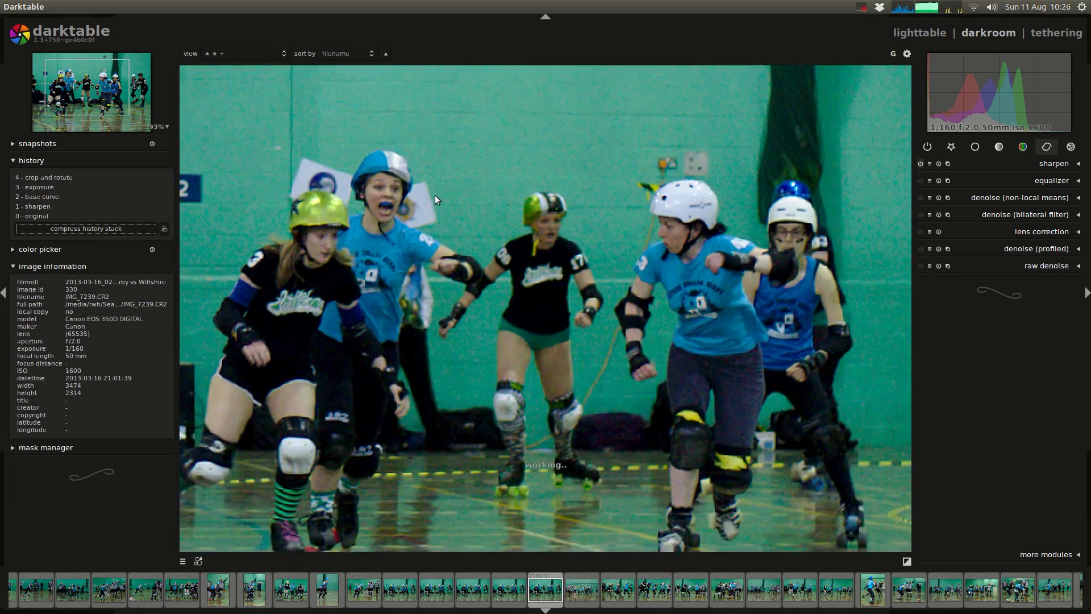
pyautogui.scroll(3, 398, 196)
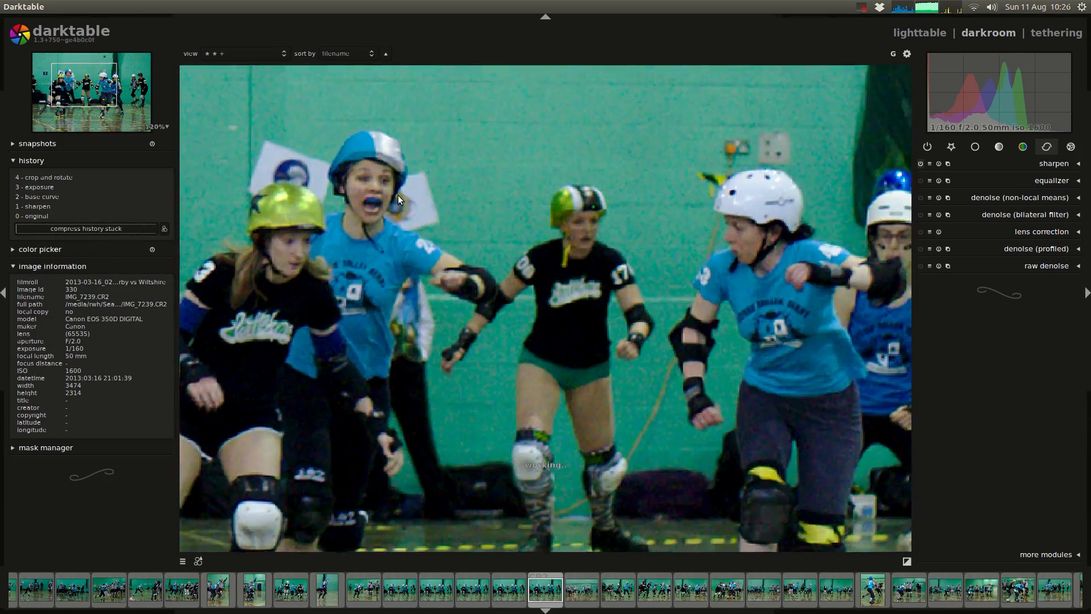
# Step: Zoom in on the skaters, turn on raw denoise, and try a strong noise threshold of 0.086
pyautogui.moveTo(495, 200); pyautogui.dragTo(523, 244)
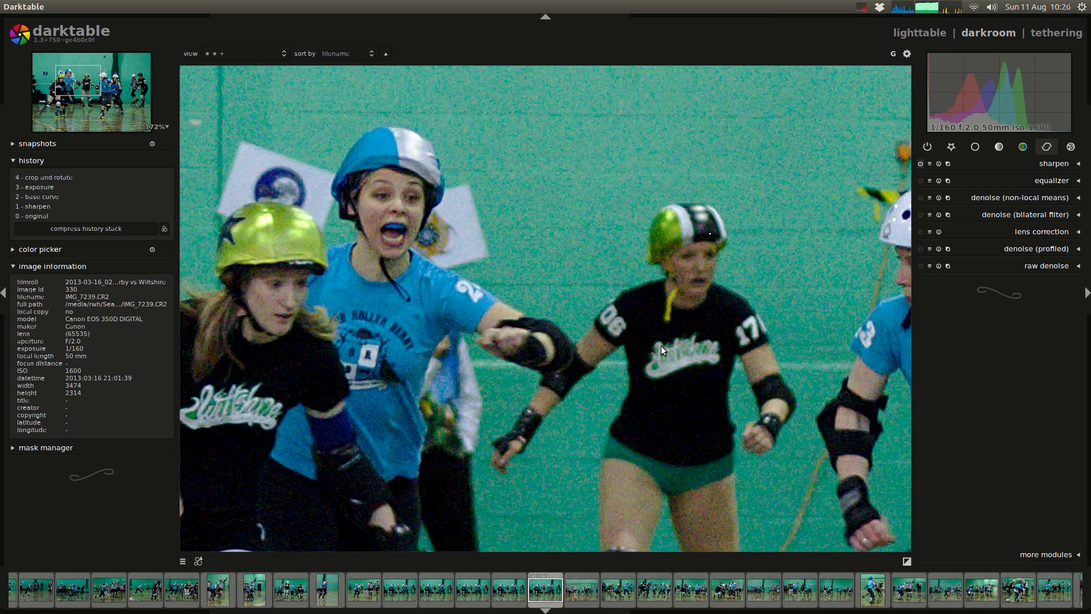
pyautogui.click(966, 265)
pyautogui.click(921, 266)
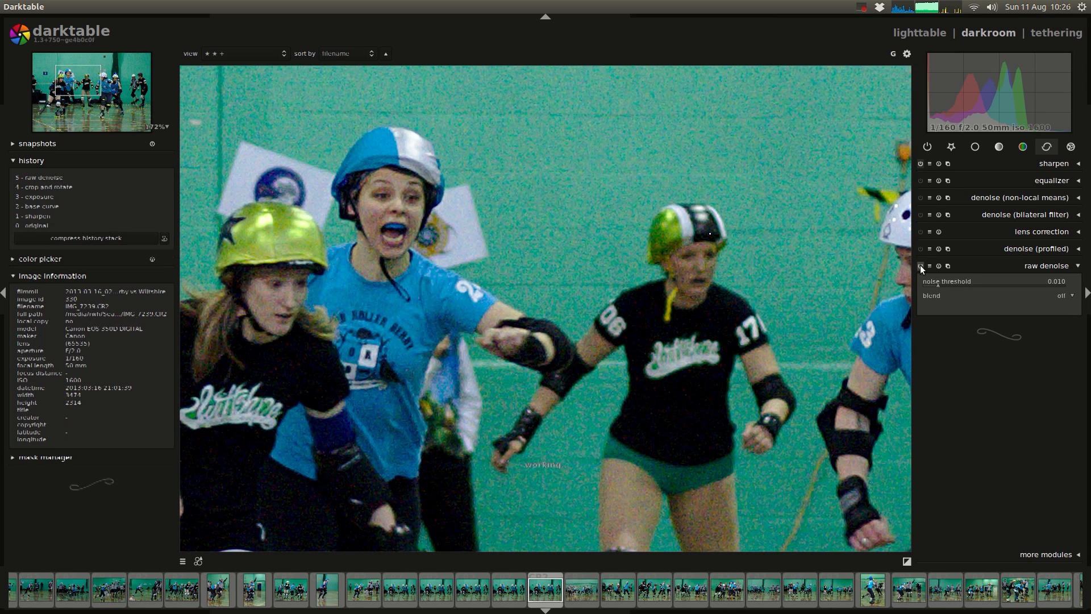
pyautogui.moveTo(941, 277); pyautogui.dragTo(997, 284)
pyautogui.click(959, 285)
pyautogui.click(1023, 285)
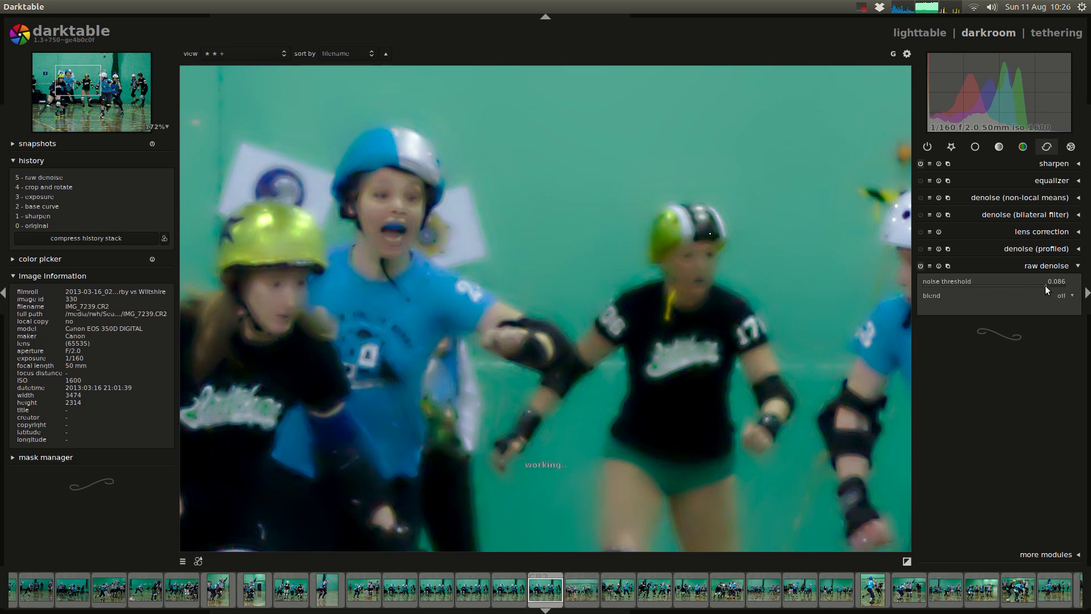
# Step: Compare raw denoise thresholds of 0.016, 0.033 and 0.014, and settle on 0.017
pyautogui.click(946, 285)
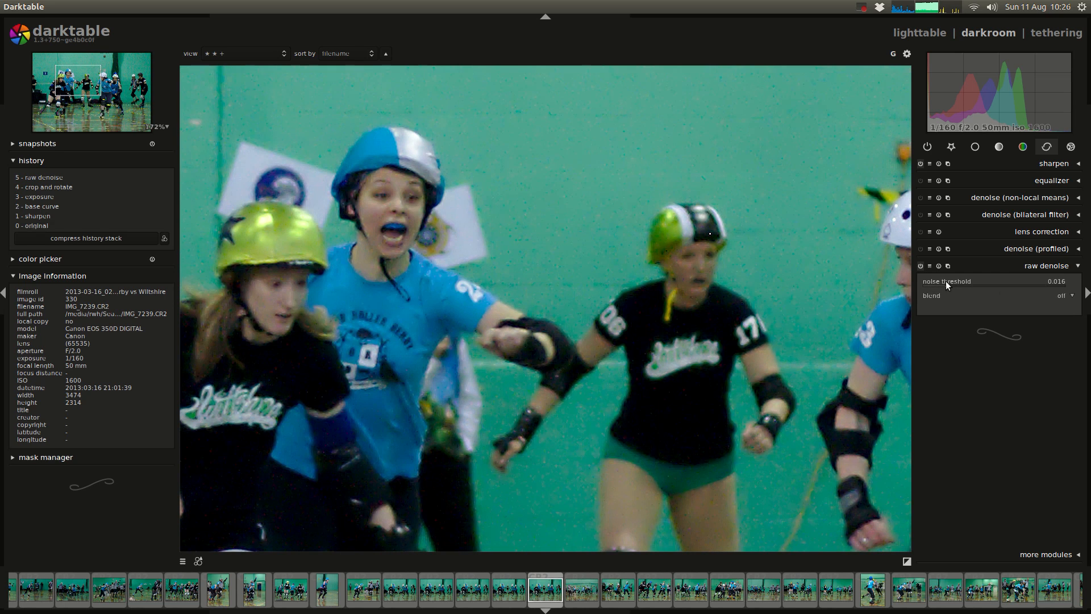
pyautogui.click(957, 284)
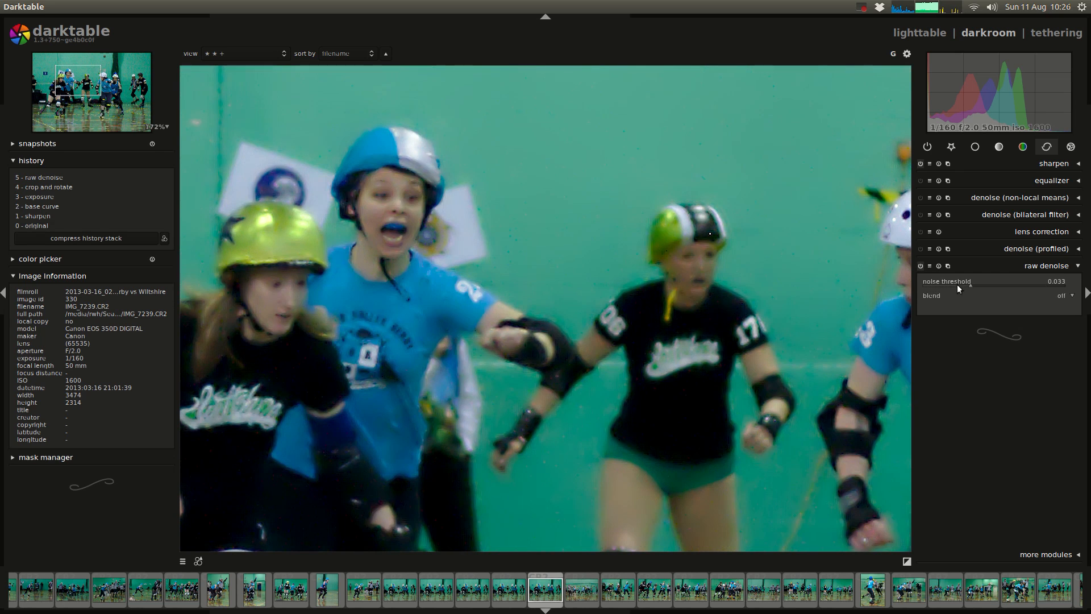
pyautogui.click(943, 285)
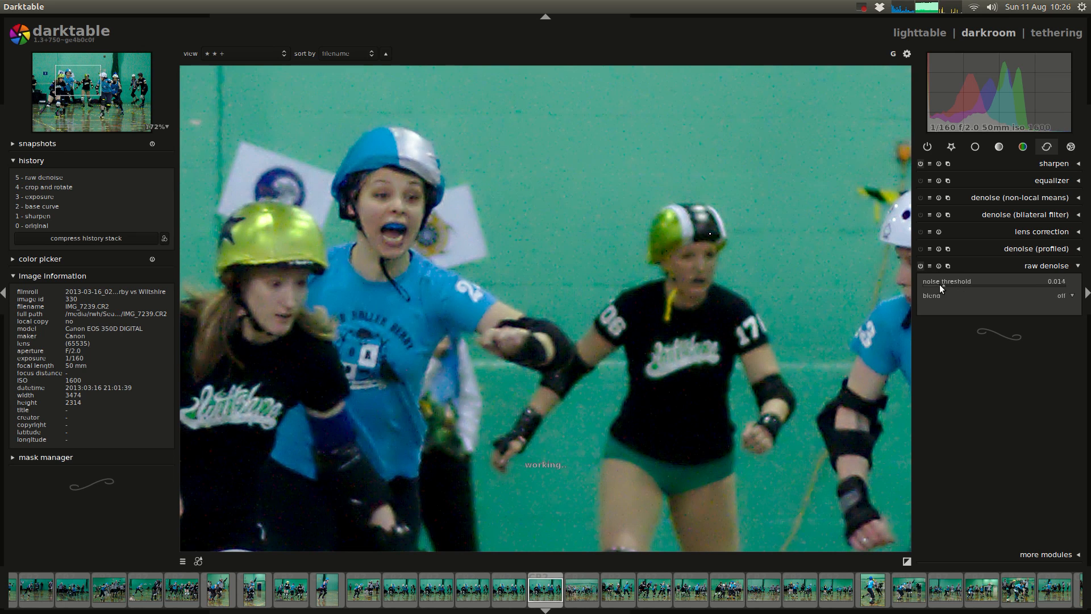
pyautogui.click(942, 283)
pyautogui.click(952, 283)
# Step: Set the raw denoise blend to uniformly in normal mode and lower its opacity below 98%
pyautogui.scroll(1, 947, 284)
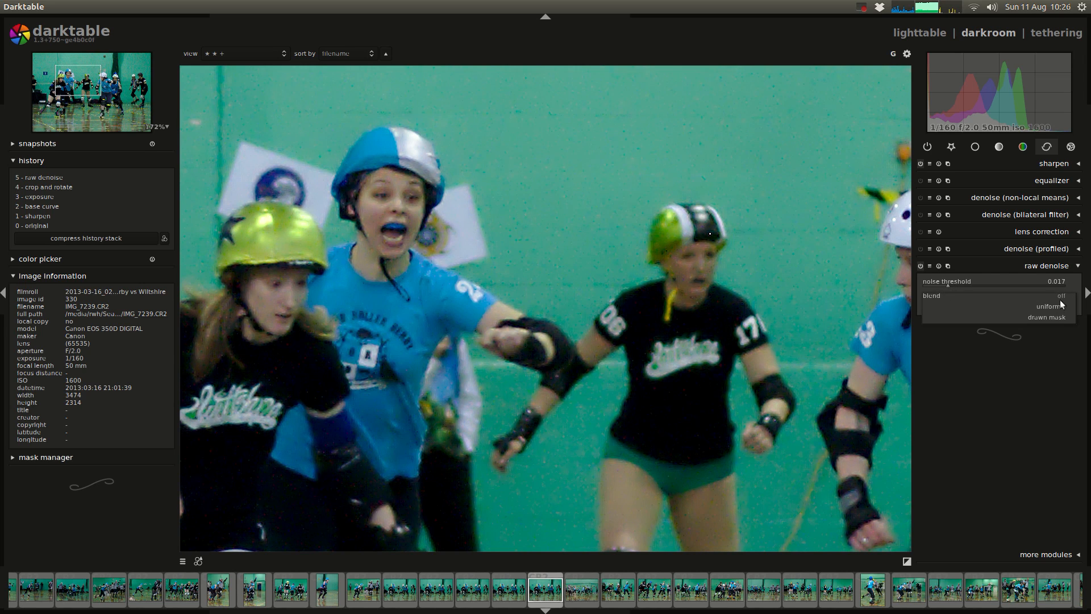
pyautogui.scroll(-1, 1059, 299)
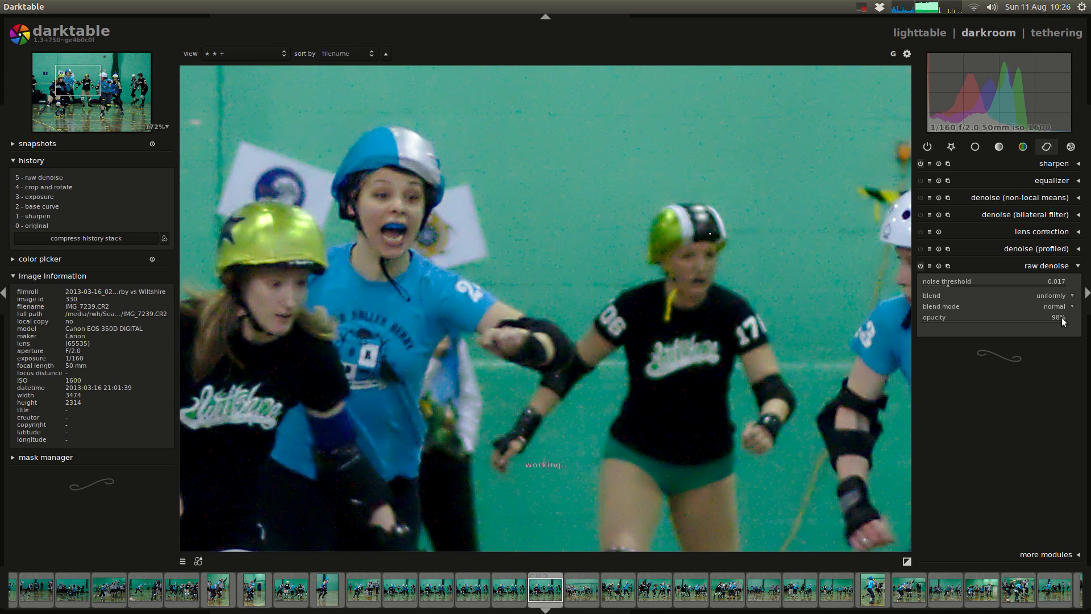
pyautogui.moveTo(1062, 317); pyautogui.dragTo(993, 313)
# Step: Readjust the raw denoise noise threshold for the reduced opacity and collapse the module
pyautogui.click(954, 286)
pyautogui.click(956, 284)
pyautogui.click(963, 285)
pyautogui.click(955, 284)
pyautogui.click(1033, 266)
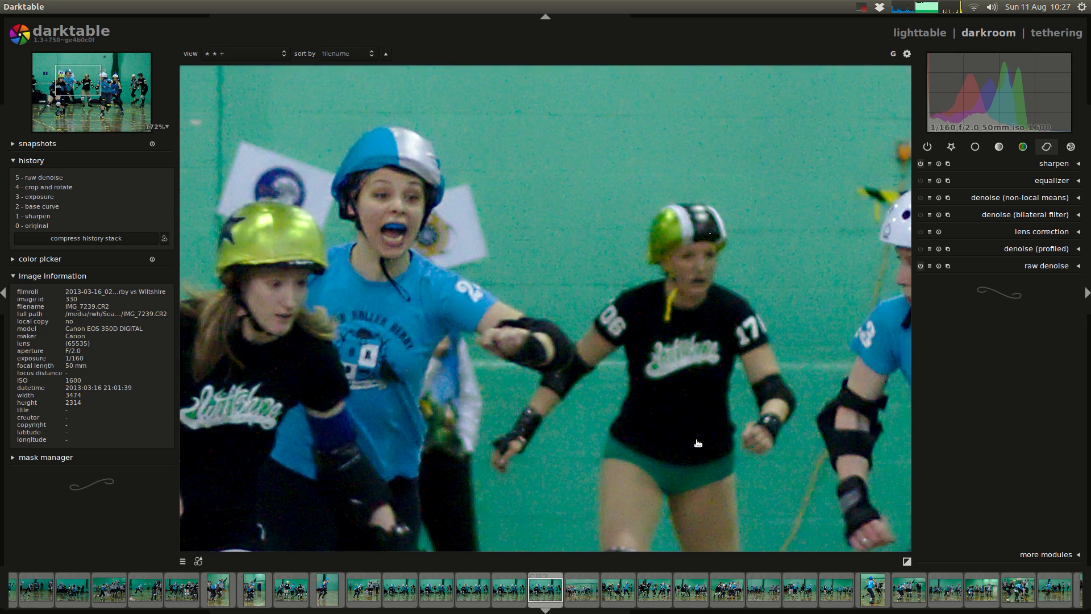
# Step: Examine the raw-denoised skaters and background wall up close and in a wider view
pyautogui.moveTo(697, 441); pyautogui.dragTo(664, 333)
pyautogui.scroll(-3, 584, 295)
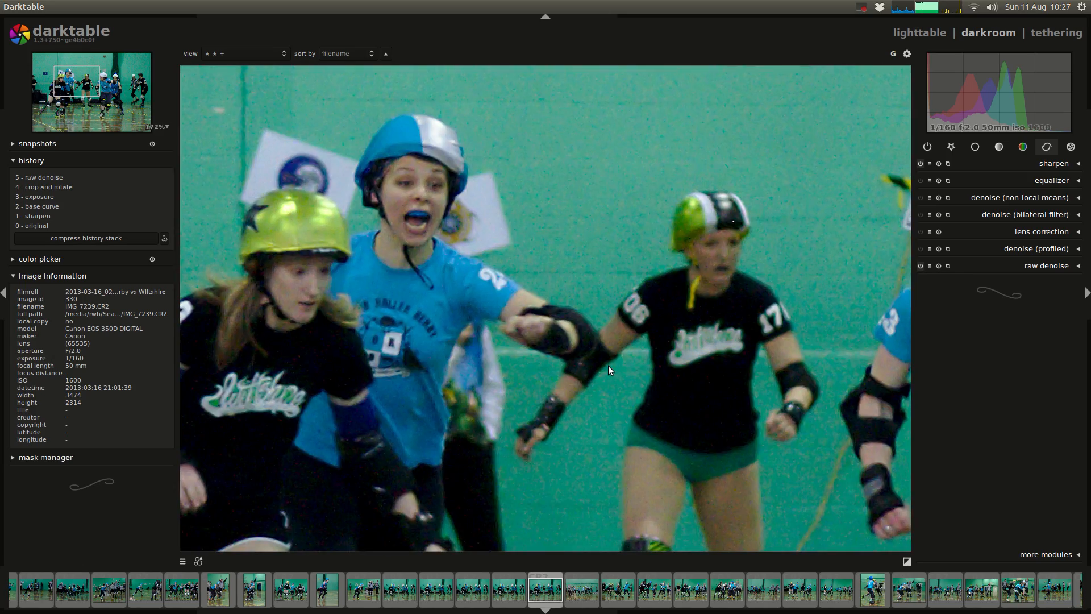
pyautogui.scroll(-1, 609, 366)
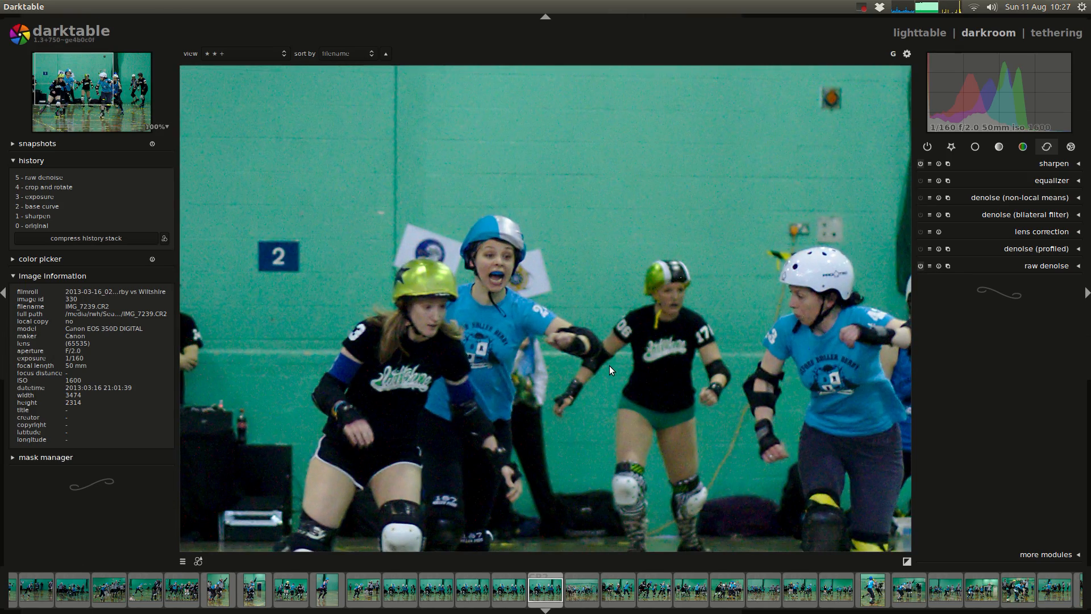
pyautogui.moveTo(699, 389); pyautogui.dragTo(602, 336)
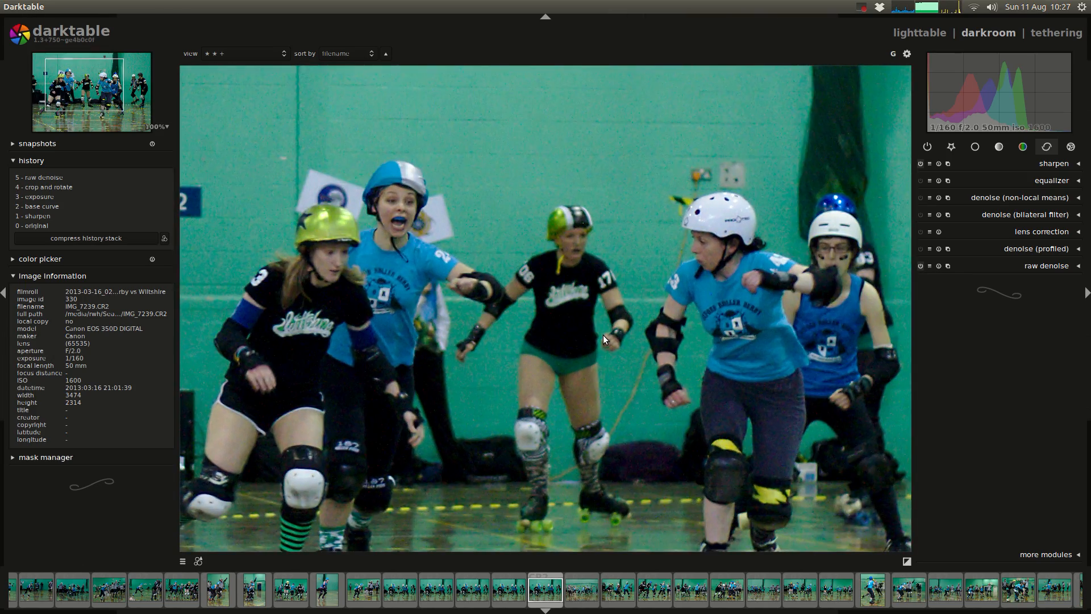
pyautogui.middleClick(602, 335)
# Step: Switch to the Google Docs notes and highlight the "6. Highlight reconstruction (match greens)" heading and the After Shot Pro comparison line
pyautogui.hotkey('alt', 'Tab')
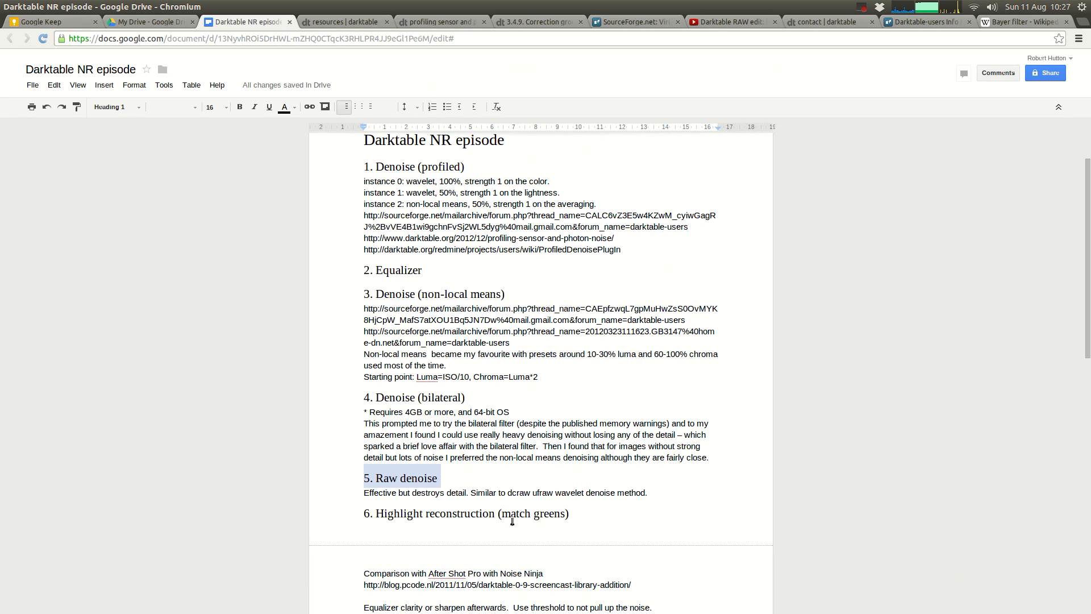
pyautogui.doubleClick(576, 514)
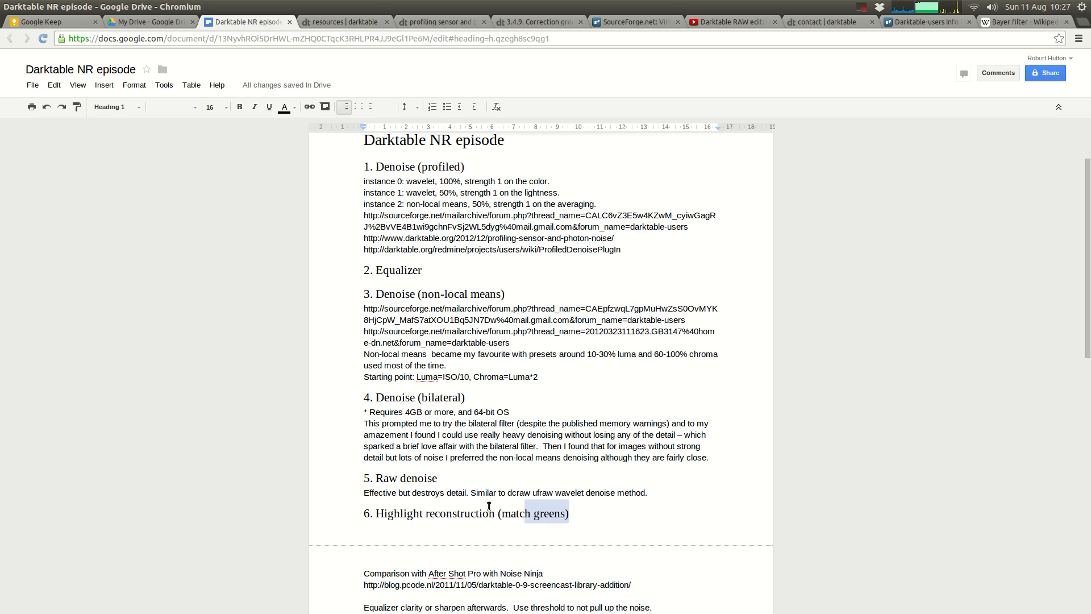
pyautogui.moveTo(489, 506); pyautogui.dragTo(336, 520)
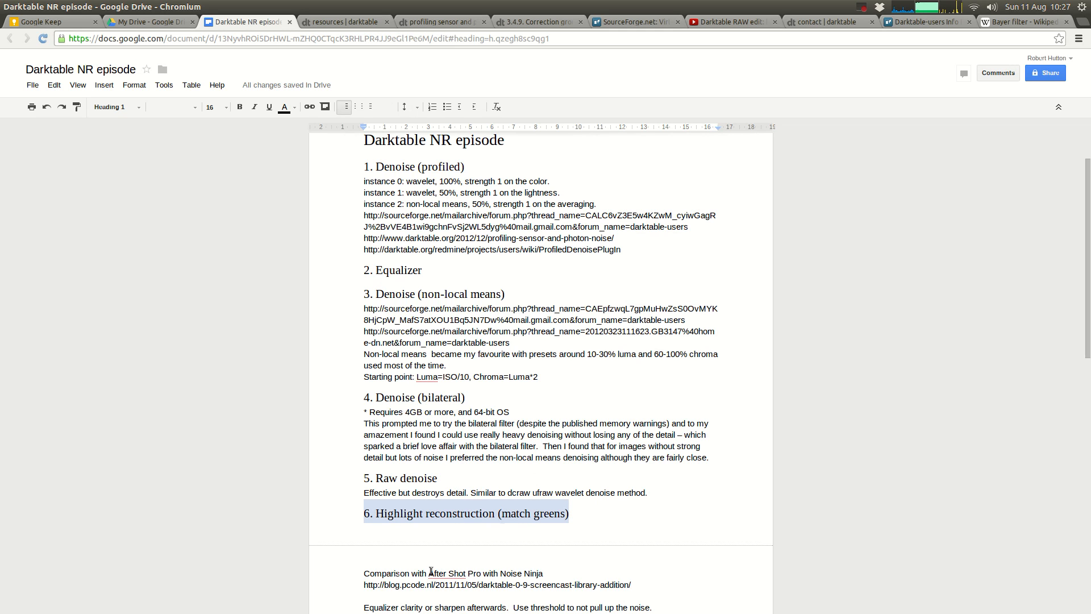
pyautogui.tripleClick(385, 574)
pyautogui.scroll(-4, 567, 475)
pyautogui.scroll(5, 569, 475)
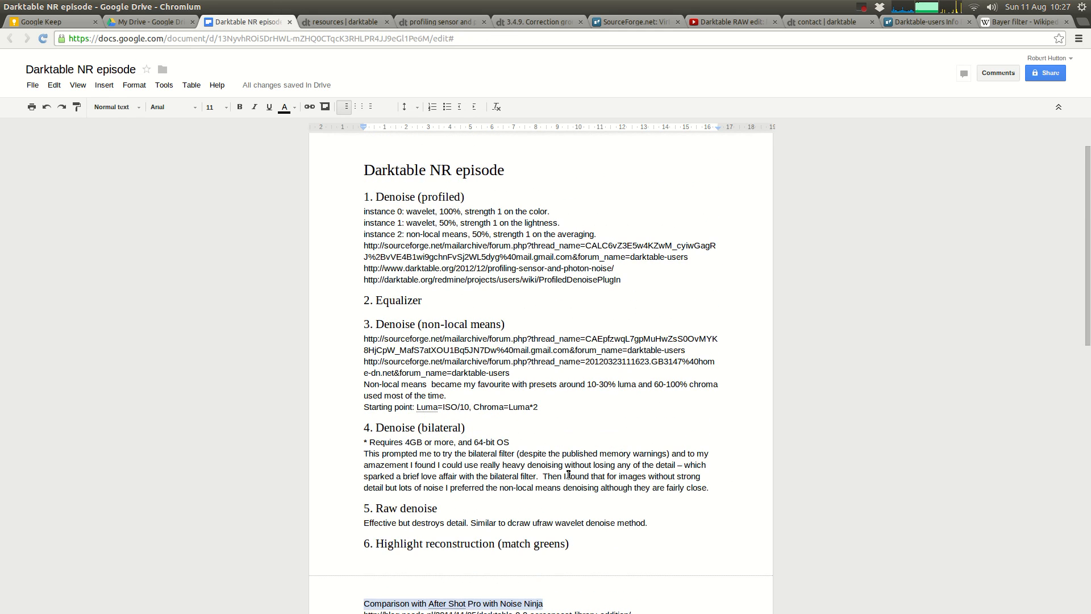
pyautogui.scroll(1, 569, 474)
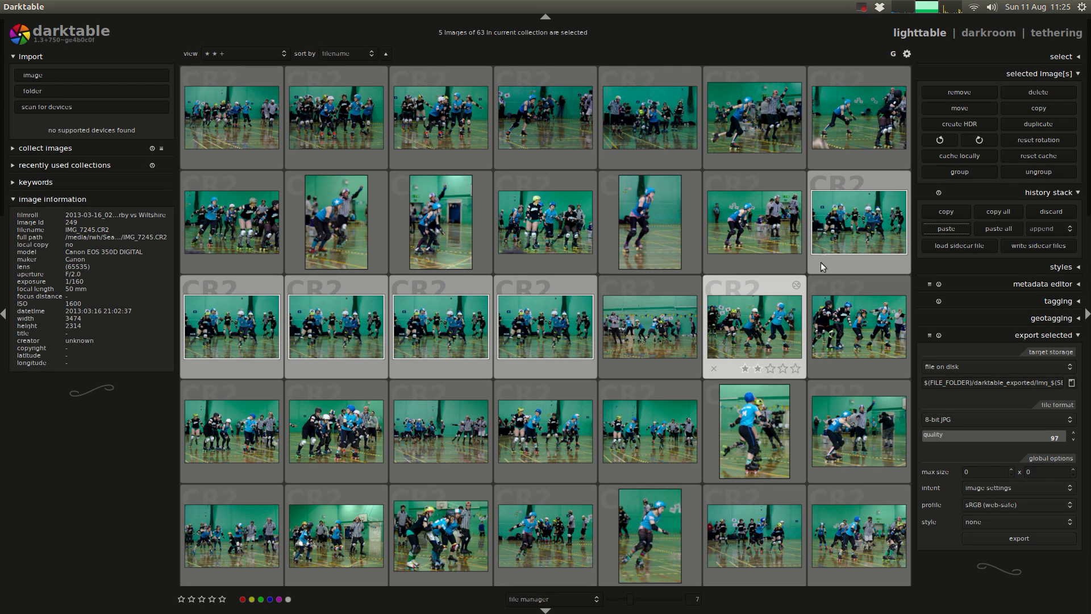
# Step: Point out the five versions of IMG_7239 in the darktable lighttable and select only the first one
pyautogui.click(850, 225)
pyautogui.keyDown('shift'); pyautogui.click(518, 336); pyautogui.keyUp('shift')
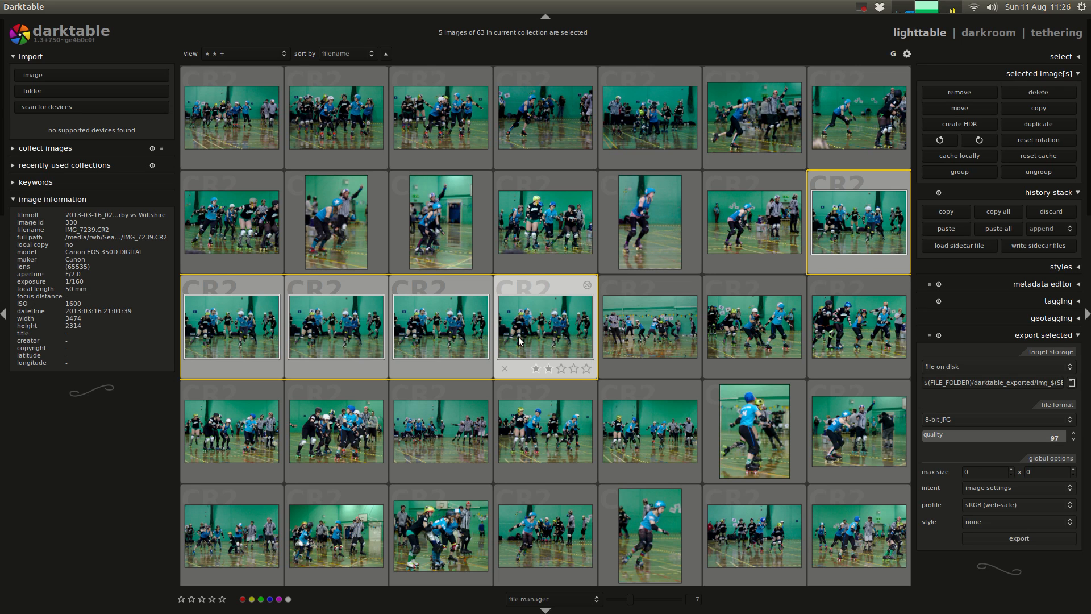
pyautogui.click(854, 225)
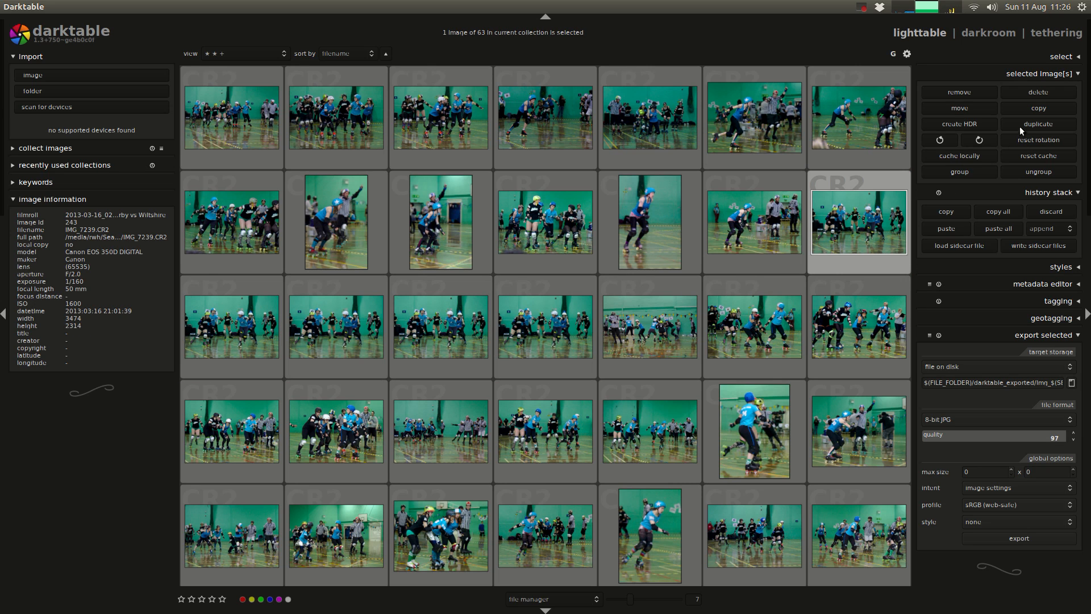
pyautogui.click(1031, 108)
pyautogui.click(684, 496)
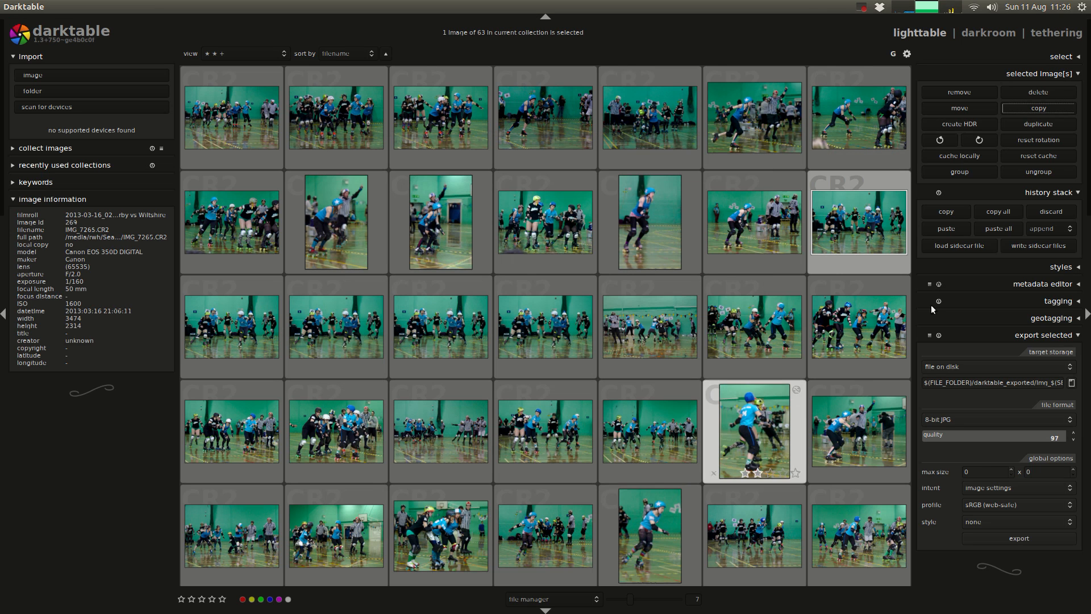
pyautogui.click(1048, 73)
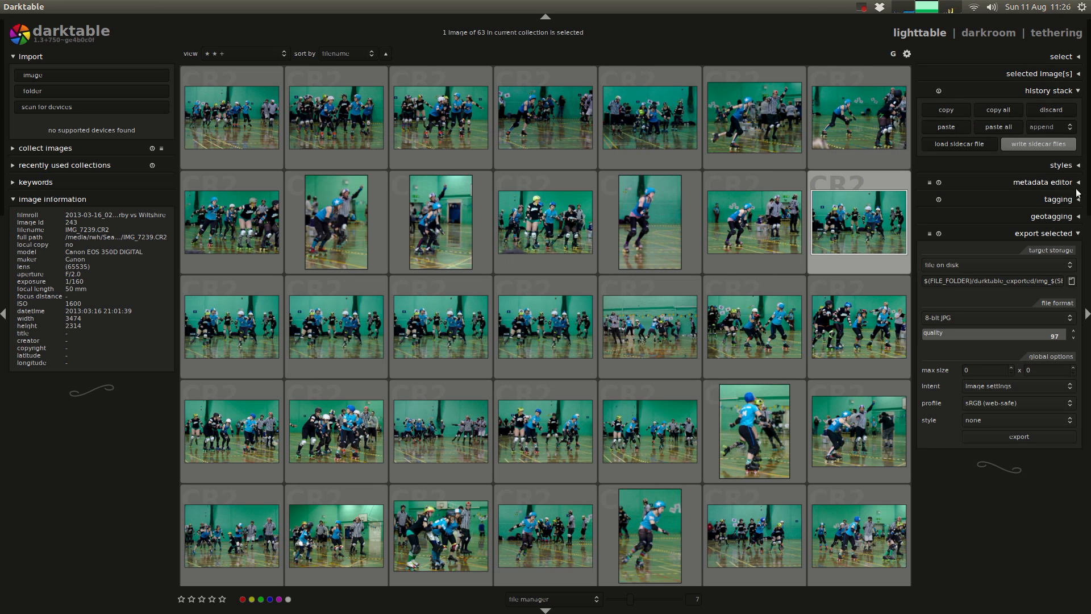
# Step: Copy only the sharpen item from the first version's history stack, excluding demosaic, both profiled denoise instances, crop and rotate, exposure and base curve
pyautogui.click(956, 109)
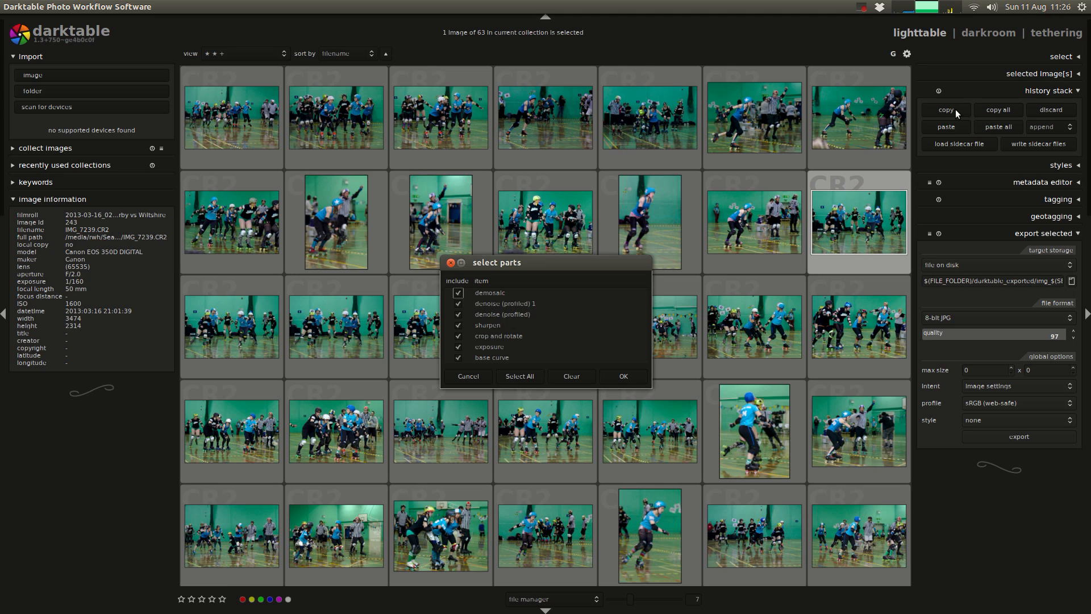
pyautogui.click(454, 294)
pyautogui.click(458, 304)
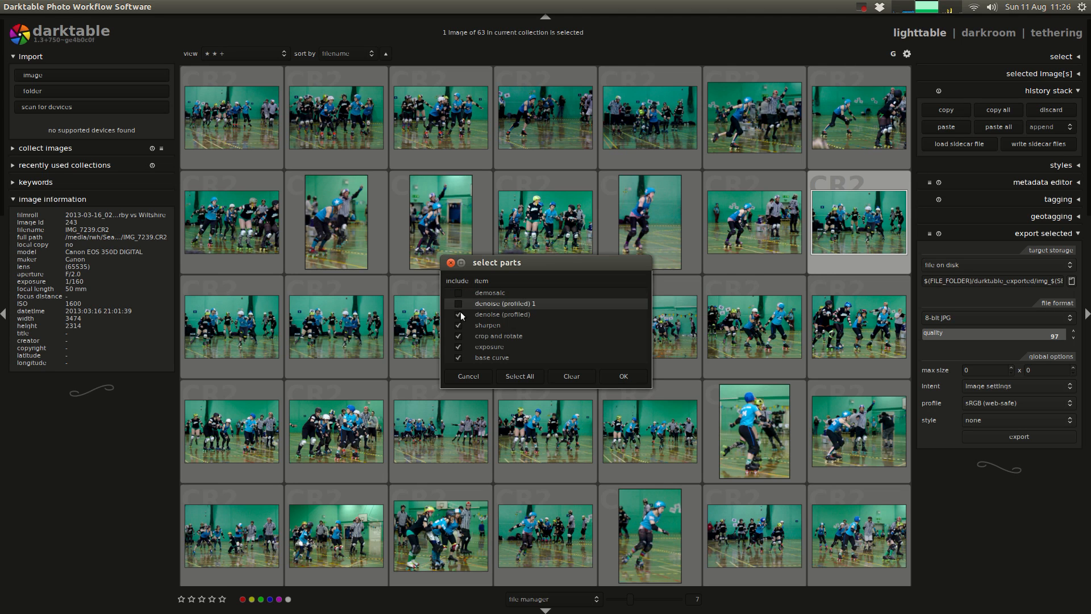
pyautogui.click(458, 314)
pyautogui.click(458, 336)
pyautogui.click(458, 347)
pyautogui.click(458, 357)
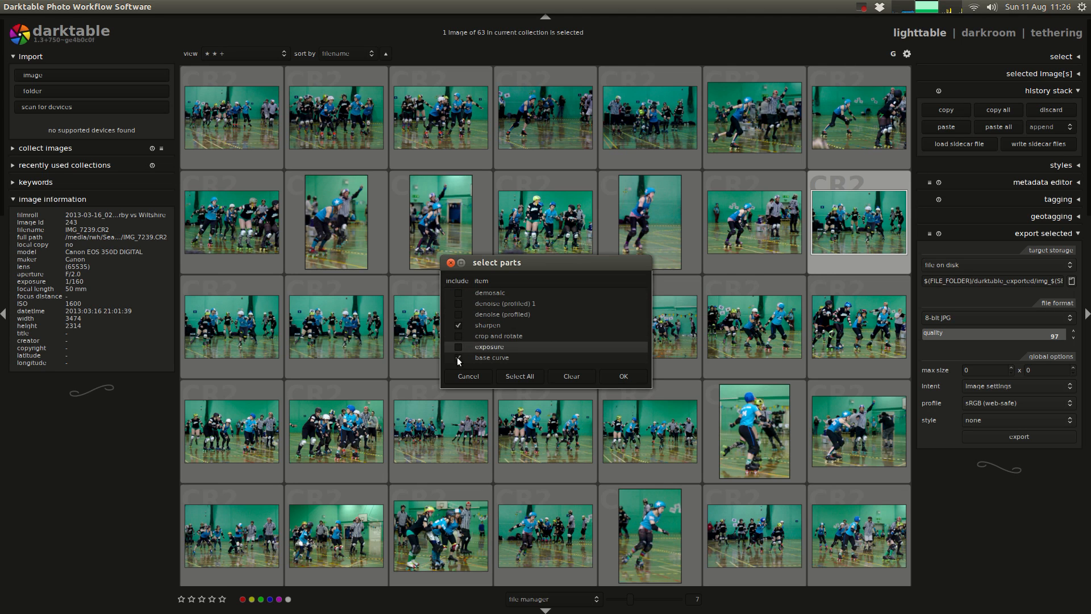
pyautogui.click(623, 377)
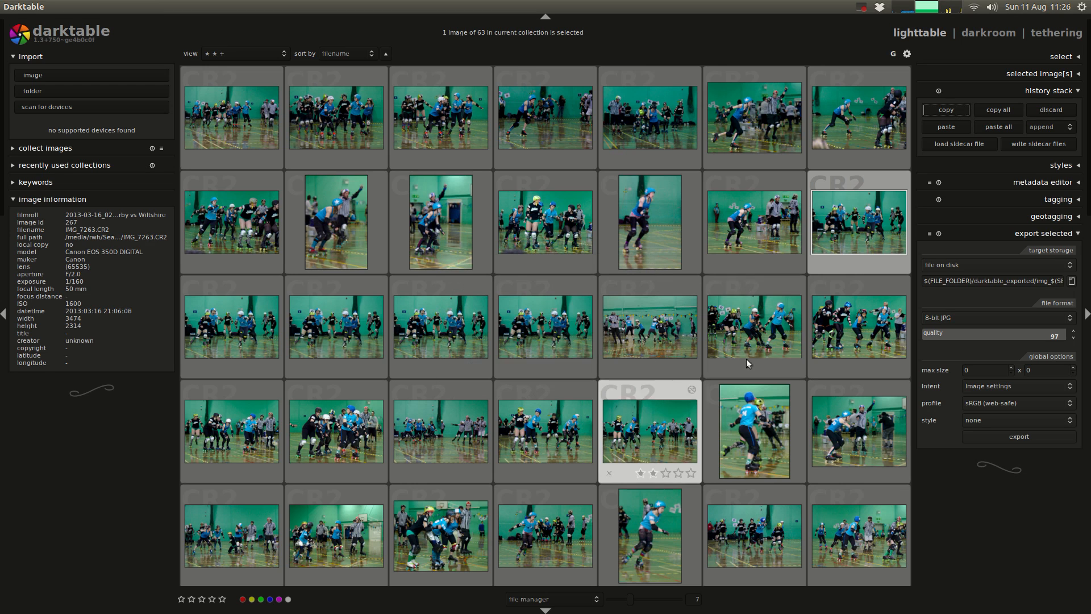
# Step: Select all five versions of IMG_7239 and paste the copied sharpen item onto their history stacks
pyautogui.keyDown('shift'); pyautogui.click(529, 340); pyautogui.keyUp('shift')
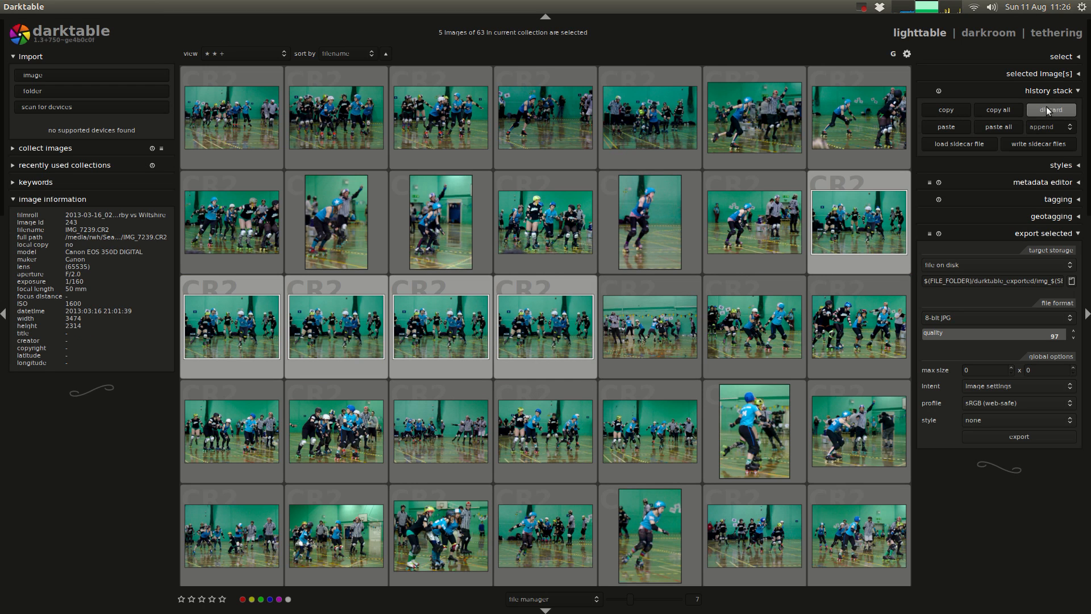
pyautogui.keyDown('ctrl'); pyautogui.click(957, 125); pyautogui.keyUp('ctrl')
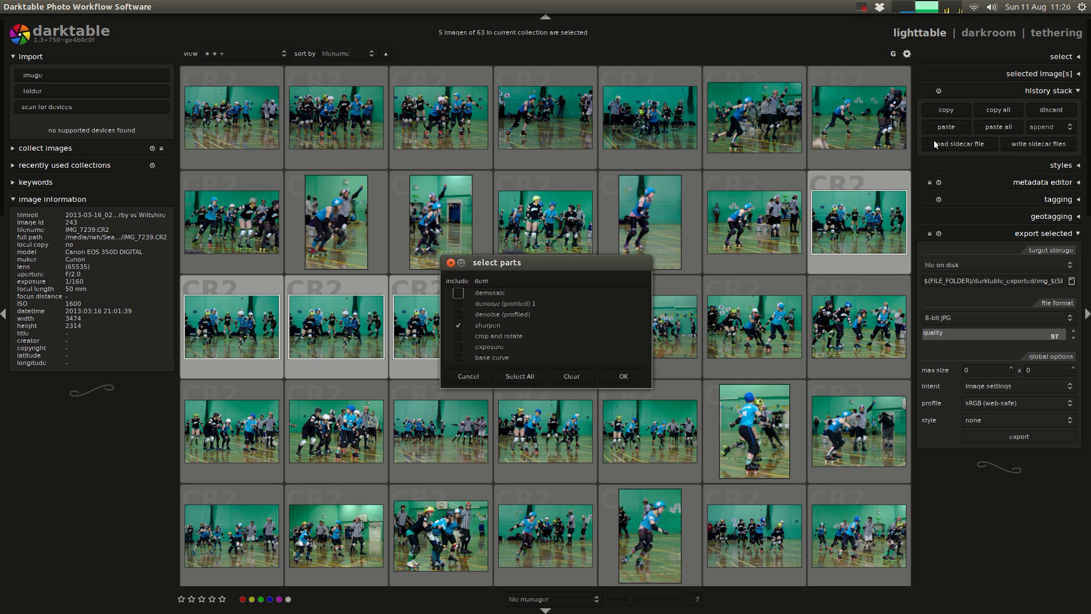
pyautogui.click(631, 371)
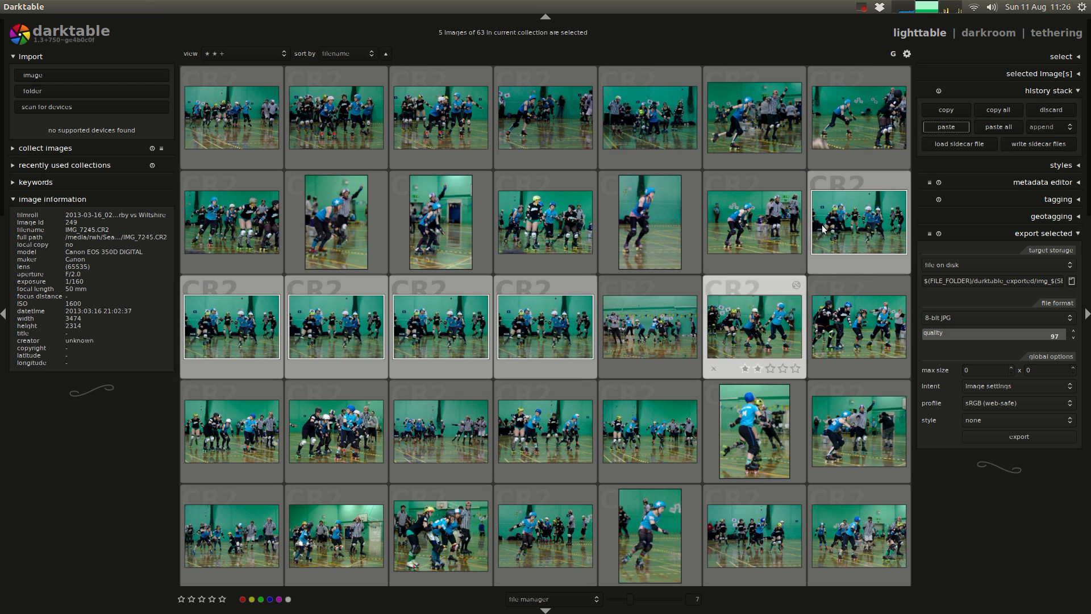
# Step: Reselect the five IMG_7239 versions and export them to disk as 8-bit JPG files
pyautogui.click(572, 323)
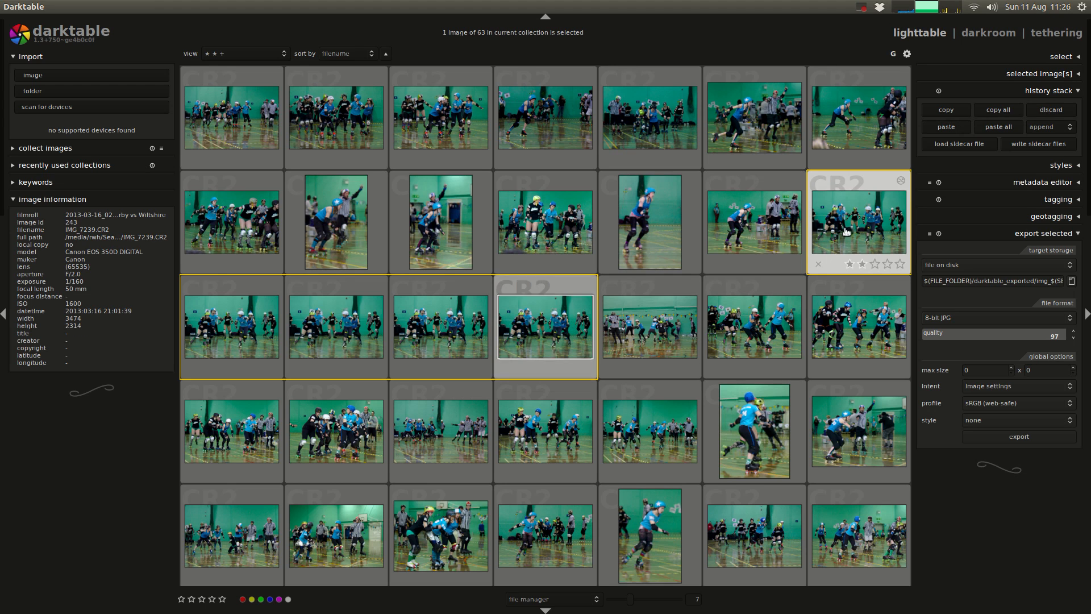
pyautogui.keyDown('shift'); pyautogui.click(574, 335); pyautogui.keyUp('shift')
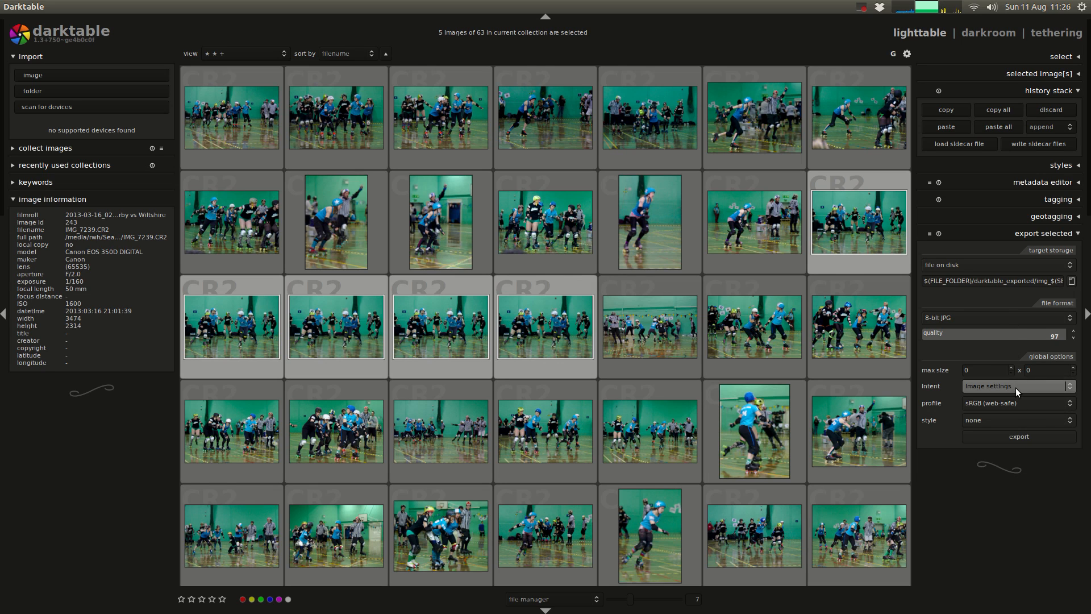
pyautogui.click(1032, 437)
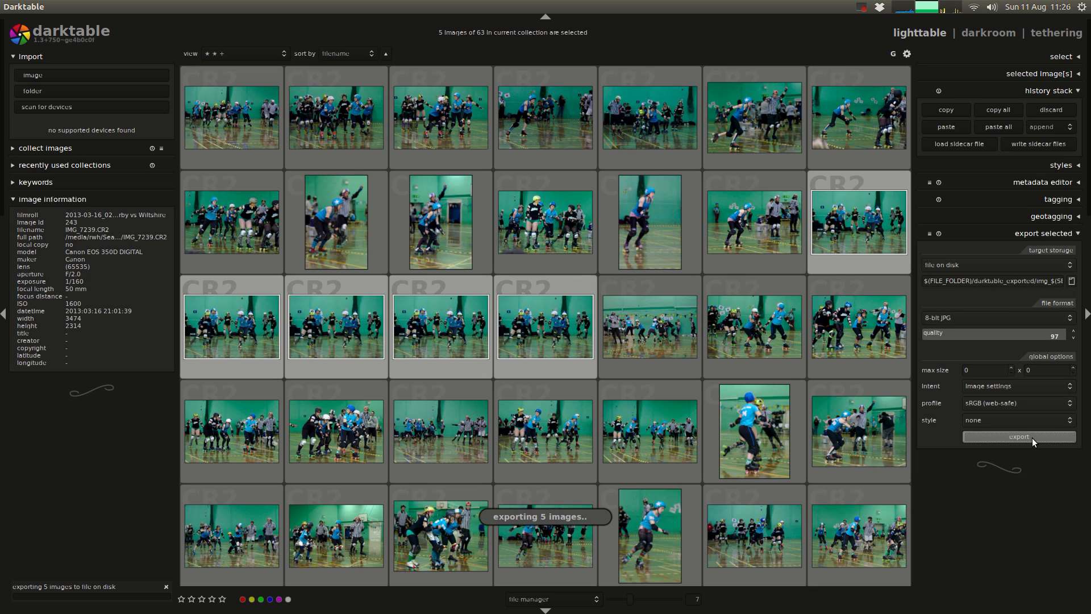